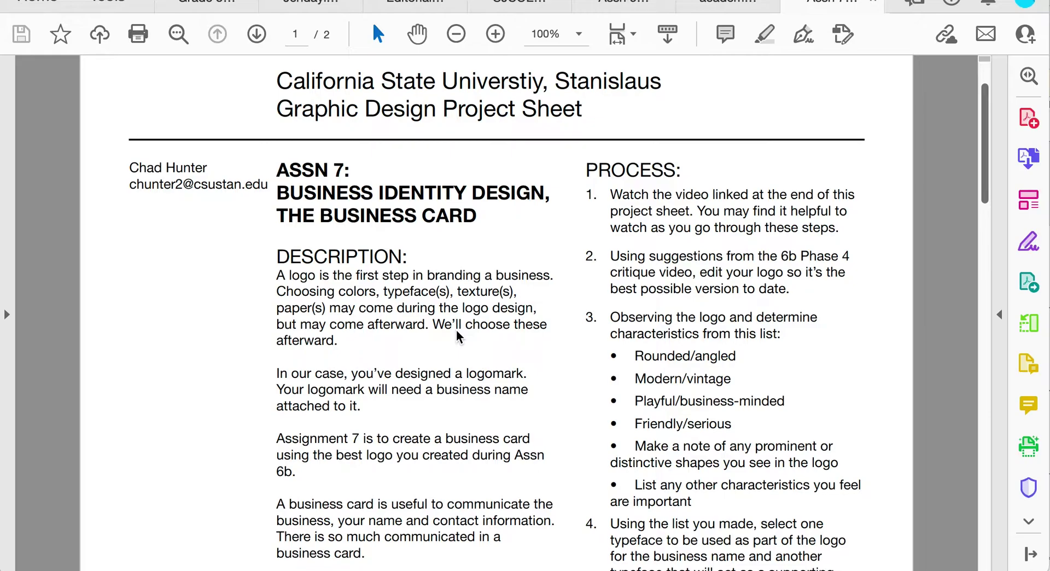
# Enlarge the Assignment 7 project sheet and read its description of the logomark and business card task
pyautogui.scroll(1, 338, 207)
pyautogui.scroll(1, 337, 207)
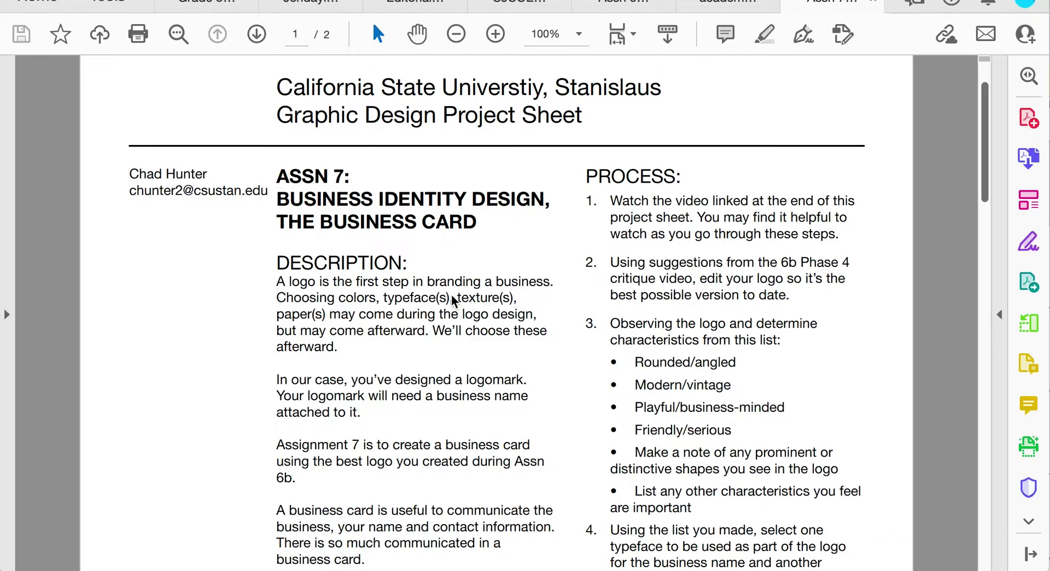
pyautogui.scroll(-1, 430, 329)
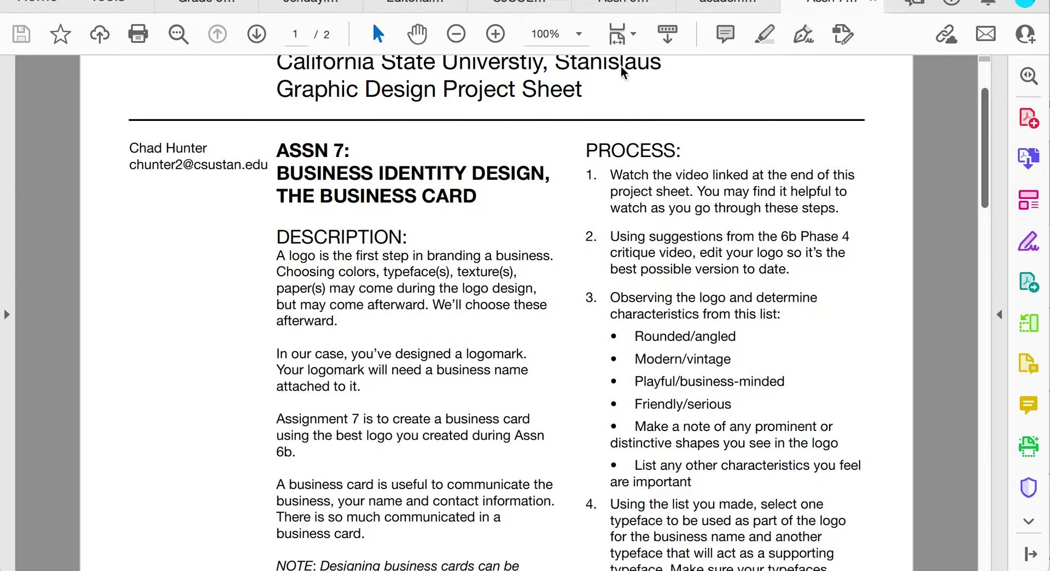
pyautogui.click(496, 33)
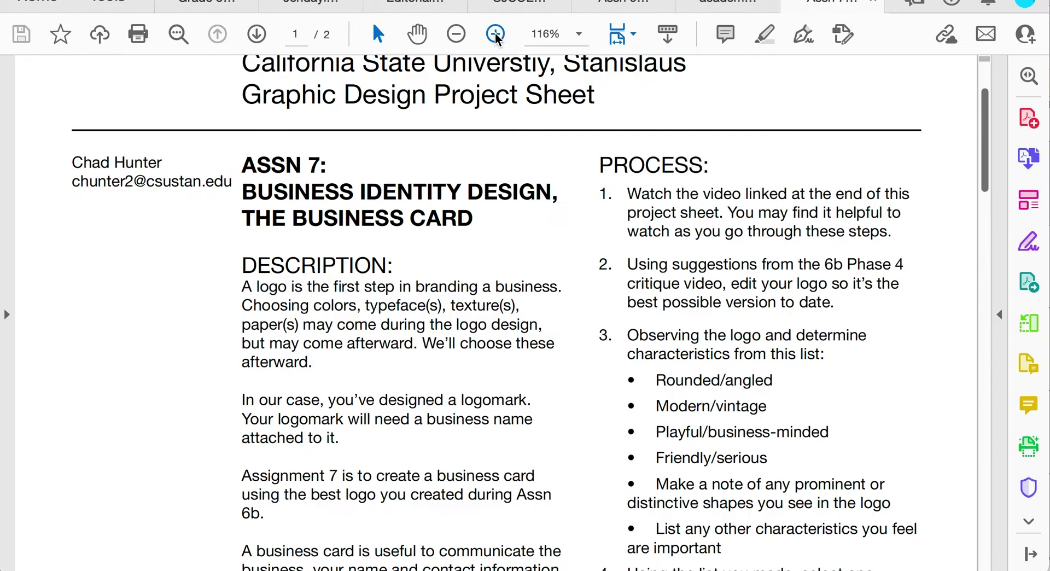
pyautogui.scroll(-1, 439, 233)
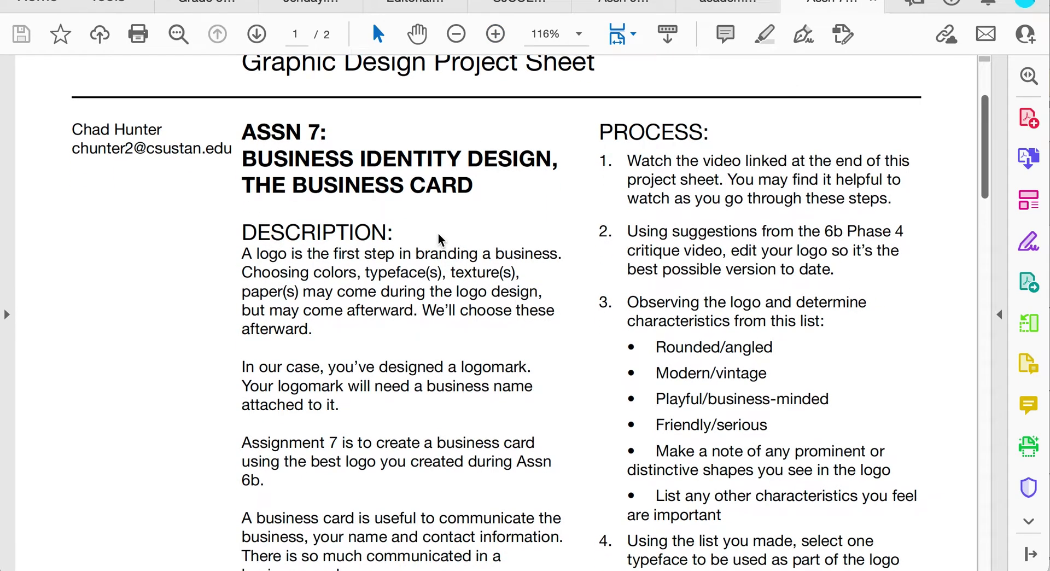
pyautogui.scroll(-1, 438, 233)
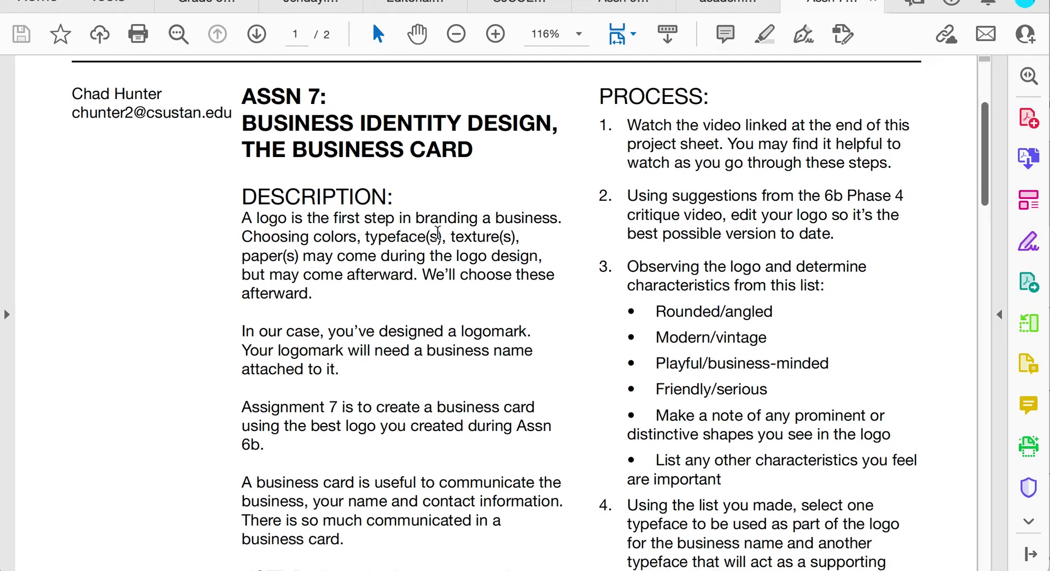
pyautogui.scroll(-1, 438, 233)
pyautogui.scroll(1, 438, 235)
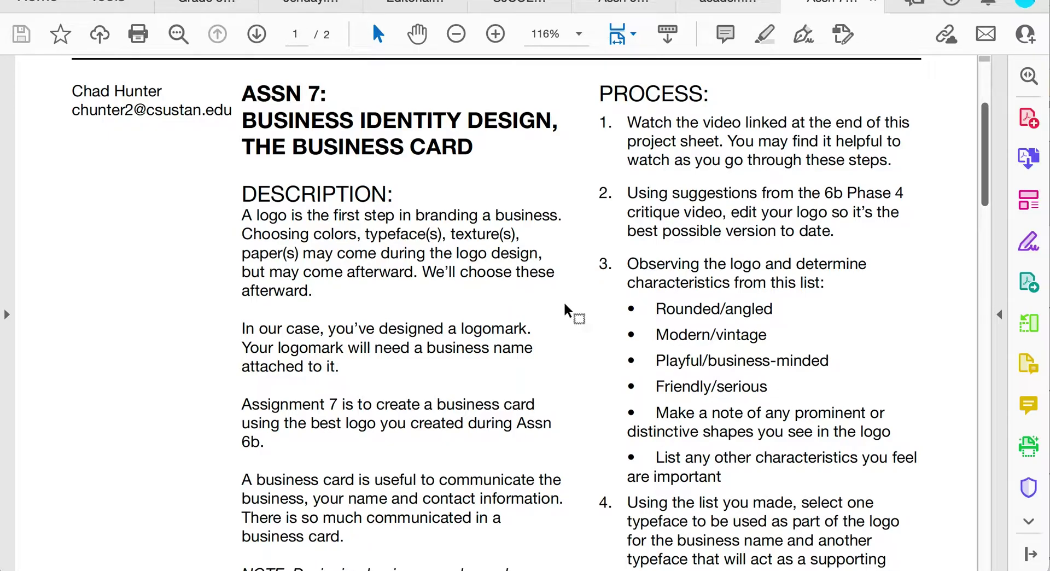
pyautogui.scroll(-2, 576, 316)
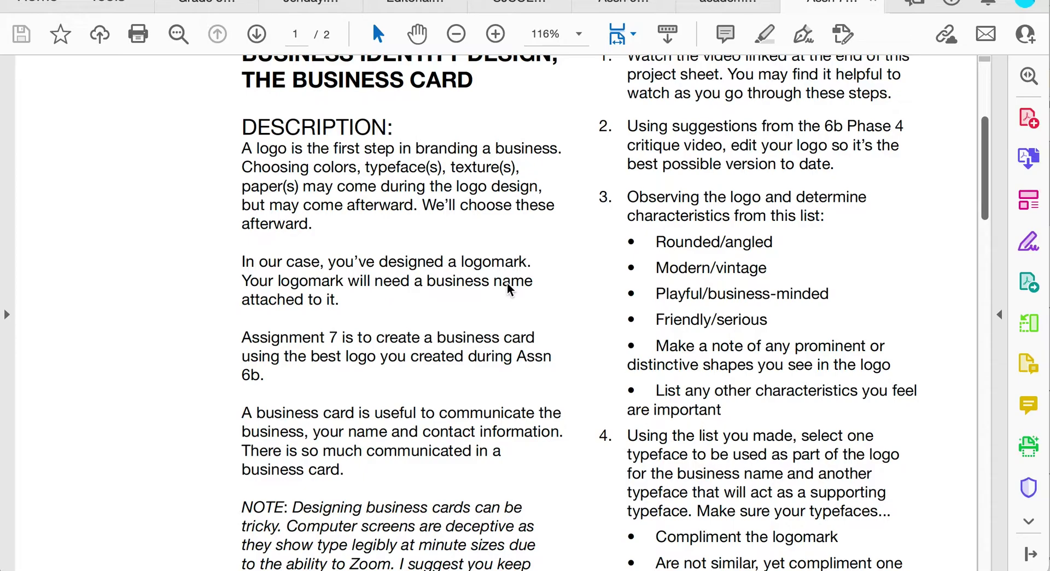
pyautogui.scroll(-1, 364, 291)
pyautogui.scroll(1, 364, 293)
pyautogui.scroll(-1, 353, 310)
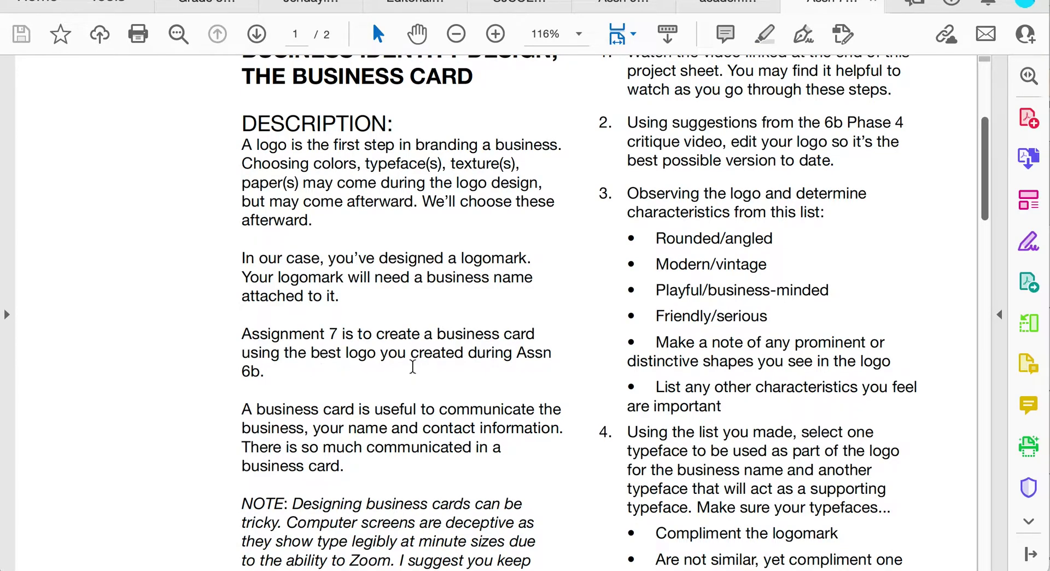
# Read the project sheet's note on business card type sizes and printing, and its purpose section
pyautogui.scroll(-3, 489, 449)
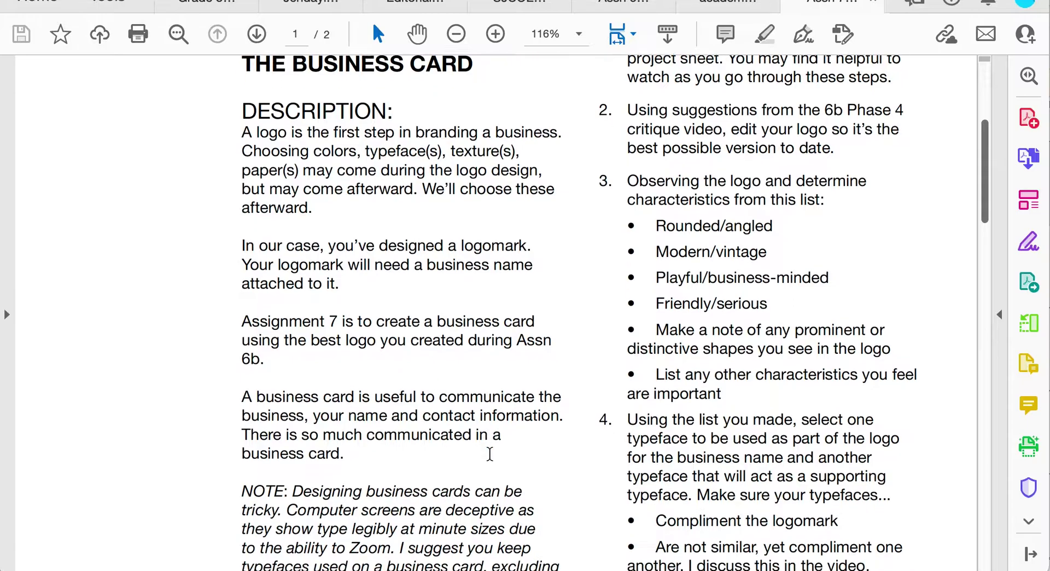
pyautogui.scroll(-1, 490, 453)
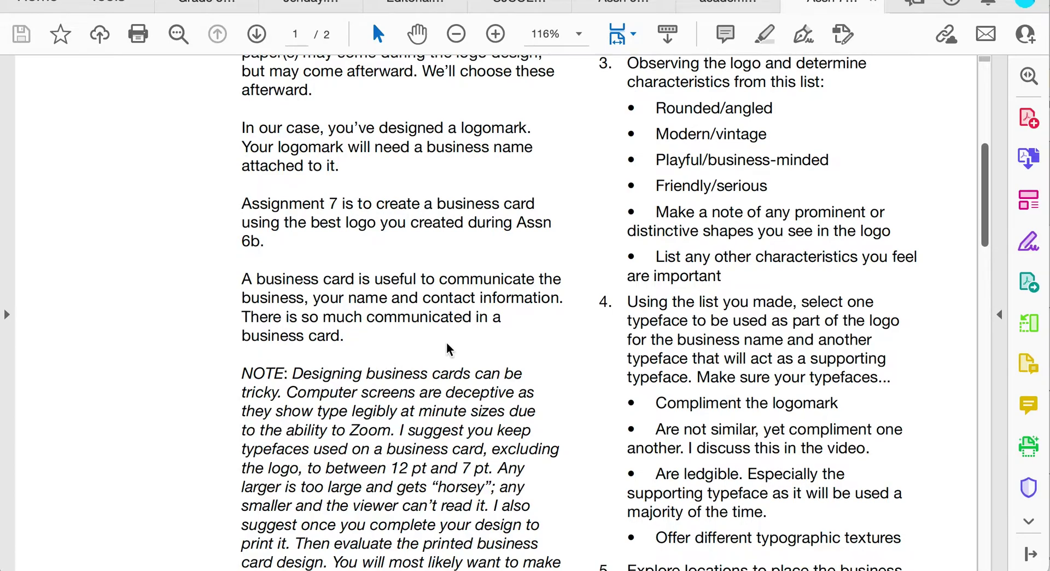
pyautogui.scroll(-3, 520, 359)
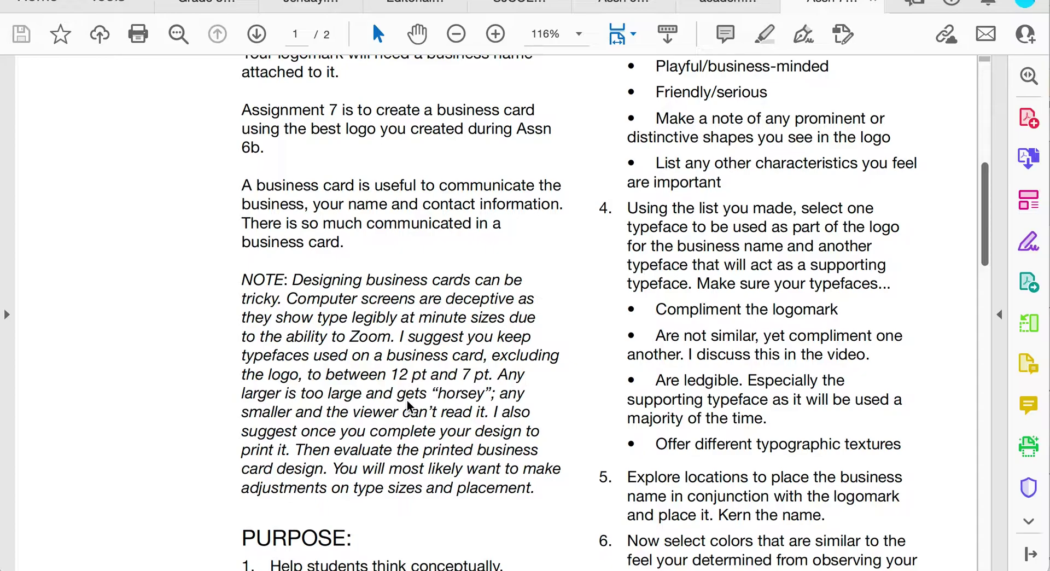
pyautogui.scroll(-1, 406, 400)
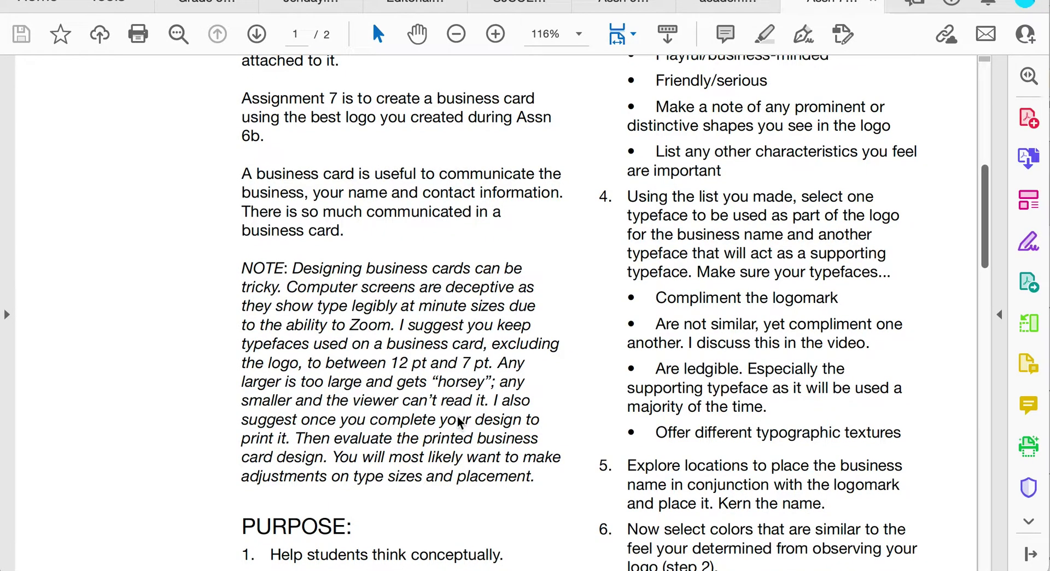
pyautogui.scroll(-3, 553, 457)
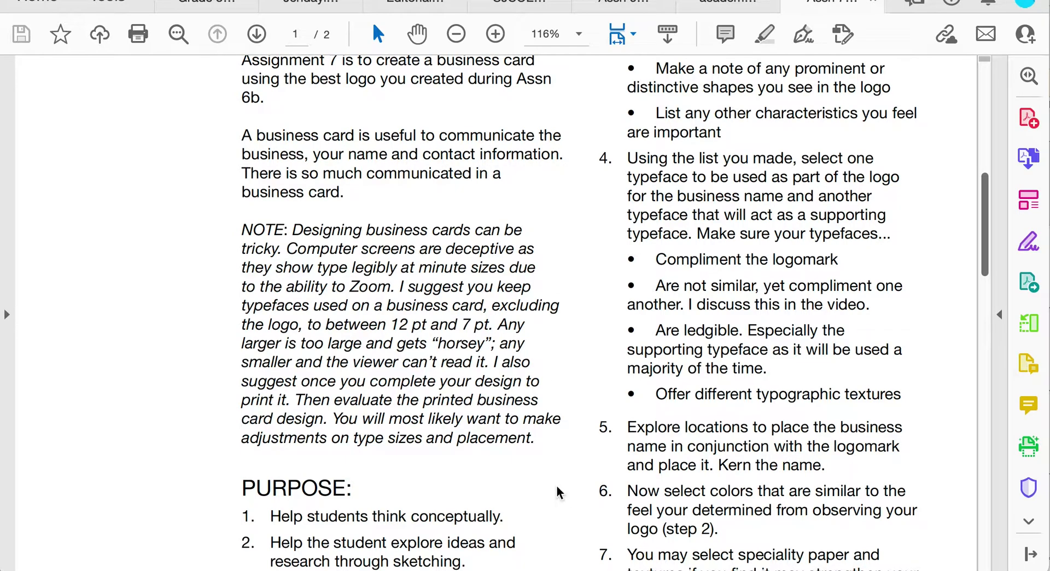
pyautogui.scroll(-4, 560, 492)
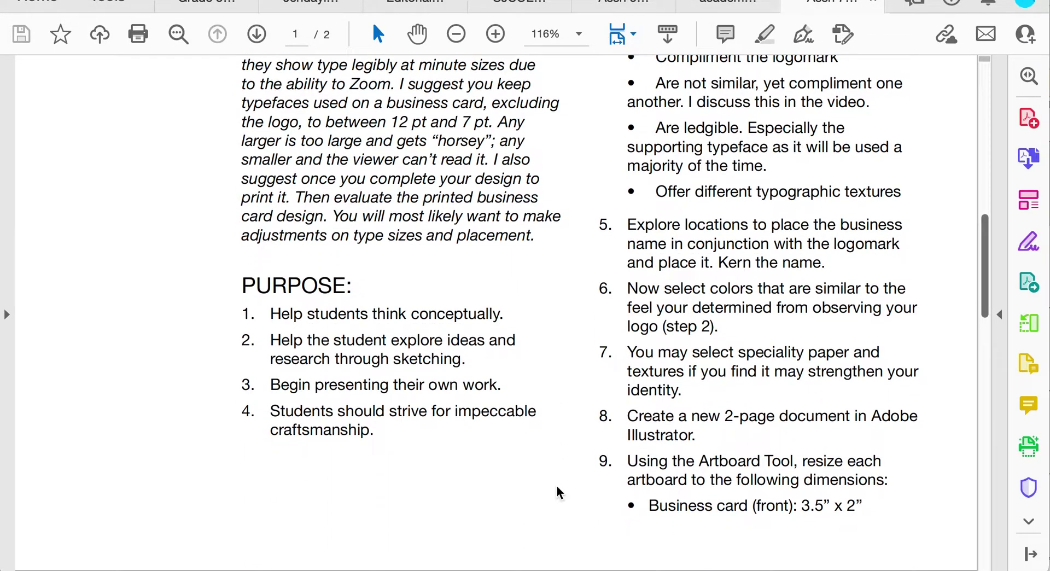
# Review the project sheet's process instructions on refining the logo, listing its characteristics and selecting typefaces
pyautogui.scroll(12, 557, 493)
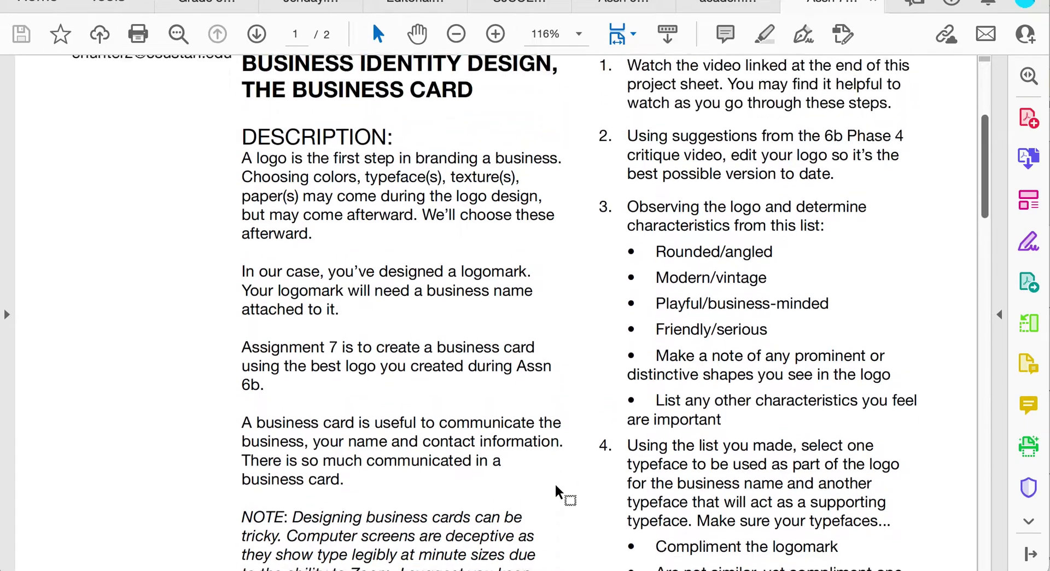
pyautogui.scroll(-1, 557, 486)
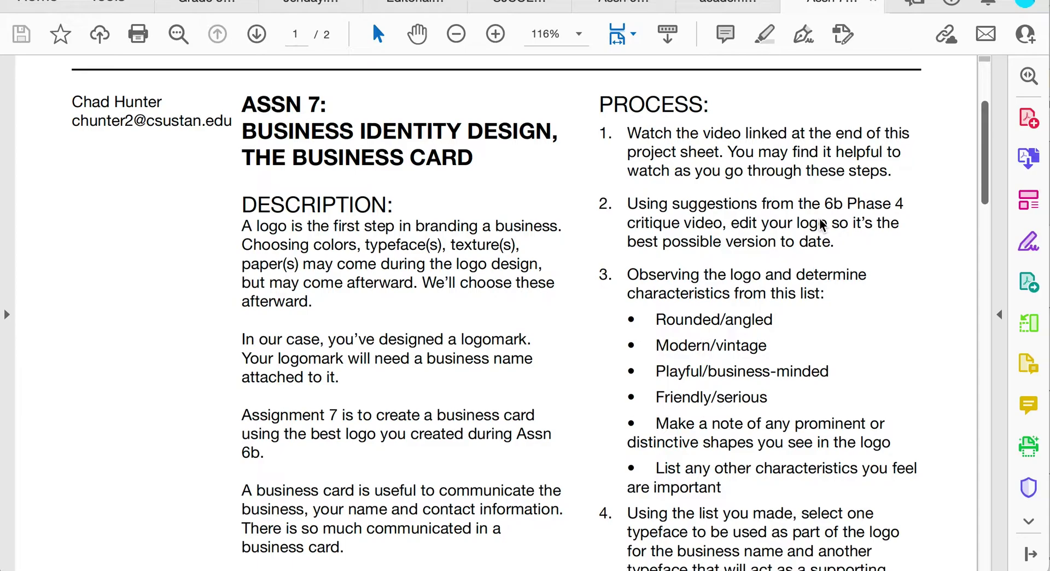
pyautogui.scroll(-2, 814, 246)
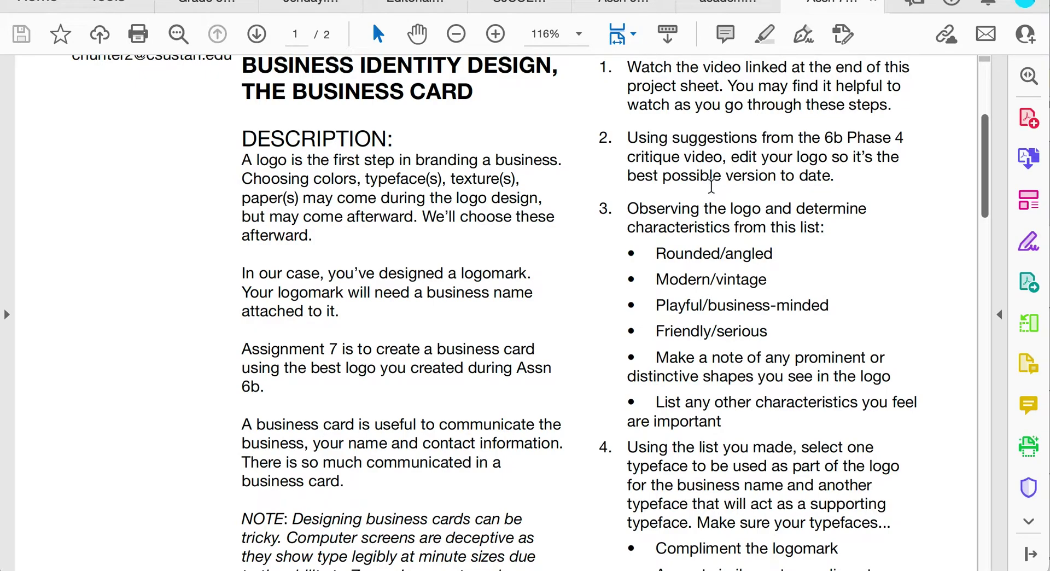
pyautogui.scroll(-1, 719, 270)
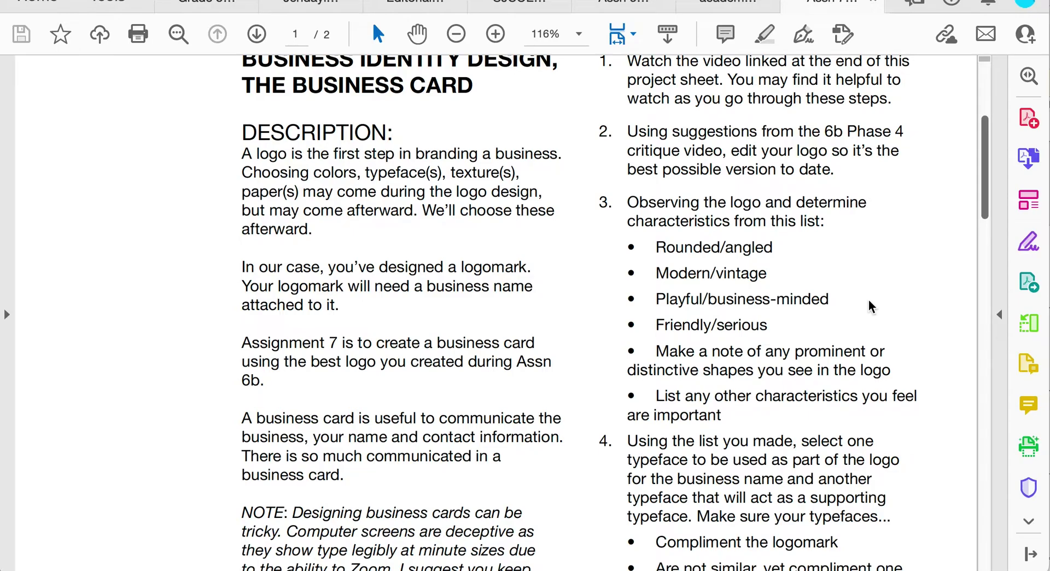
pyautogui.scroll(-1, 954, 365)
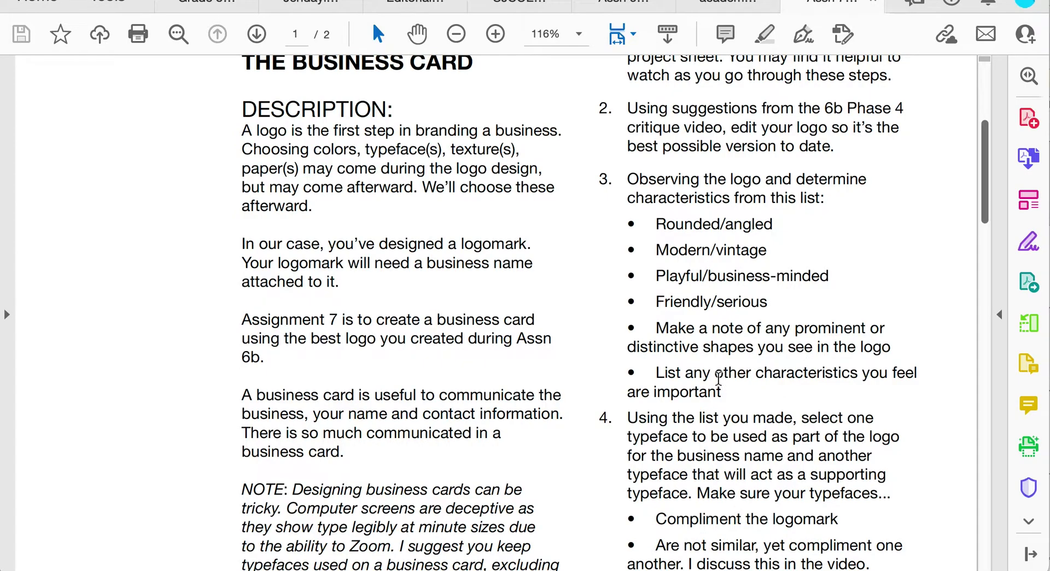
pyautogui.scroll(-5, 604, 372)
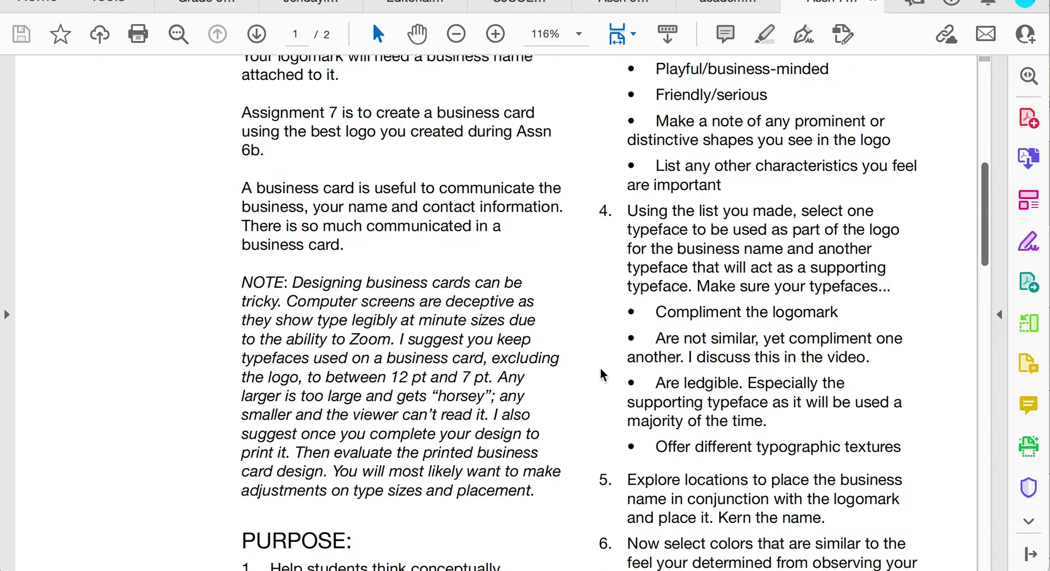
pyautogui.scroll(-3, 602, 376)
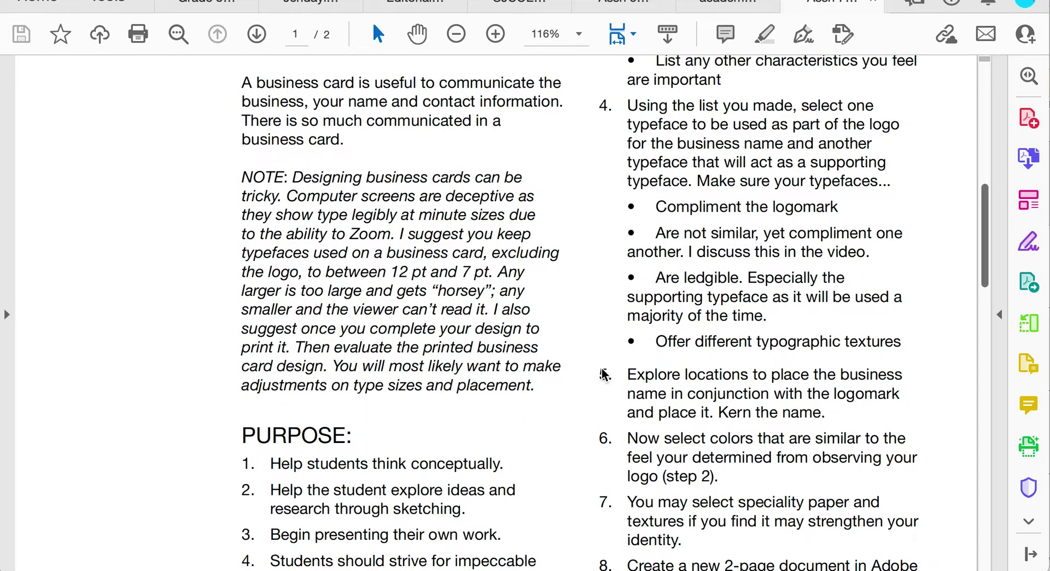
pyautogui.scroll(1, 604, 375)
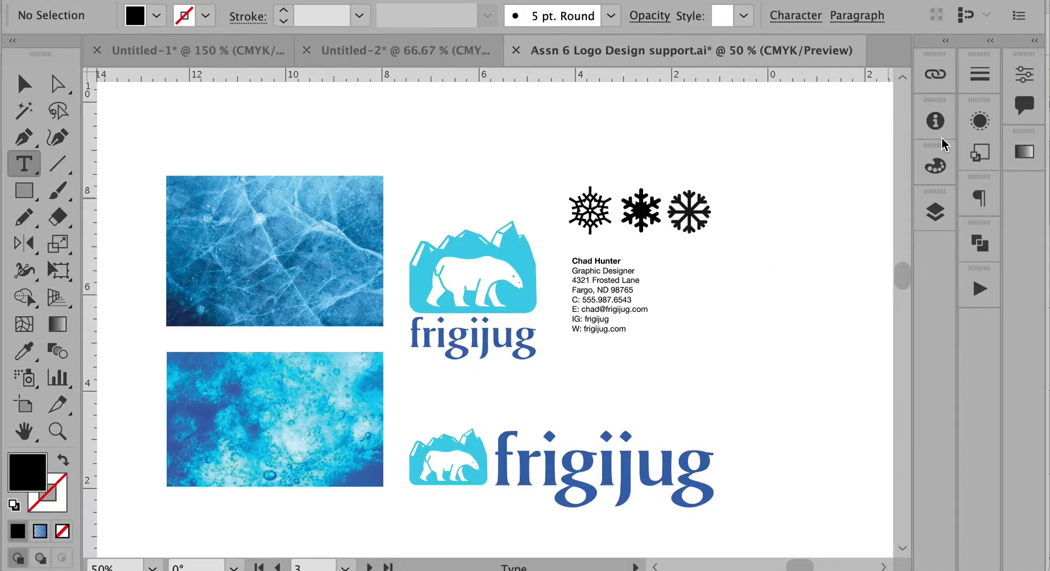
pyautogui.click(1024, 74)
pyautogui.scroll(-20, 843, 369)
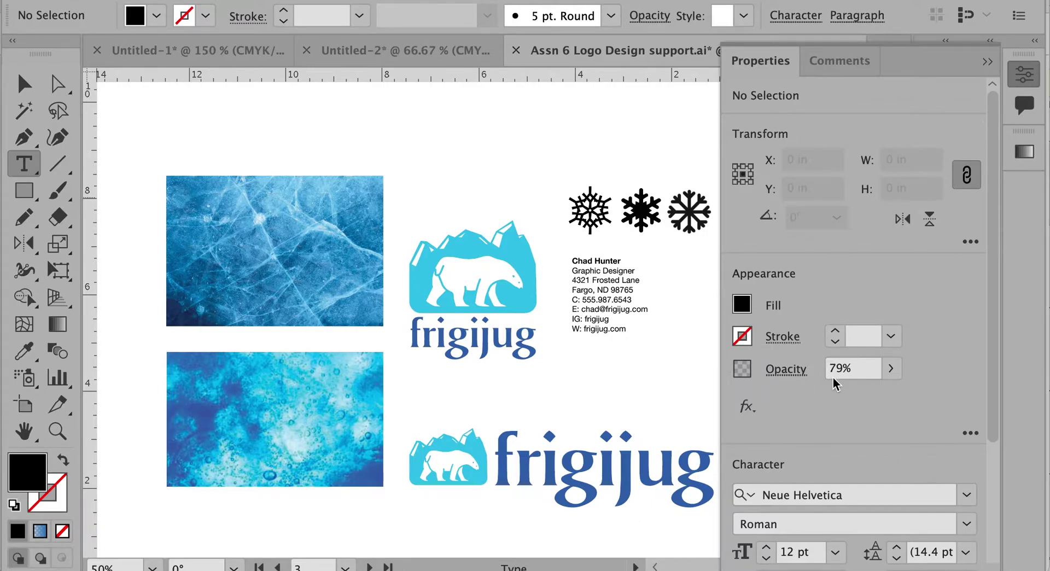
pyautogui.click(968, 496)
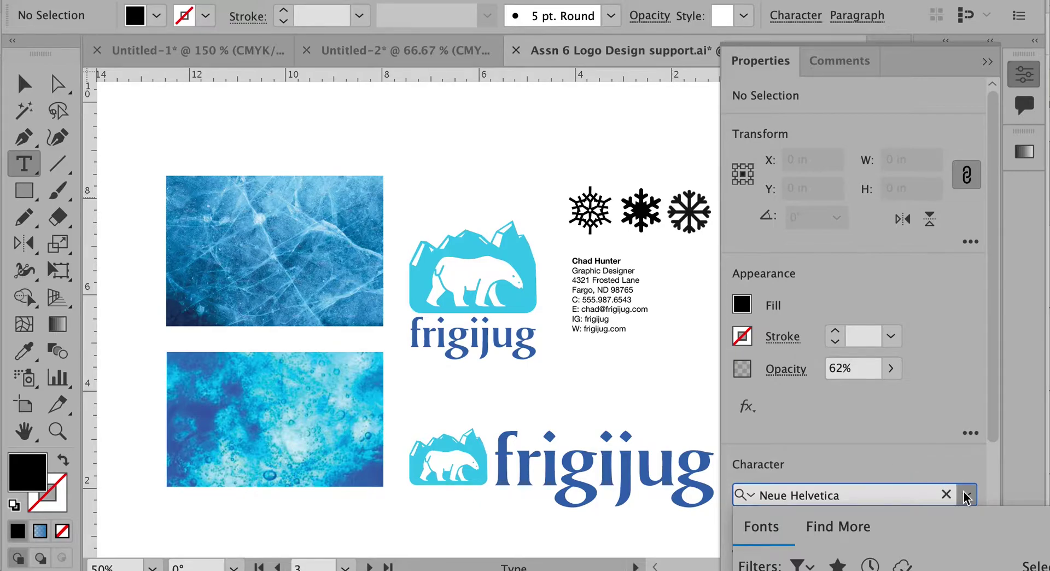
pyautogui.click(924, 465)
# Display the character formatting controls high in the workspace and open the full list of font families
pyautogui.moveTo(1036, 61); pyautogui.dragTo(495, 61)
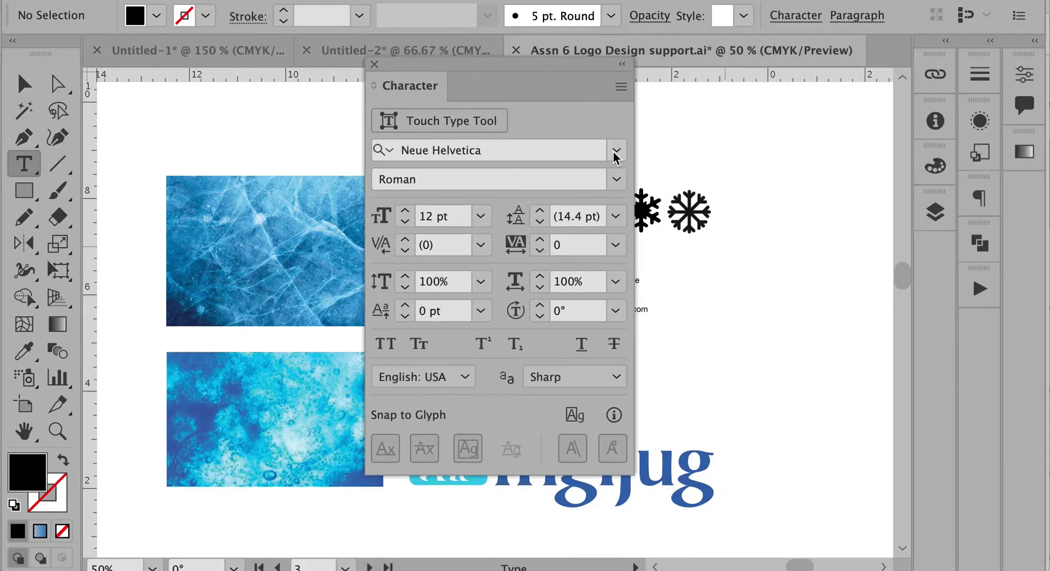
pyautogui.click(616, 151)
pyautogui.moveTo(528, 68); pyautogui.dragTo(508, 0)
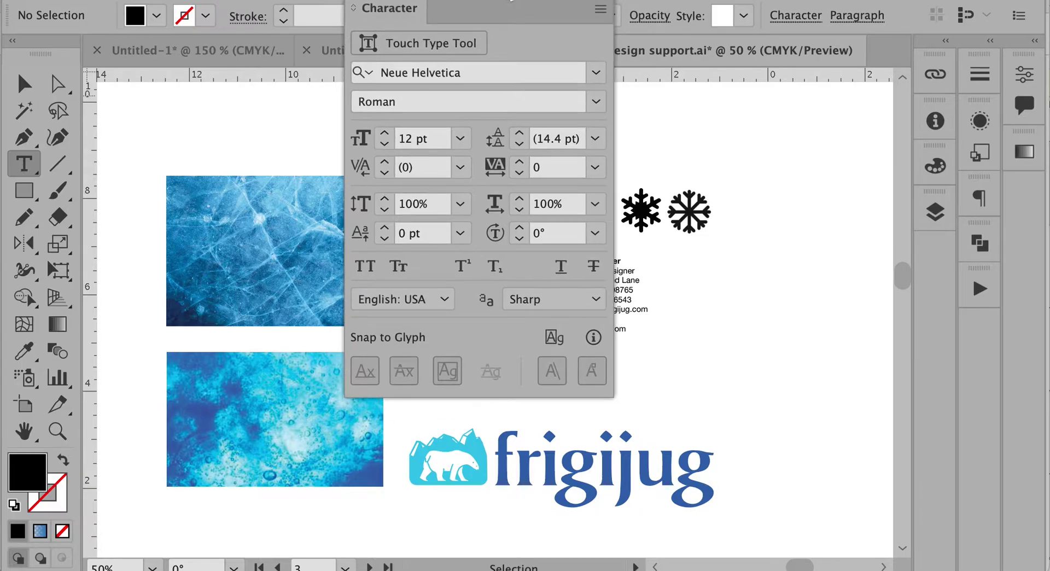
pyautogui.press('super+t')
pyautogui.press('super+t')
pyautogui.click(596, 73)
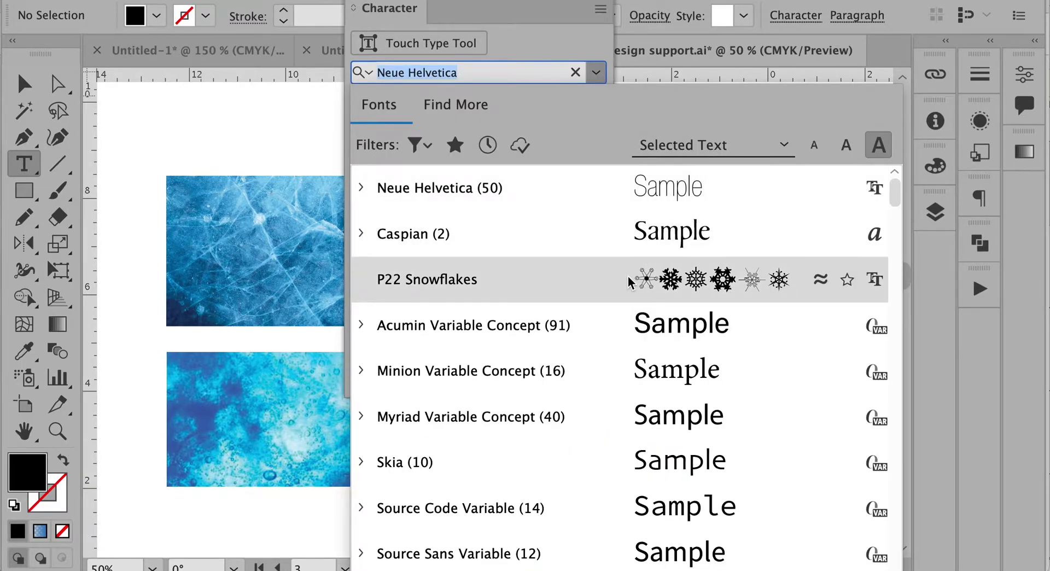
# Browse the font families and compare their sample previews, from the variable fonts through the typefaces starting with A
pyautogui.scroll(-2, 627, 279)
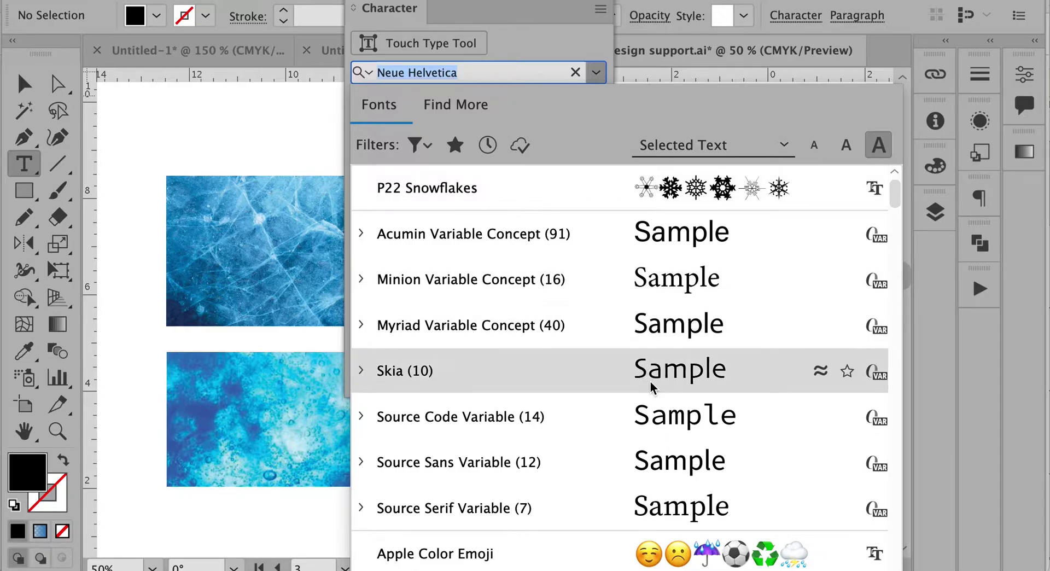
pyautogui.scroll(-6, 651, 378)
pyautogui.scroll(8, 651, 387)
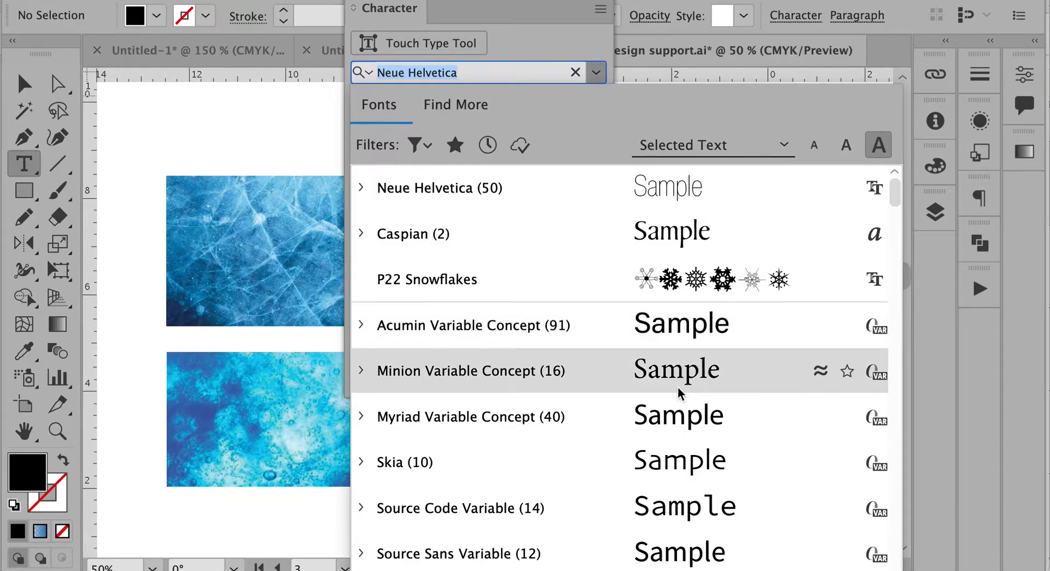
pyautogui.scroll(-5, 680, 390)
pyautogui.scroll(2, 680, 391)
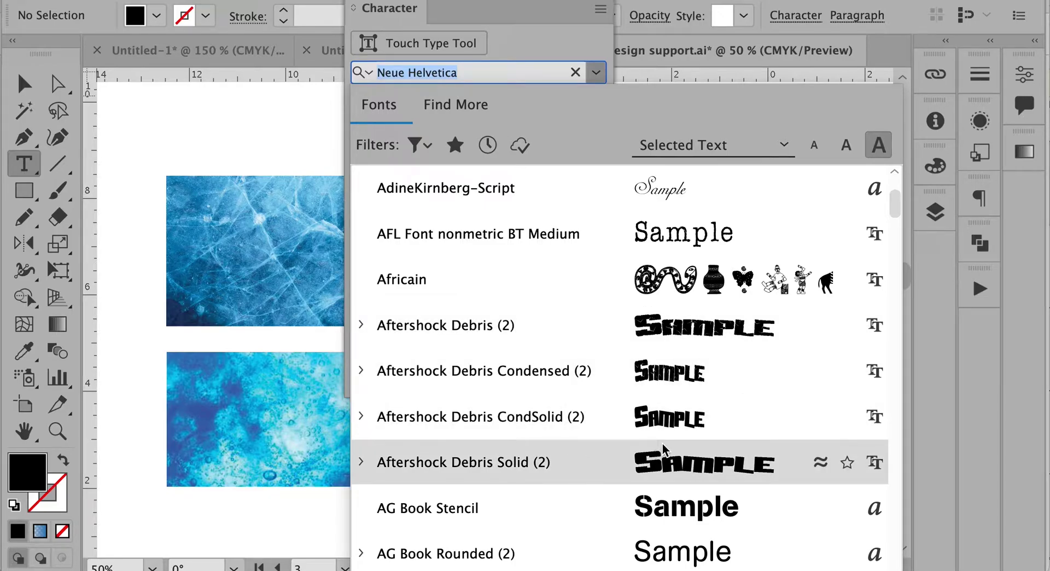
pyautogui.scroll(-2, 663, 445)
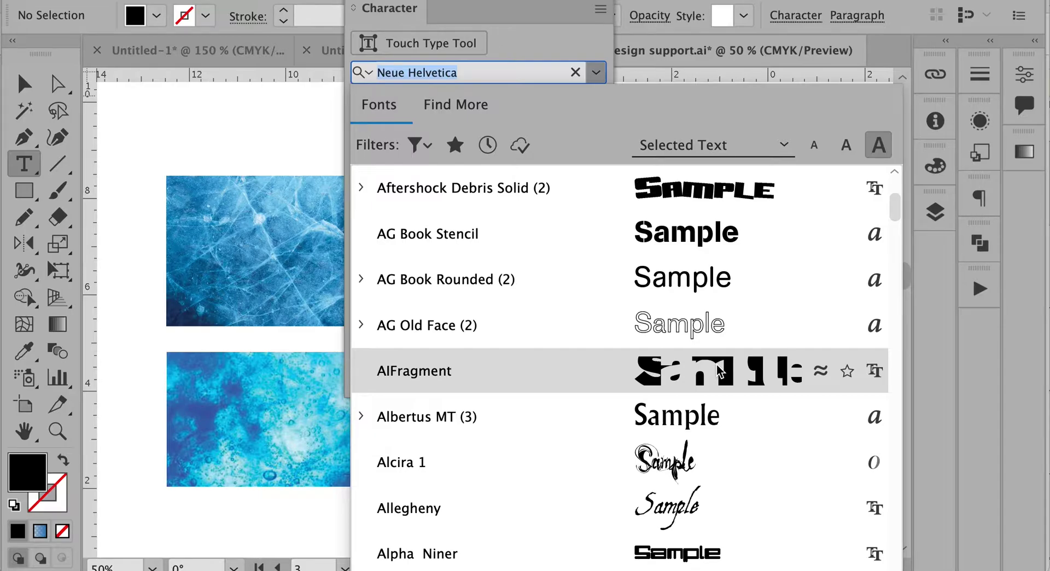
pyautogui.scroll(-1, 718, 365)
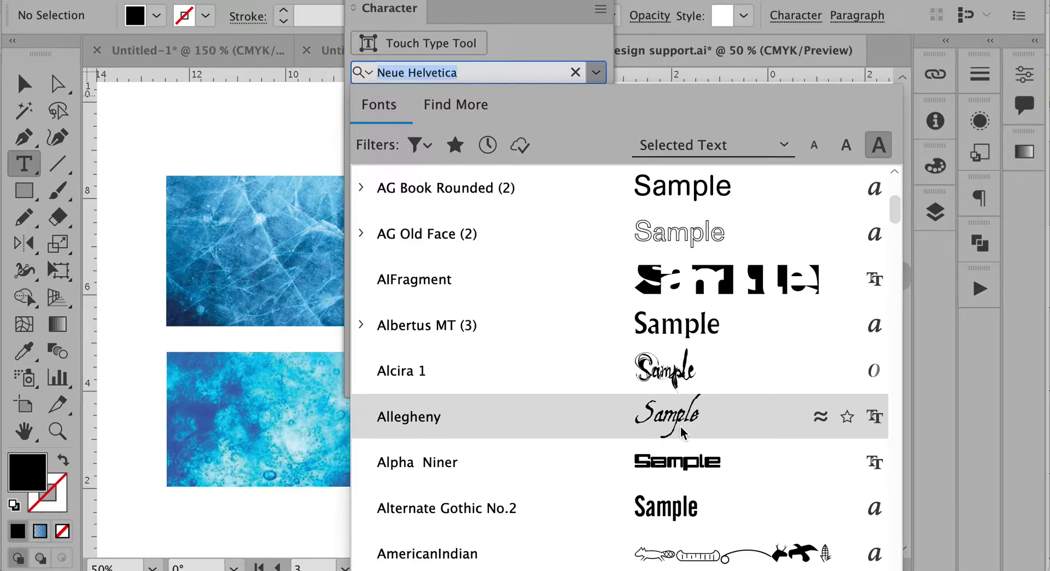
pyautogui.scroll(-6, 681, 426)
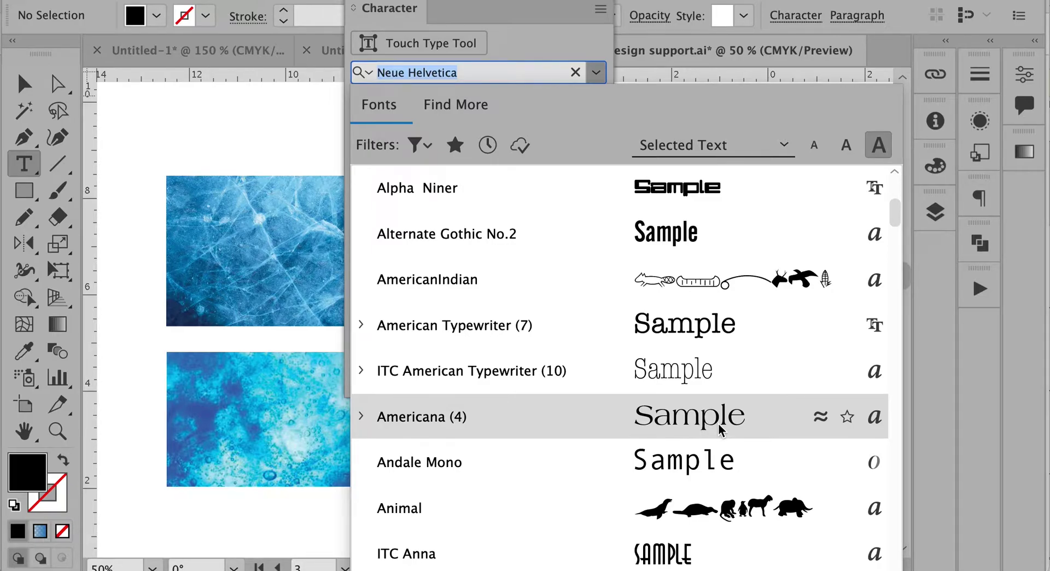
pyautogui.scroll(-9, 720, 431)
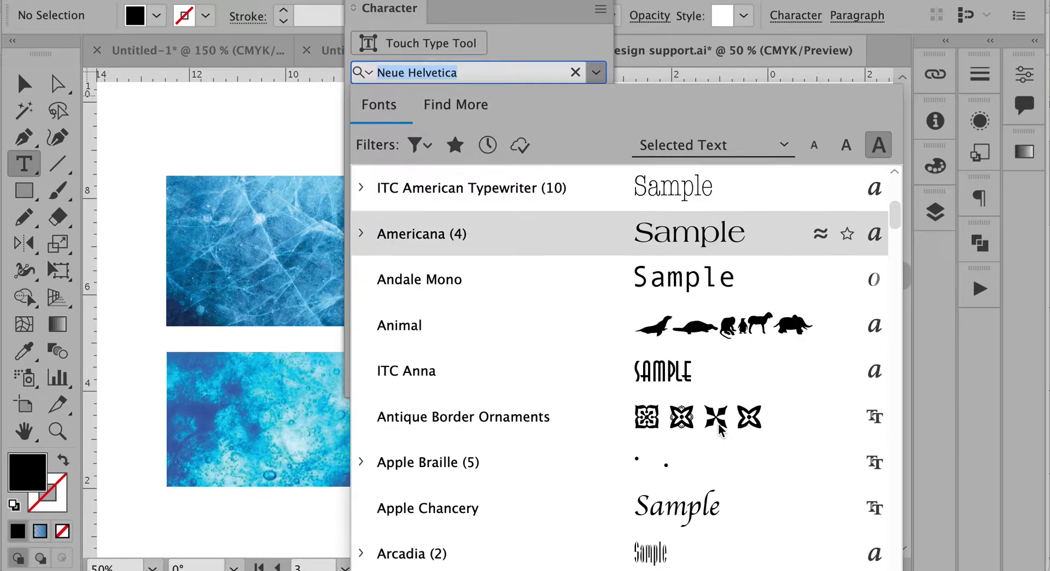
pyautogui.scroll(-2, 720, 431)
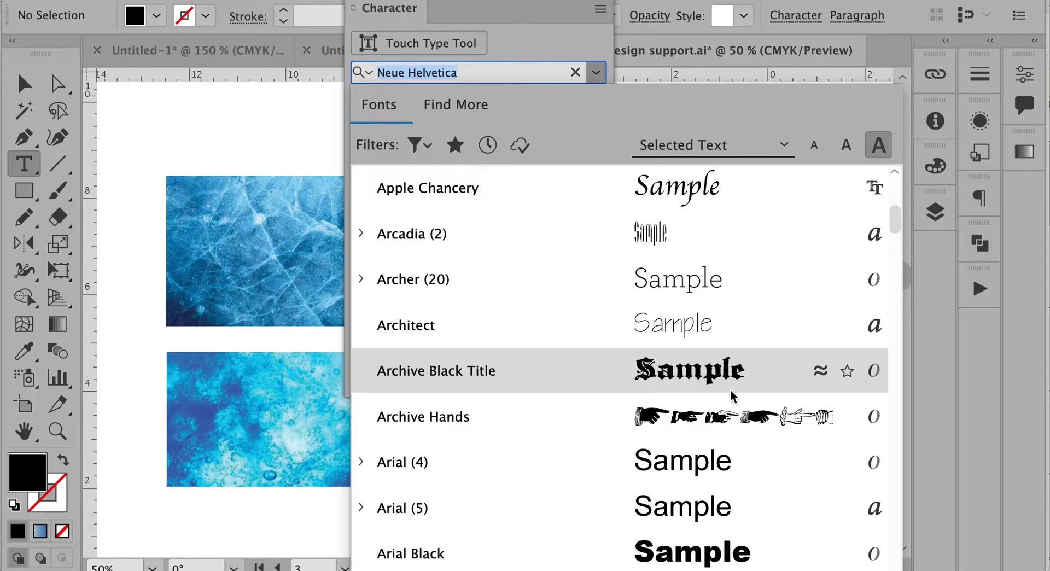
# Browse the font families and compare their sample previews, from the rest of the A typefaces through the Futura families
pyautogui.scroll(-1, 730, 390)
pyautogui.scroll(-2, 731, 389)
pyautogui.scroll(-9, 731, 390)
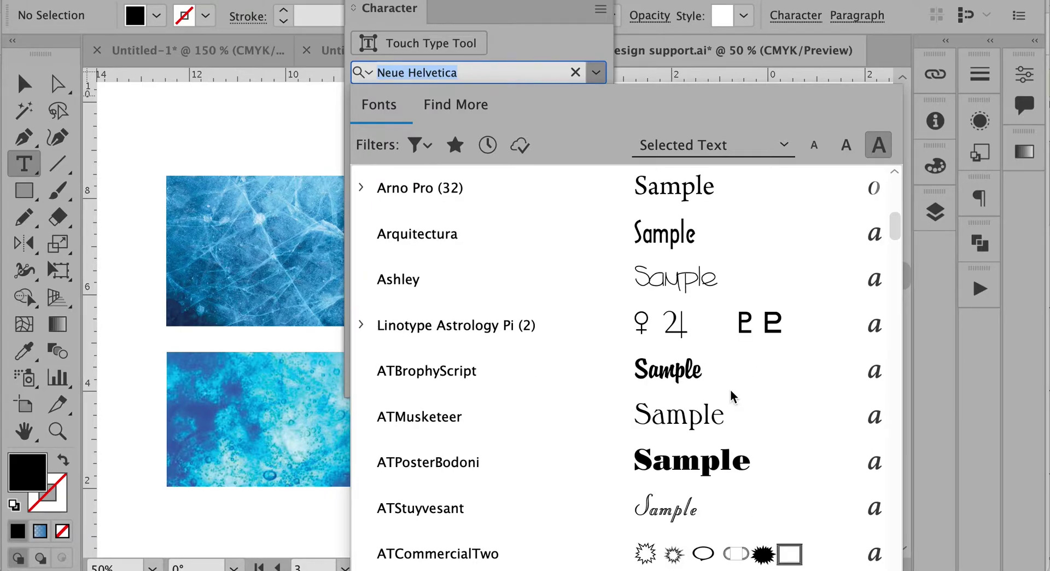
pyautogui.scroll(6, 731, 391)
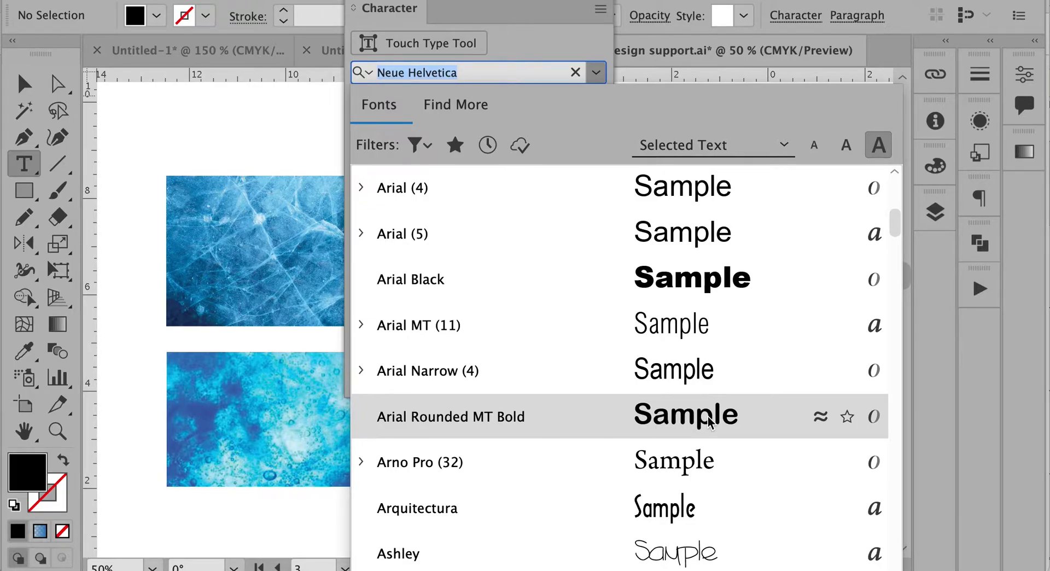
pyautogui.scroll(-5, 708, 423)
pyautogui.scroll(-1, 708, 423)
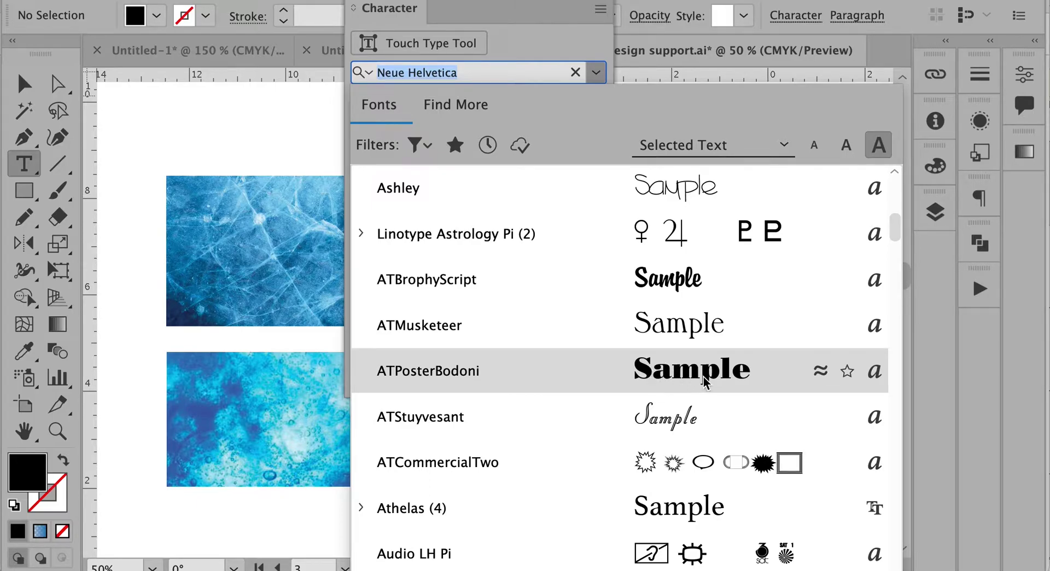
pyautogui.scroll(-20, 706, 381)
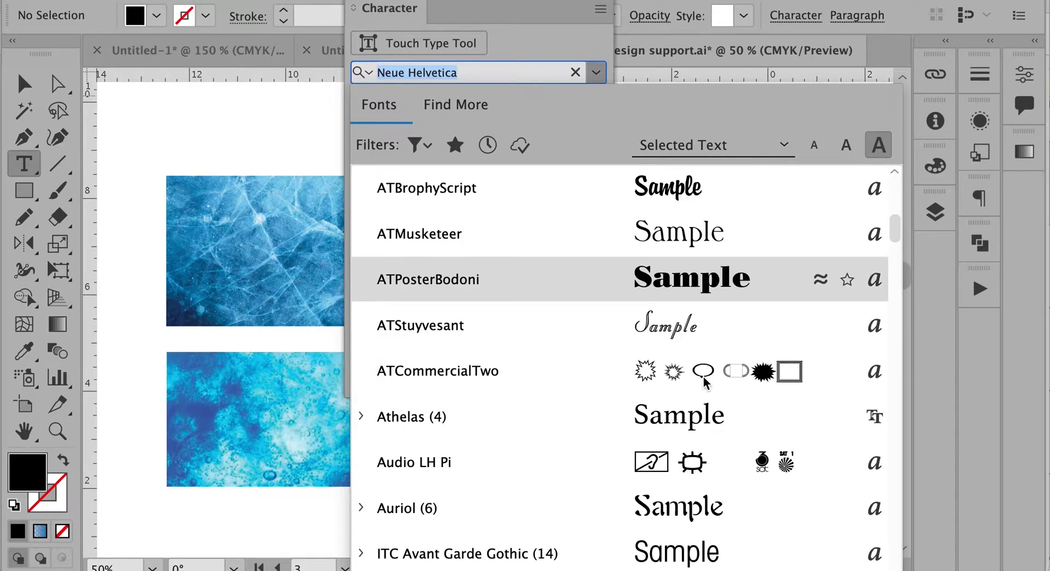
pyautogui.scroll(-15, 705, 382)
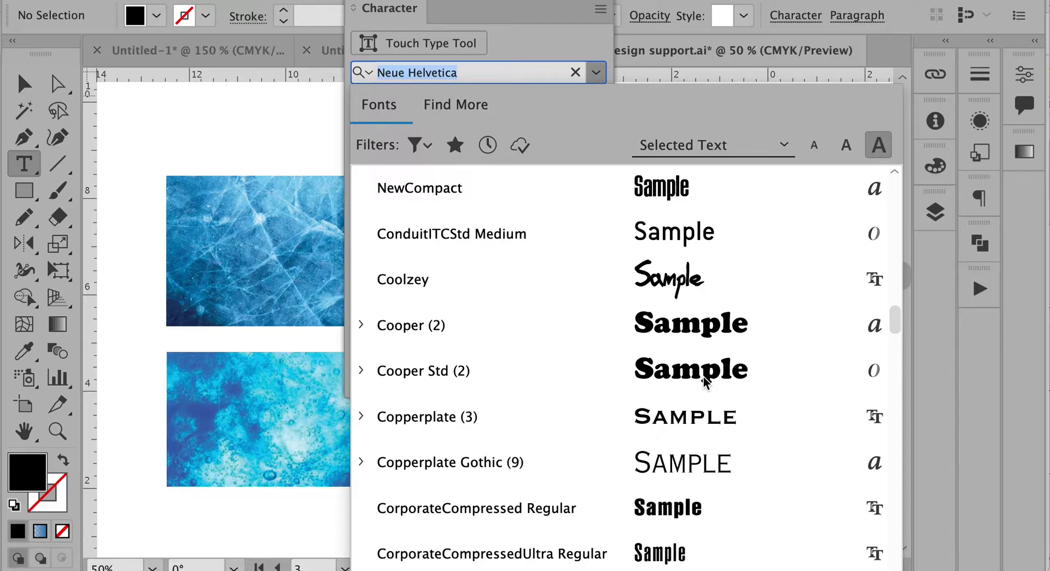
pyautogui.scroll(-20, 706, 381)
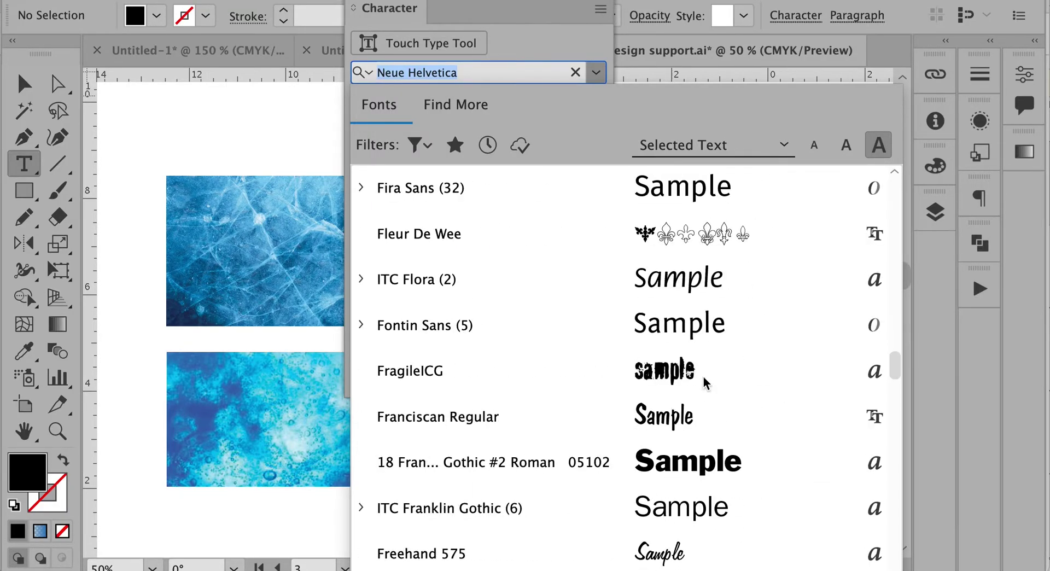
pyautogui.scroll(-10, 706, 381)
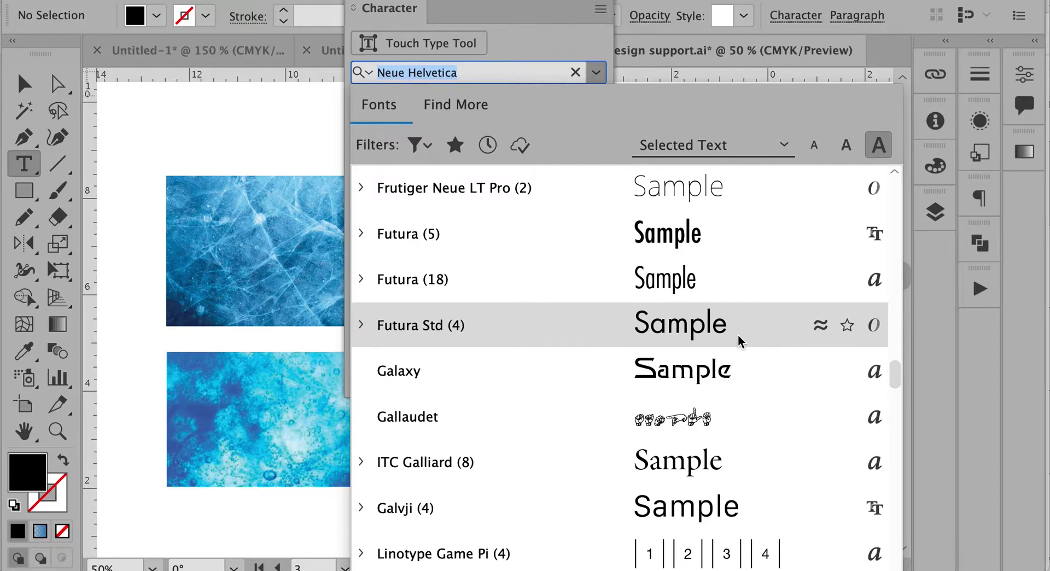
# Return to ITC Franklin Gothic in the font list and expand the family to examine its individual styles
pyautogui.scroll(6, 737, 340)
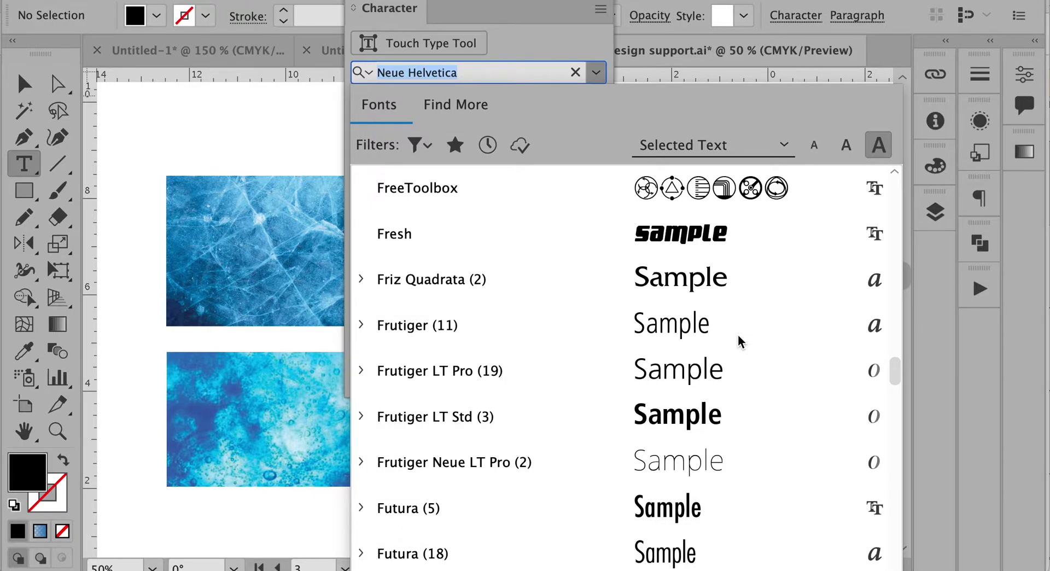
pyautogui.scroll(4, 739, 341)
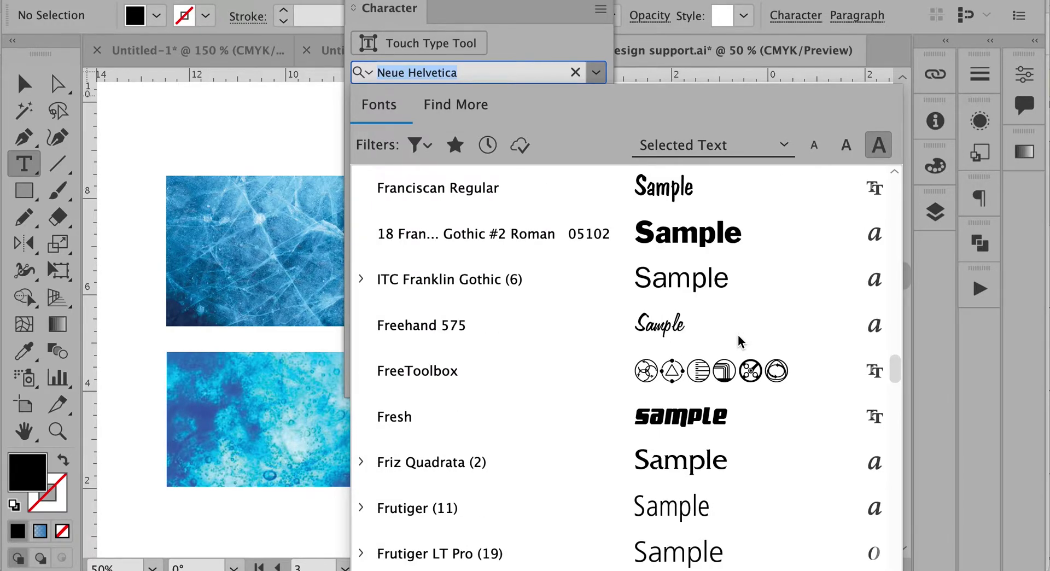
pyautogui.scroll(1, 738, 341)
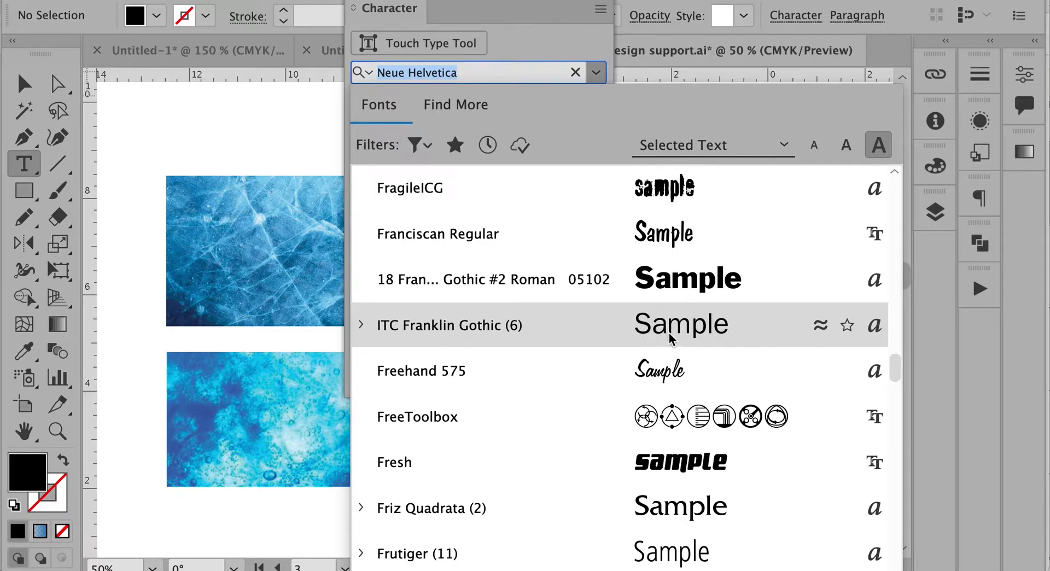
pyautogui.click(361, 325)
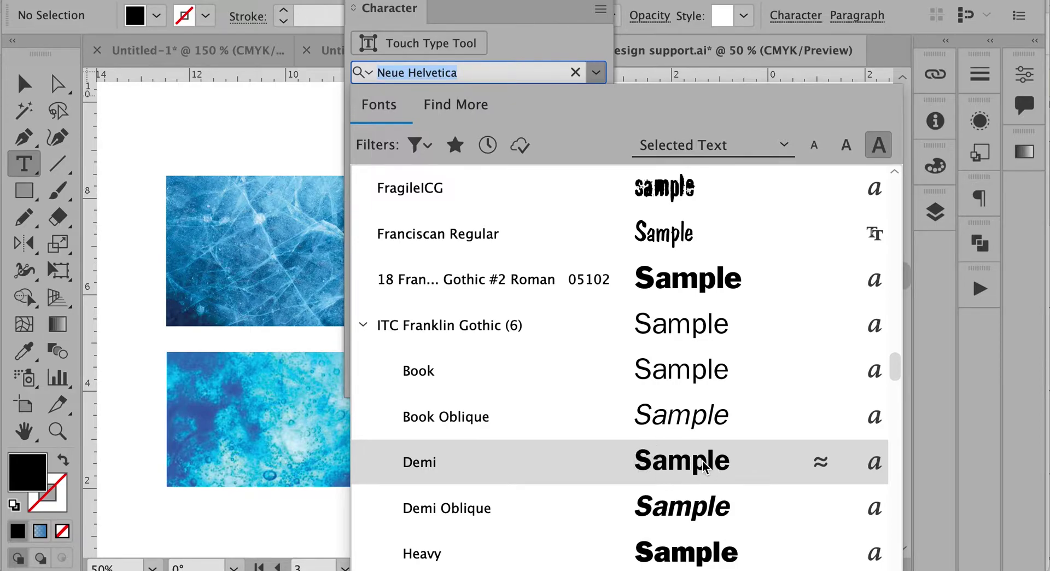
# Dismiss the font list without choosing a typeface and close the character formatting controls
pyautogui.click(205, 126)
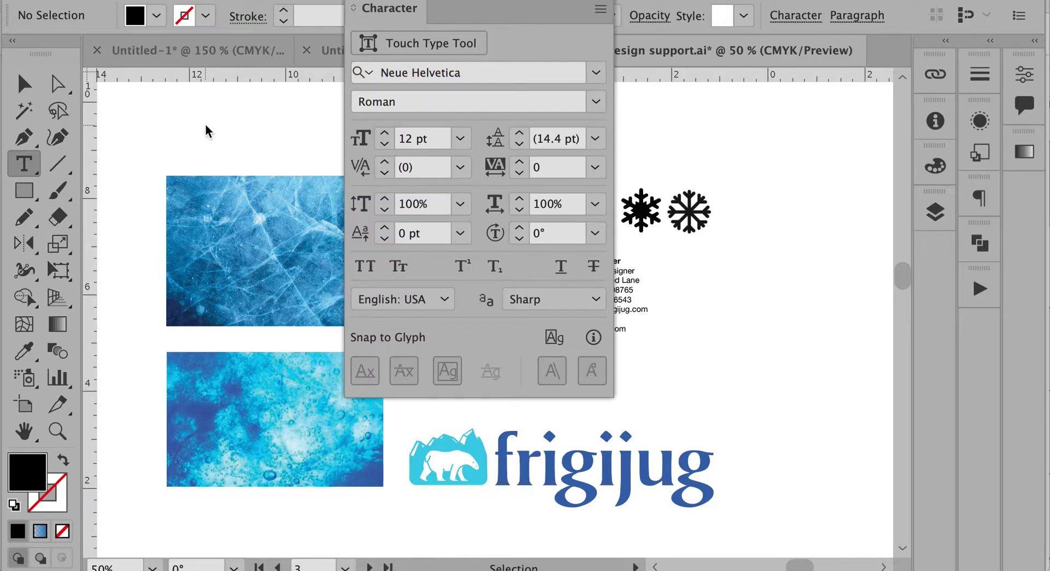
pyautogui.moveTo(495, 1); pyautogui.dragTo(647, 87)
pyautogui.click(505, 83)
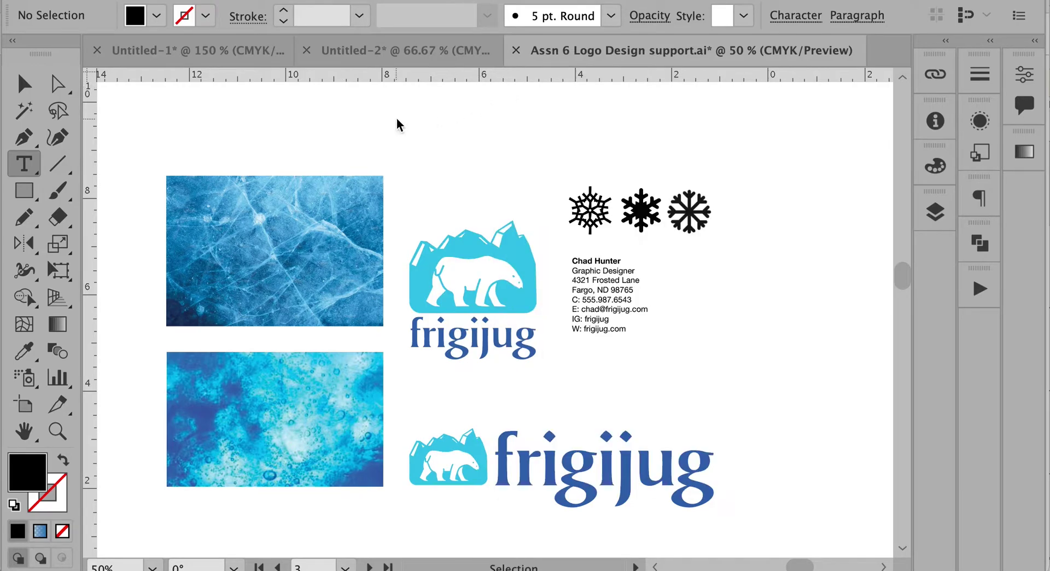
# Examine the stacked bear logo up close and check which typeface and style its frigijug wordmark uses
pyautogui.moveTo(368, 183); pyautogui.dragTo(412, 182)
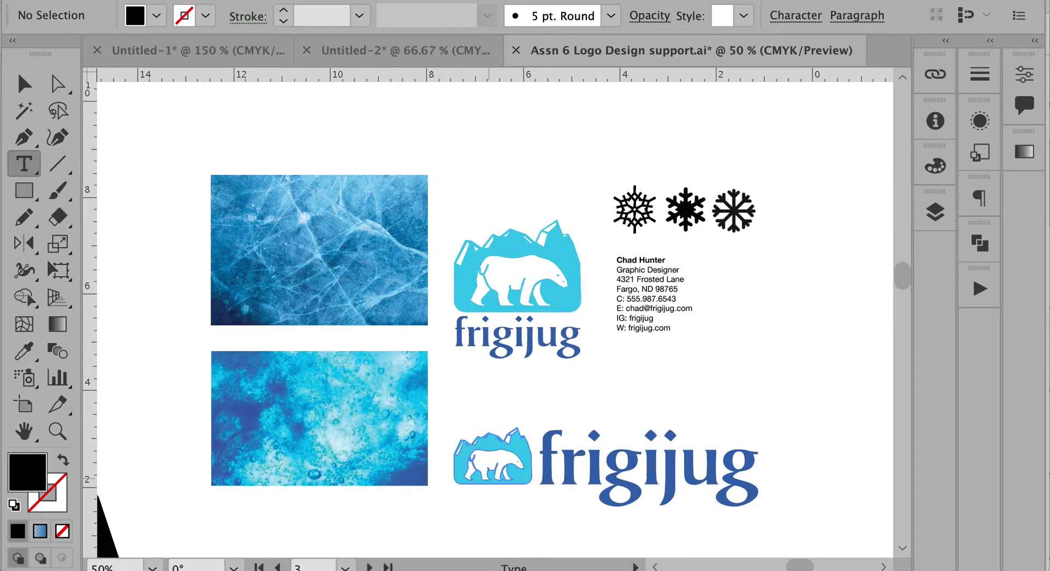
pyautogui.press('super+Tab')
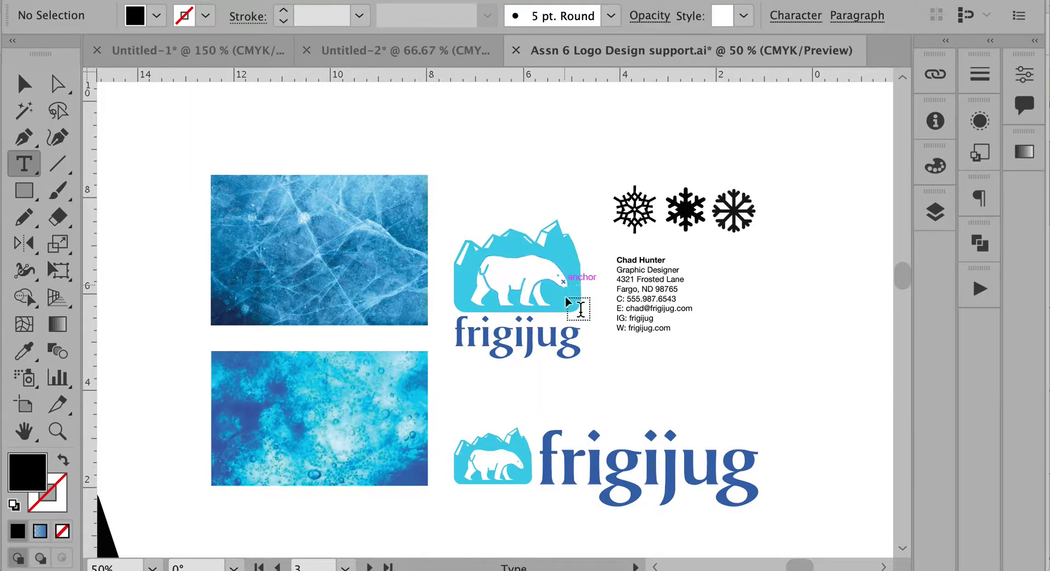
pyautogui.keyDown('ctrl'); pyautogui.click(536, 294); pyautogui.keyUp('ctrl')
pyautogui.keyDown('ctrl'); pyautogui.click(476, 326); pyautogui.keyUp('ctrl')
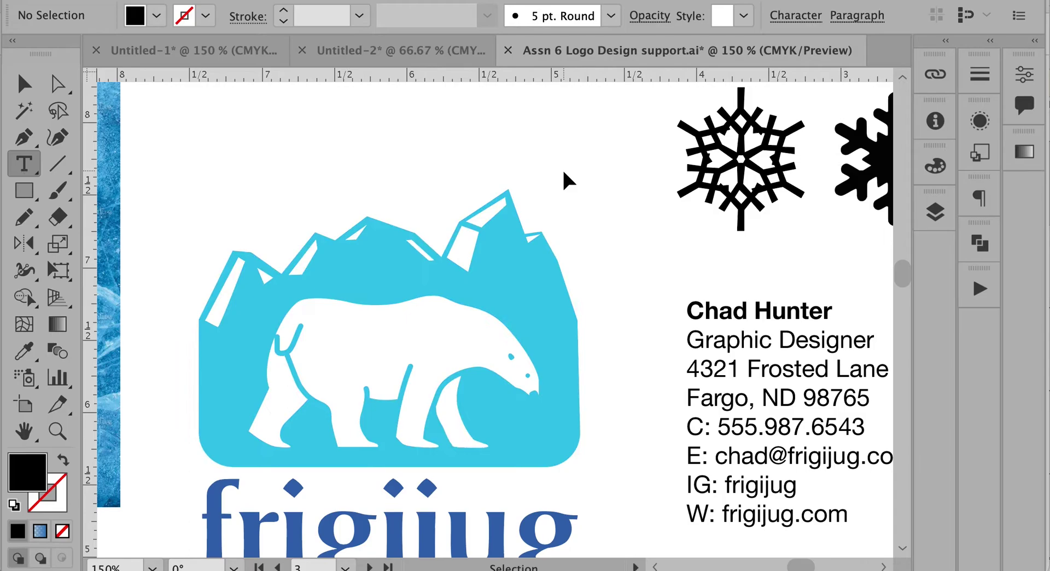
pyautogui.moveTo(516, 264); pyautogui.dragTo(628, 281)
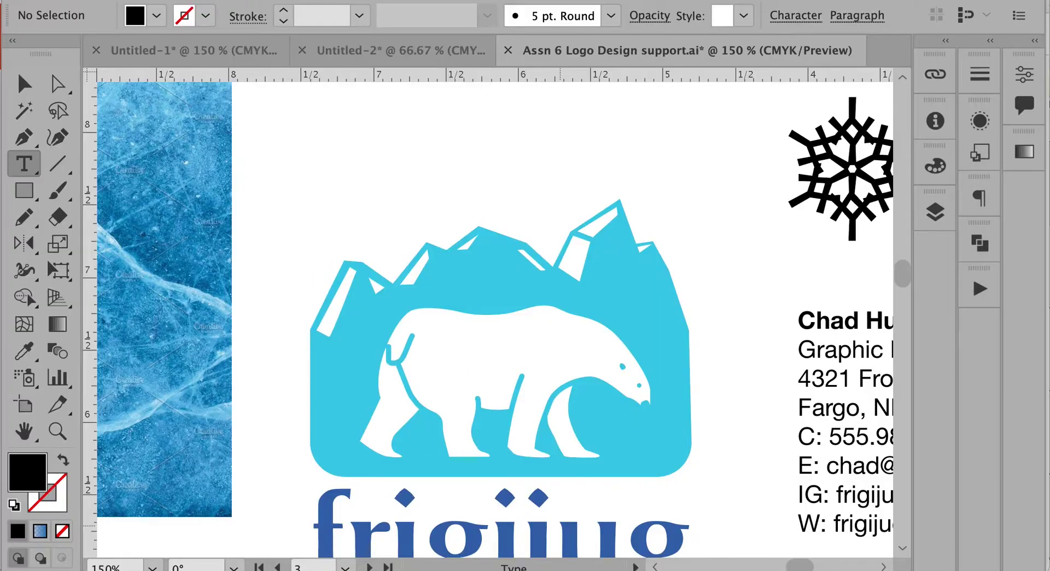
pyautogui.moveTo(655, 205); pyautogui.dragTo(633, 181)
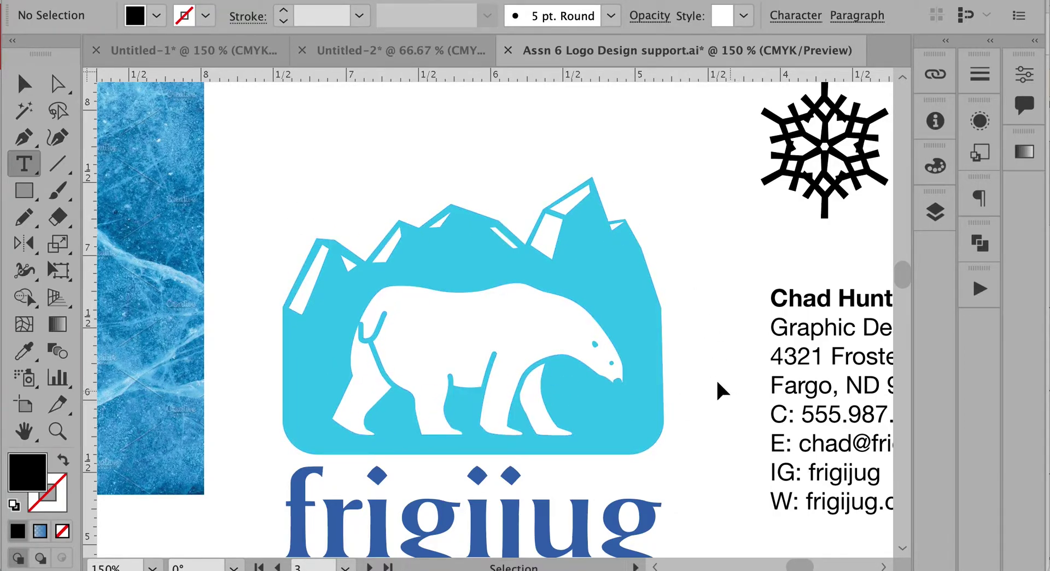
pyautogui.press('space')
pyautogui.moveTo(715, 416); pyautogui.dragTo(715, 357)
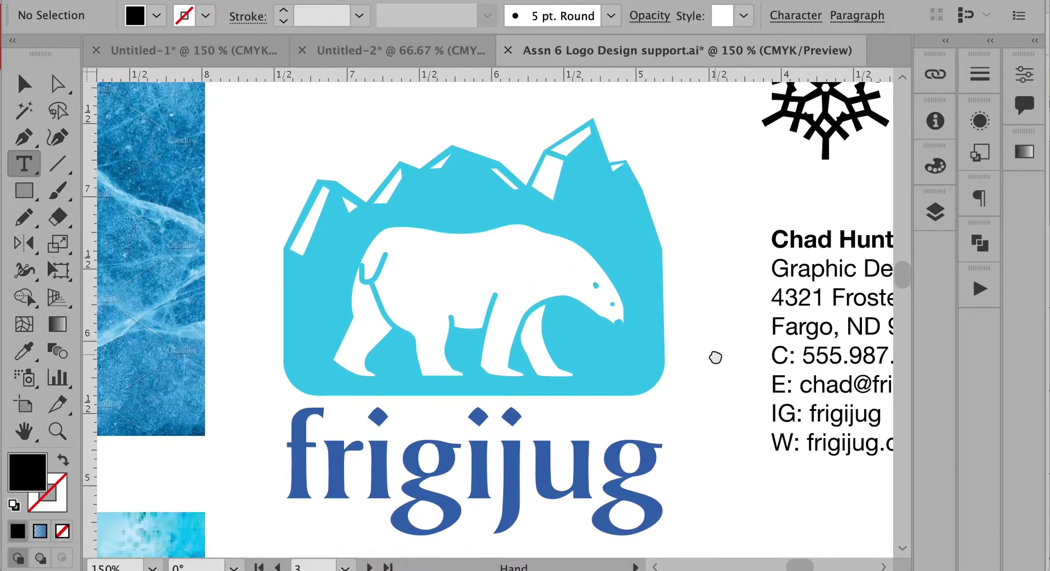
pyautogui.click(590, 477)
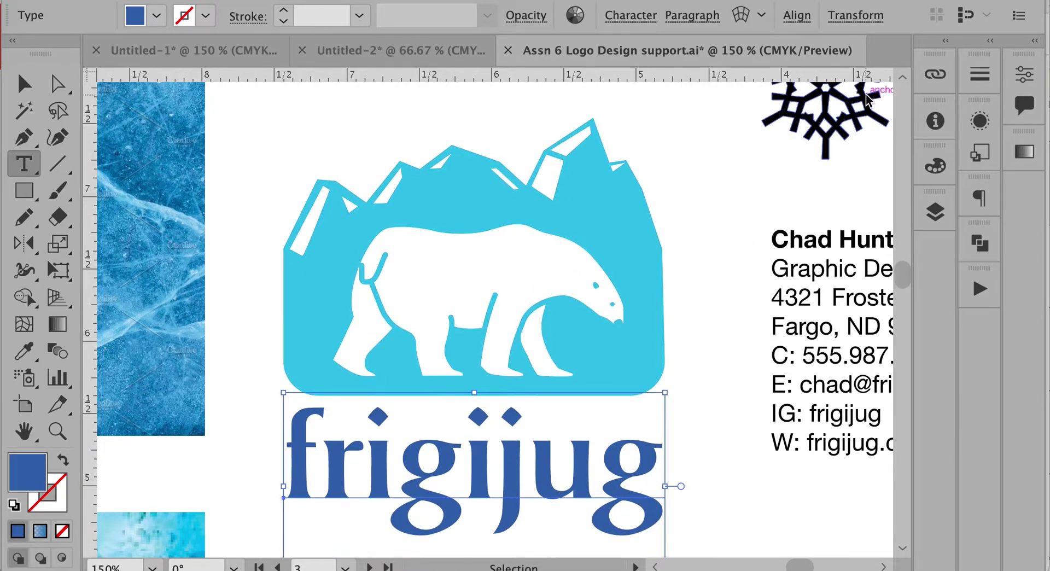
pyautogui.click(1031, 76)
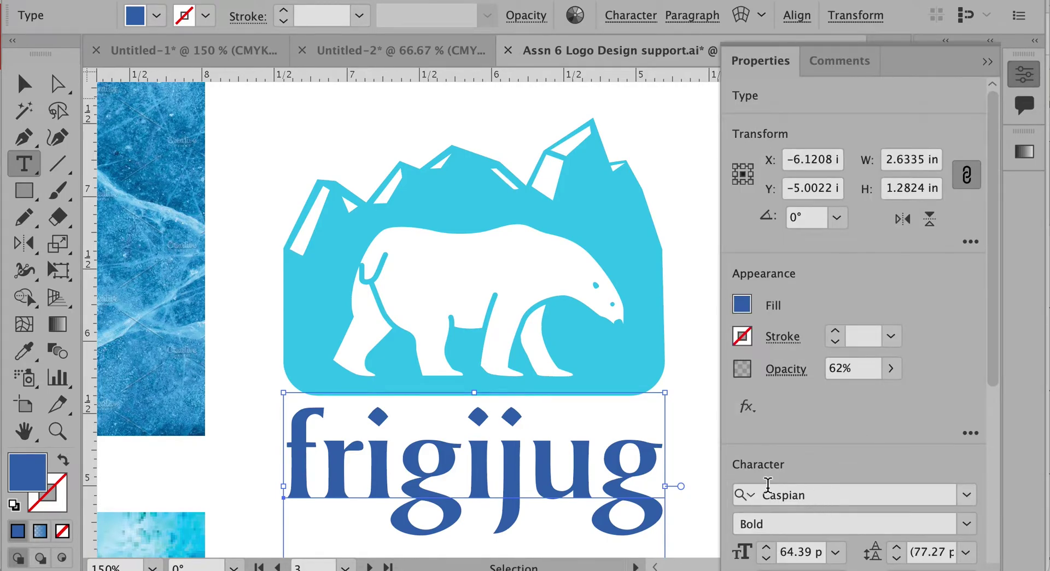
pyautogui.click(697, 448)
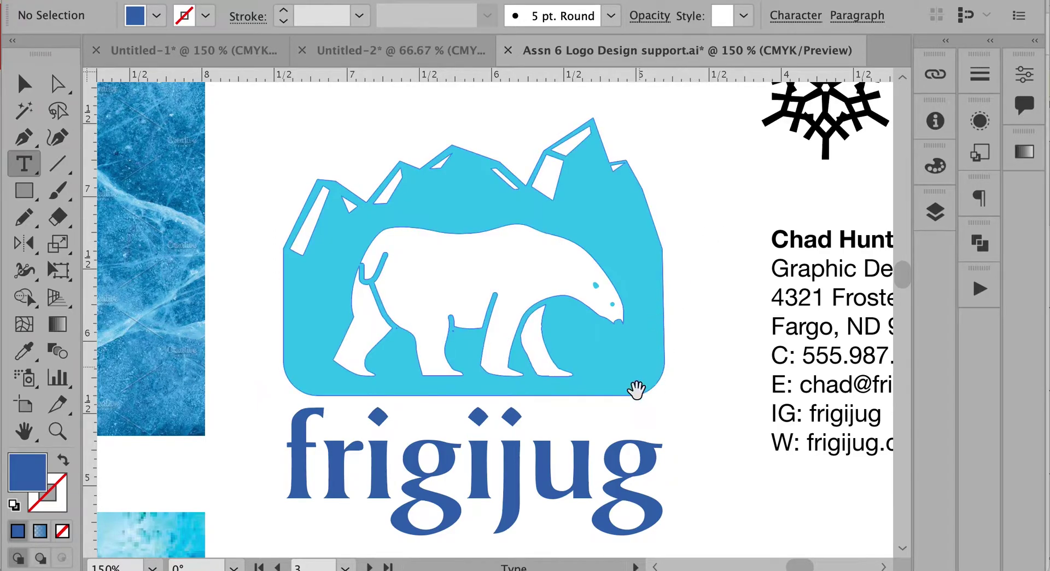
# Add a line of point text reading "frigijug" in the empty area below the stacked logo
pyautogui.moveTo(629, 476); pyautogui.dragTo(663, 387)
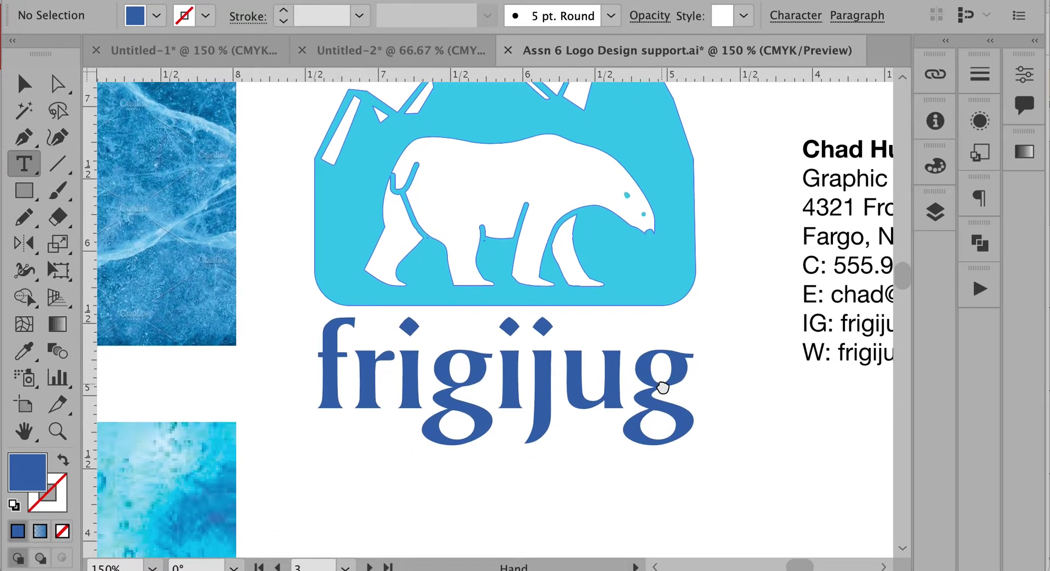
pyautogui.moveTo(663, 387); pyautogui.dragTo(664, 325)
pyautogui.click(383, 500)
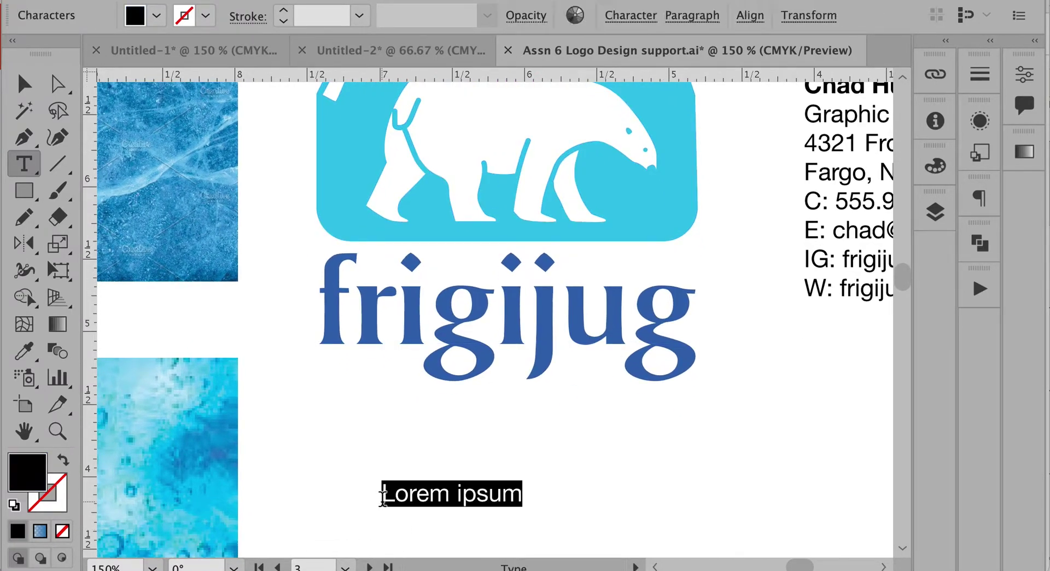
pyautogui.write('frigiju')
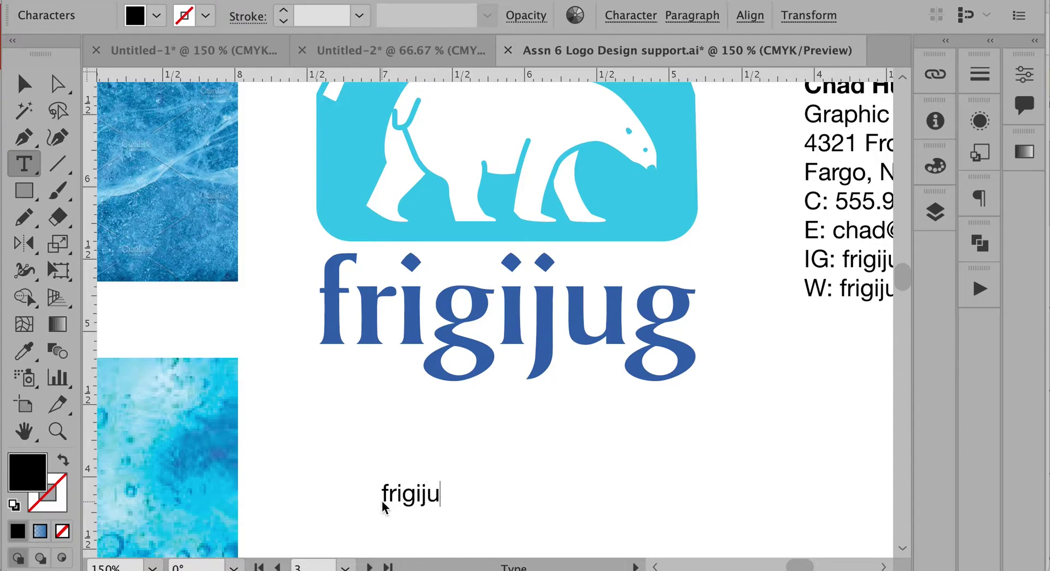
pyautogui.write('g')
pyautogui.press('Escape')
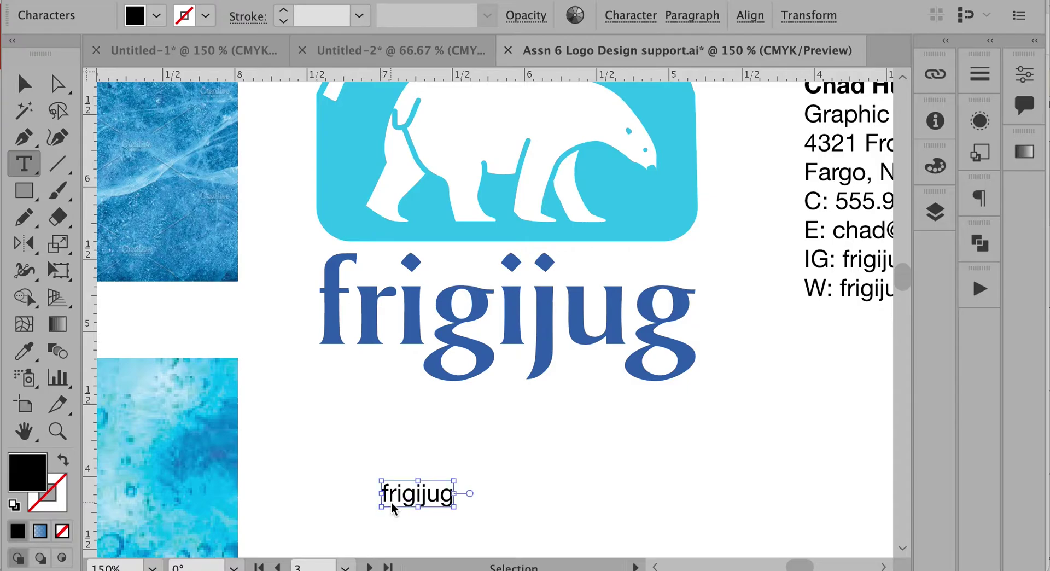
# Enlarge the new black frigijug text to about 54 pt and position it beneath the blue wordmark
pyautogui.moveTo(453, 508); pyautogui.dragTo(714, 557)
pyautogui.moveTo(552, 515); pyautogui.dragTo(623, 499)
pyautogui.keyDown('super'); pyautogui.click(734, 487); pyautogui.keyUp('super')
pyautogui.scroll(-2, 570, 434)
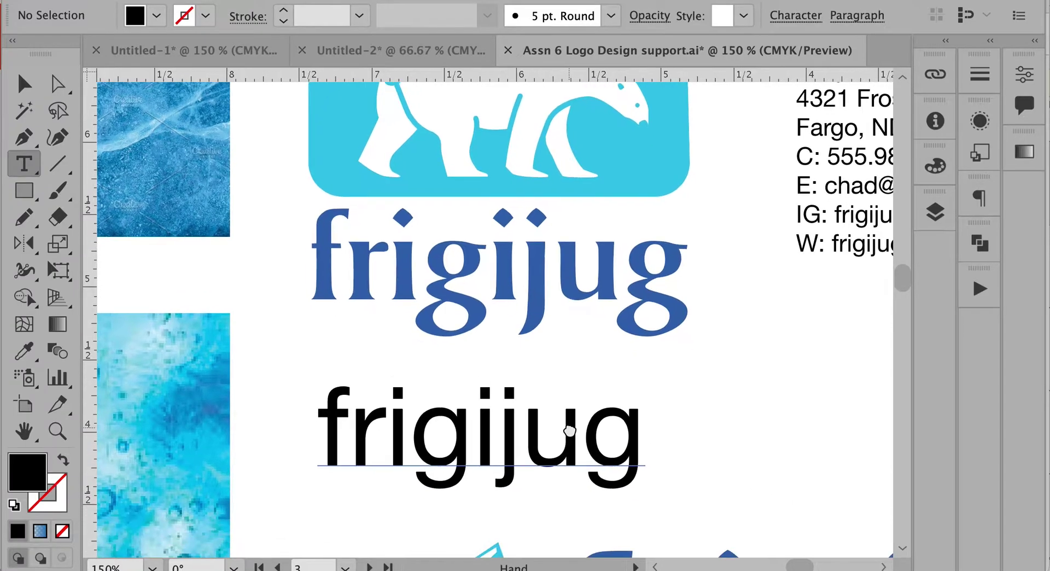
pyautogui.click(530, 441)
pyautogui.moveTo(474, 336); pyautogui.dragTo(520, 352)
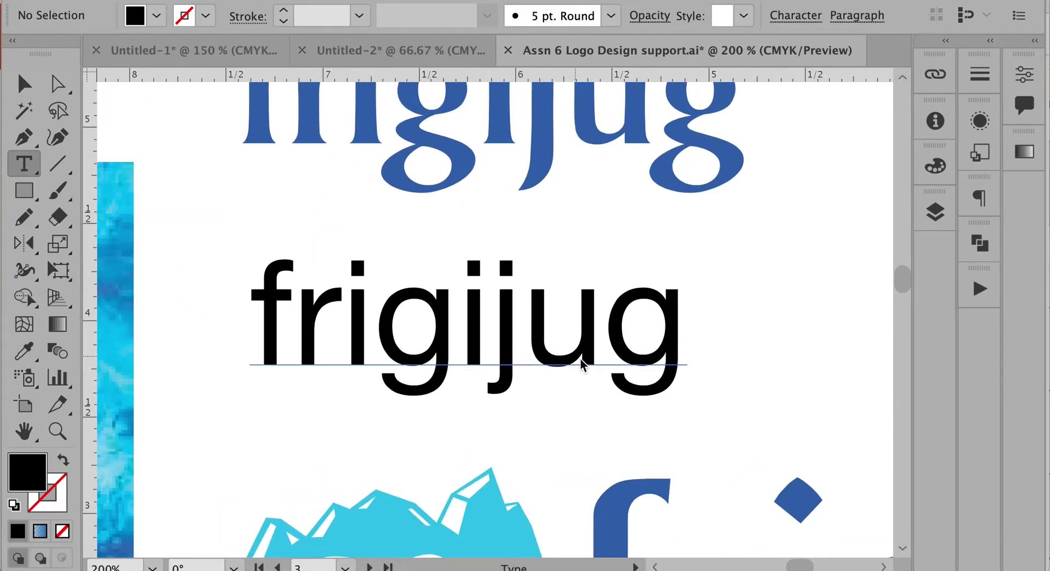
# Place the text cursor between the first i and g of the black frigijug text and display the character formatting controls beside it
pyautogui.press('super')
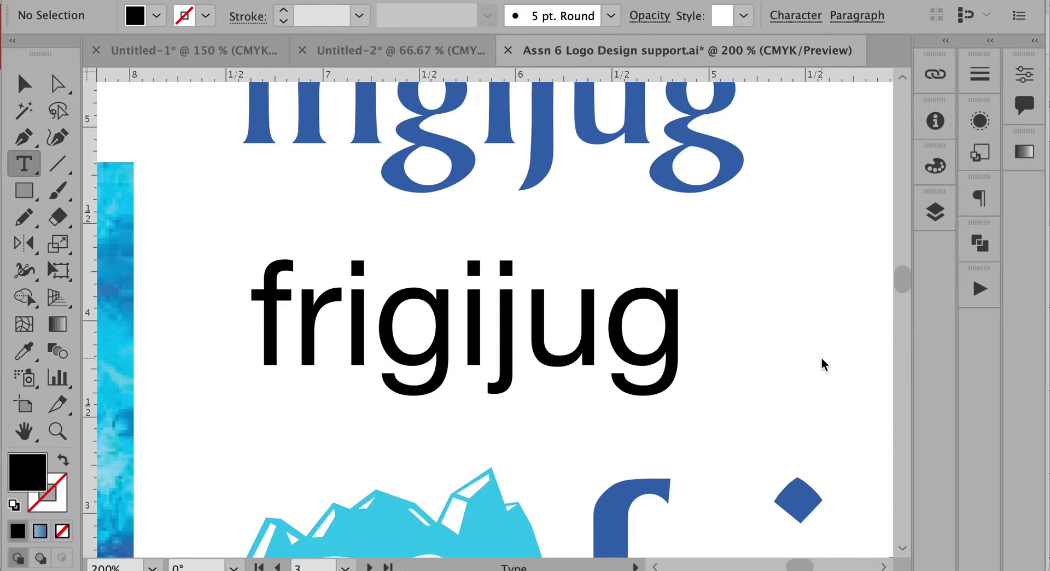
pyautogui.press('v')
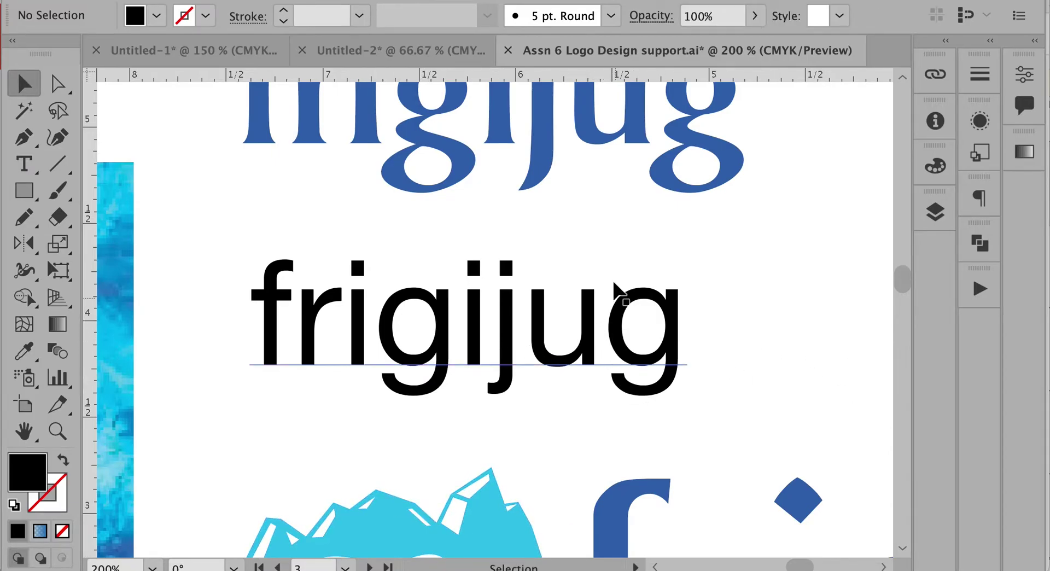
pyautogui.press('super')
pyautogui.press('t')
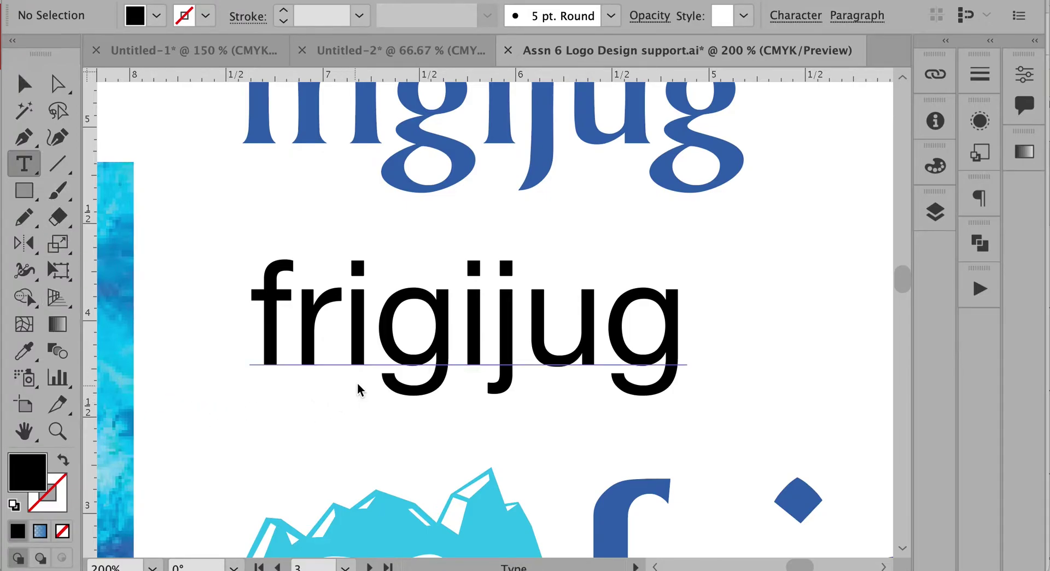
pyautogui.click(373, 324)
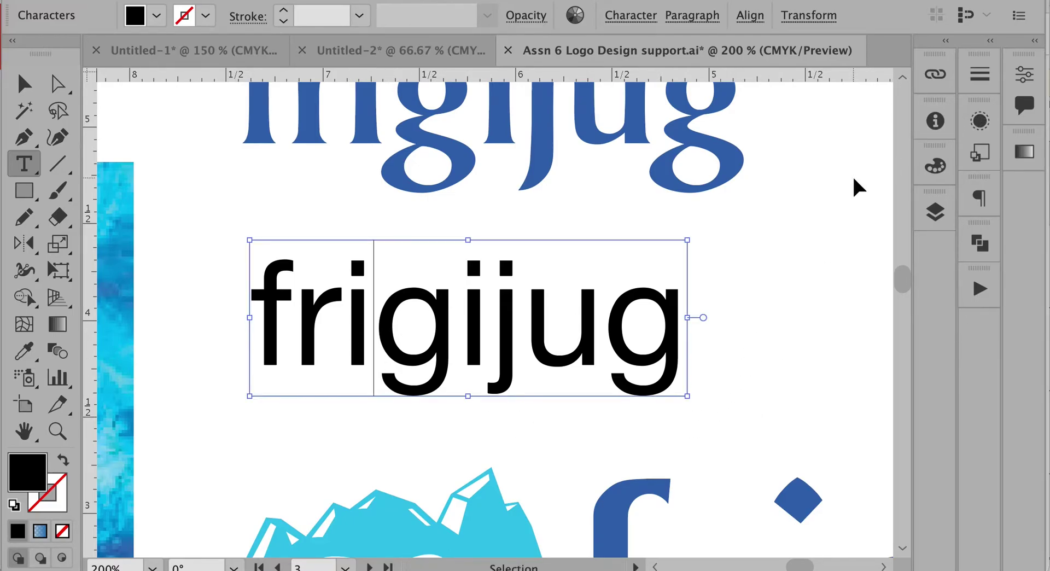
pyautogui.press('super+t')
pyautogui.moveTo(558, 85); pyautogui.dragTo(821, 104)
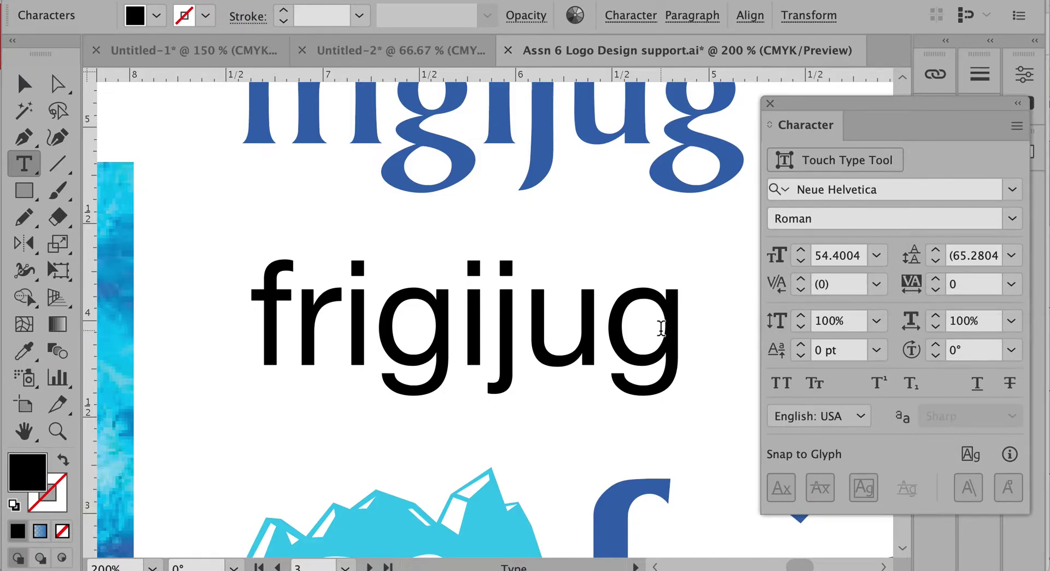
# Try wider tracking on the whole black frigijug text, return it to 0, and put the cursor back between the first i and g
pyautogui.moveTo(678, 325); pyautogui.dragTo(245, 324)
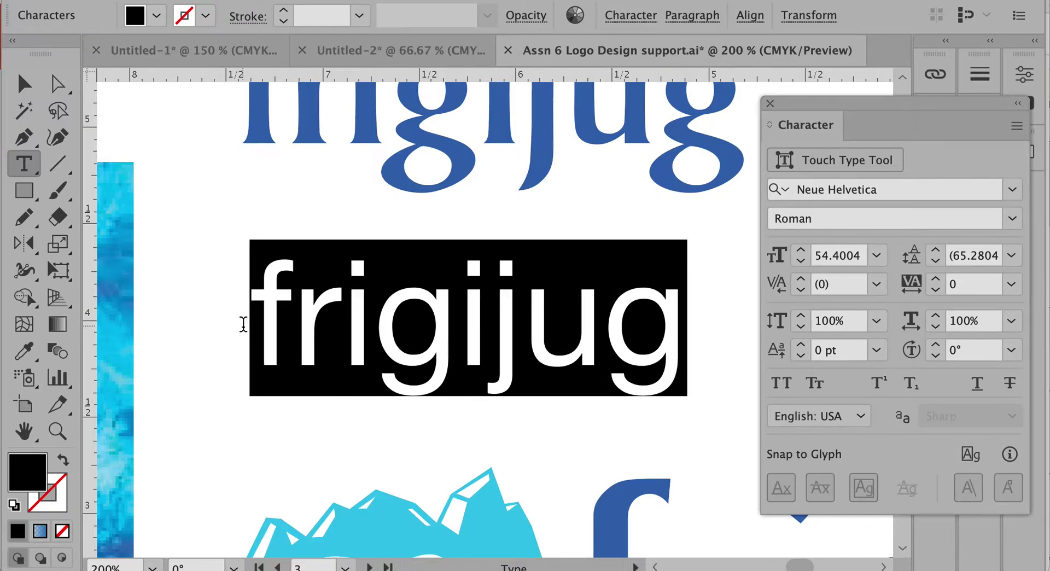
pyautogui.click(936, 279)
pyautogui.click(936, 279)
pyautogui.click(936, 279)
pyautogui.click(937, 279)
pyautogui.click(936, 279)
pyautogui.click(936, 279)
pyautogui.click(937, 291)
pyautogui.click(937, 290)
pyautogui.click(936, 291)
pyautogui.click(936, 291)
pyautogui.click(936, 290)
pyautogui.click(937, 291)
pyautogui.click(376, 333)
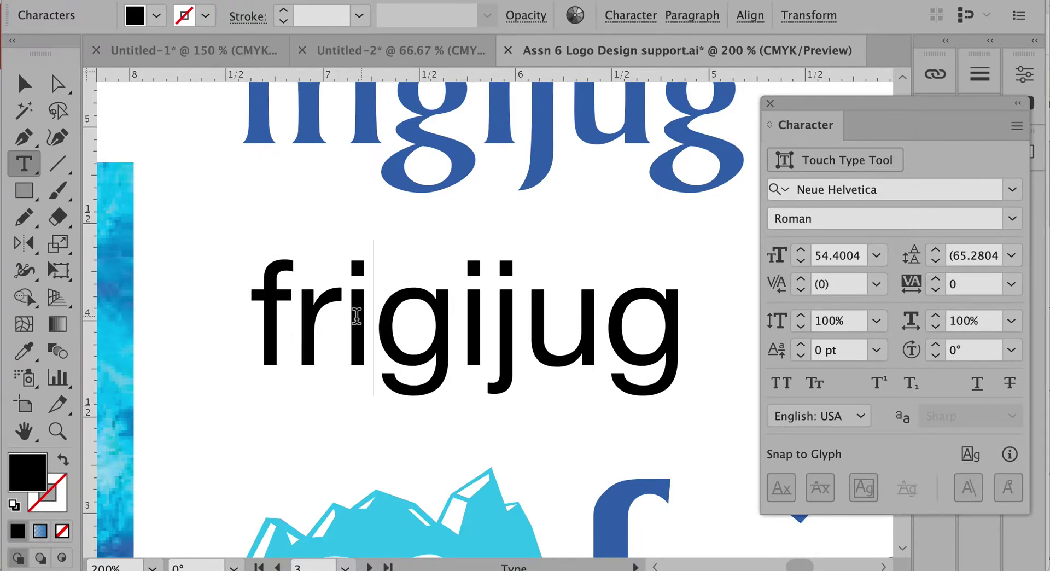
# Set the kerning between the first i and g of the black frigijug text to -10
pyautogui.click(801, 290)
pyautogui.click(801, 291)
pyautogui.click(801, 291)
pyautogui.click(801, 291)
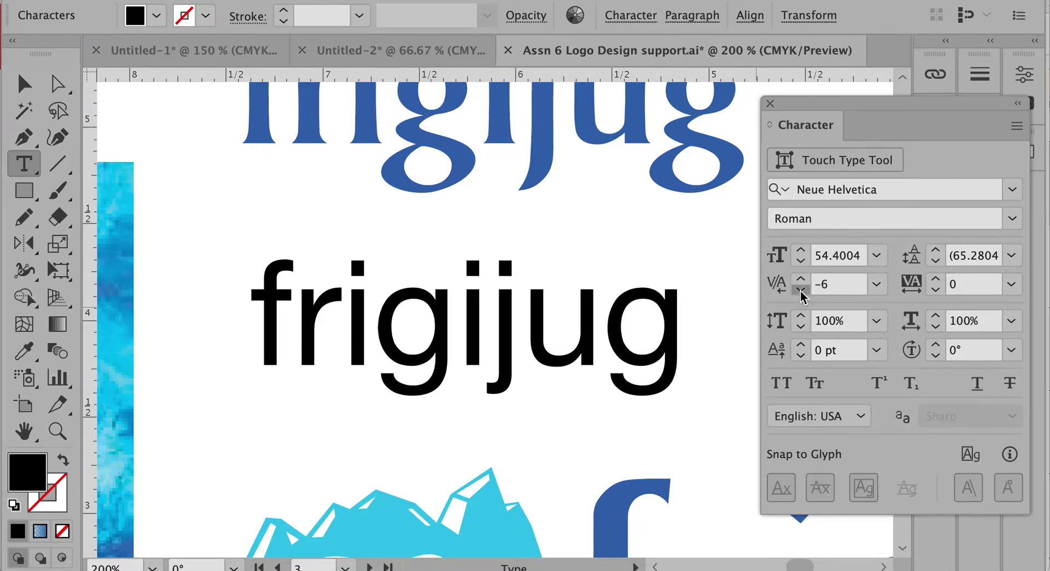
pyautogui.click(800, 290)
pyautogui.click(801, 290)
pyautogui.click(801, 291)
pyautogui.click(801, 291)
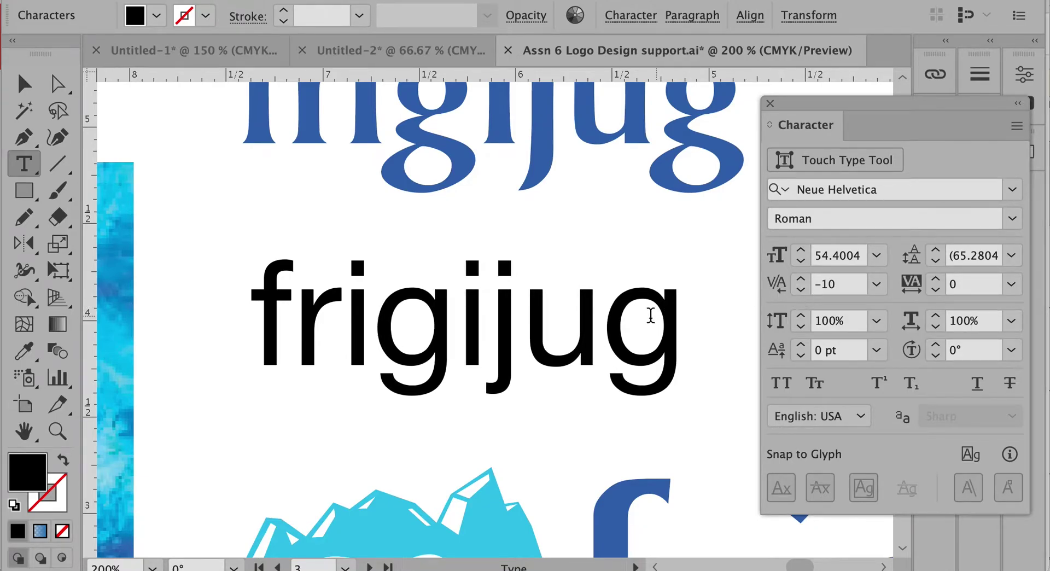
# Set the kerning between the u and the final g of the black frigijug text to -10 and deselect it
pyautogui.click(601, 320)
pyautogui.click(801, 291)
pyautogui.click(801, 291)
pyautogui.click(801, 291)
pyautogui.click(801, 290)
pyautogui.click(801, 291)
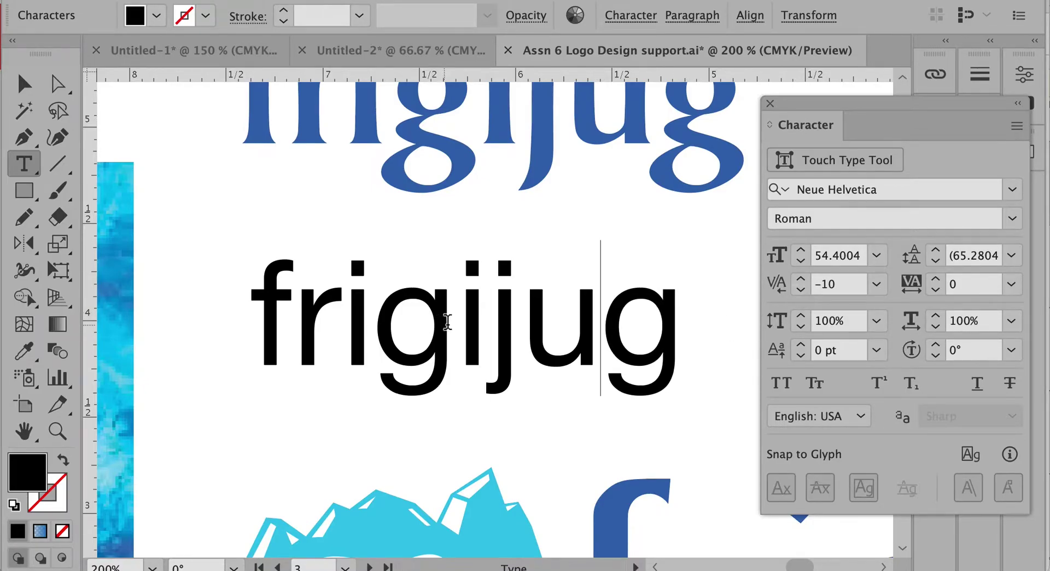
pyautogui.keyDown('super'); pyautogui.click(707, 288); pyautogui.keyUp('super')
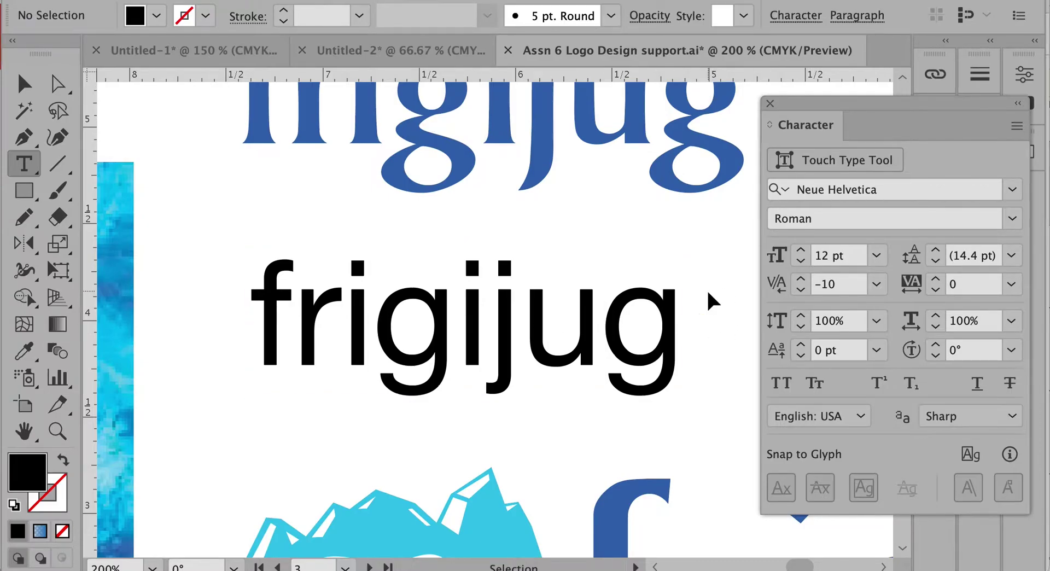
# Try a kerning of -15 between the u and the final g of the black text and return it to -10
pyautogui.click(602, 329)
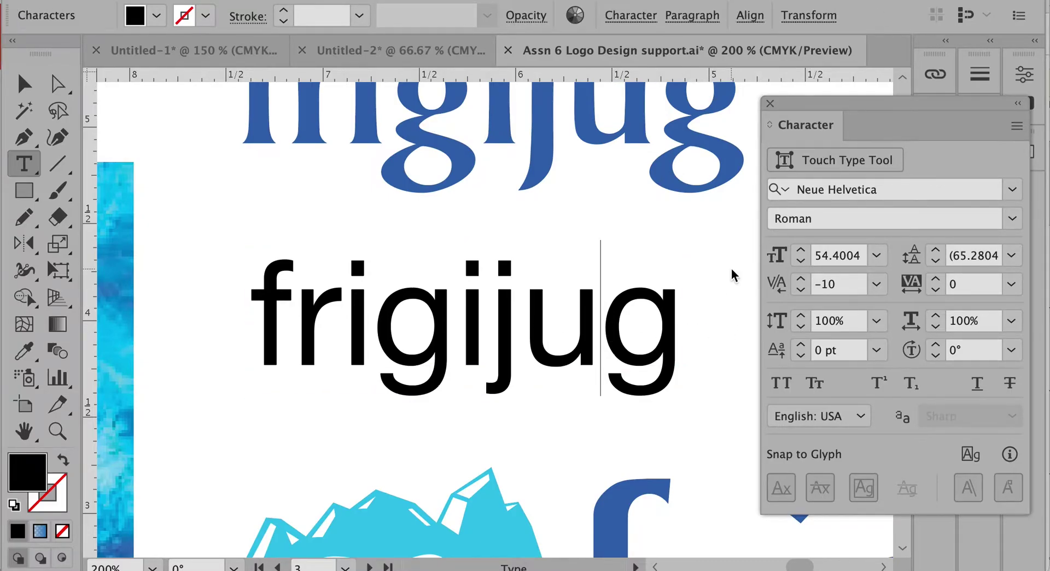
pyautogui.hotkey('alt', 'Left')
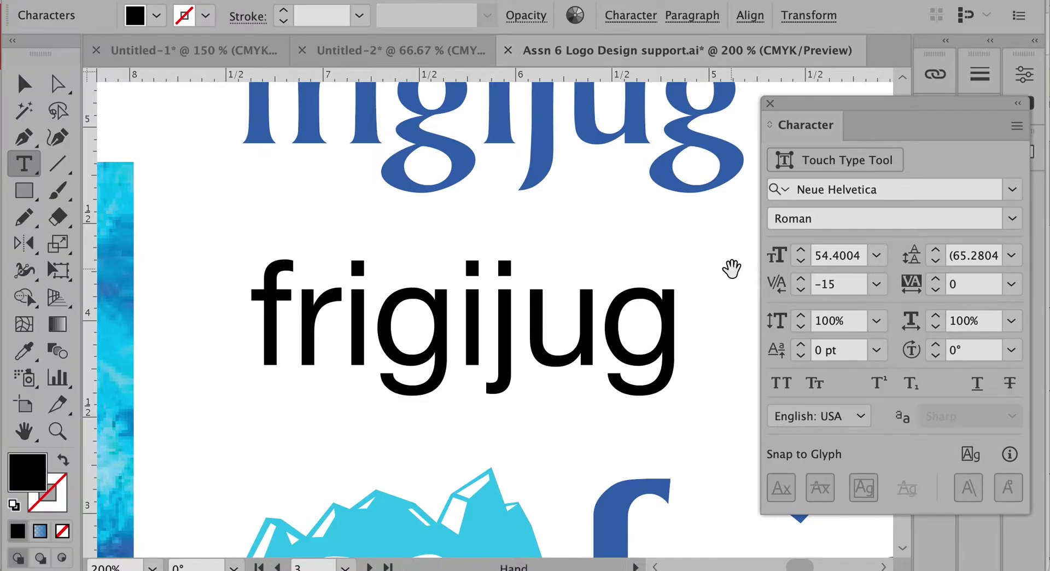
pyautogui.hotkey('alt', 'Right')
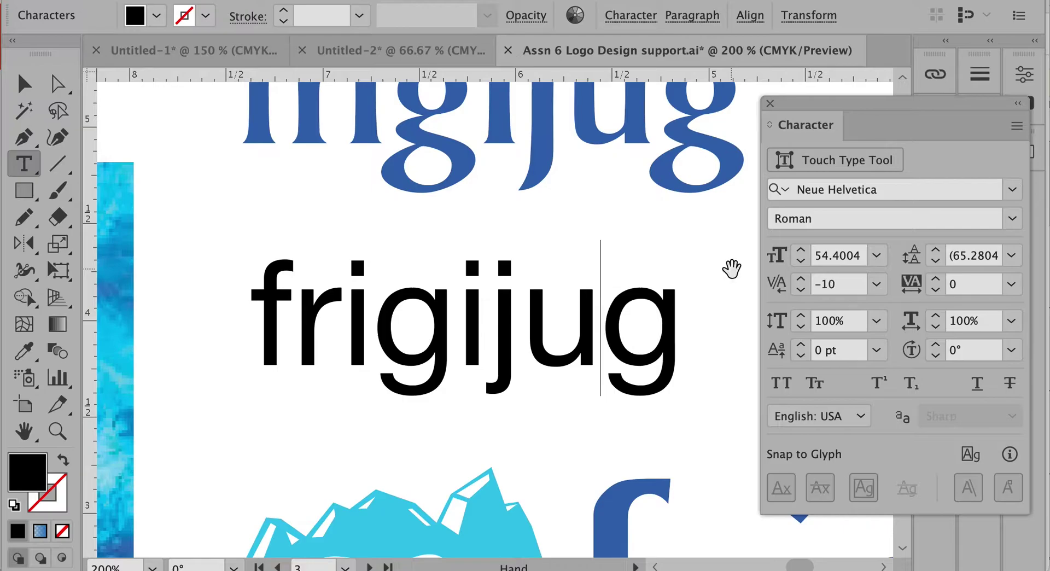
# Try tighter kerning on a letter pair near the start of the black frigijug text, loosen it one increment, and deselect the text
pyautogui.press('Left')
pyautogui.press('Left')
pyautogui.press('Left')
pyautogui.press('Left')
pyautogui.press('Left')
pyautogui.press('Left')
pyautogui.press('Left')
pyautogui.press('Right')
pyautogui.press('Right')
pyautogui.hotkey('alt', 'Left')
pyautogui.hotkey('alt', 'Left')
pyautogui.hotkey('alt', 'Left')
pyautogui.hotkey('alt', 'Right')
pyautogui.press('Escape')
pyautogui.click(728, 277)
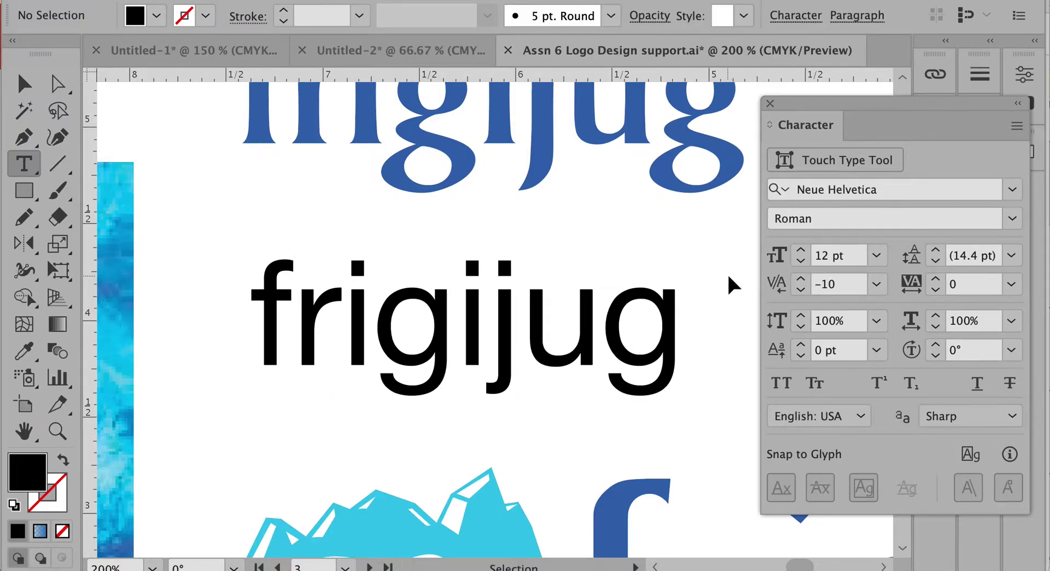
# Delete the black frigijug text beneath the blue wordmark
pyautogui.scroll(2, 715, 272)
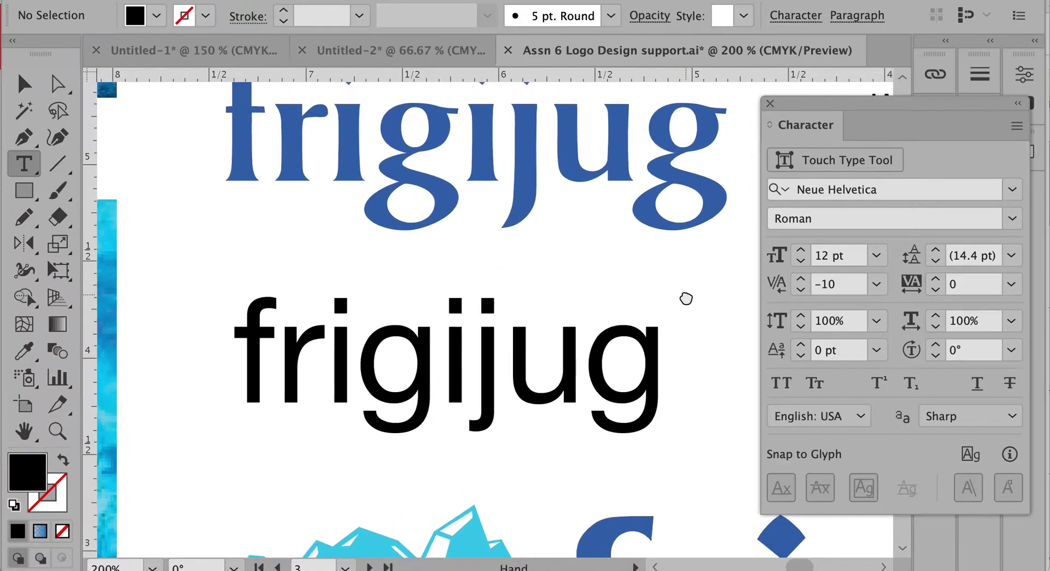
pyautogui.click(633, 374)
pyautogui.press('Delete')
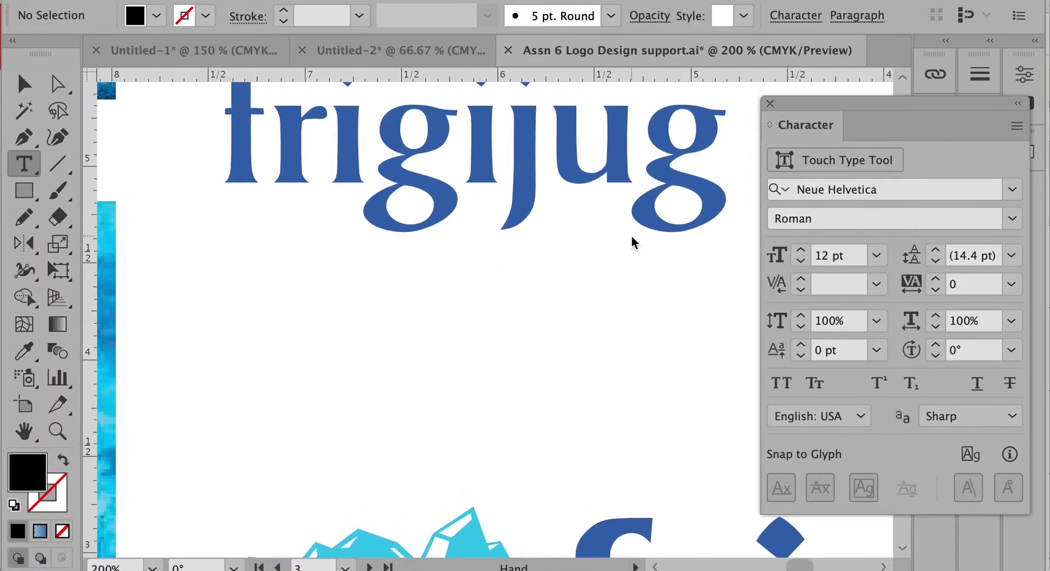
# Set the kerning between the f and r of the stacked logo's blue wordmark to -1, check the first i-g pair, and deselect
pyautogui.scroll(5, 633, 371)
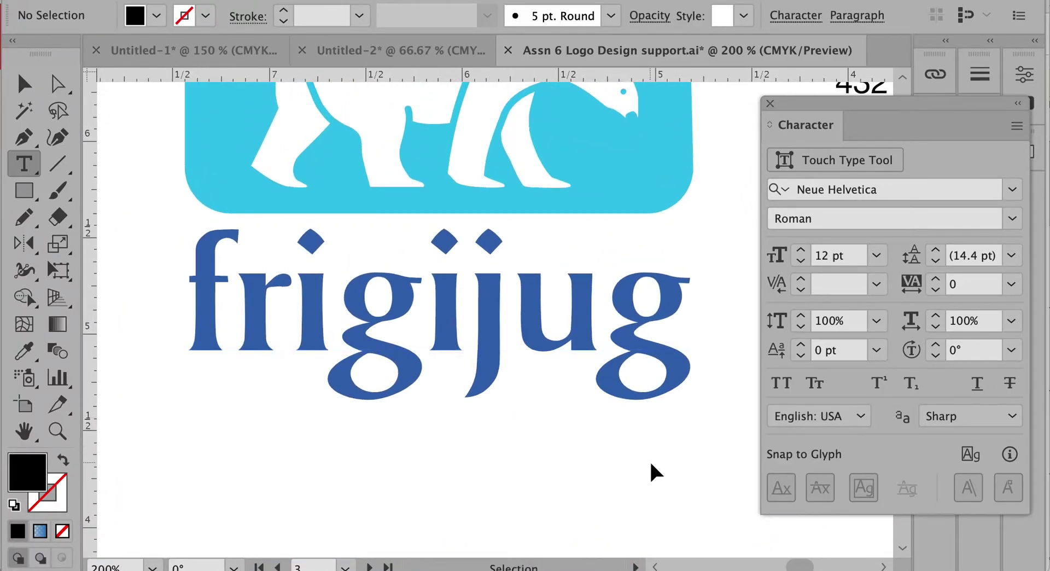
pyautogui.keyDown('ctrl'); pyautogui.keyDown('alt'); pyautogui.click(571, 426); pyautogui.keyUp('alt'); pyautogui.keyUp('ctrl')
pyautogui.press('space')
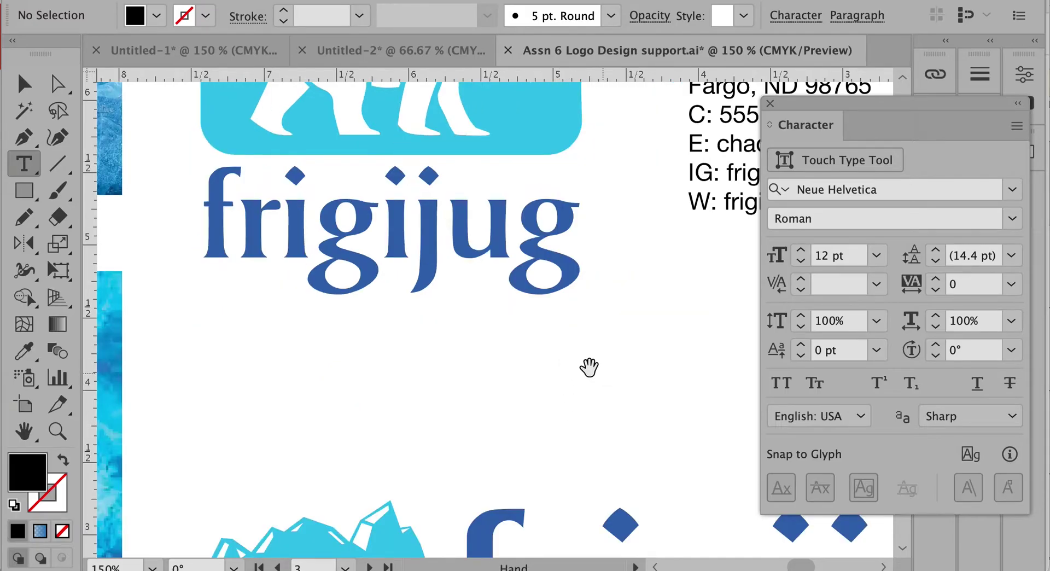
pyautogui.moveTo(413, 285); pyautogui.dragTo(441, 335)
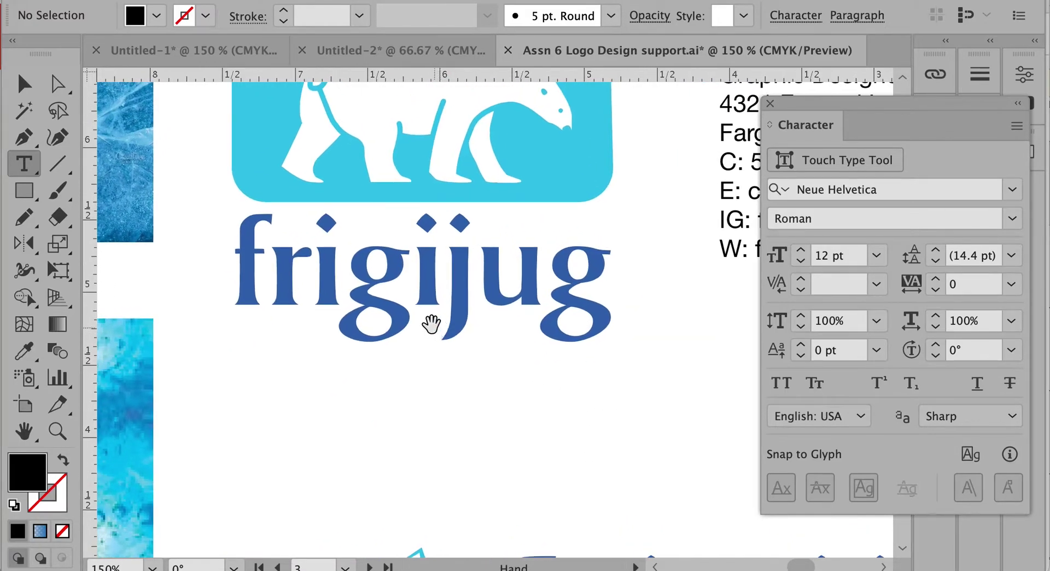
pyautogui.keyDown('ctrl'); pyautogui.click(296, 278); pyautogui.keyUp('ctrl')
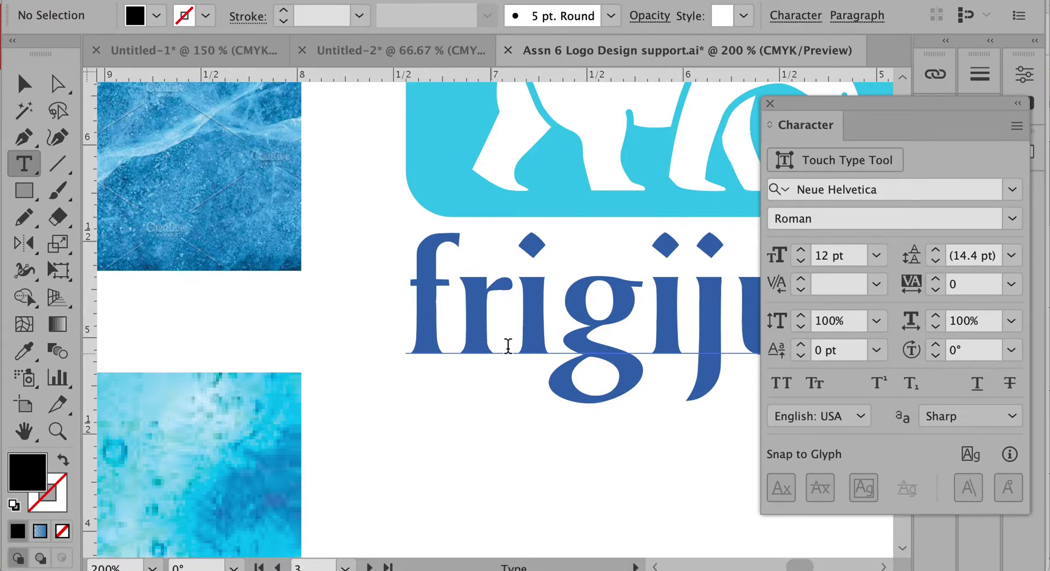
pyautogui.click(455, 337)
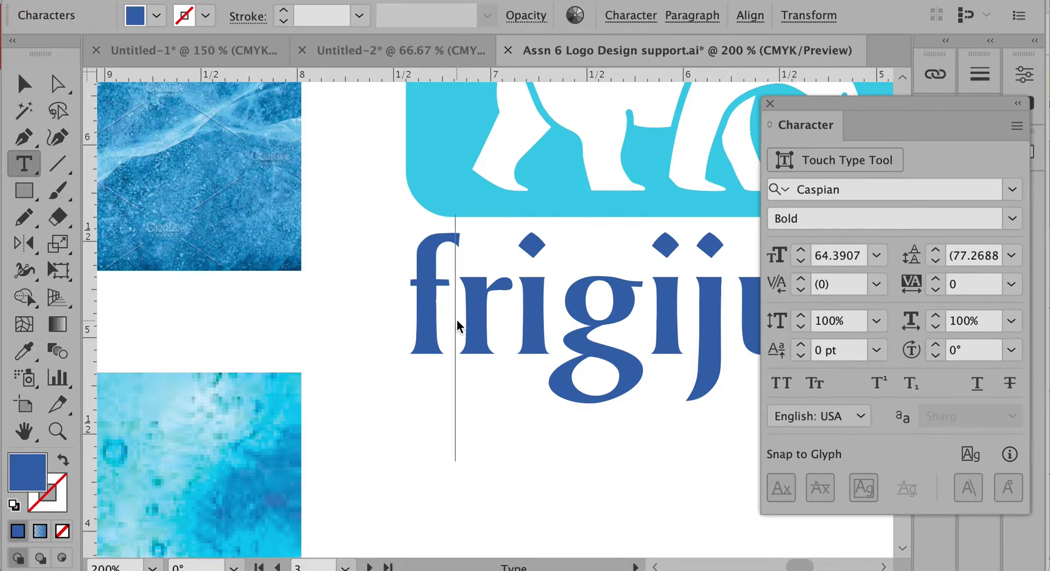
pyautogui.click(802, 291)
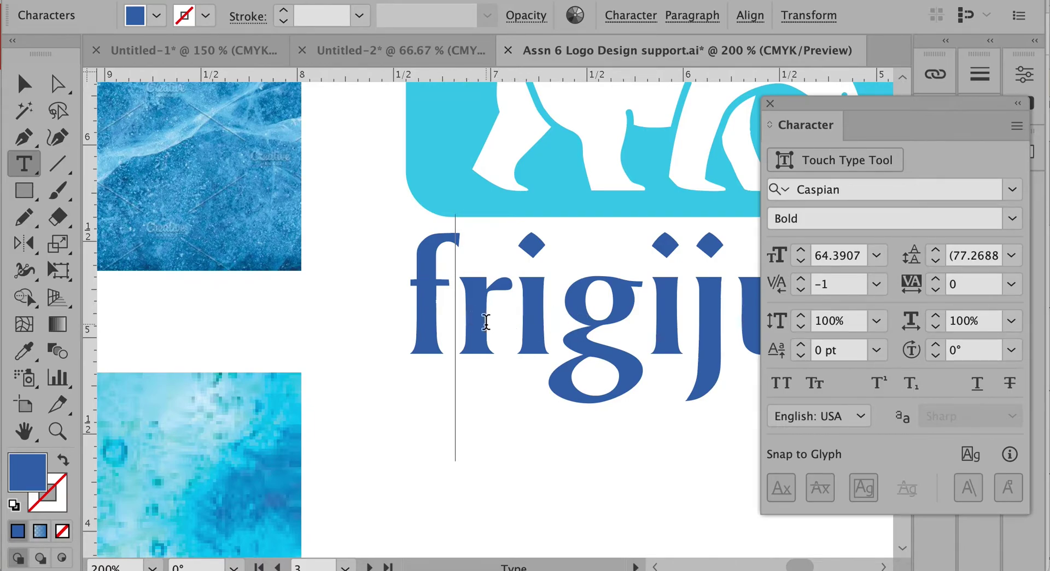
pyautogui.keyDown('ctrl'); pyautogui.click(553, 317); pyautogui.keyUp('ctrl')
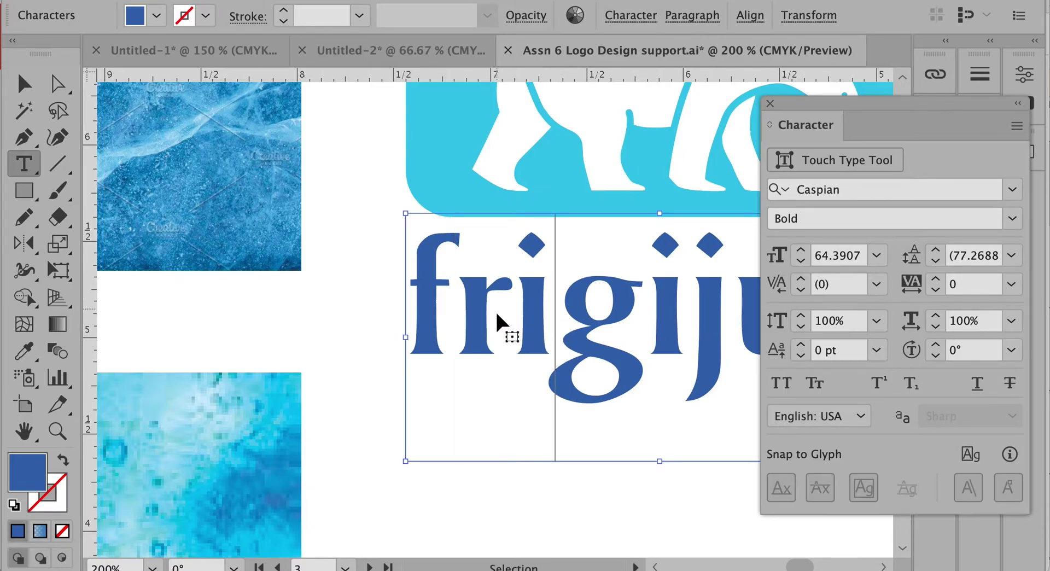
pyautogui.keyDown('ctrl'); pyautogui.click(368, 357); pyautogui.keyUp('ctrl')
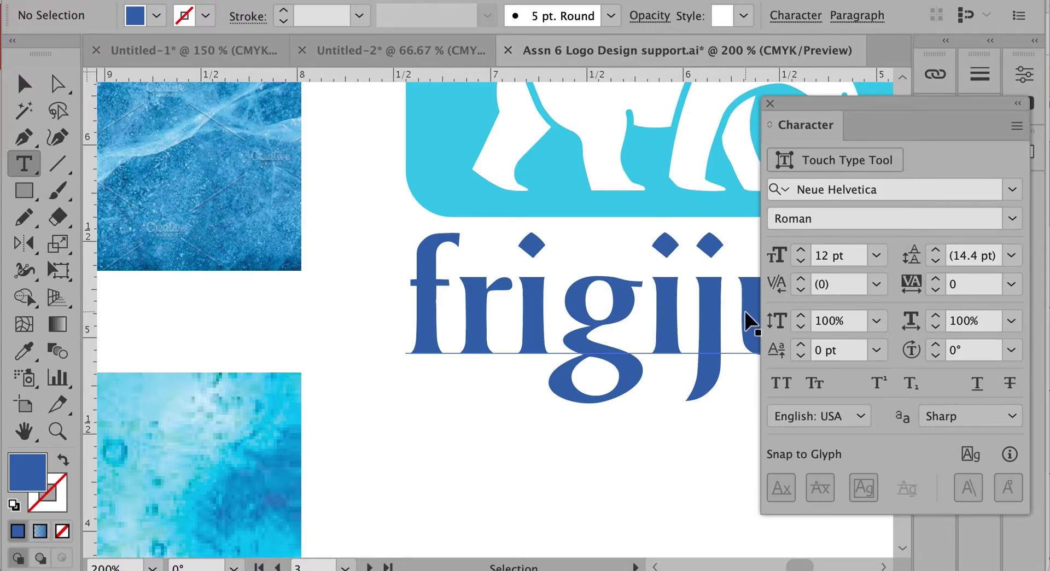
# View both logo versions together and check the font settings of the stacked wordmark and of the contact details
pyautogui.scroll(-3, 375, 361)
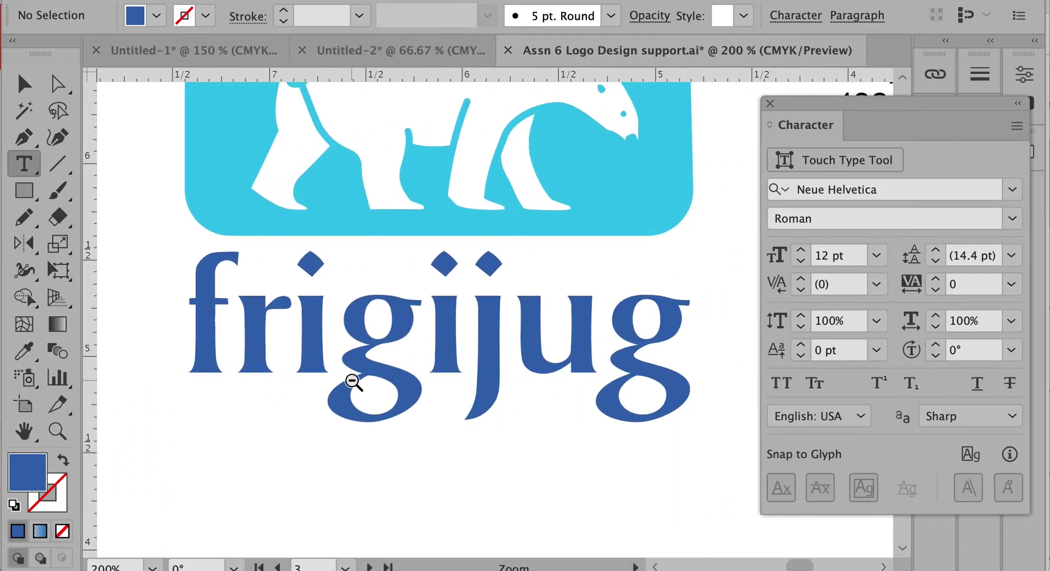
pyautogui.moveTo(547, 275); pyautogui.dragTo(484, 323)
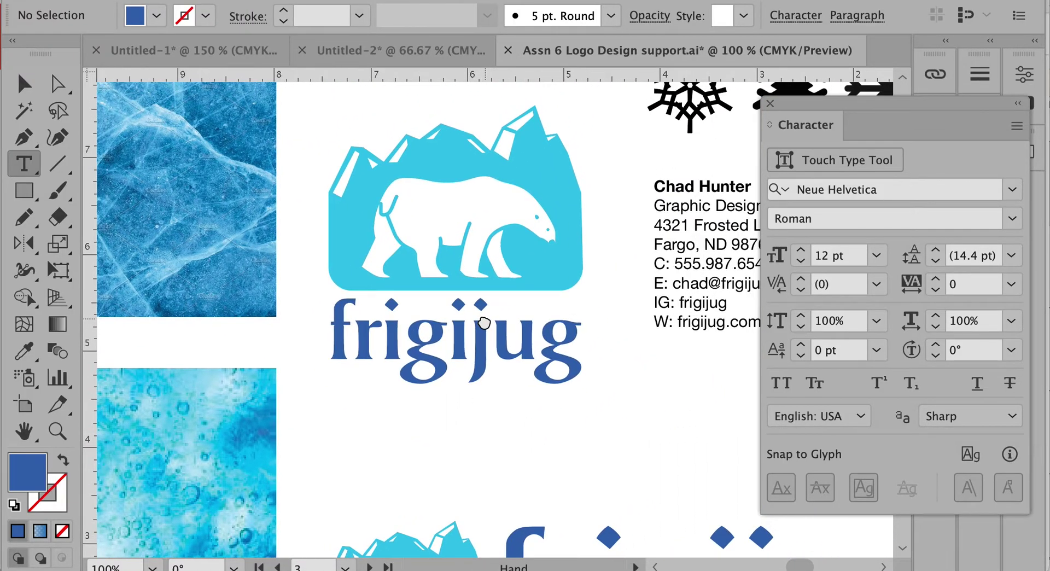
pyautogui.scroll(-3, 460, 354)
pyautogui.scroll(-2, 485, 424)
pyautogui.scroll(3, 469, 409)
pyautogui.moveTo(469, 409); pyautogui.dragTo(486, 407)
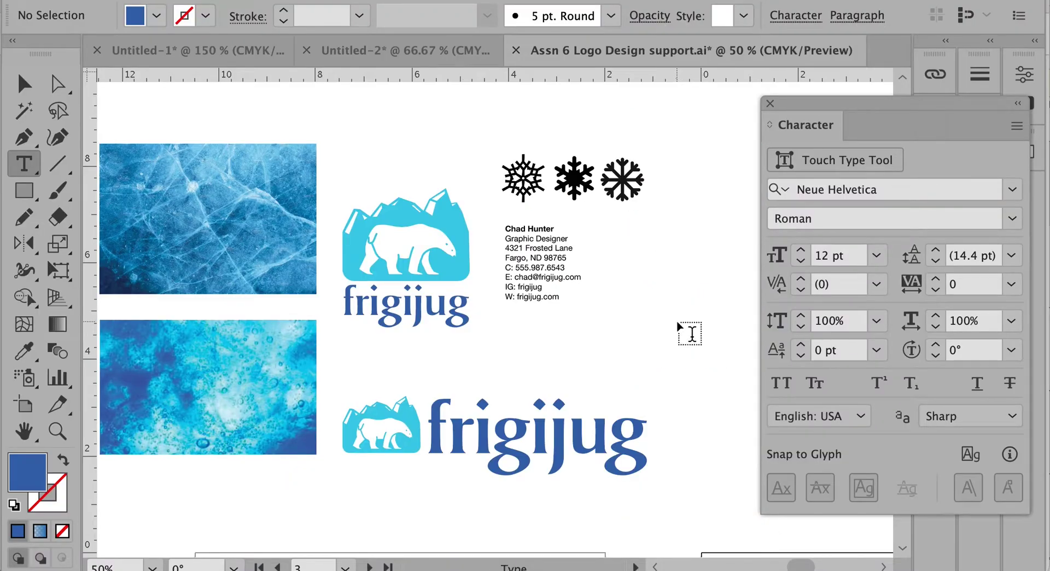
pyautogui.keyDown('super'); pyautogui.click(449, 308); pyautogui.keyUp('super')
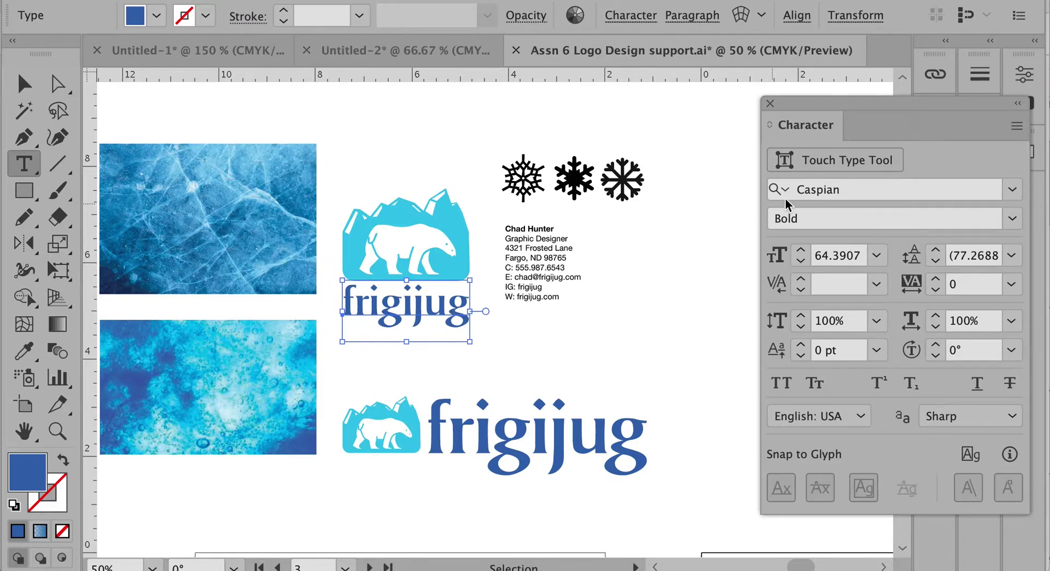
pyautogui.keyDown('super'); pyautogui.click(524, 239); pyautogui.keyUp('super')
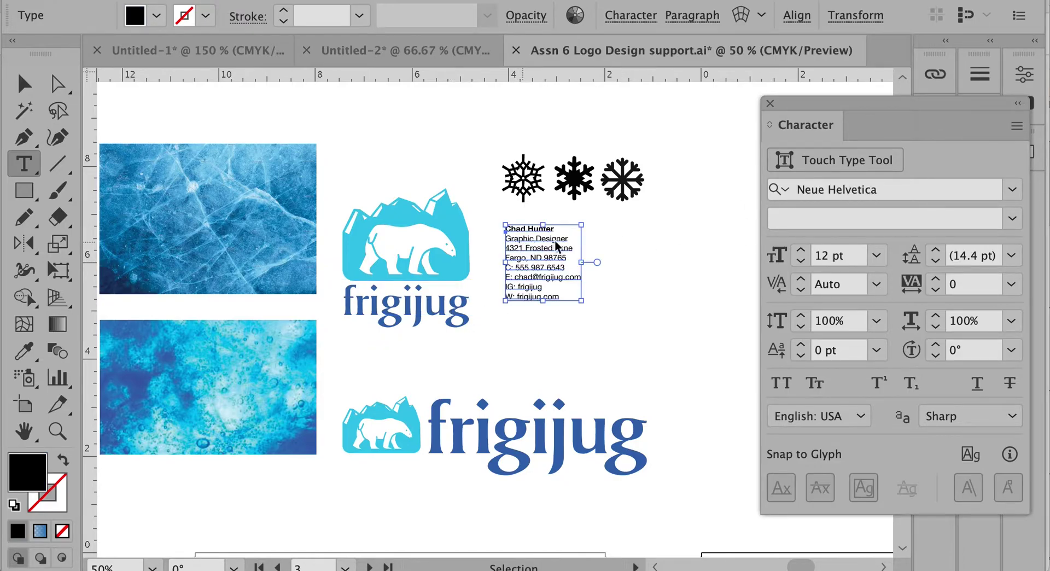
pyautogui.keyDown('super'); pyautogui.click(683, 279); pyautogui.keyUp('super')
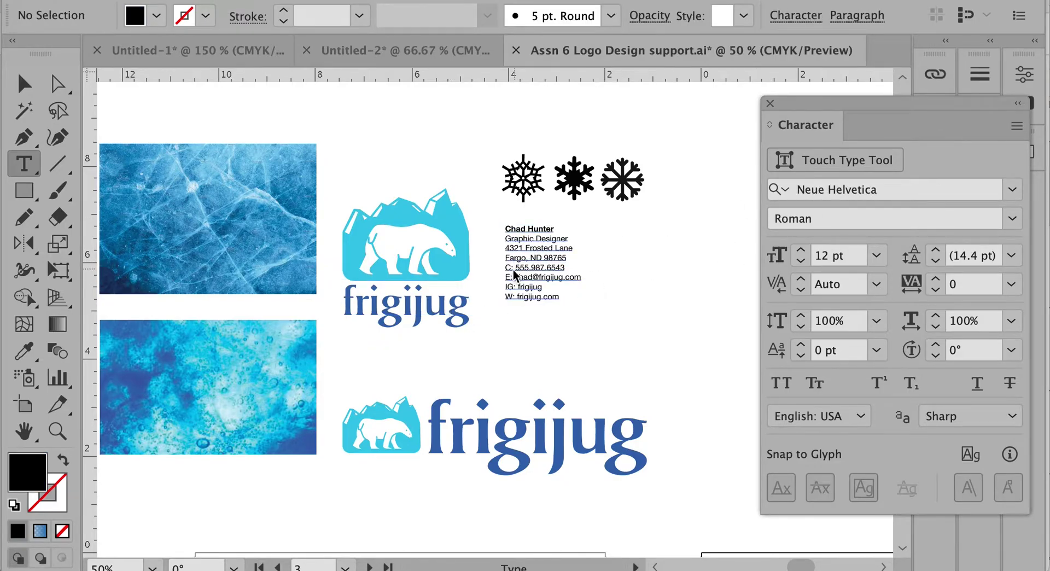
# Place a copy of the stacked logo's blue wordmark below the snowflakes and reposition the contact details directly beneath it
pyautogui.keyDown('super'); pyautogui.click(500, 284); pyautogui.keyUp('super')
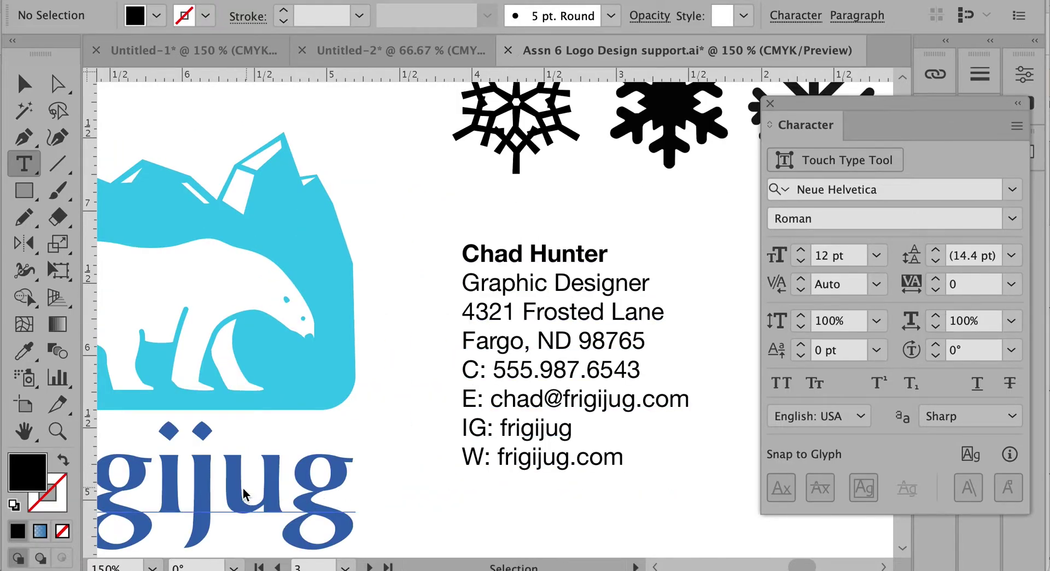
pyautogui.moveTo(239, 494); pyautogui.dragTo(635, 205)
pyautogui.moveTo(541, 371); pyautogui.dragTo(404, 426)
pyautogui.moveTo(535, 277); pyautogui.dragTo(642, 333)
pyautogui.click(611, 412)
pyautogui.moveTo(407, 436); pyautogui.dragTo(564, 527)
pyautogui.click(424, 494)
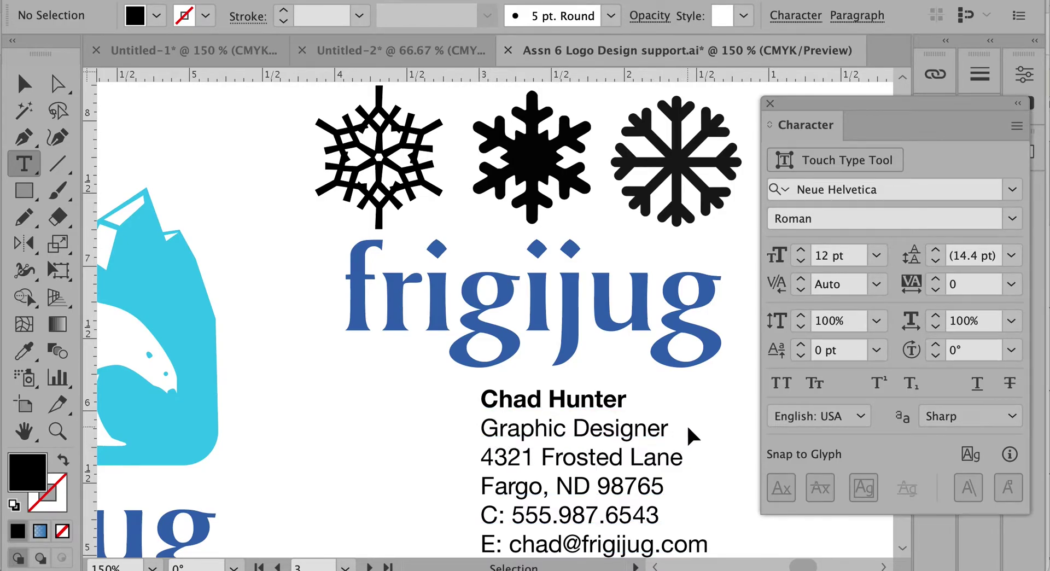
# Shift the wordmark copy slightly left and down, closer to the contact details, and deselect it
pyautogui.hscroll(5, 688, 428)
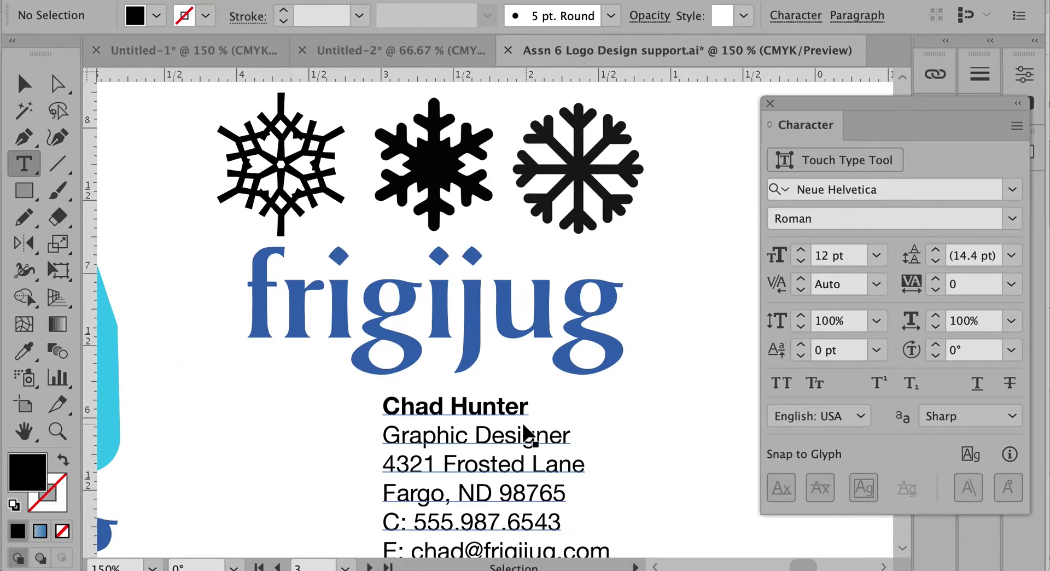
pyautogui.moveTo(509, 417); pyautogui.dragTo(488, 430)
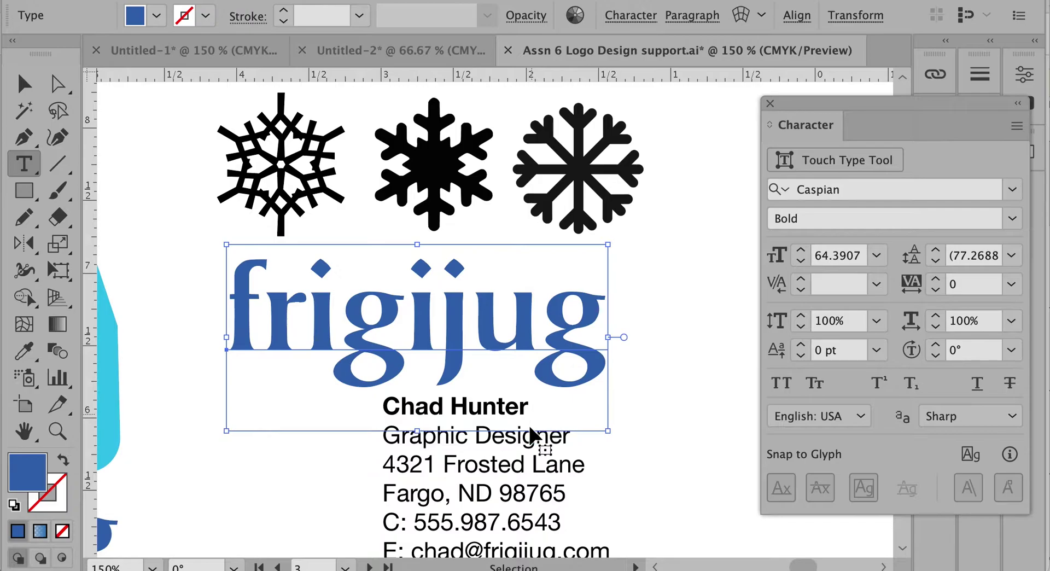
pyautogui.click(675, 362)
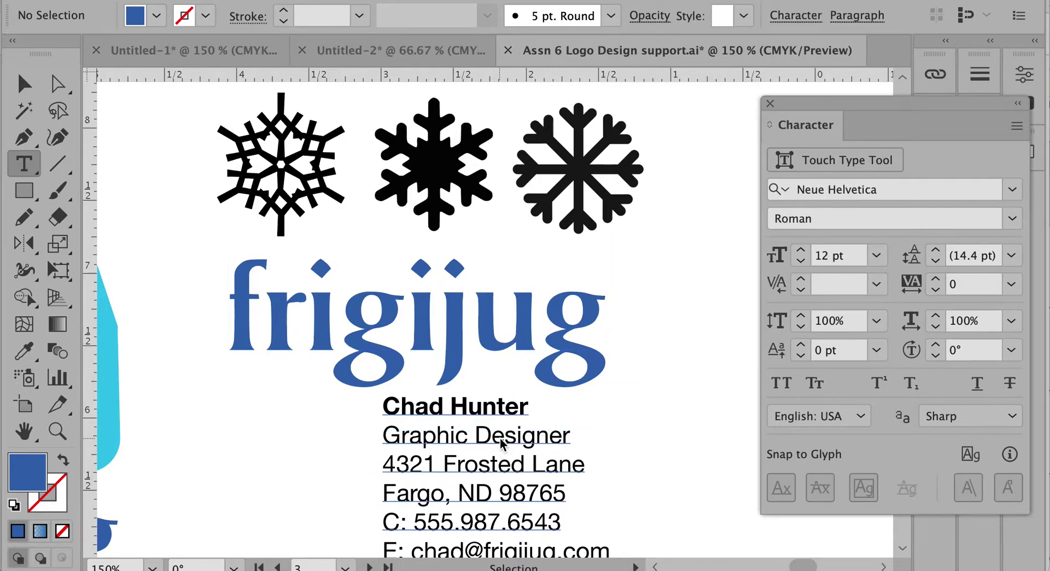
pyautogui.click(524, 336)
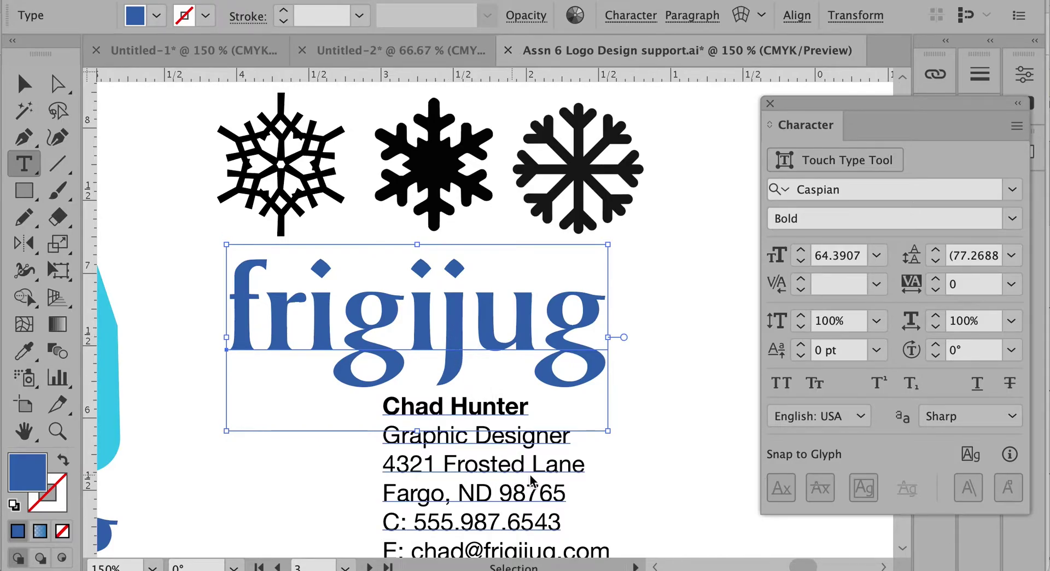
pyautogui.keyDown('ctrl'); pyautogui.click(643, 478); pyautogui.keyUp('ctrl')
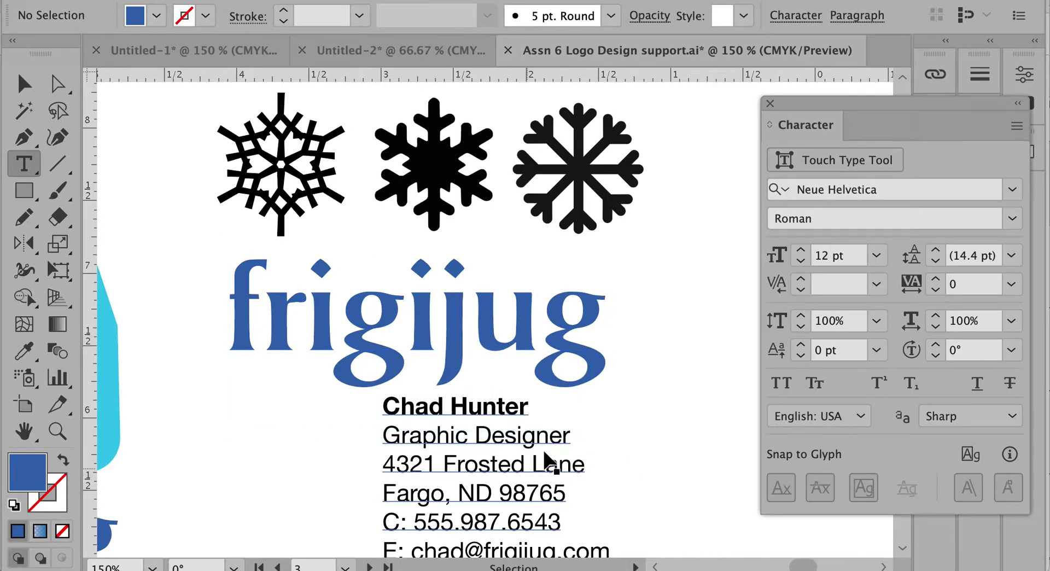
# Move the contact details slightly right and down from the wordmark copy and deselect them
pyautogui.moveTo(636, 420); pyautogui.dragTo(654, 346)
pyautogui.moveTo(399, 321); pyautogui.dragTo(732, 328)
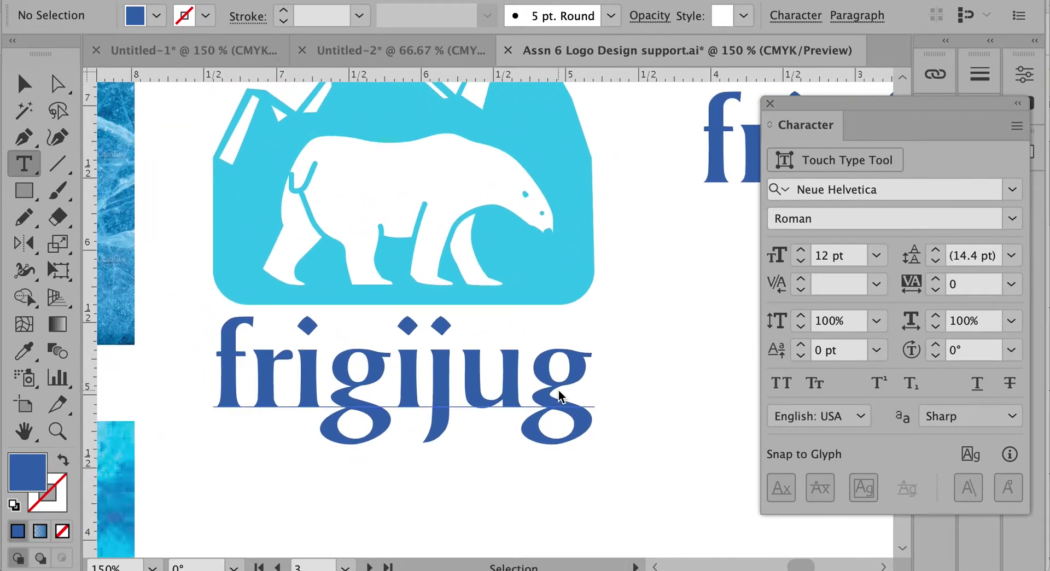
pyautogui.moveTo(702, 366); pyautogui.dragTo(614, 152)
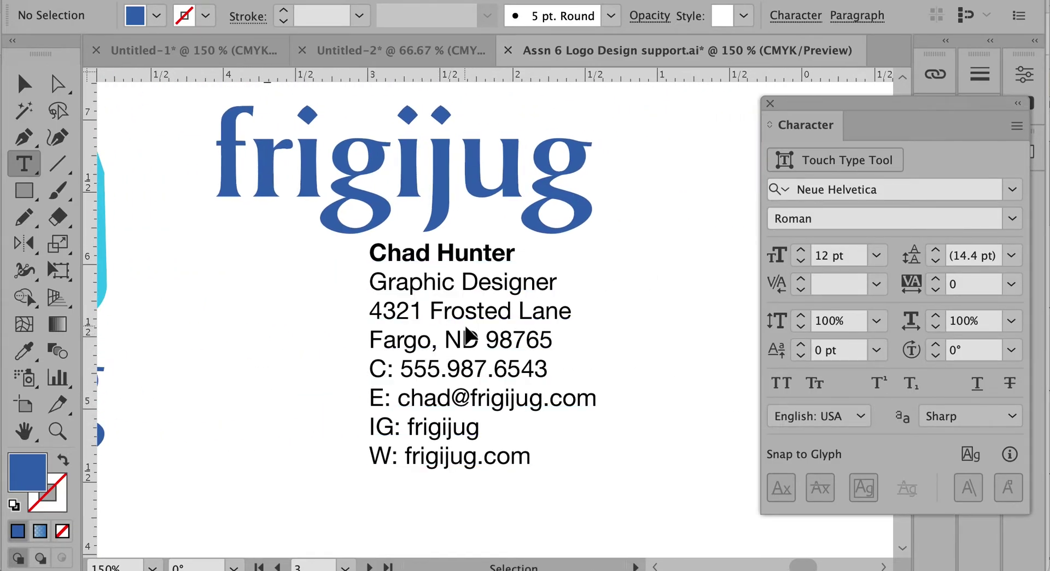
pyautogui.moveTo(480, 313); pyautogui.dragTo(497, 331)
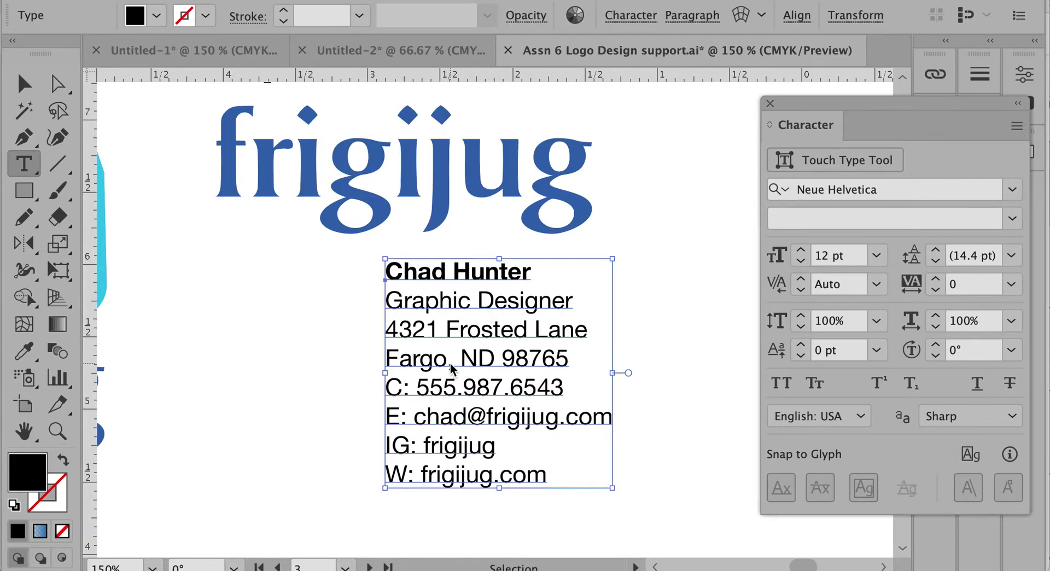
pyautogui.click(669, 353)
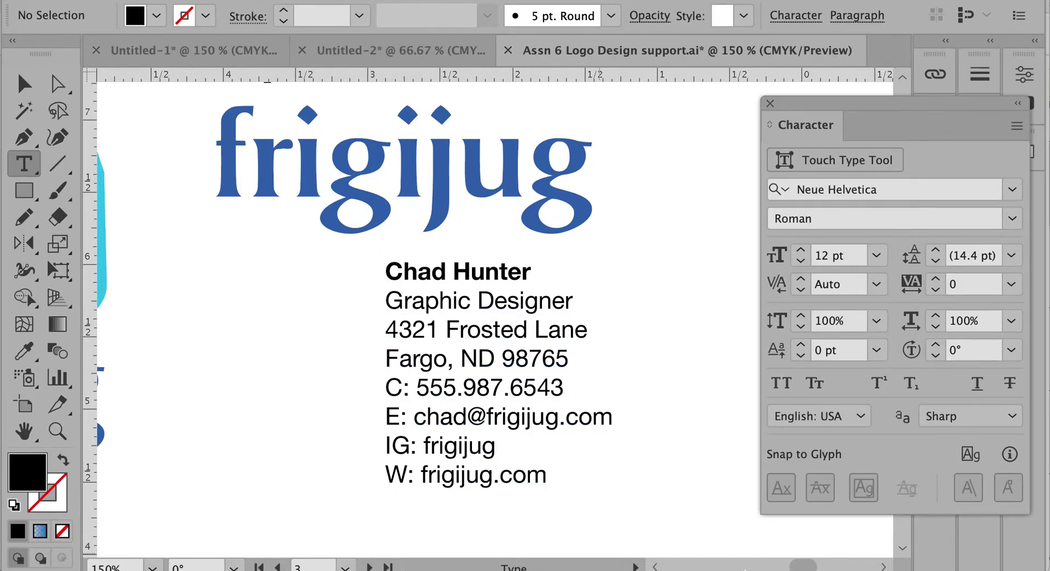
# Try Garamond Premier Pro as the typeface of the contact details, undo the change and deselect the text
pyautogui.click(498, 336)
pyautogui.click(1013, 191)
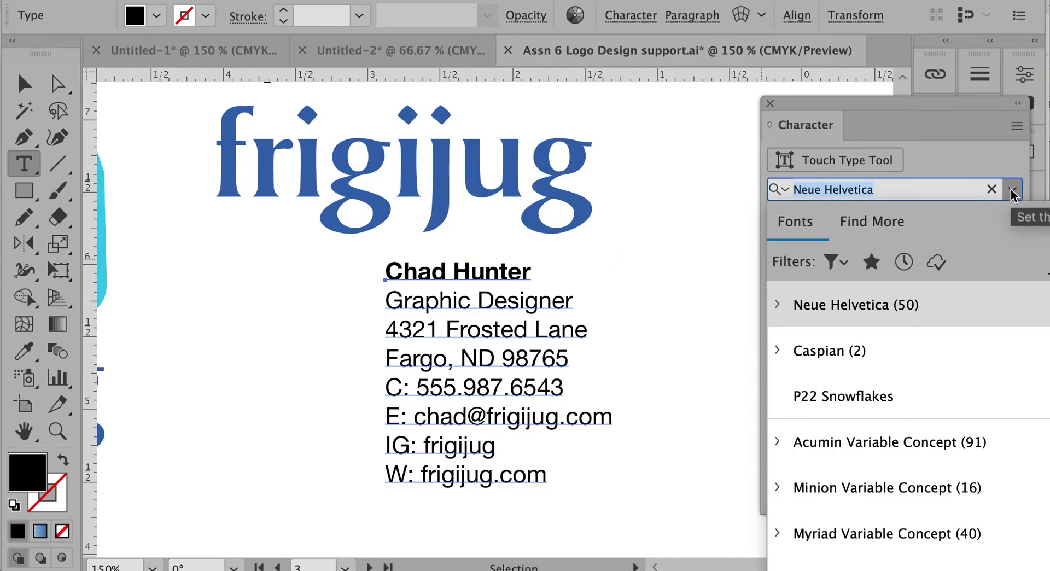
pyautogui.scroll(-5, 903, 416)
pyautogui.scroll(-20, 903, 415)
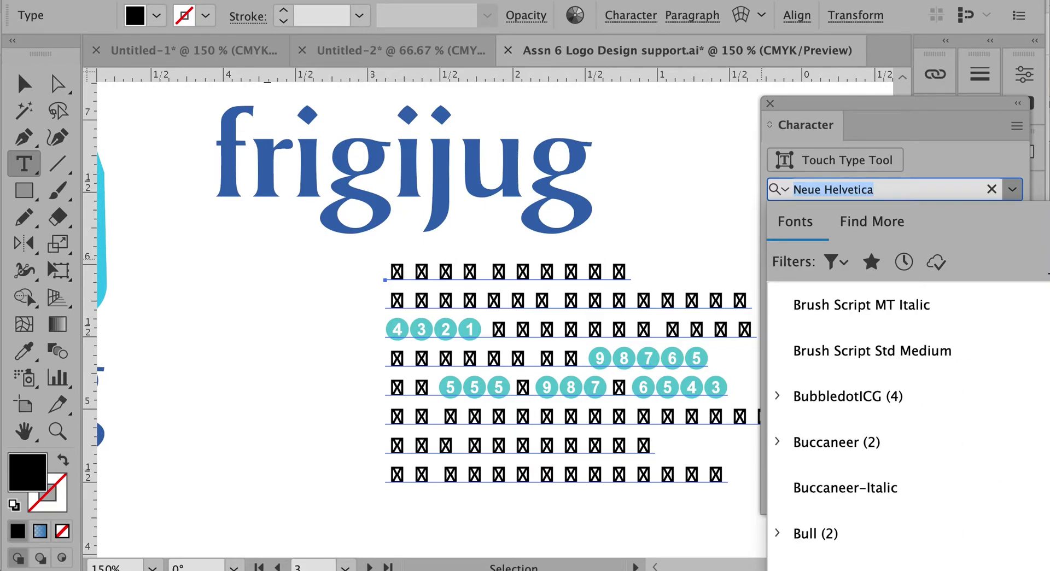
pyautogui.scroll(-20, 902, 416)
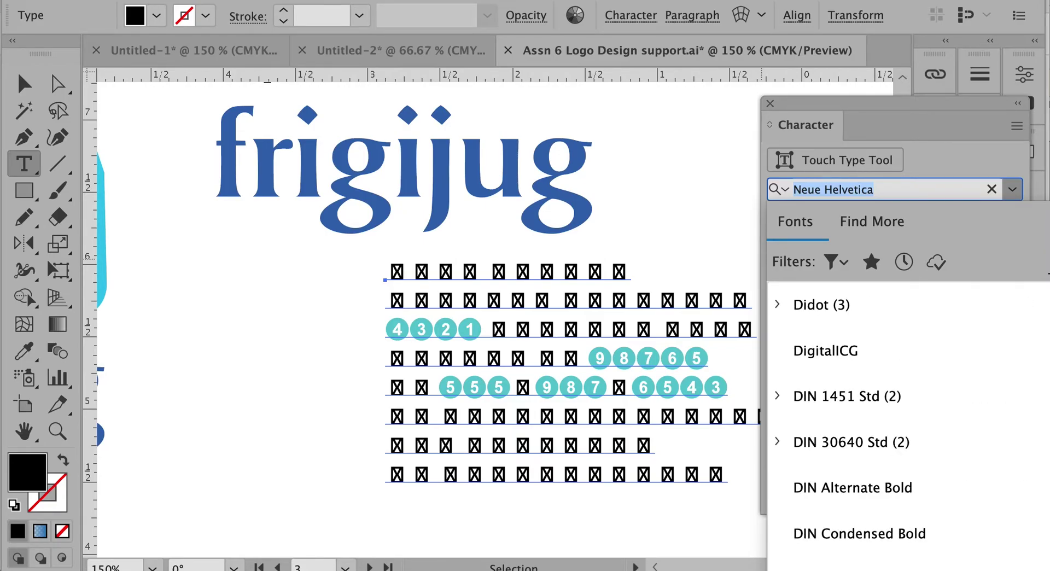
pyautogui.scroll(-5, 903, 415)
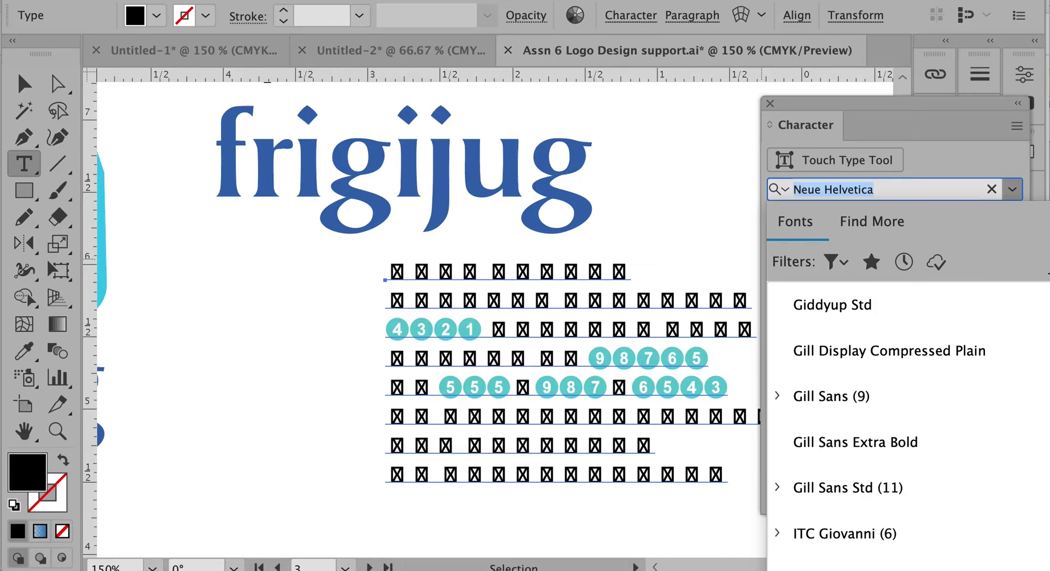
pyautogui.scroll(8, 903, 416)
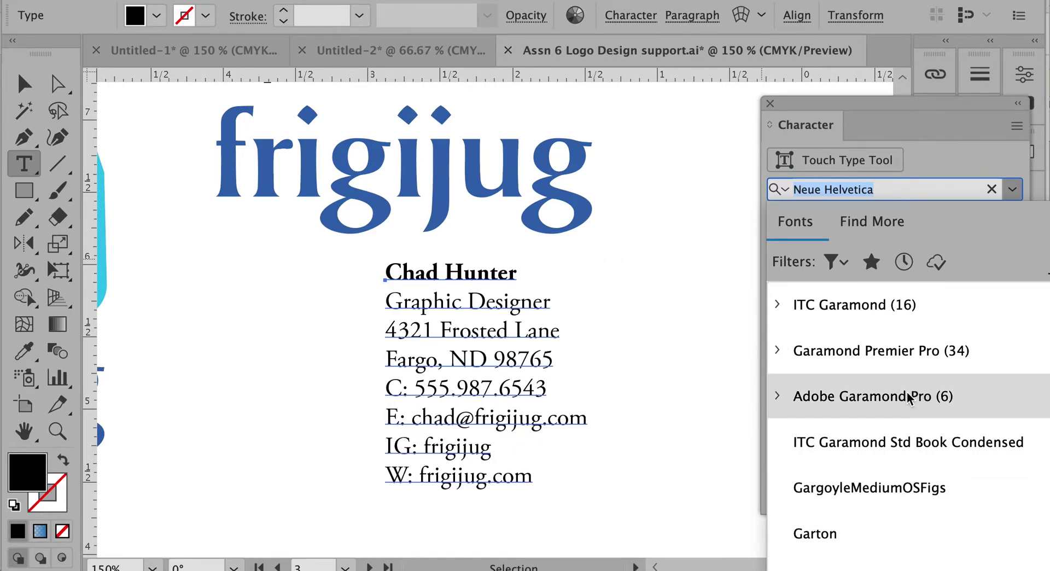
pyautogui.click(904, 356)
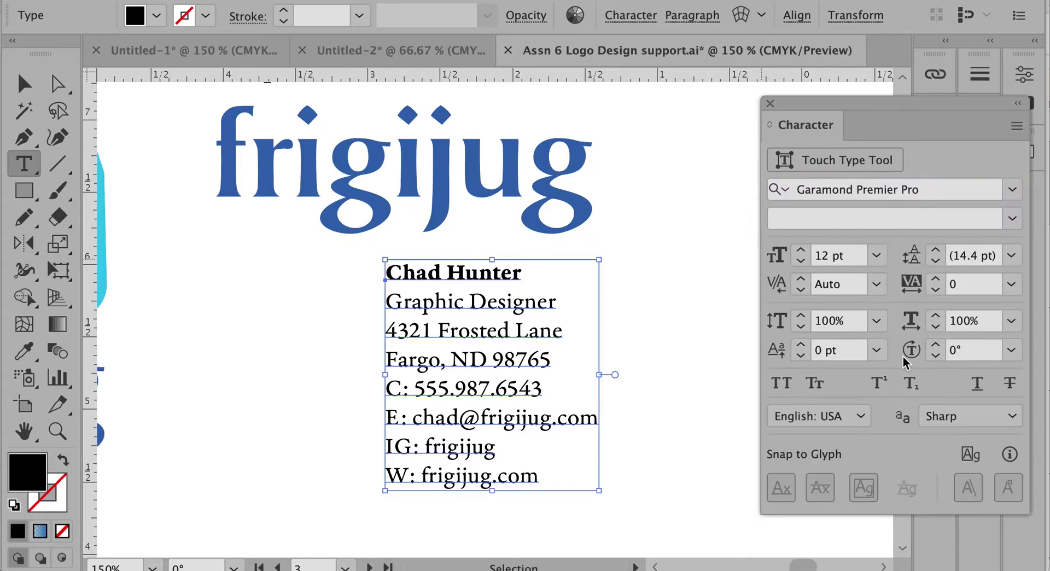
pyautogui.click(696, 352)
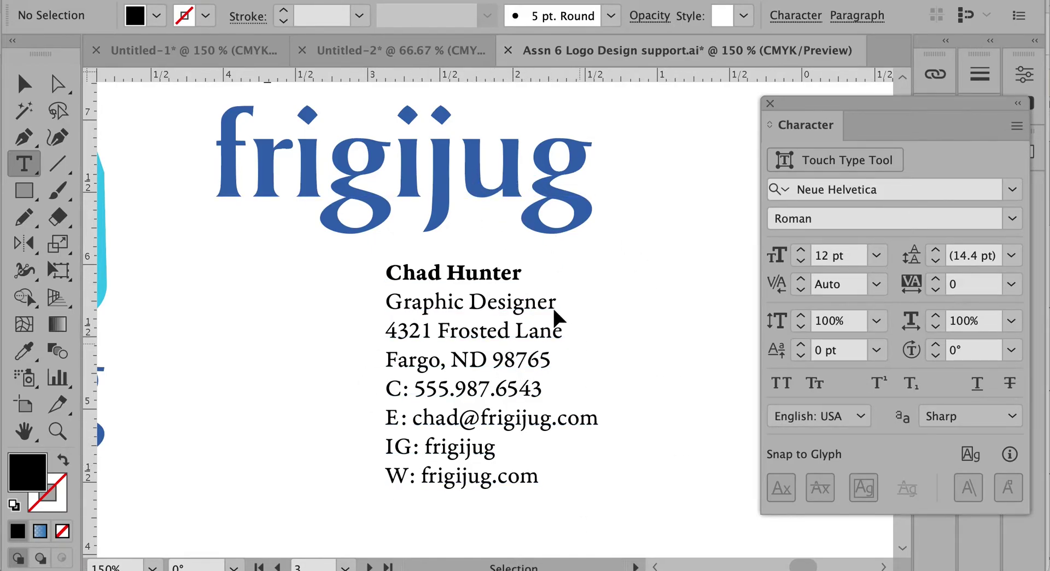
pyautogui.hotkey('ctrl', 'z')
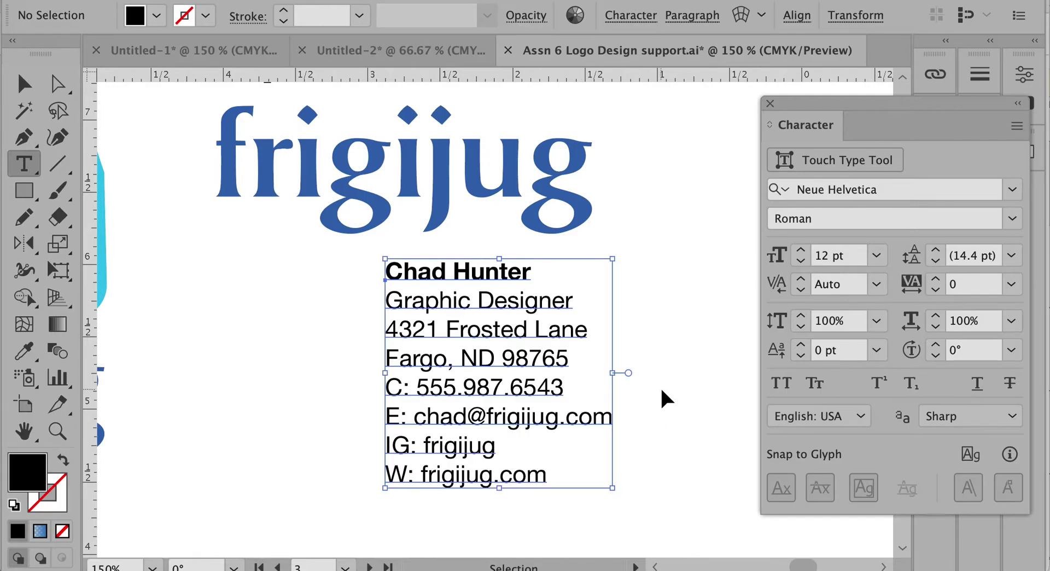
pyautogui.click(679, 376)
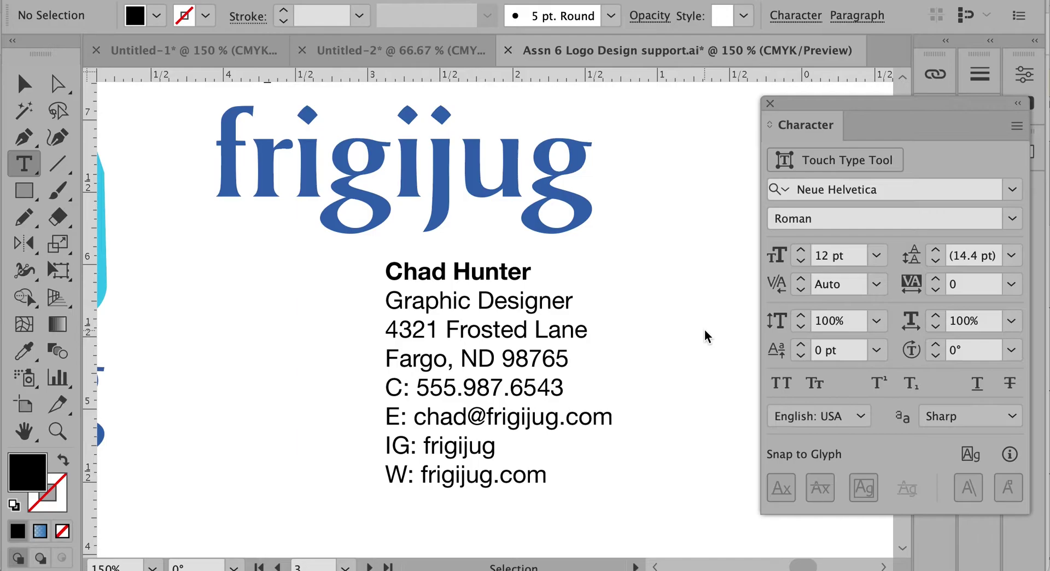
# Delete the wordmark copy above the contact details and move the contact details closer to the stacked logo
pyautogui.keyDown('ctrl'); pyautogui.click(508, 163); pyautogui.keyUp('ctrl')
pyautogui.click(508, 159)
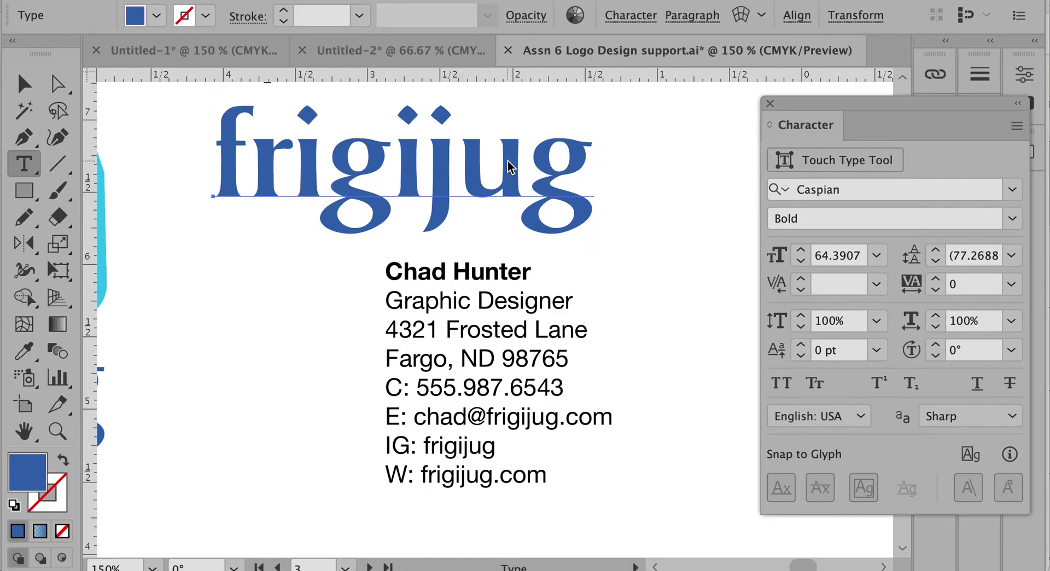
pyautogui.press('Delete')
pyautogui.moveTo(514, 274); pyautogui.dragTo(647, 271)
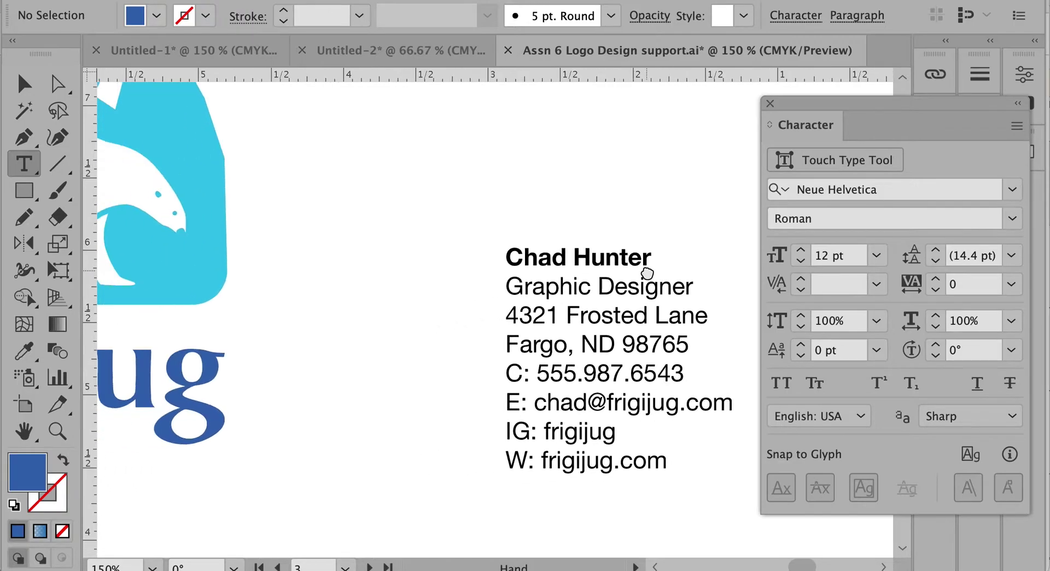
pyautogui.moveTo(587, 286); pyautogui.dragTo(407, 234)
pyautogui.click(584, 283)
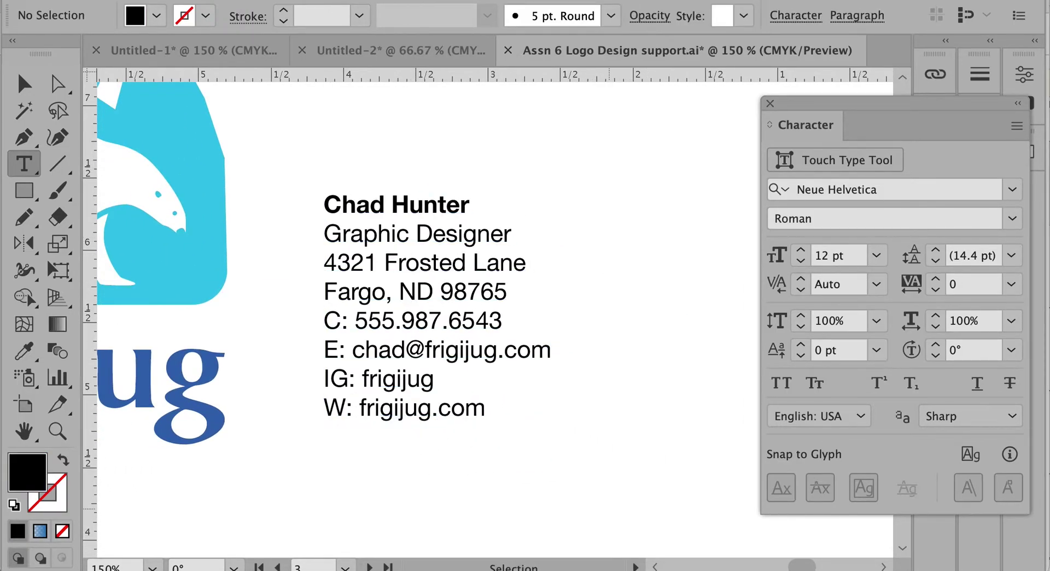
# Switch to the assignment brief PDF and read the instructions on typefaces, name placement, colors and artboard setup
pyautogui.press('super+Tab')
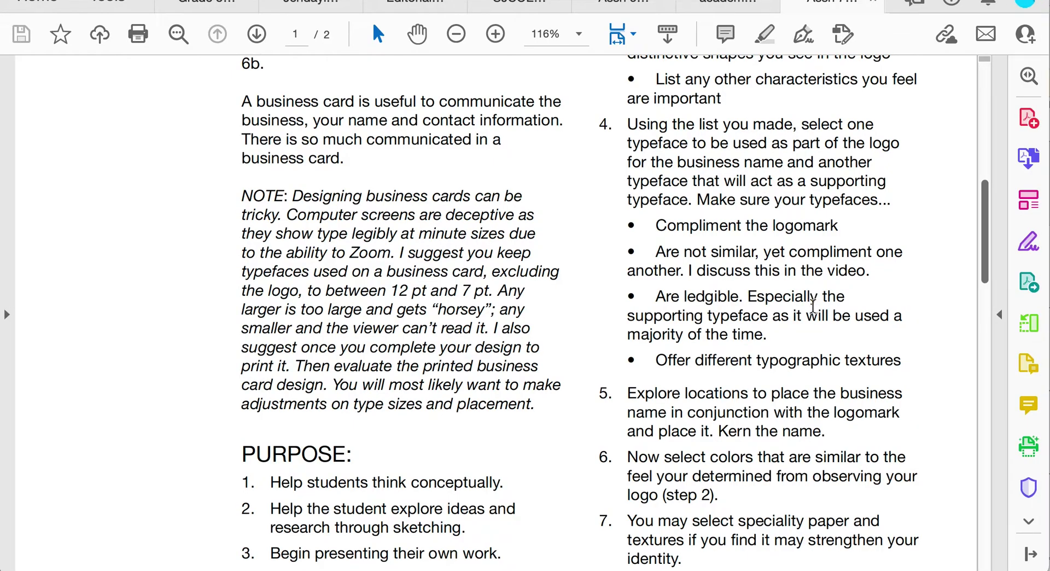
pyautogui.scroll(-5, 804, 333)
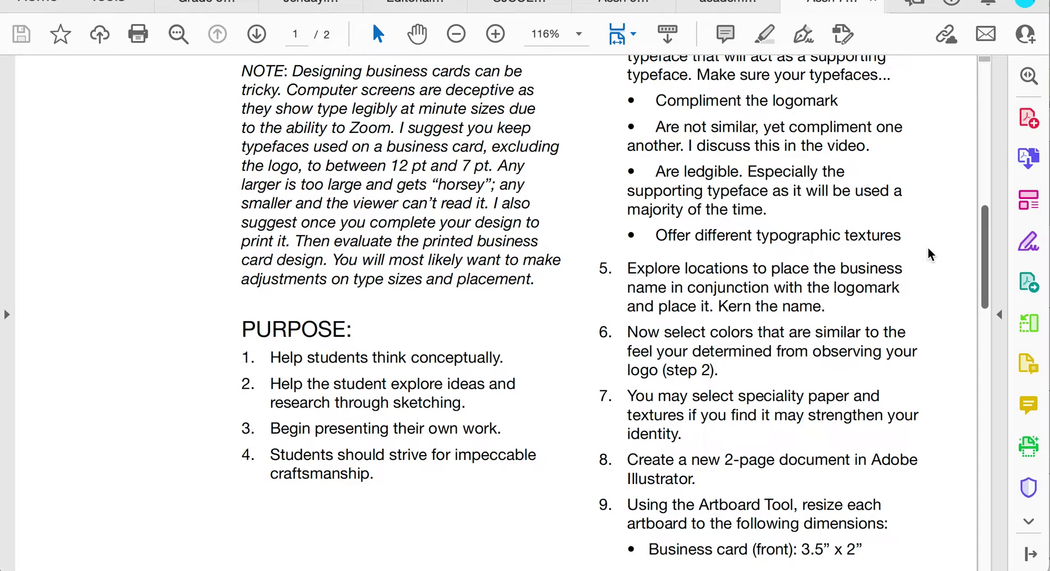
pyautogui.scroll(-1, 929, 254)
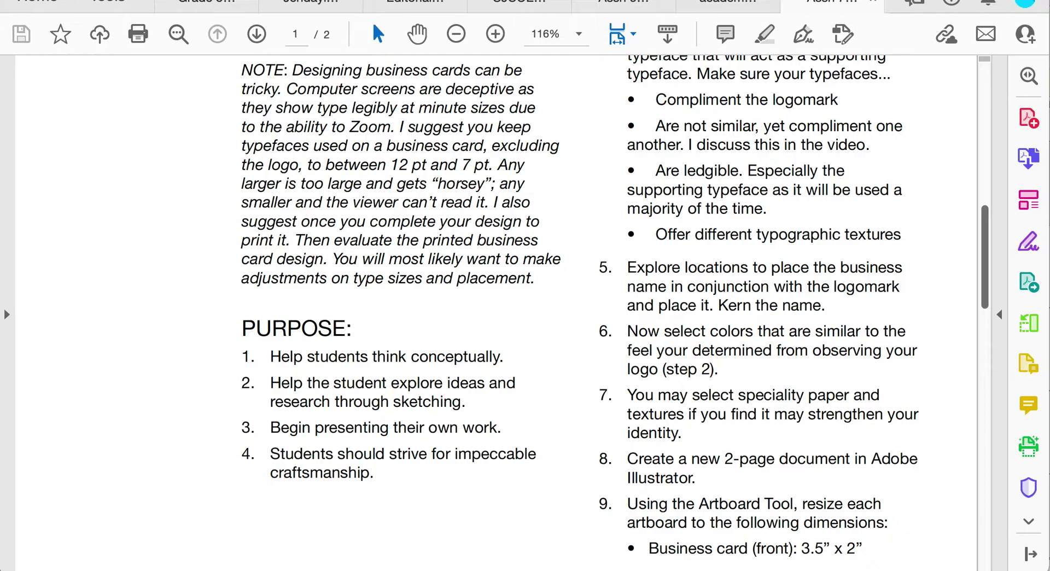
# Return to the Illustrator logo document, close the character settings and view both logo versions with the contact details
pyautogui.press('super+Tab')
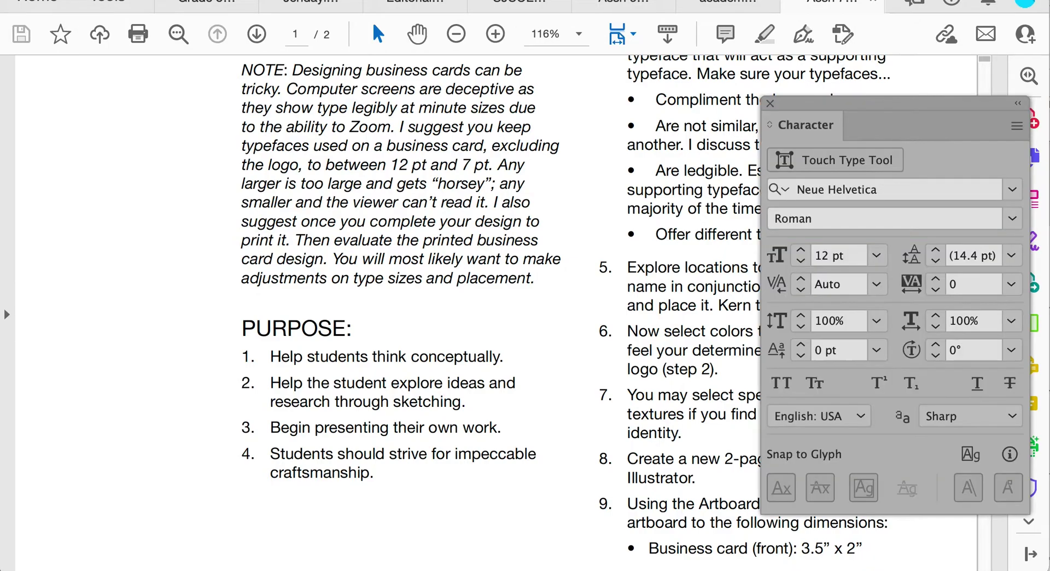
pyautogui.click(770, 103)
pyautogui.keyDown('alt'); pyautogui.keyDown('super'); pyautogui.click(481, 377); pyautogui.keyUp('super'); pyautogui.keyUp('alt')
pyautogui.moveTo(416, 355); pyautogui.dragTo(679, 460)
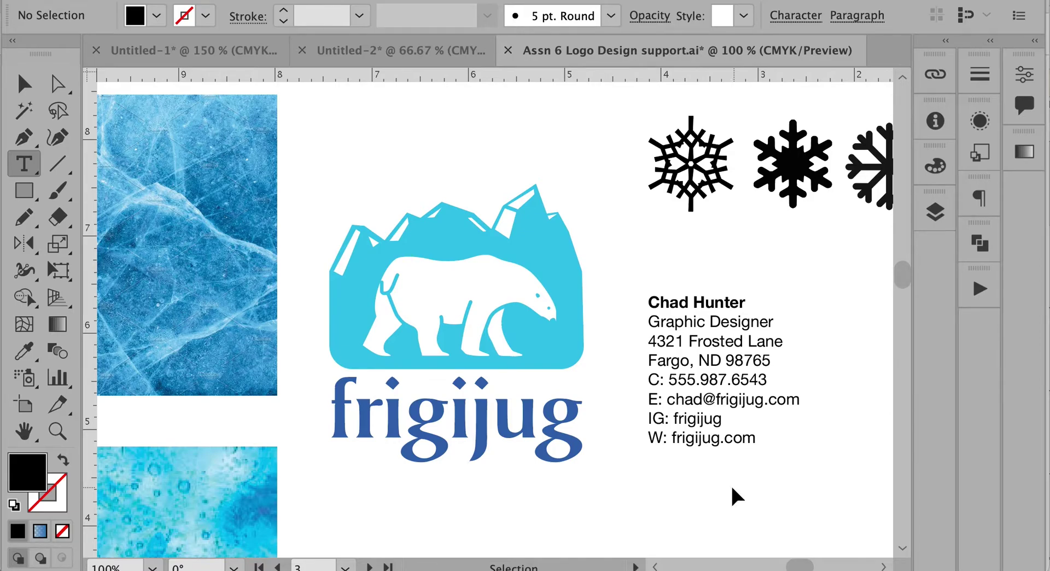
pyautogui.scroll(-10, 736, 459)
pyautogui.hscroll(3, 736, 459)
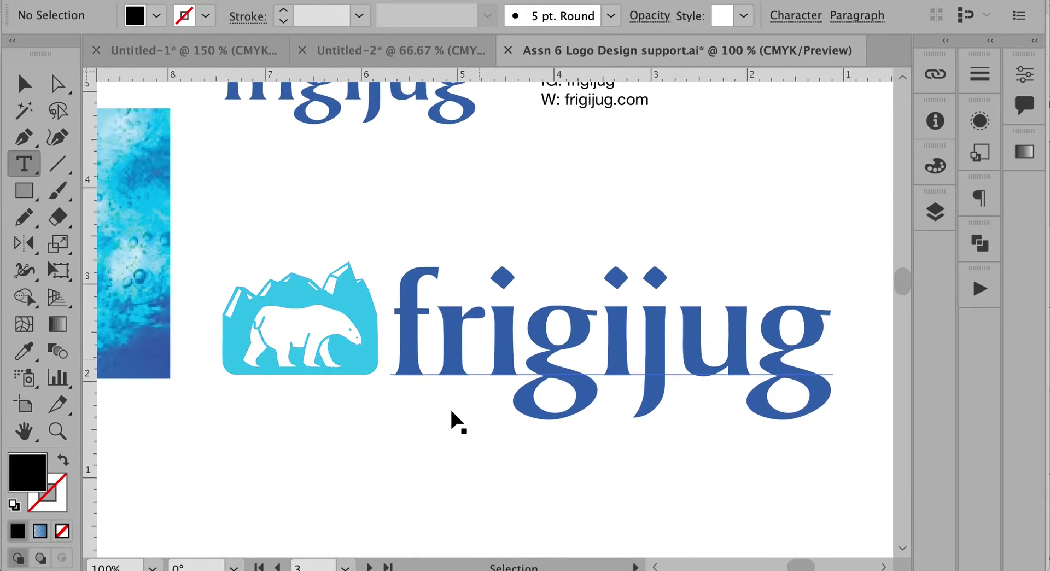
pyautogui.keyDown('alt'); pyautogui.keyDown('super'); pyautogui.click(528, 452); pyautogui.keyUp('super'); pyautogui.keyUp('alt')
pyautogui.moveTo(437, 328); pyautogui.dragTo(395, 497)
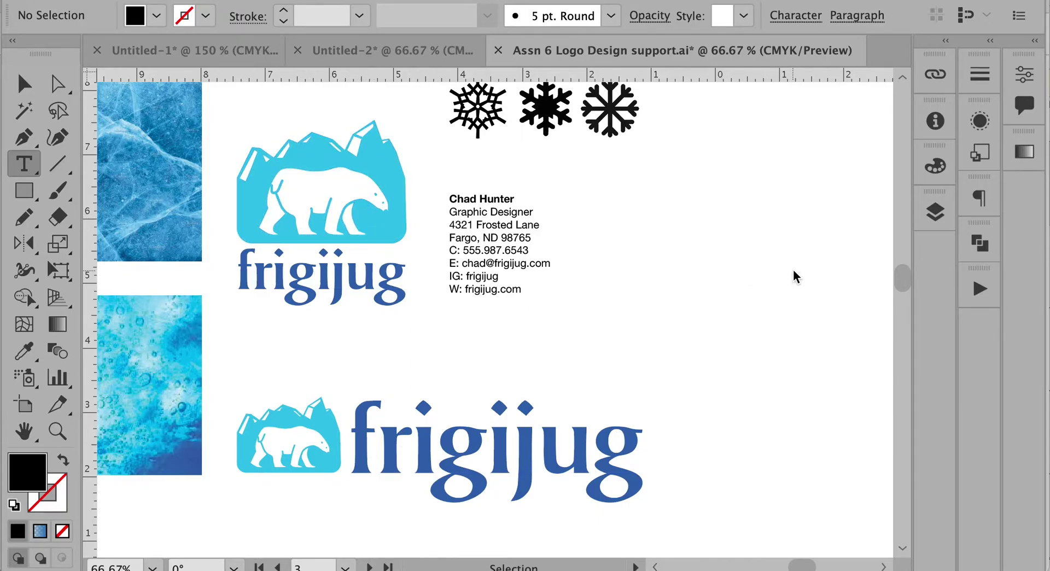
# Scale down the horizontal logo's wordmark proportionally, set its baseline near the logomark's lower edge and deselect it
pyautogui.click(572, 451)
pyautogui.moveTo(647, 390); pyautogui.dragTo(554, 434)
pyautogui.moveTo(513, 483); pyautogui.dragTo(513, 465)
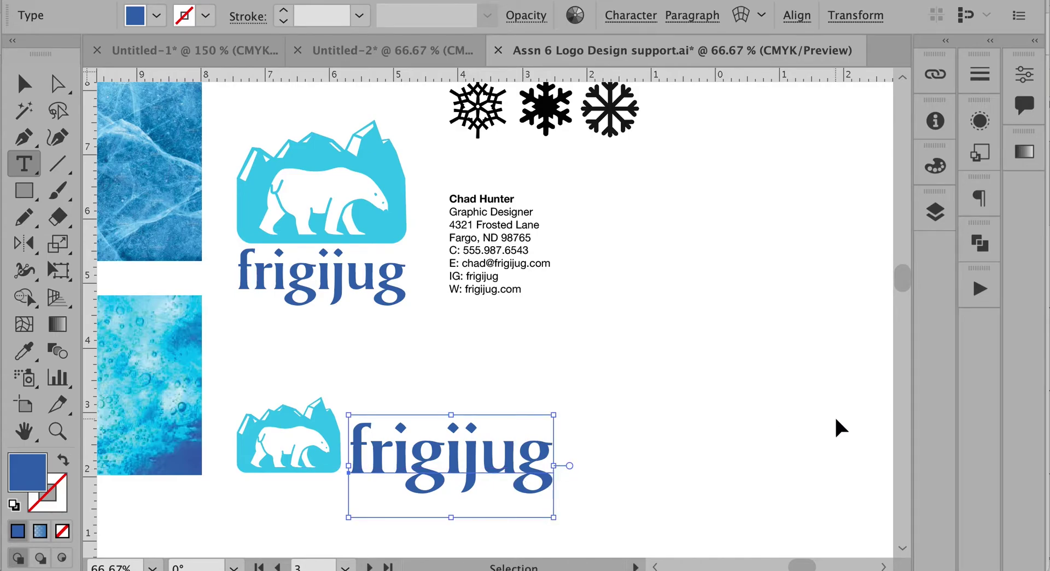
pyautogui.click(836, 419)
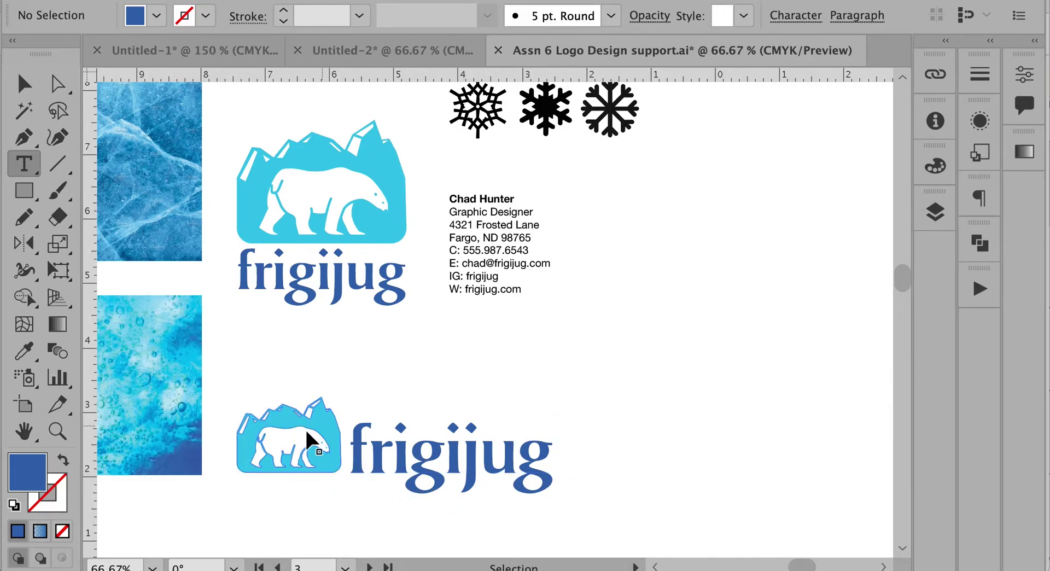
# Raise the horizontal logo's wordmark so its baseline lines up with the polar bear's feet, keeping it beside the logomark
pyautogui.hotkey('ctrl', 'space')
pyautogui.moveTo(256, 396); pyautogui.dragTo(517, 516)
pyautogui.moveTo(442, 450); pyautogui.dragTo(589, 440)
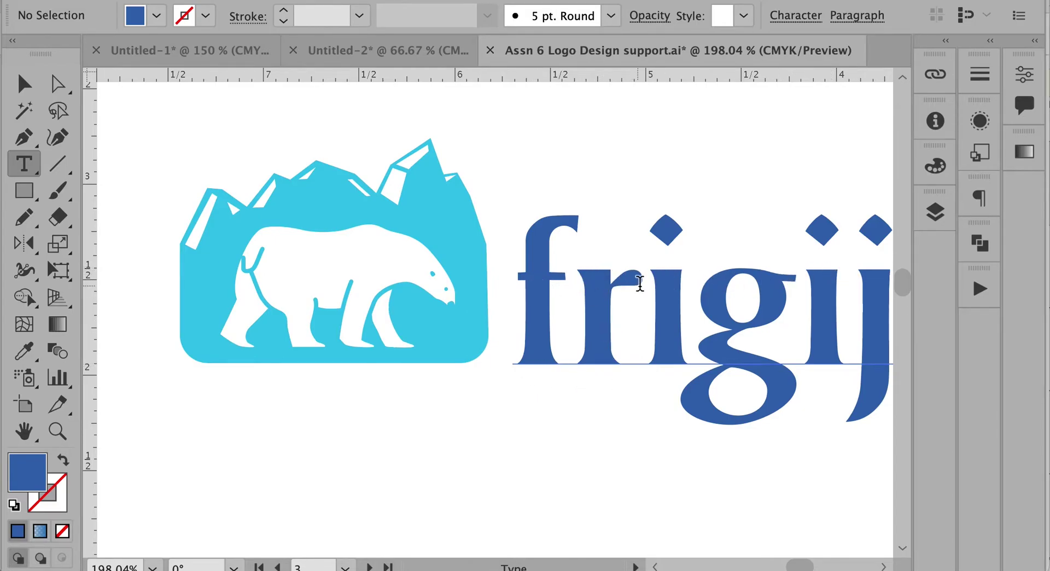
pyautogui.moveTo(629, 280); pyautogui.dragTo(445, 277)
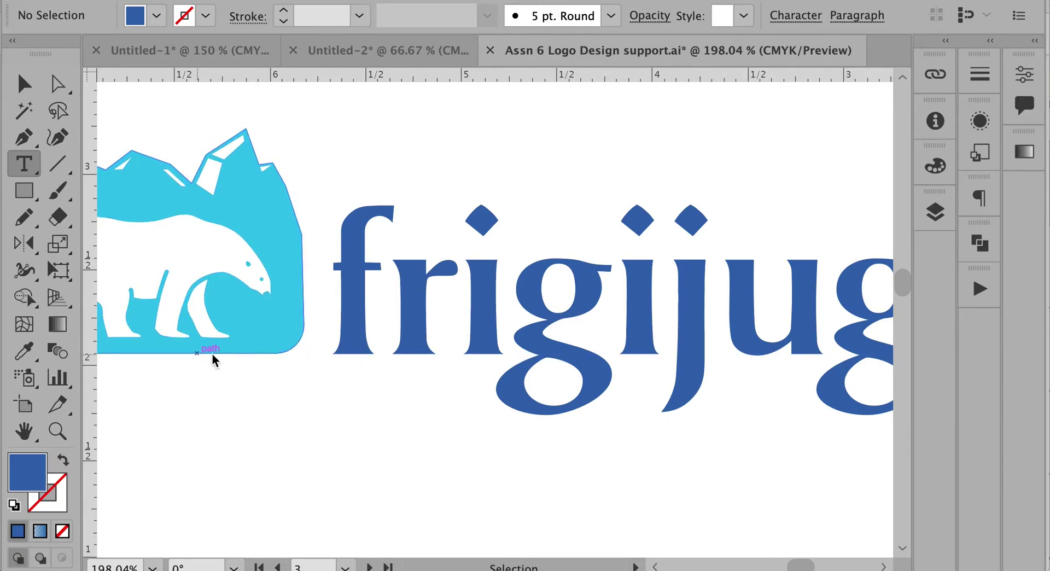
pyautogui.moveTo(244, 347); pyautogui.dragTo(382, 352)
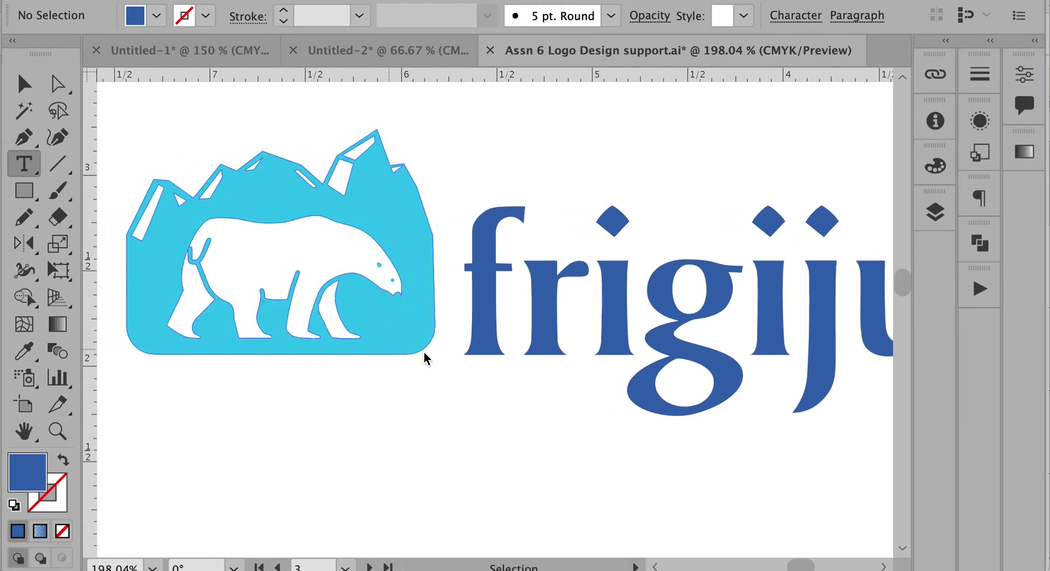
pyautogui.moveTo(485, 331); pyautogui.dragTo(369, 306)
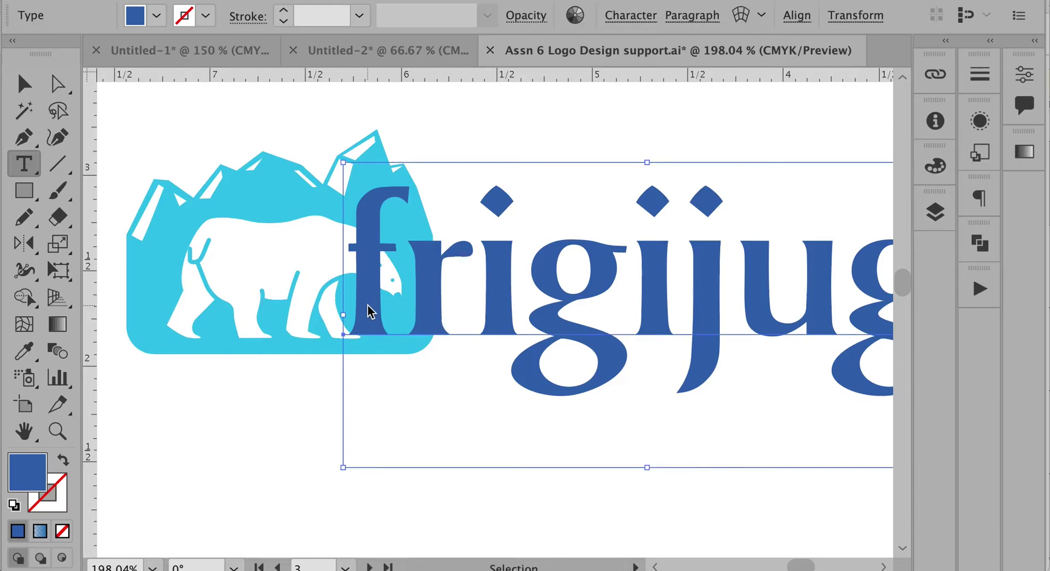
pyautogui.press('Down')
pyautogui.press('Down')
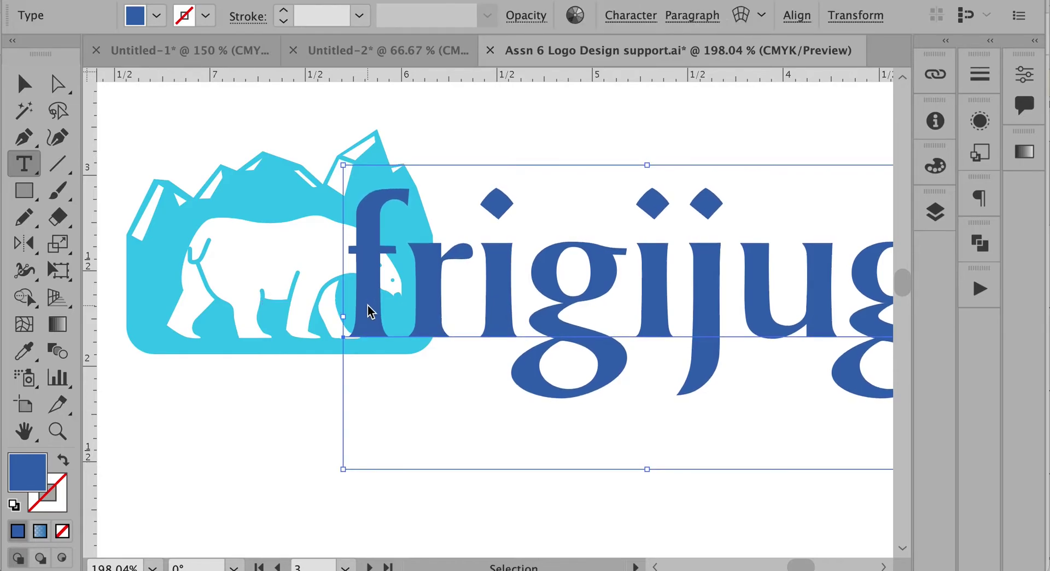
pyautogui.press('Down')
pyautogui.moveTo(495, 305); pyautogui.dragTo(614, 309)
pyautogui.click(514, 524)
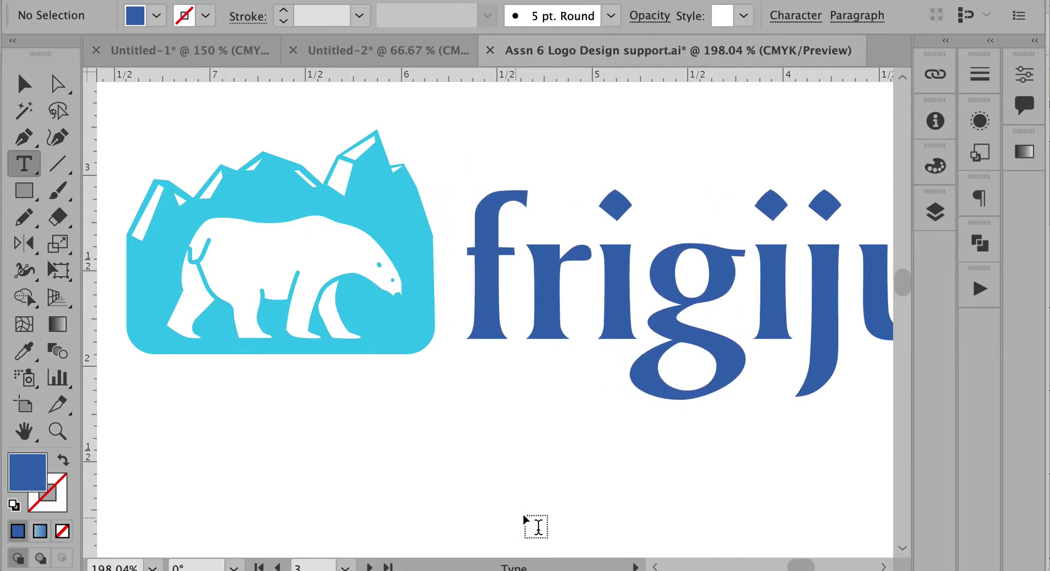
# Place horizontal guides along the top of the polar bear's back and along its feet in the horizontal logo
pyautogui.hotkey('ctrl', '-')
pyautogui.moveTo(521, 364); pyautogui.dragTo(478, 429)
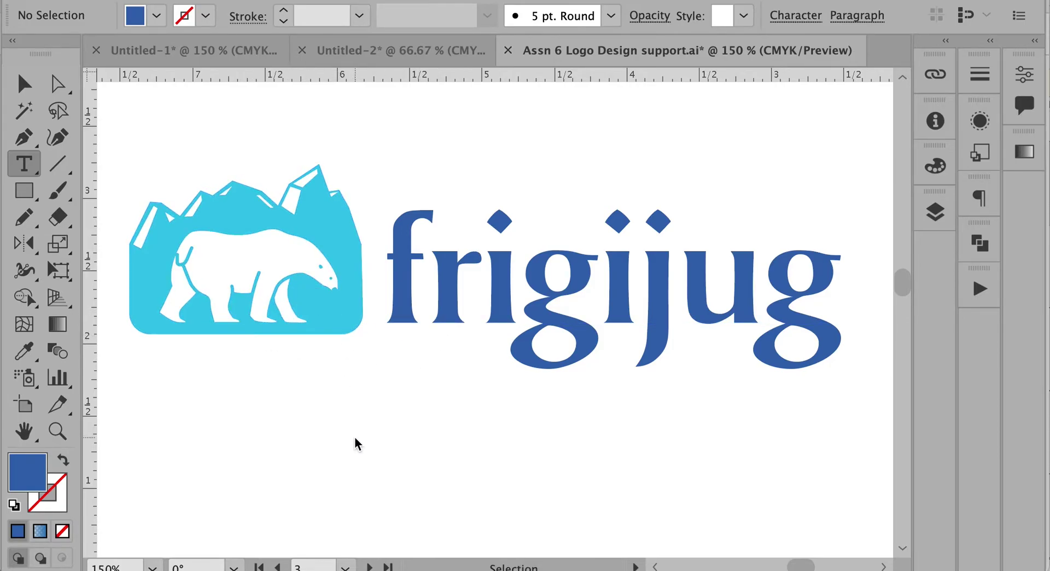
pyautogui.keyDown('ctrl'); pyautogui.keyDown('alt'); pyautogui.click(504, 363); pyautogui.keyUp('alt'); pyautogui.keyUp('ctrl')
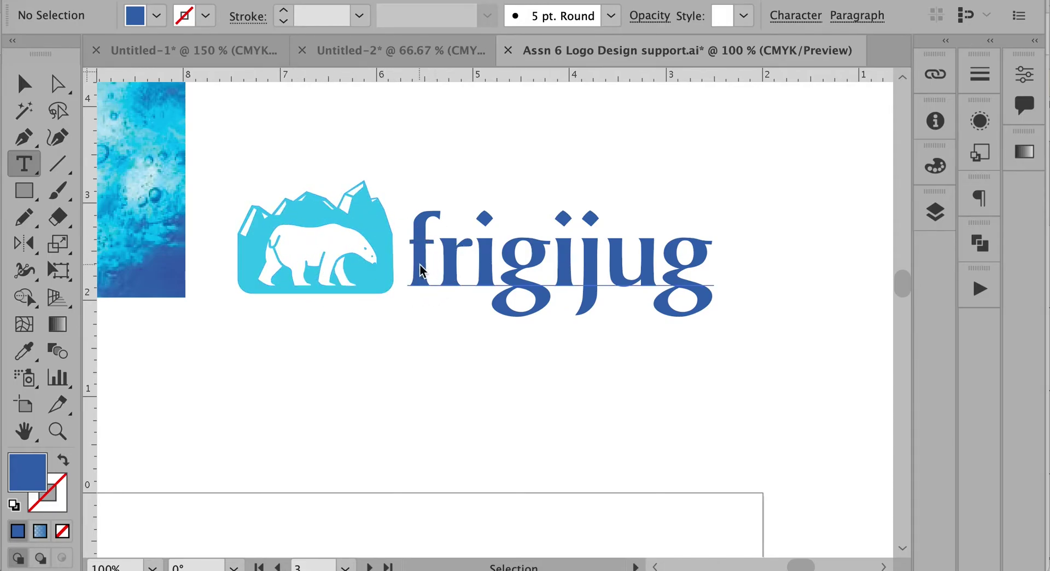
pyautogui.click(470, 372)
pyautogui.moveTo(470, 371); pyautogui.dragTo(218, 211)
pyautogui.moveTo(399, 73); pyautogui.dragTo(384, 234)
pyautogui.moveTo(425, 72)
pyautogui.mouseDown()
pyautogui.moveTo(372, 471)
pyautogui.moveTo(376, 422)
pyautogui.mouseUp()
# Enlarge the horizontal logo's wordmark until its x-height spans the two guides, with its baseline on the lower one, and deselect it
pyautogui.keyDown('ctrl'); pyautogui.click(546, 472); pyautogui.keyUp('ctrl')
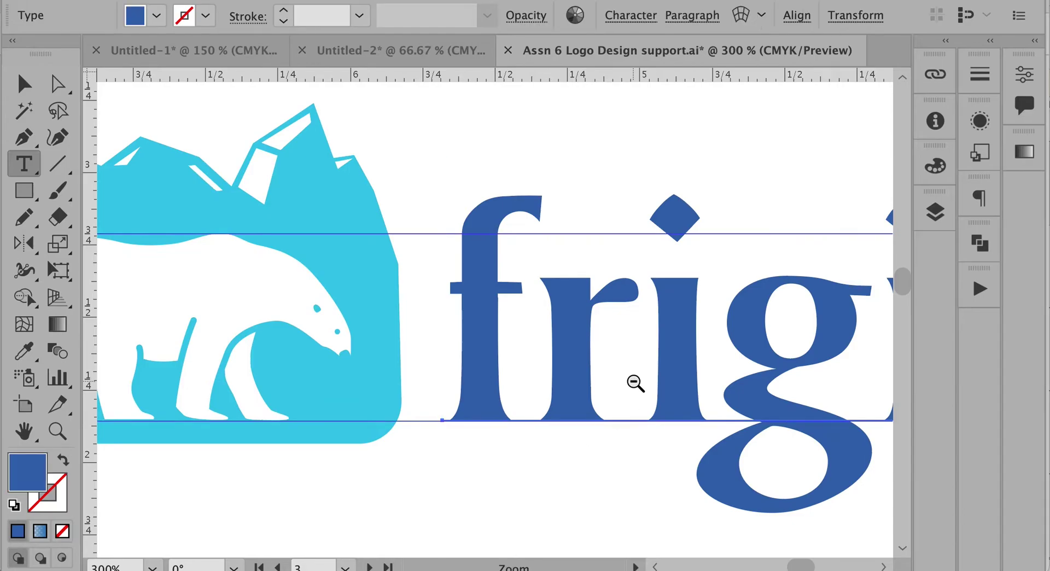
pyautogui.keyDown('ctrl'); pyautogui.keyDown('alt'); pyautogui.click(635, 381); pyautogui.keyUp('alt'); pyautogui.keyUp('ctrl')
pyautogui.keyDown('ctrl'); pyautogui.keyDown('alt'); pyautogui.click(635, 382); pyautogui.keyUp('alt'); pyautogui.keyUp('ctrl')
pyautogui.scroll(3, 361, 314)
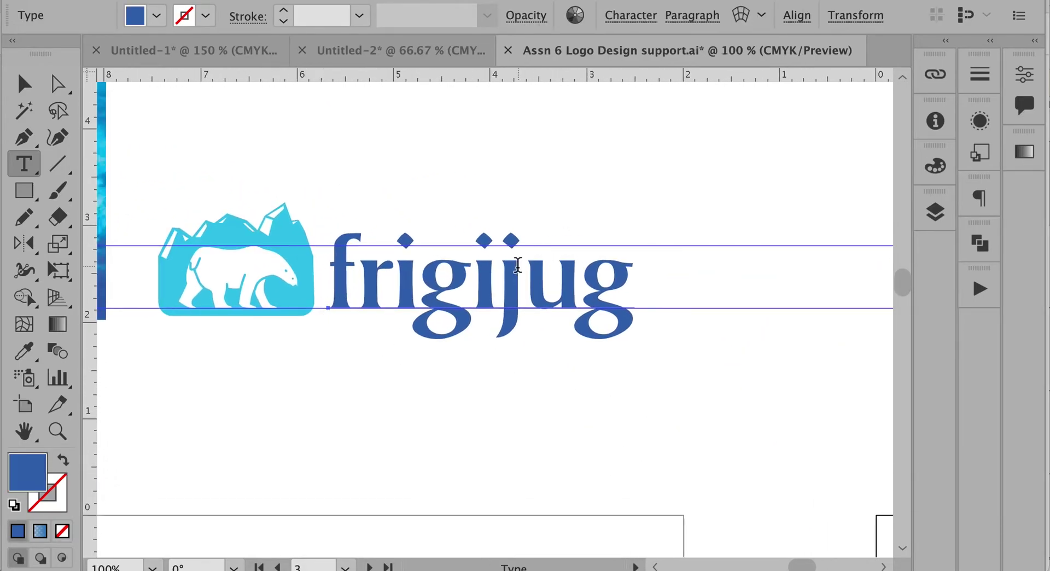
pyautogui.press('v')
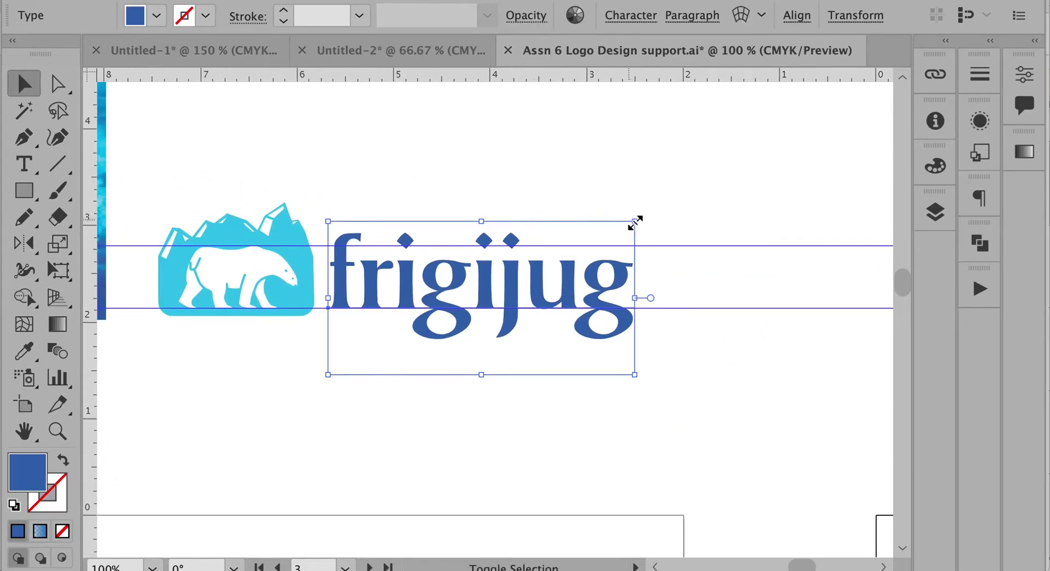
pyautogui.moveTo(635, 221); pyautogui.dragTo(695, 192)
pyautogui.moveTo(572, 285); pyautogui.dragTo(569, 298)
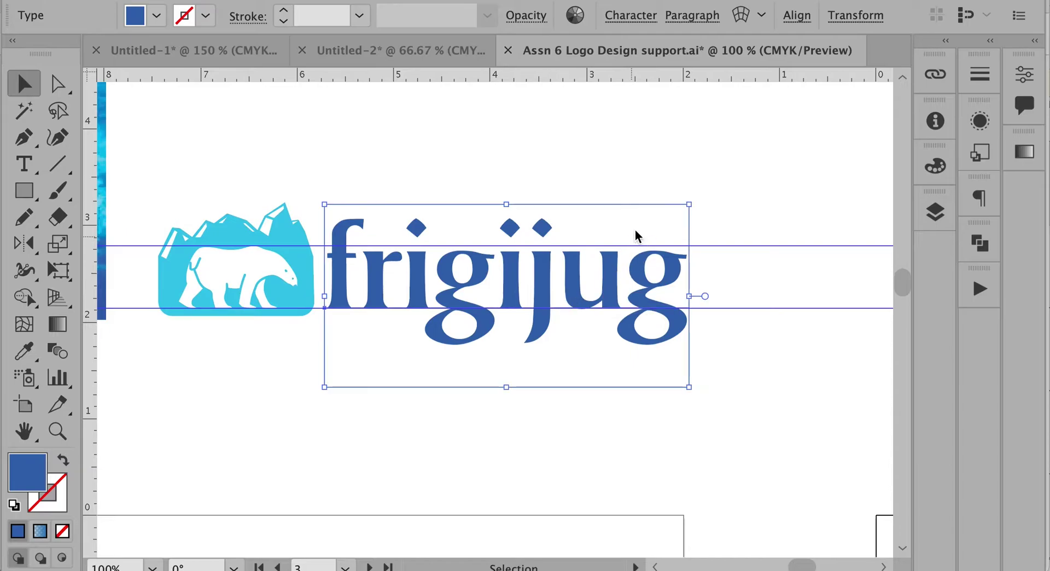
pyautogui.moveTo(691, 206); pyautogui.dragTo(716, 191)
pyautogui.moveTo(522, 298); pyautogui.dragTo(521, 304)
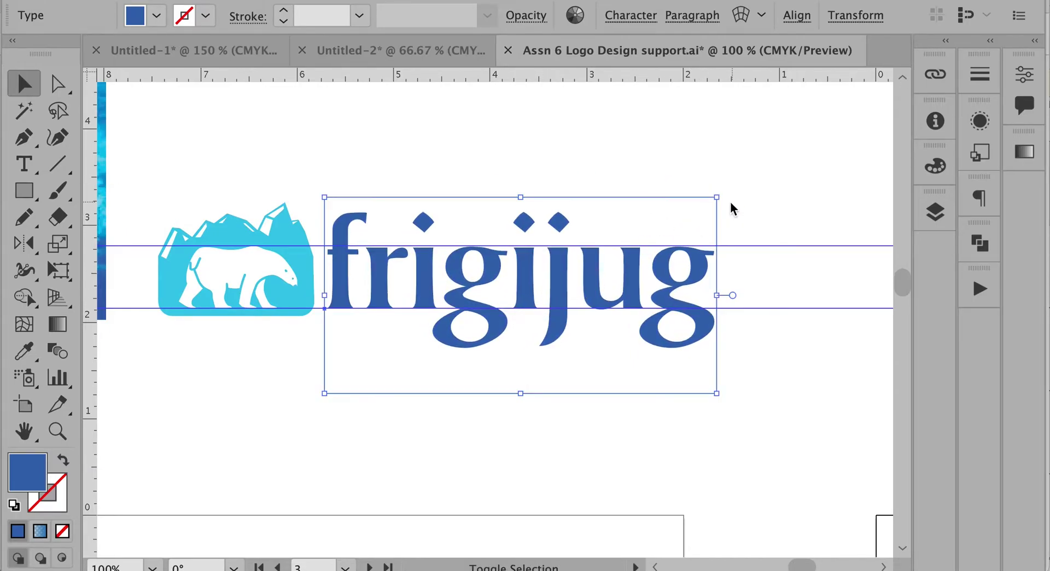
pyautogui.moveTo(719, 201); pyautogui.dragTo(736, 193)
pyautogui.moveTo(498, 268); pyautogui.dragTo(498, 274)
pyautogui.click(534, 113)
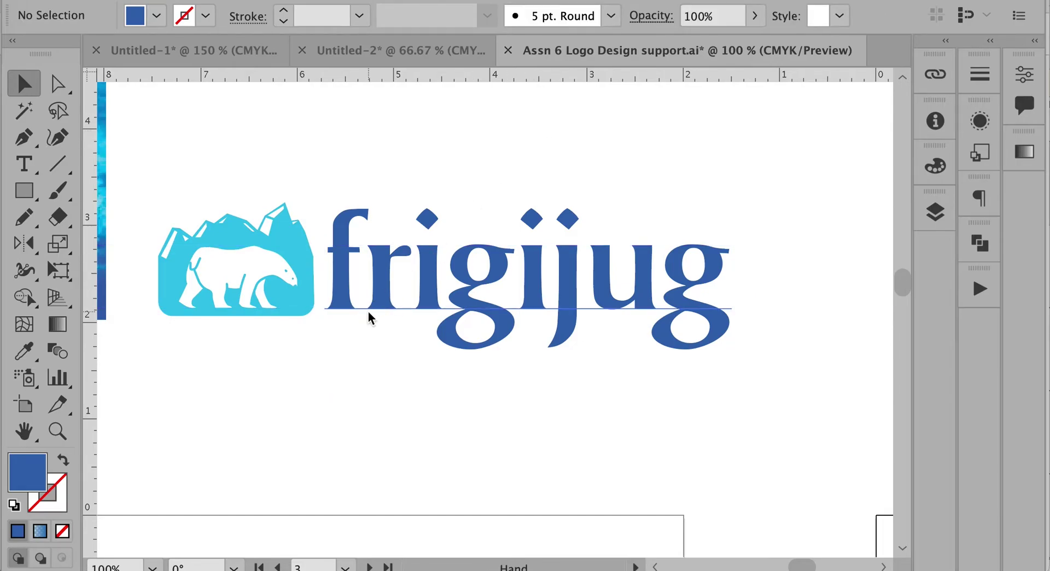
# Undo the horizontal logo wordmark's enlargement, the guides and the raise, back to its baseline on the logomark's lower edge, and deselect it
pyautogui.moveTo(368, 317); pyautogui.dragTo(452, 312)
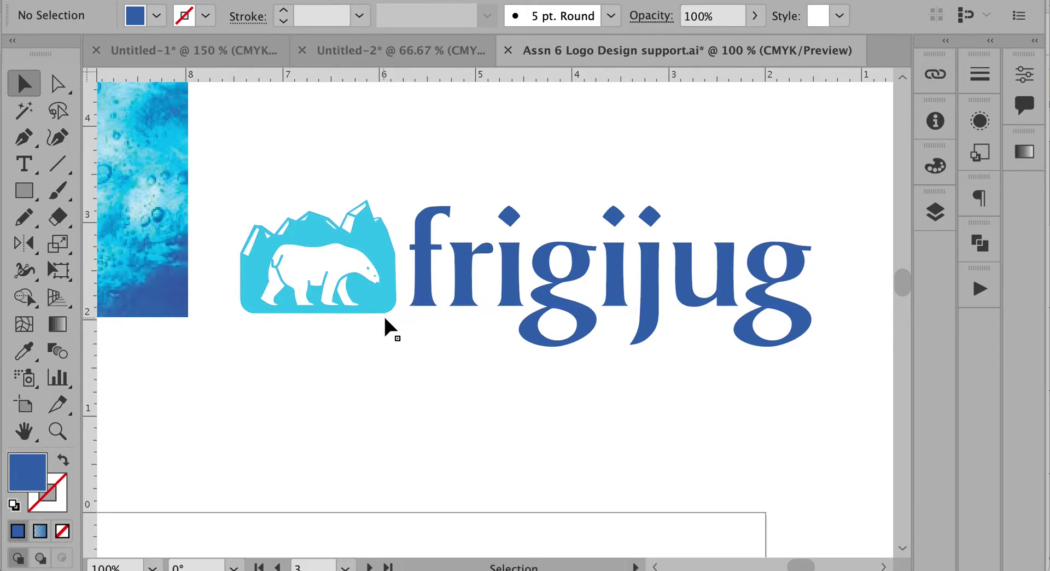
pyautogui.keyDown('ctrl'); pyautogui.click(410, 312); pyautogui.keyUp('ctrl')
pyautogui.keyDown('ctrl'); pyautogui.click(411, 312); pyautogui.keyUp('ctrl')
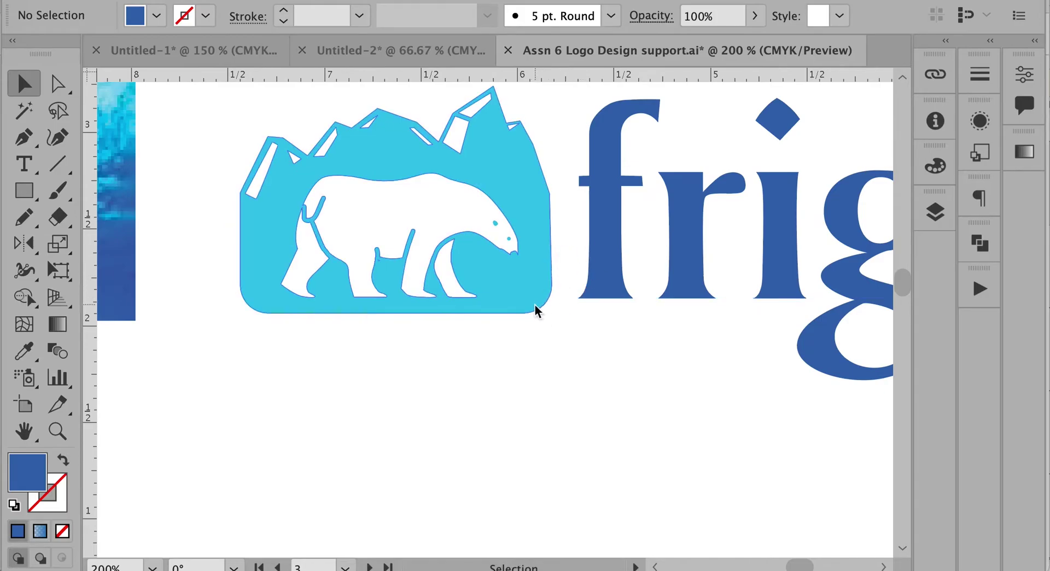
pyautogui.hotkey('ctrl', 'z')
pyautogui.hotkey('ctrl', 'z')
pyautogui.hotkey('ctrl', 'z')
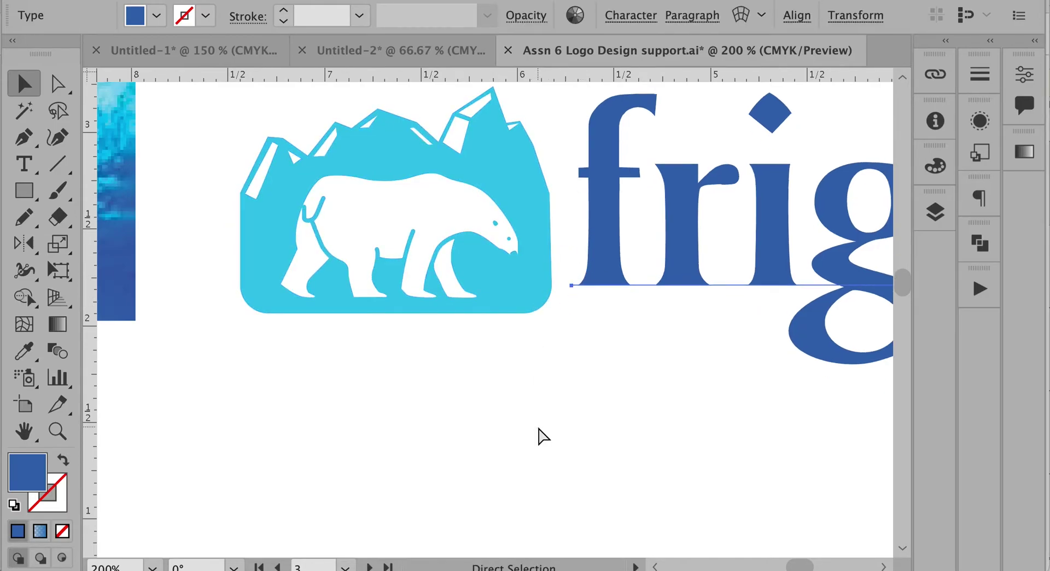
pyautogui.hotkey('ctrl', 'z')
pyautogui.hotkey('ctrl', 'z')
pyautogui.hotkey('ctrl', 'z')
pyautogui.hotkey('ctrl', 'z')
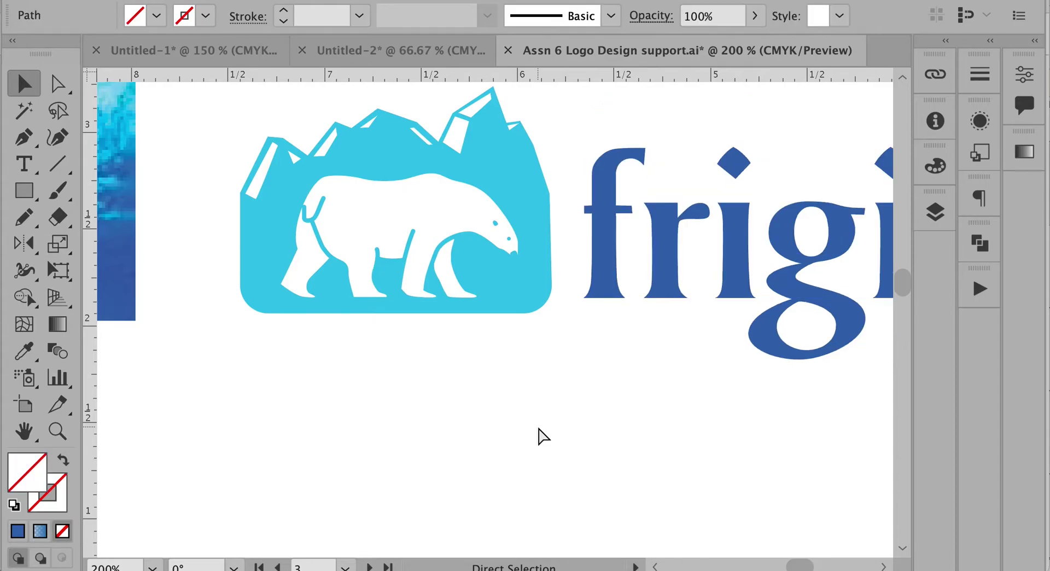
pyautogui.hotkey('ctrl', 'z')
pyautogui.hotkey('ctrl', 'z')
pyautogui.hotkey('ctrl', 'z')
pyautogui.hotkey('ctrl', 'z')
pyautogui.hotkey('ctrl', 'z')
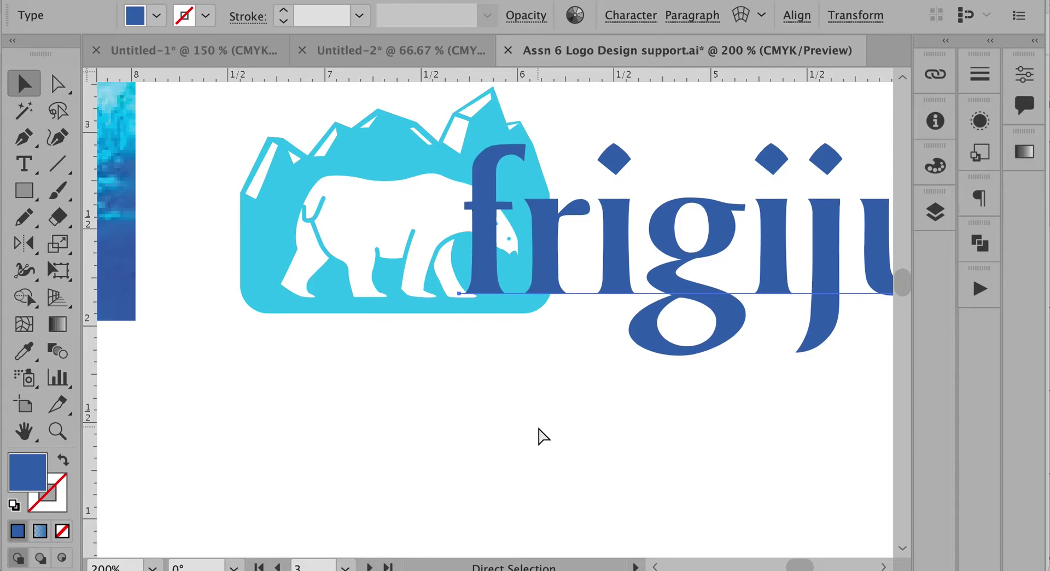
pyautogui.hotkey('ctrl', 'z')
pyautogui.click(543, 436)
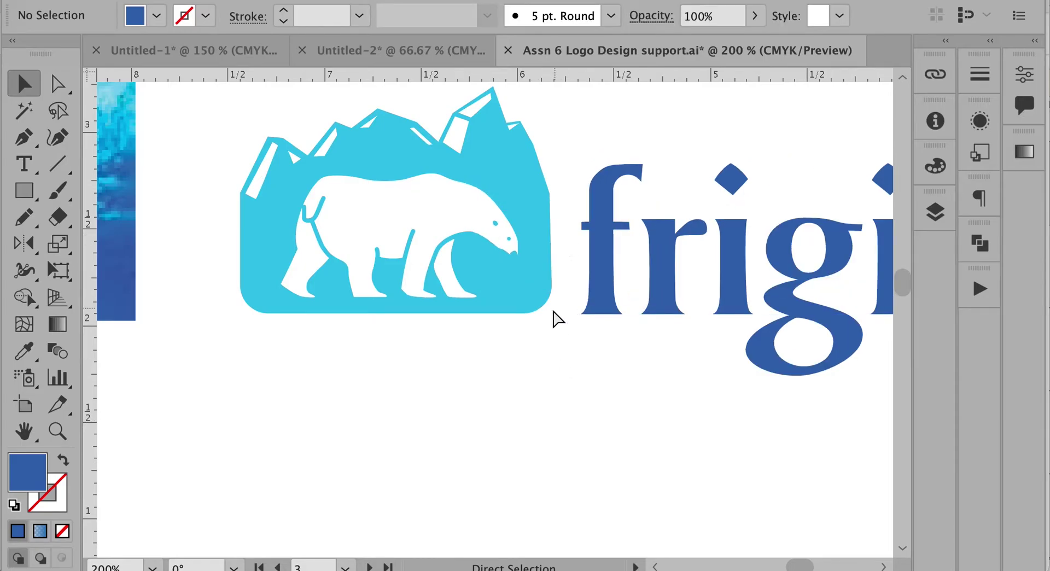
# Review the horizontal logo beside the stacked logo, ice textures and contact details, and check the thesaurus page for frozen in the browser
pyautogui.hotkey('ctrl', 'space')
pyautogui.hotkey('ctrl', '-')
pyautogui.moveTo(527, 398); pyautogui.dragTo(520, 387)
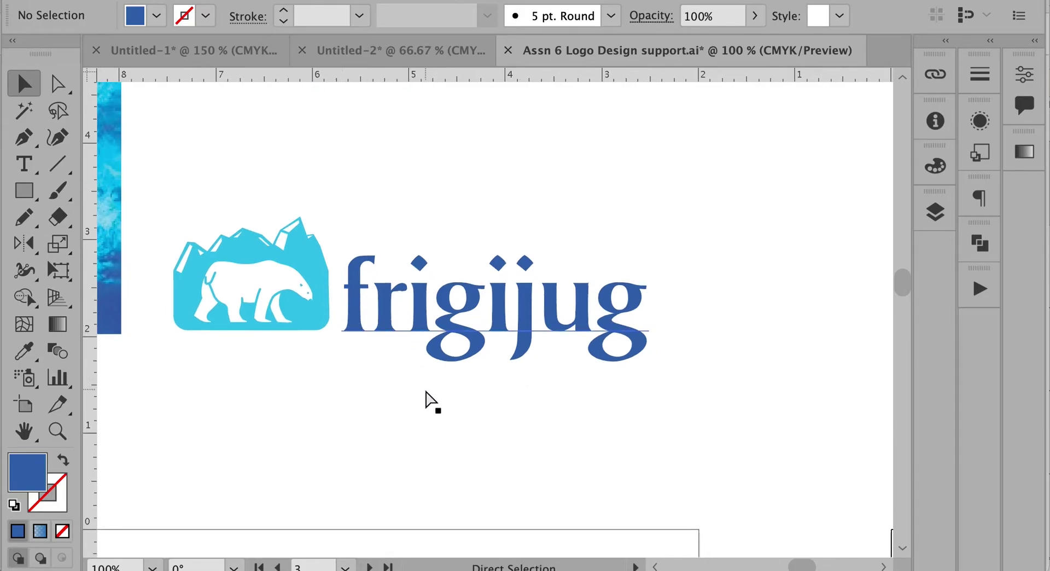
pyautogui.hotkey('ctrl', '-')
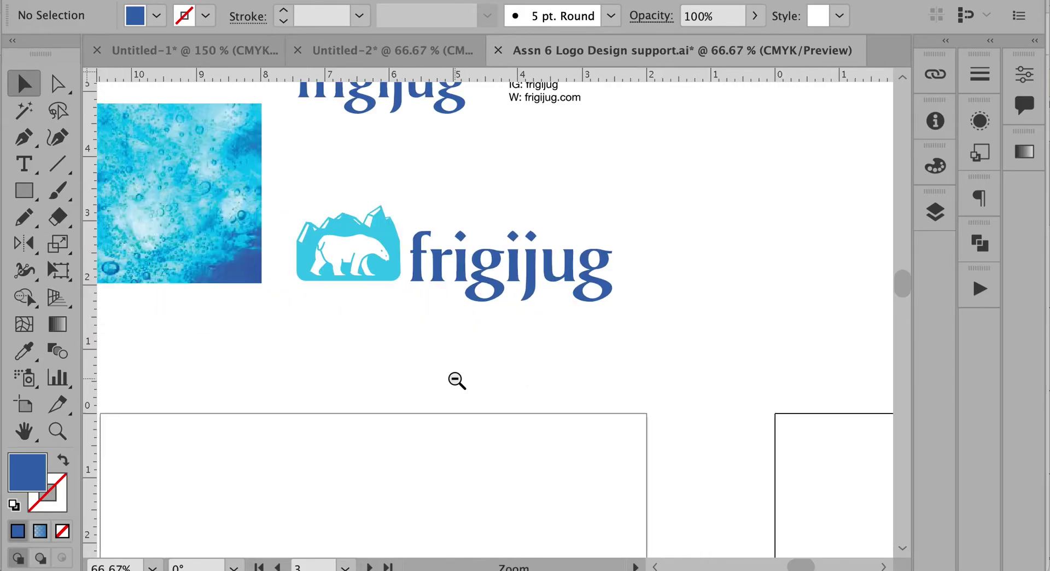
pyautogui.hotkey('ctrl', '-')
pyautogui.moveTo(462, 271); pyautogui.dragTo(421, 335)
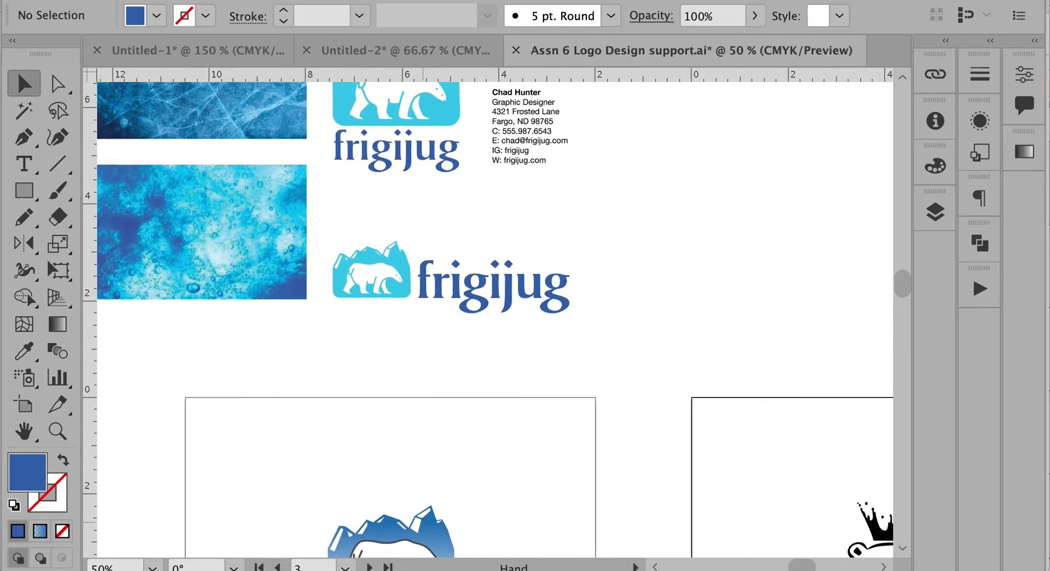
pyautogui.press('super+Tab')
pyautogui.moveTo(768, 286); pyautogui.dragTo(668, 210)
pyautogui.scroll(3, 479, 360)
pyautogui.hscroll(-2, 479, 360)
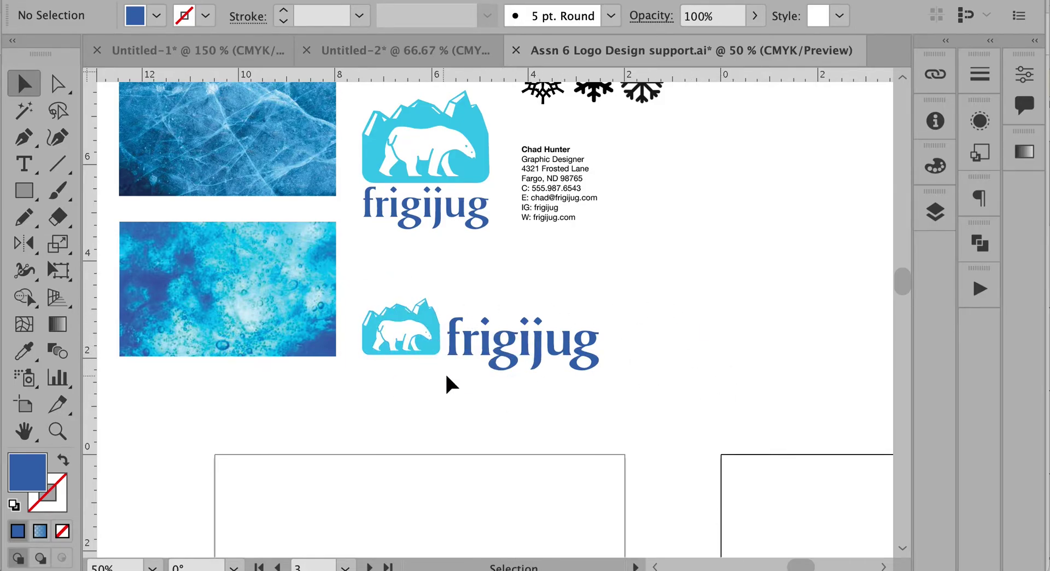
pyautogui.press('space')
pyautogui.moveTo(268, 209); pyautogui.dragTo(303, 267)
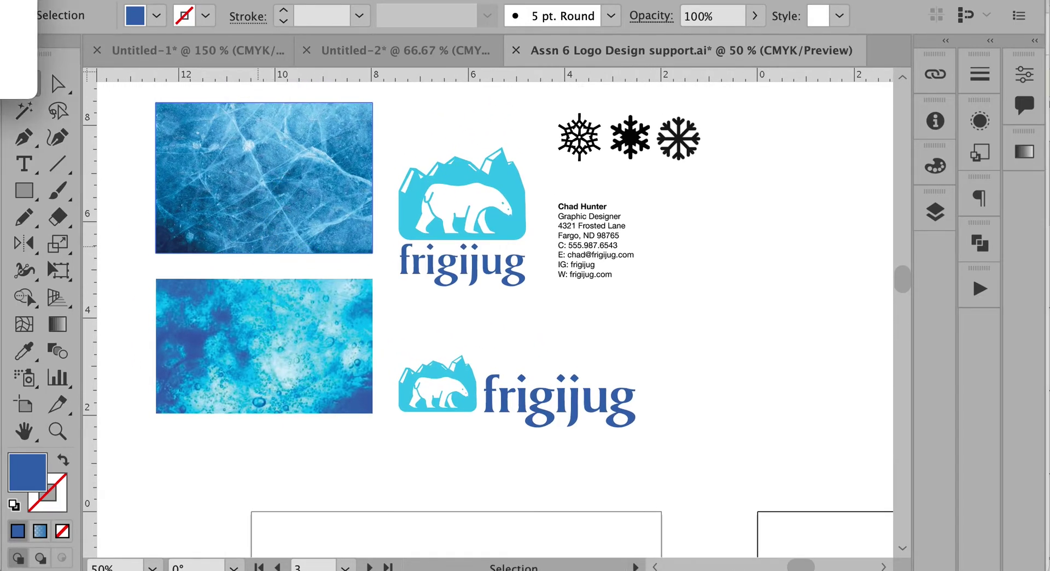
pyautogui.press('super+Tab')
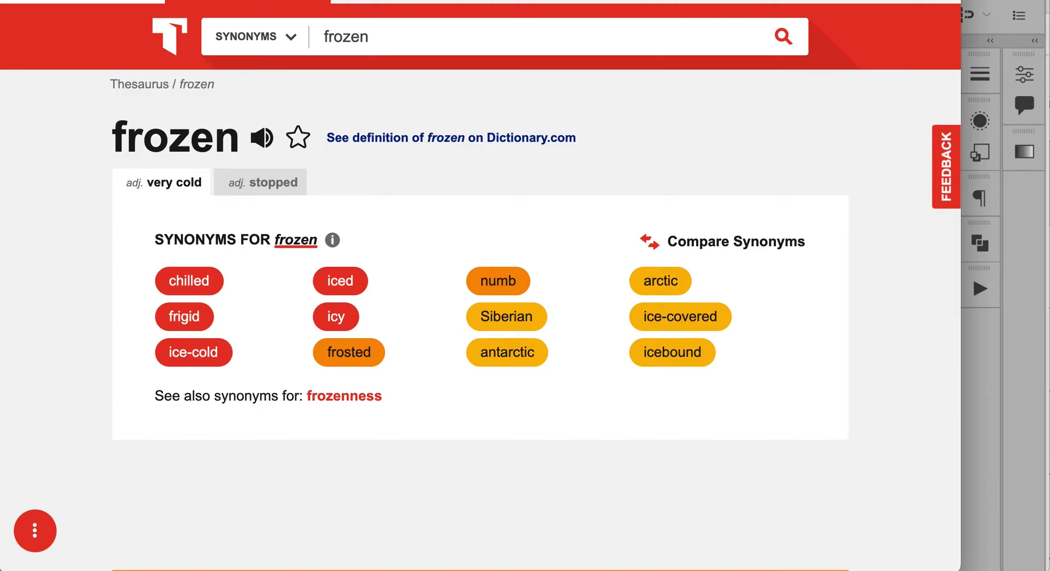
pyautogui.press('super+Tab')
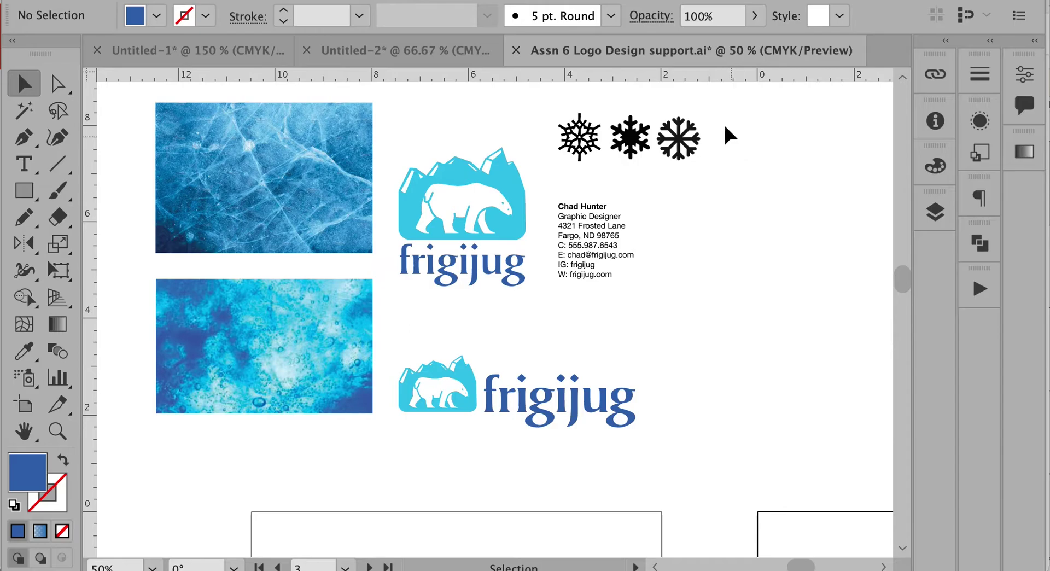
# Scale down the solid six-armed snowflake image and the round eight-armed snowflake image slightly, and deselect them
pyautogui.press('z')
pyautogui.moveTo(555, 101); pyautogui.dragTo(731, 215)
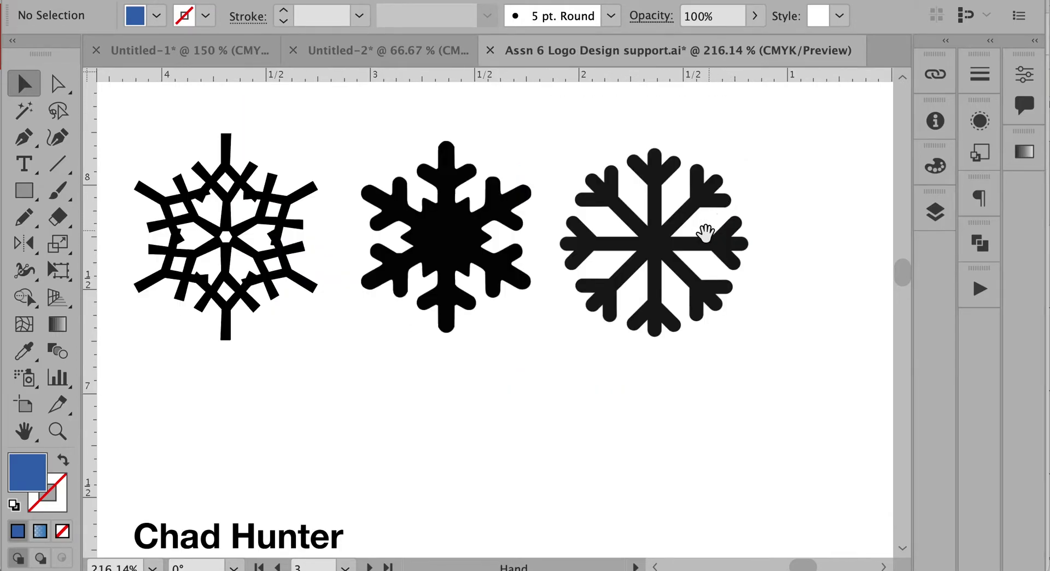
pyautogui.hscroll(-3, 711, 230)
pyautogui.click(547, 229)
pyautogui.moveTo(588, 315); pyautogui.dragTo(575, 300)
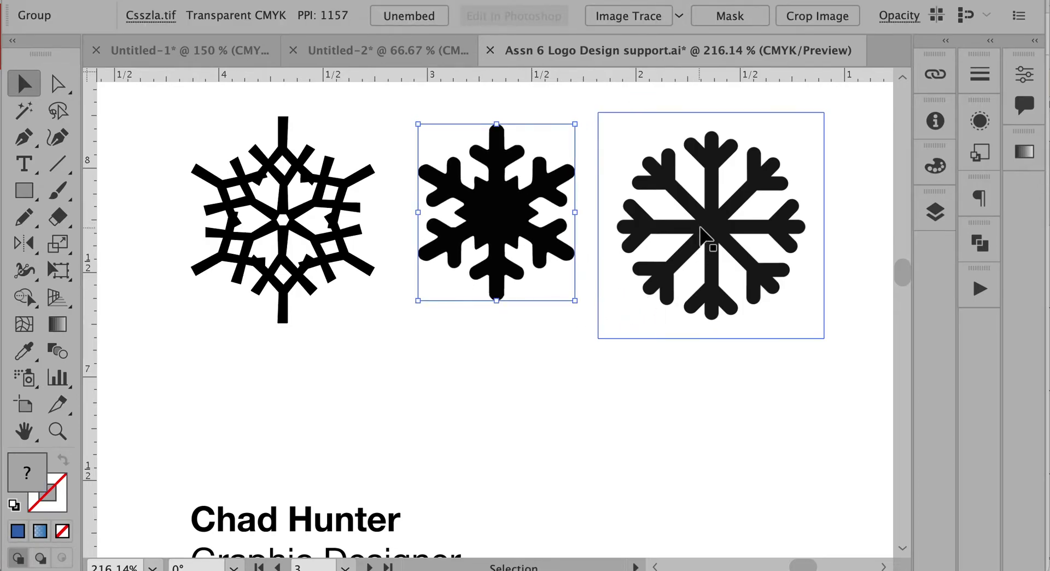
pyautogui.click(705, 235)
pyautogui.moveTo(825, 338); pyautogui.dragTo(804, 313)
pyautogui.click(736, 372)
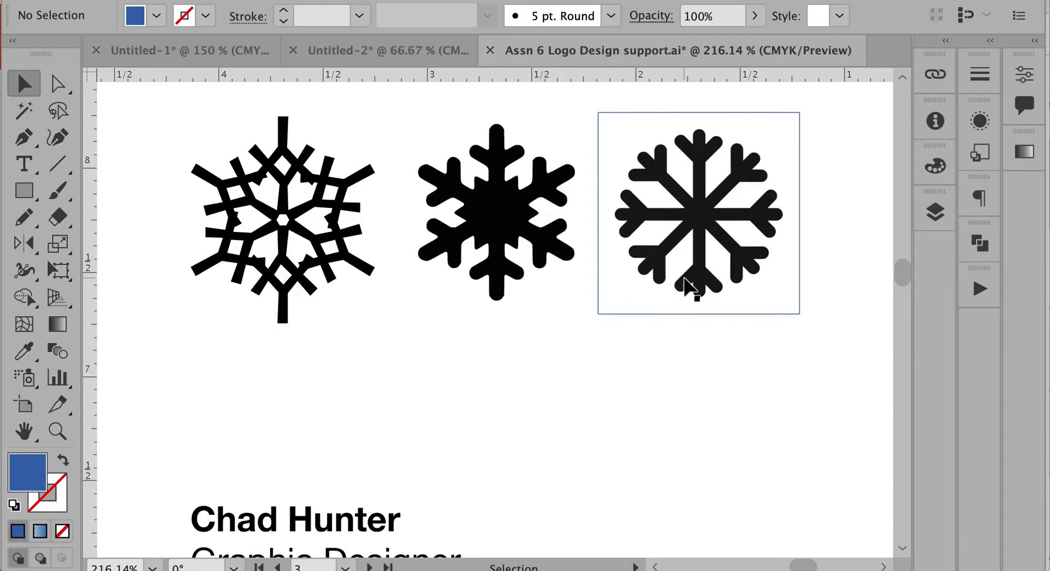
# Trace the eight-armed snowflake image with the Black and White Logo preset, expand it into paths and deselect it
pyautogui.click(684, 285)
pyautogui.keyDown('shift'); pyautogui.click(548, 235); pyautogui.keyUp('shift')
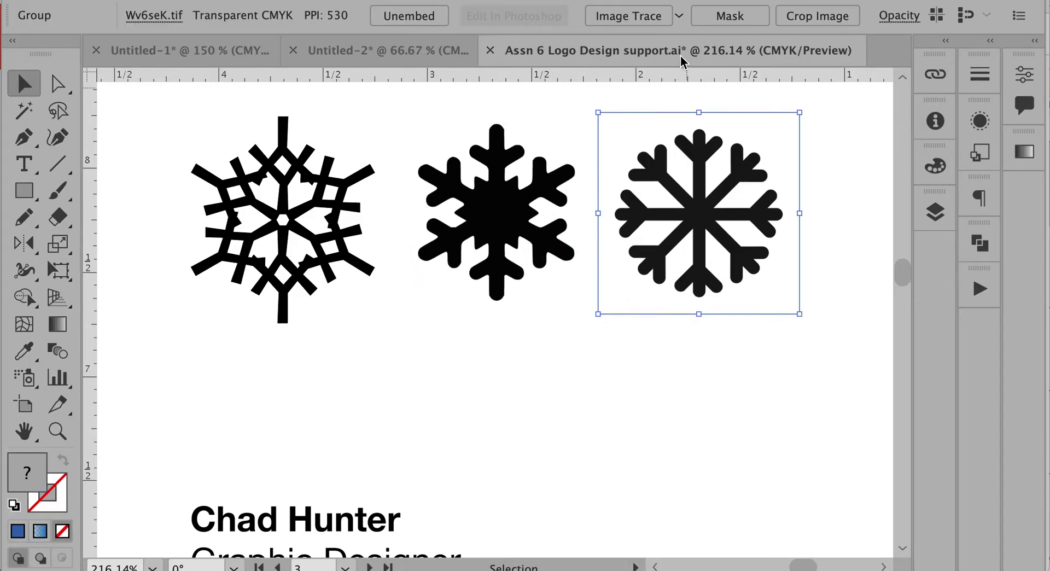
pyautogui.click(679, 16)
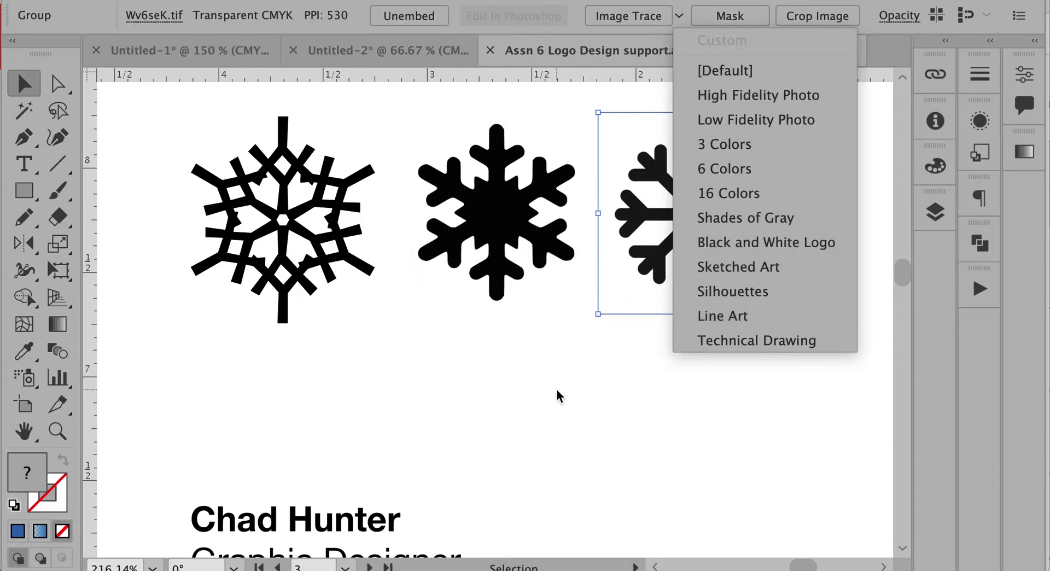
pyautogui.click(558, 395)
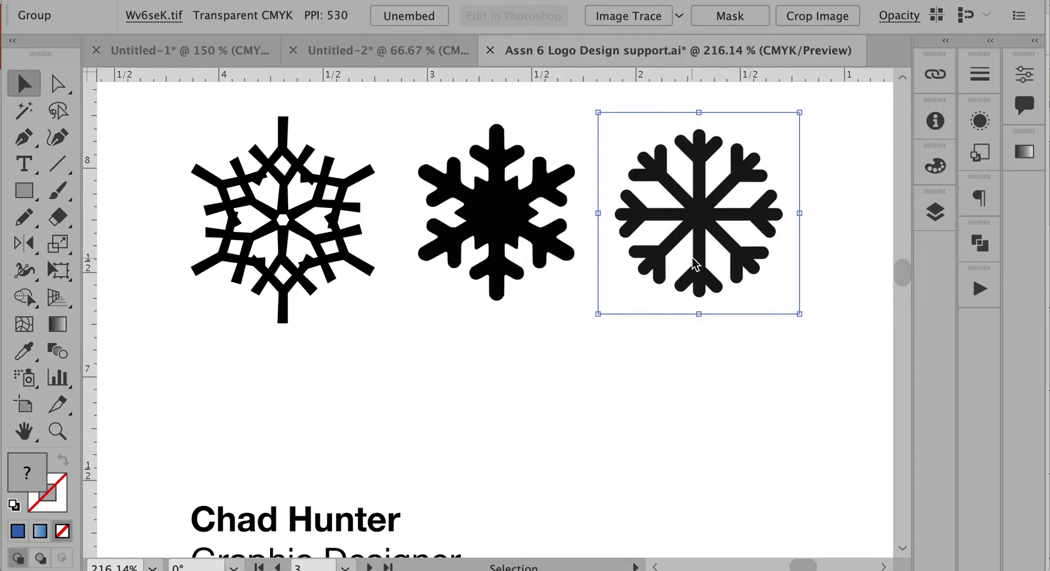
pyautogui.click(679, 16)
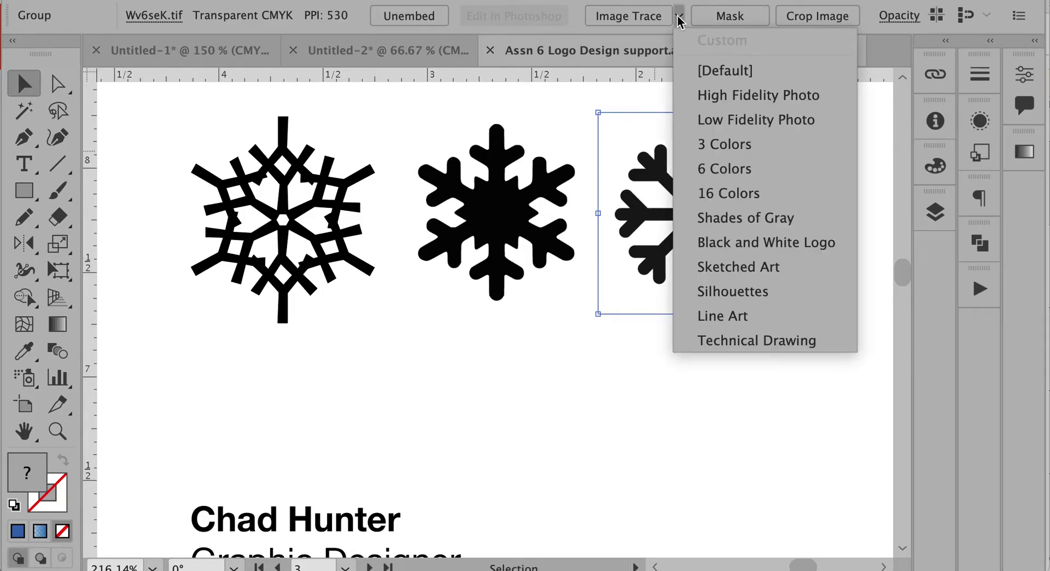
pyautogui.click(736, 243)
pyautogui.click(606, 17)
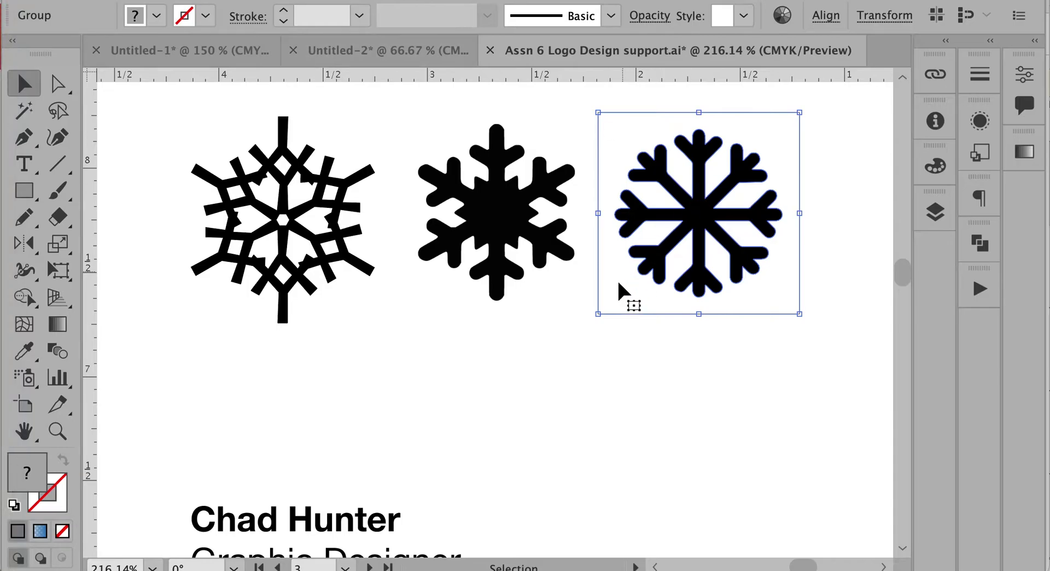
pyautogui.click(665, 365)
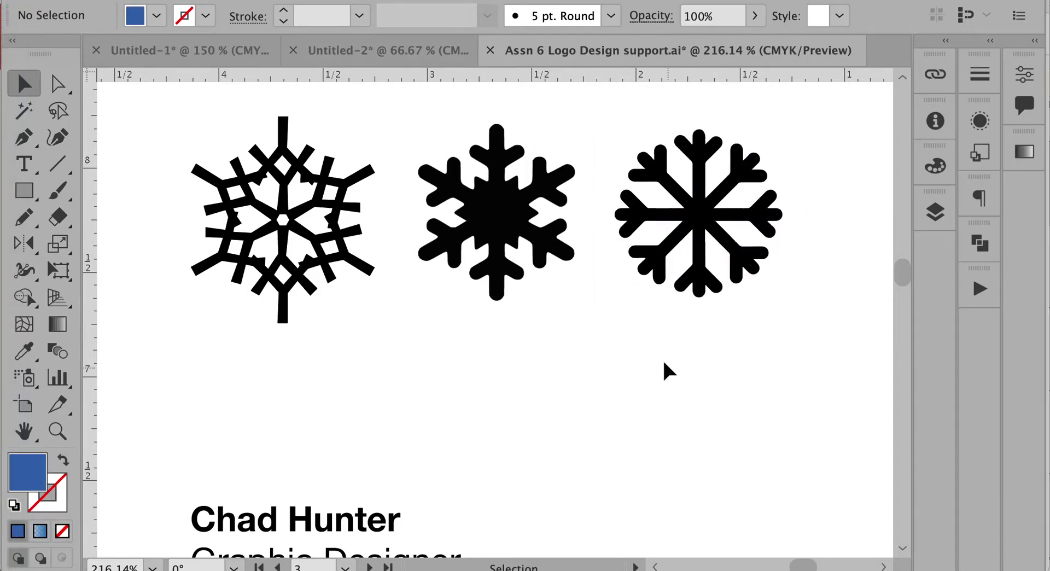
pyautogui.click(630, 299)
pyautogui.press('Delete')
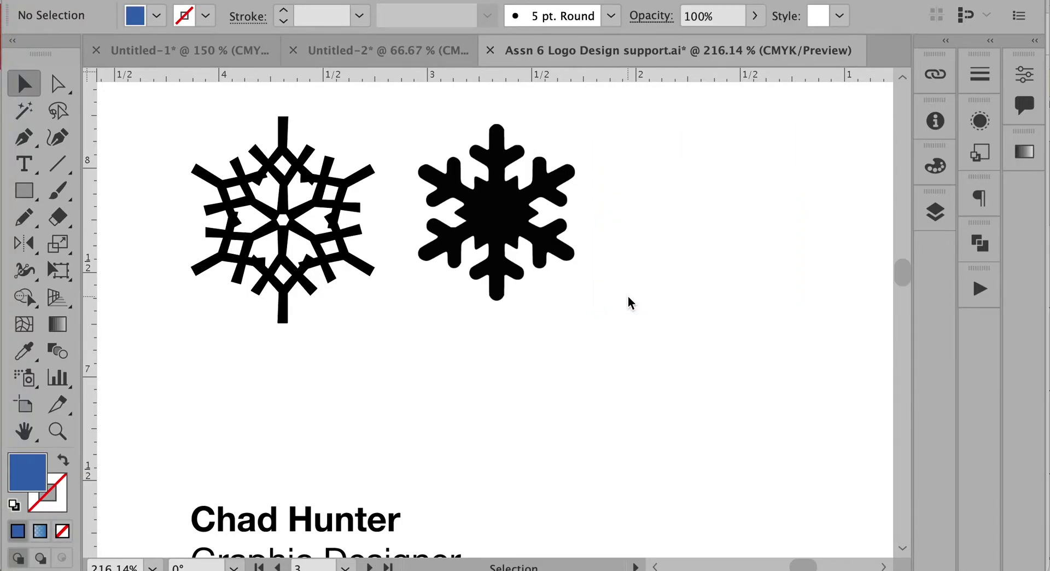
pyautogui.press('super+z')
pyautogui.press('super+z')
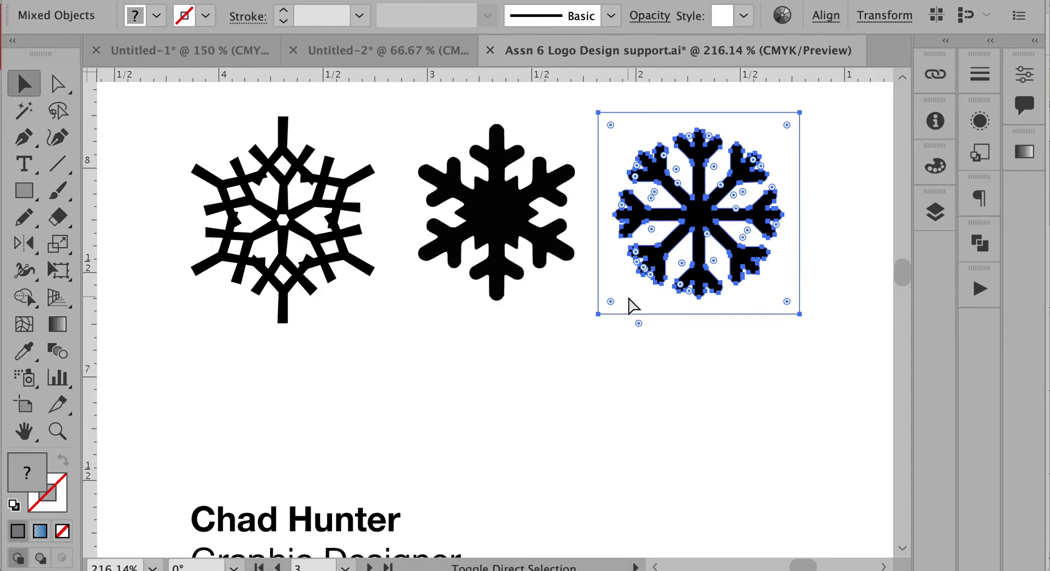
# Remove the traced snowflake's white background and rearrange the snowflakes so the traced one comes first in the row
pyautogui.press('super+z')
pyautogui.press('super+z')
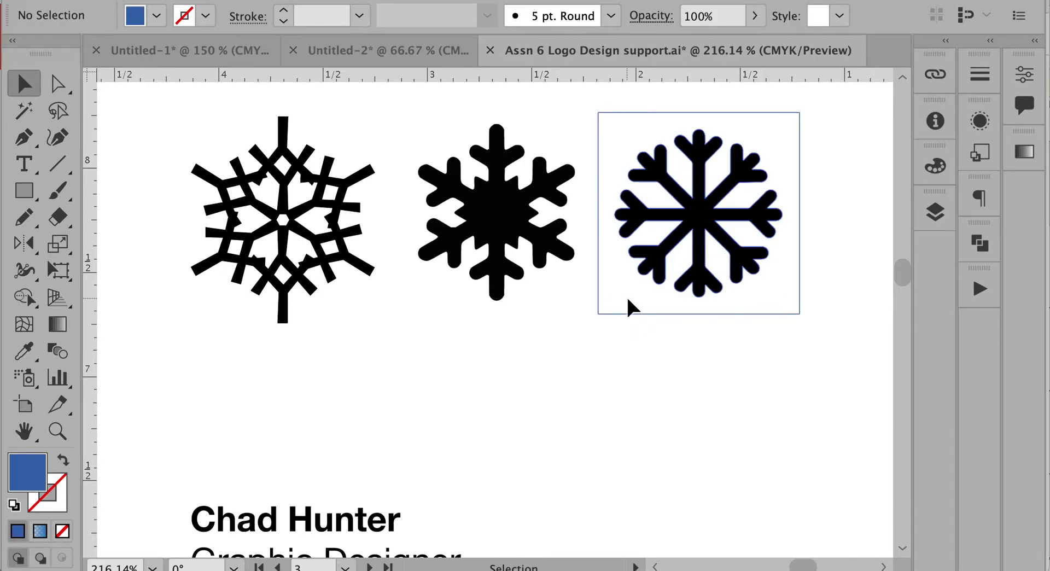
pyautogui.press('super+z')
pyautogui.moveTo(695, 226); pyautogui.dragTo(210, 382)
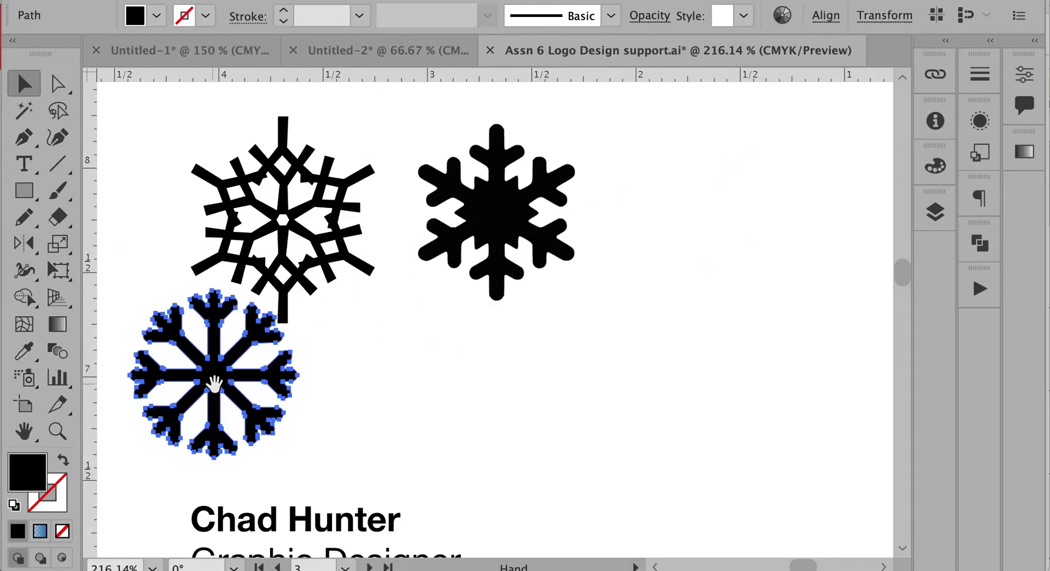
pyautogui.hscroll(-10, 618, 238)
pyautogui.click(619, 238)
pyautogui.moveTo(701, 350); pyautogui.dragTo(556, 228)
pyautogui.hscroll(10, 579, 205)
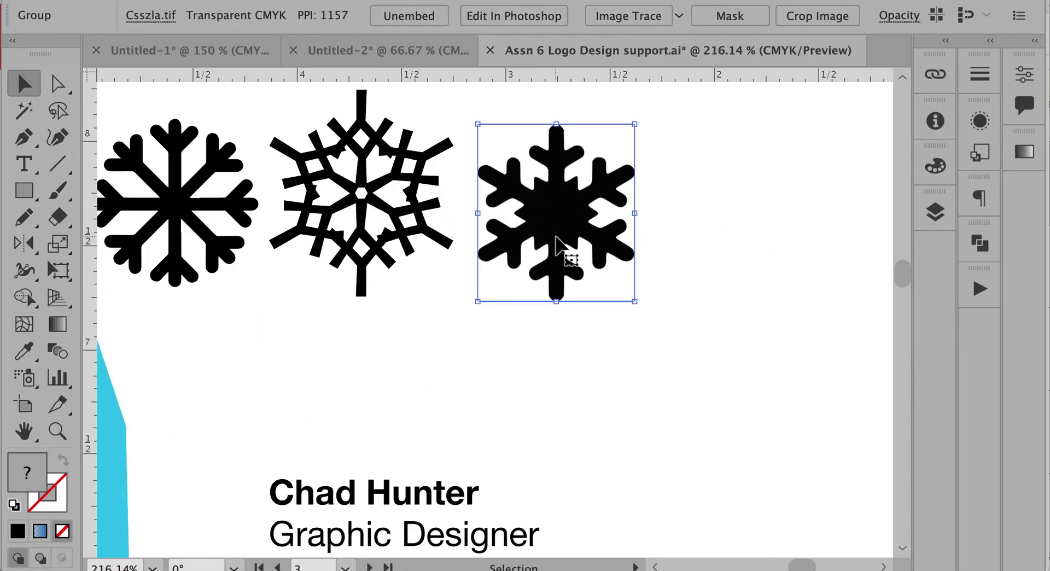
pyautogui.click(680, 17)
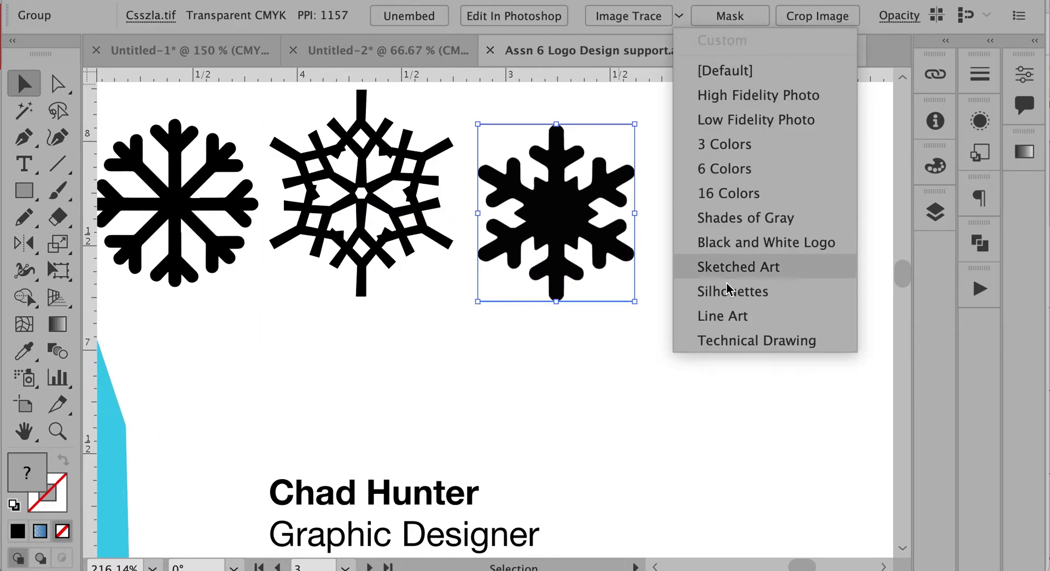
pyautogui.click(731, 316)
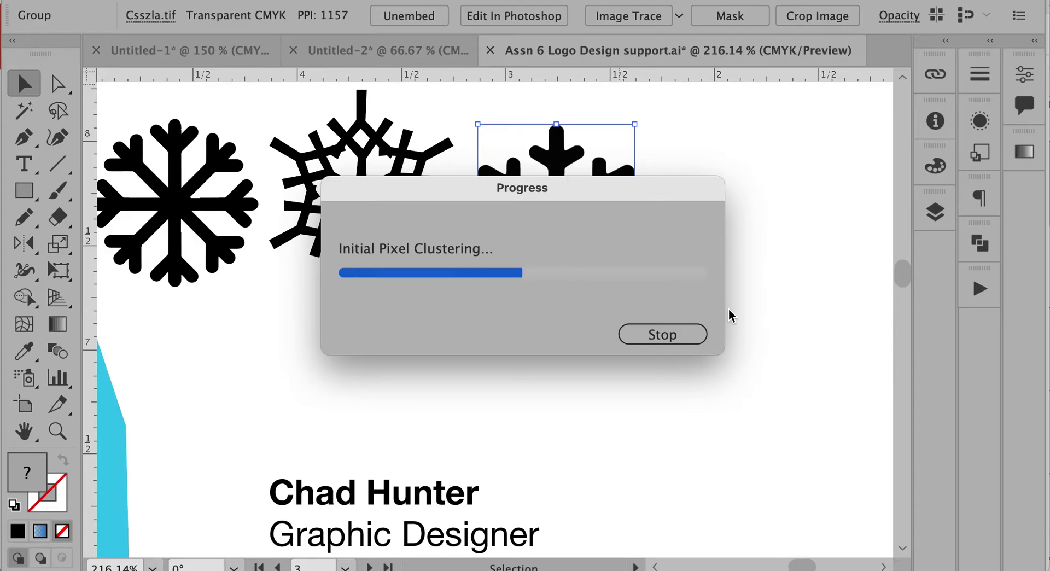
pyautogui.hotkey('ctrl', 'z')
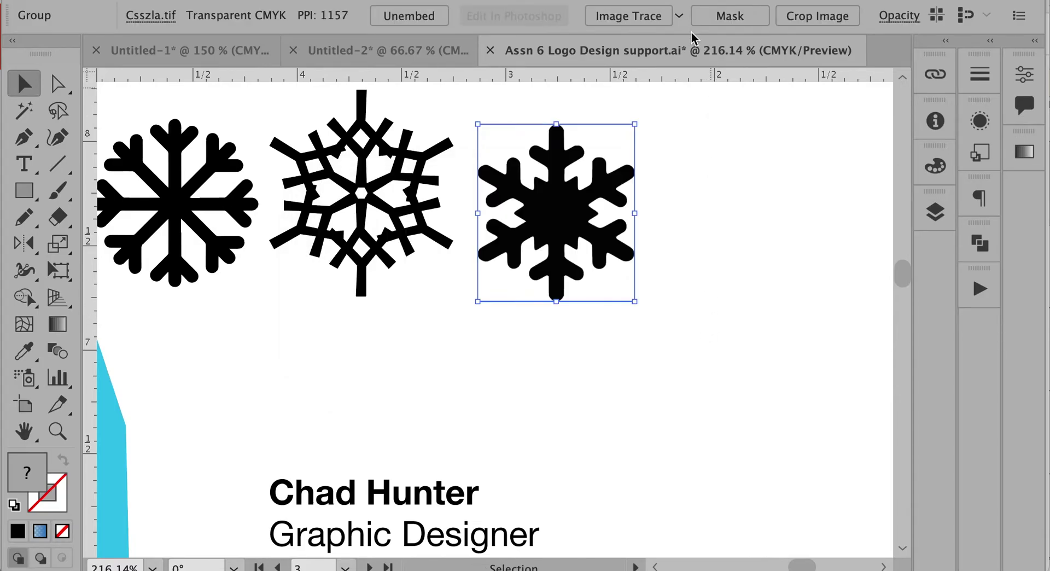
# Trace the solid six-armed snowflake image with the Black and White Logo preset and expand it into paths
pyautogui.click(679, 16)
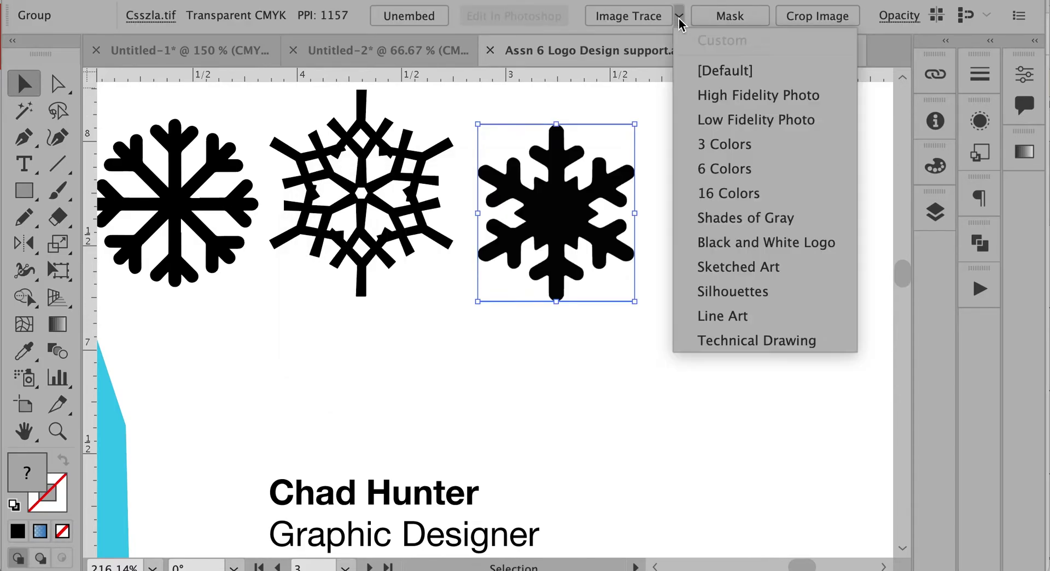
pyautogui.click(721, 252)
pyautogui.click(612, 17)
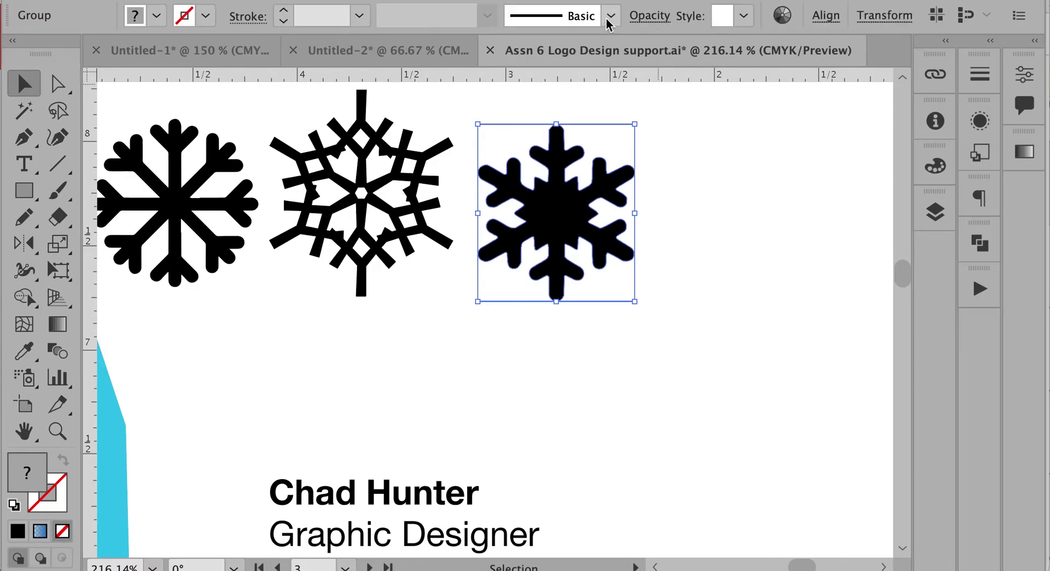
# Ungroup the traced six-armed snowflake and delete its white background shape
pyautogui.hotkey('ctrl', 'shift', 'g')
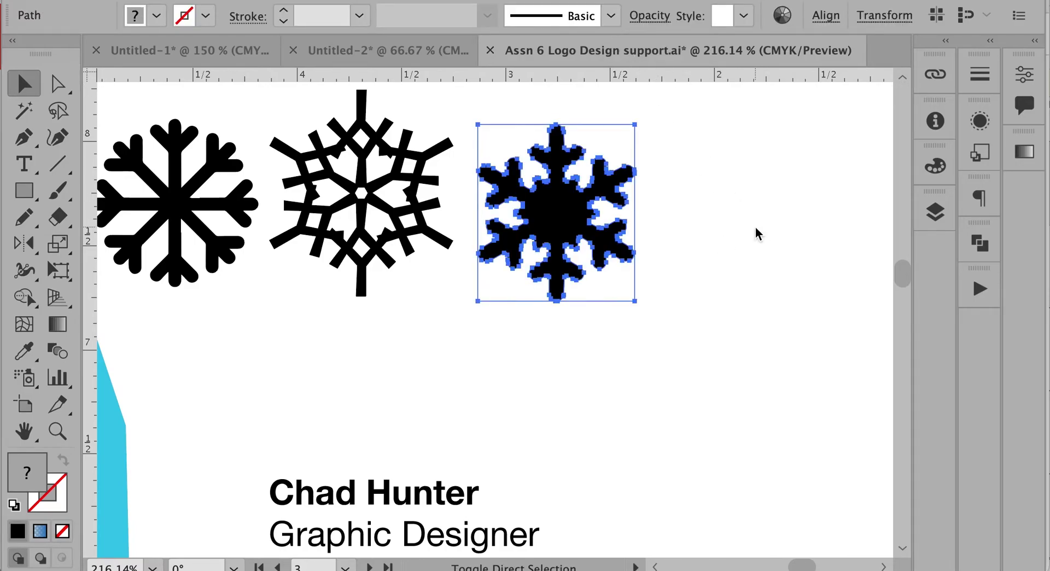
pyautogui.click(761, 237)
pyautogui.click(591, 140)
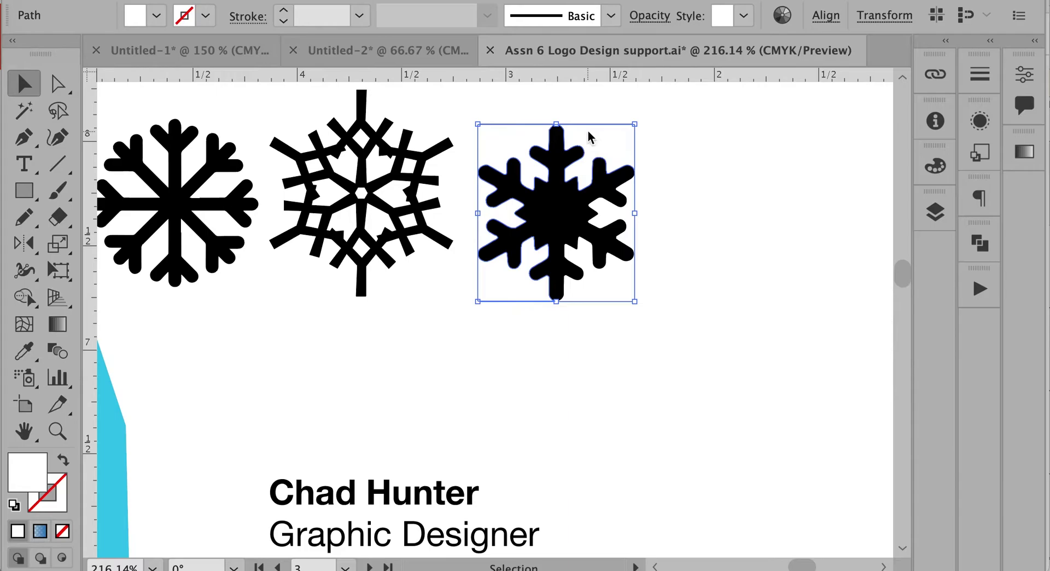
pyautogui.press('Delete')
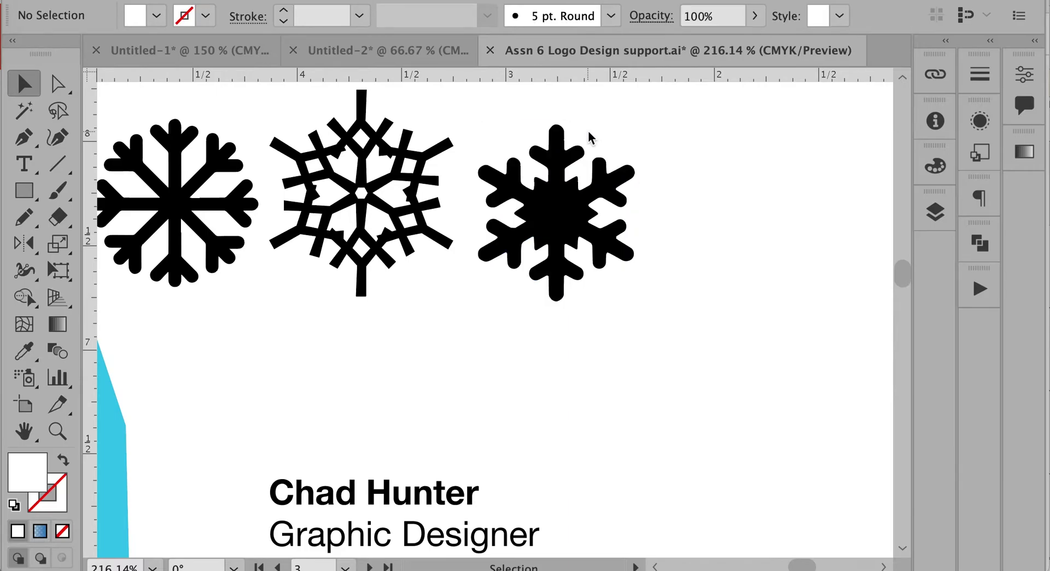
# Try moving the solid six-armed snowflake's black shape away from its background and undo the move
pyautogui.moveTo(556, 215); pyautogui.dragTo(556, 208)
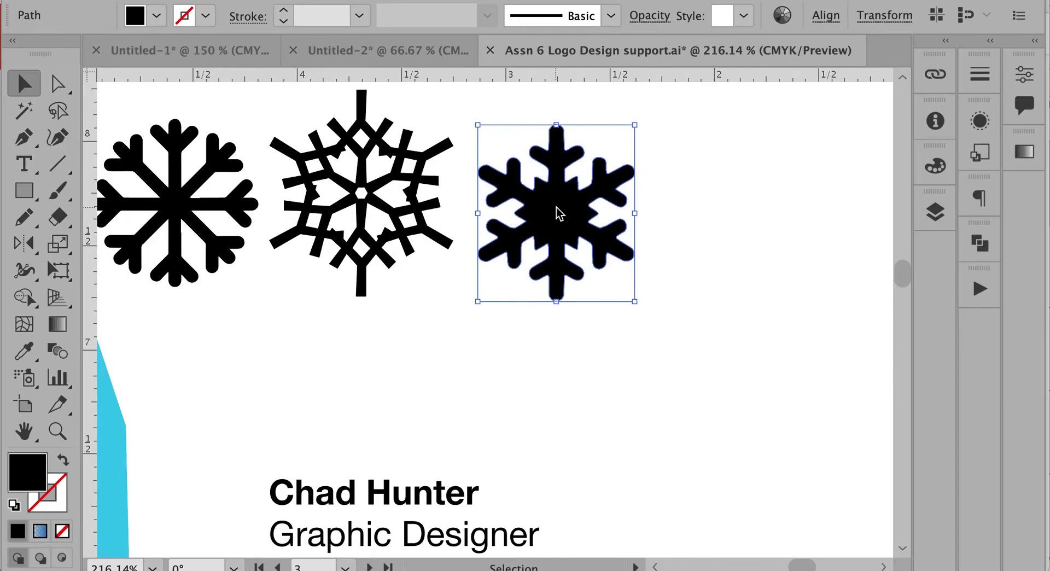
pyautogui.moveTo(557, 215); pyautogui.dragTo(639, 228)
pyautogui.hotkey('ctrl', 'z')
pyautogui.click(673, 230)
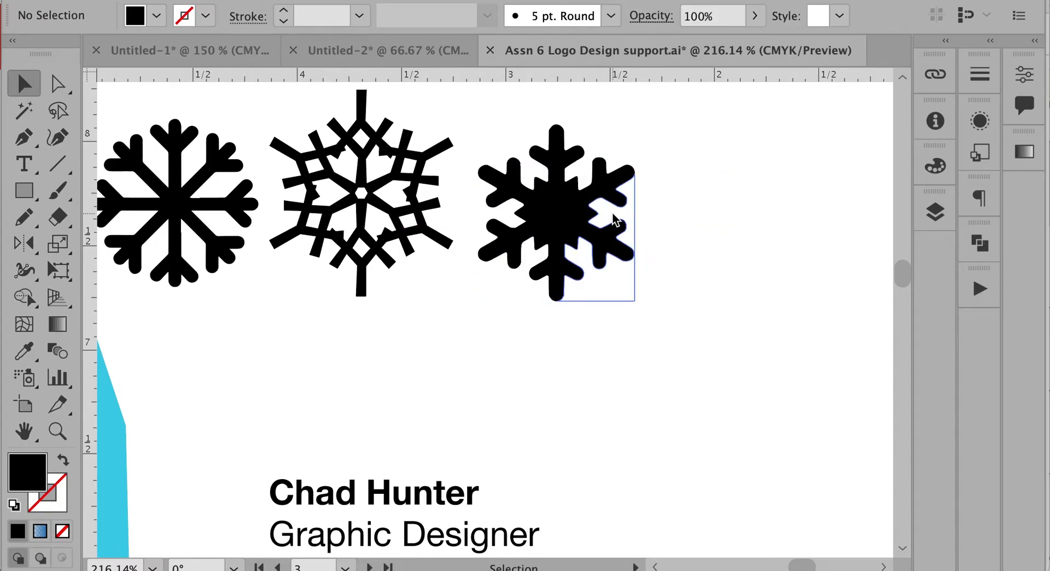
# Delete the leftover white background pieces around the arms of the traced solid six-armed snowflake
pyautogui.click(616, 220)
pyautogui.click(517, 277)
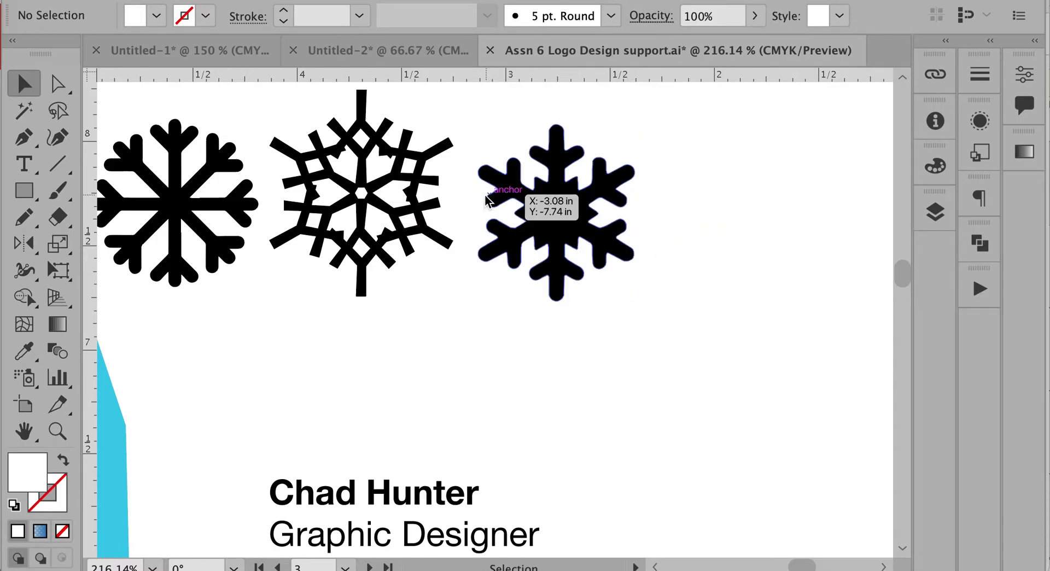
pyautogui.moveTo(434, 304); pyautogui.dragTo(440, 302)
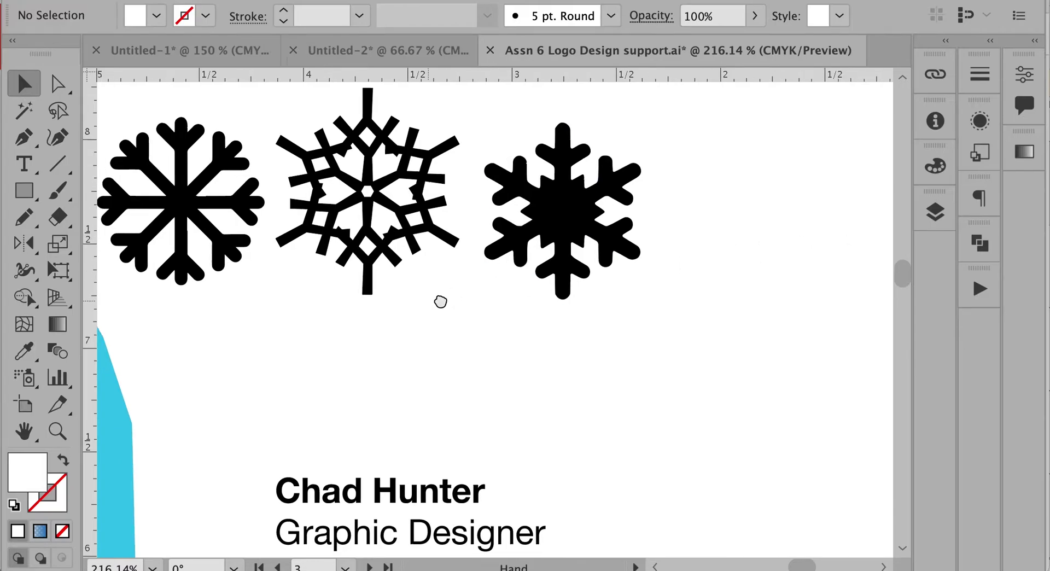
pyautogui.keyDown('ctrl'); pyautogui.keyDown('alt'); pyautogui.click(572, 305); pyautogui.keyUp('alt'); pyautogui.keyUp('ctrl')
pyautogui.keyDown('ctrl'); pyautogui.keyDown('alt'); pyautogui.click(514, 349); pyautogui.keyUp('alt'); pyautogui.keyUp('ctrl')
pyautogui.moveTo(514, 349); pyautogui.dragTo(704, 270)
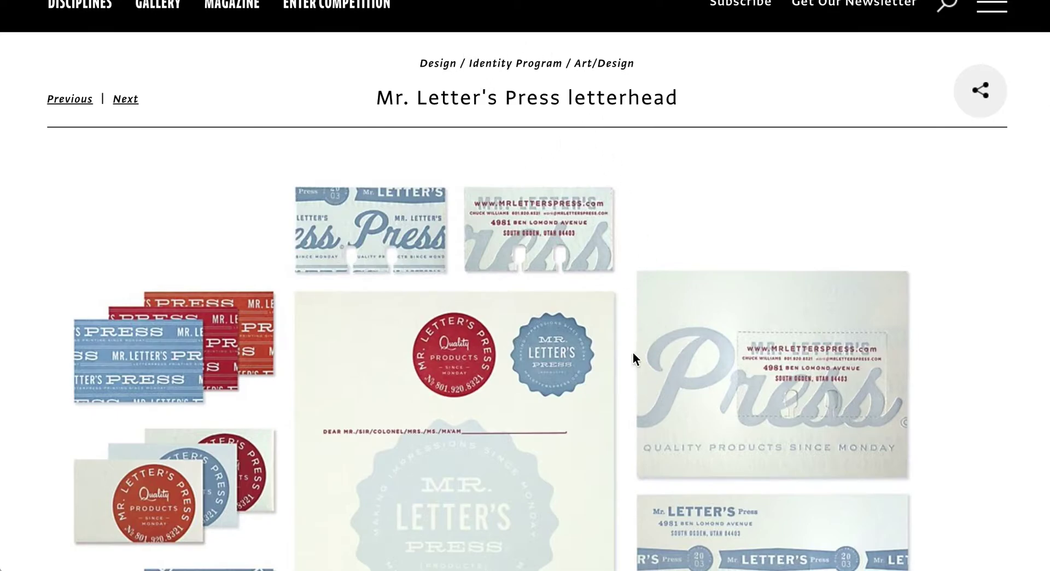
# Examine how the Mr. Letter's Press identity program applies its logo, colours and patterns to cards, letterhead and envelopes
pyautogui.scroll(-3, 633, 354)
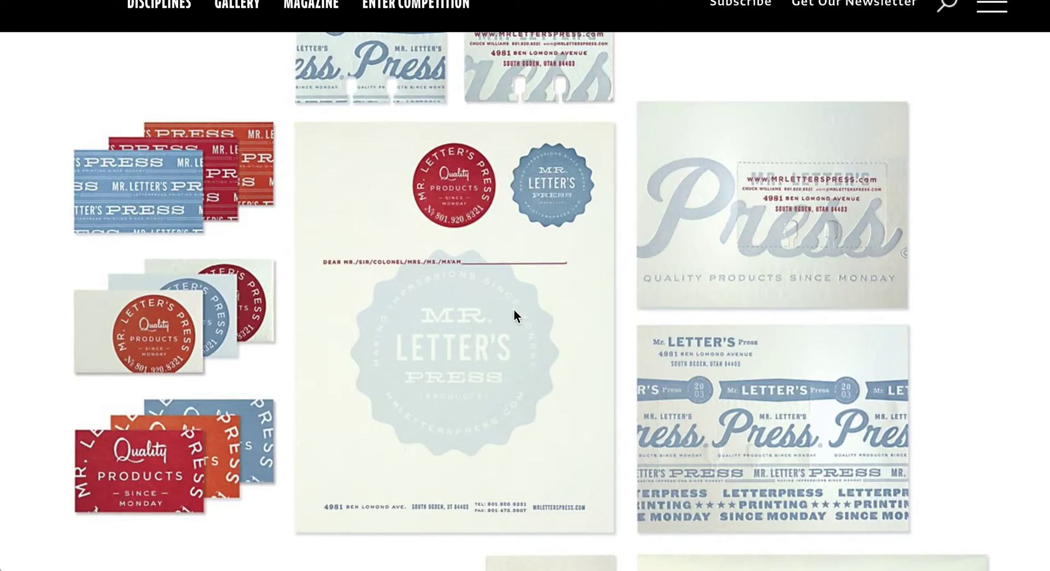
pyautogui.scroll(-2, 479, 500)
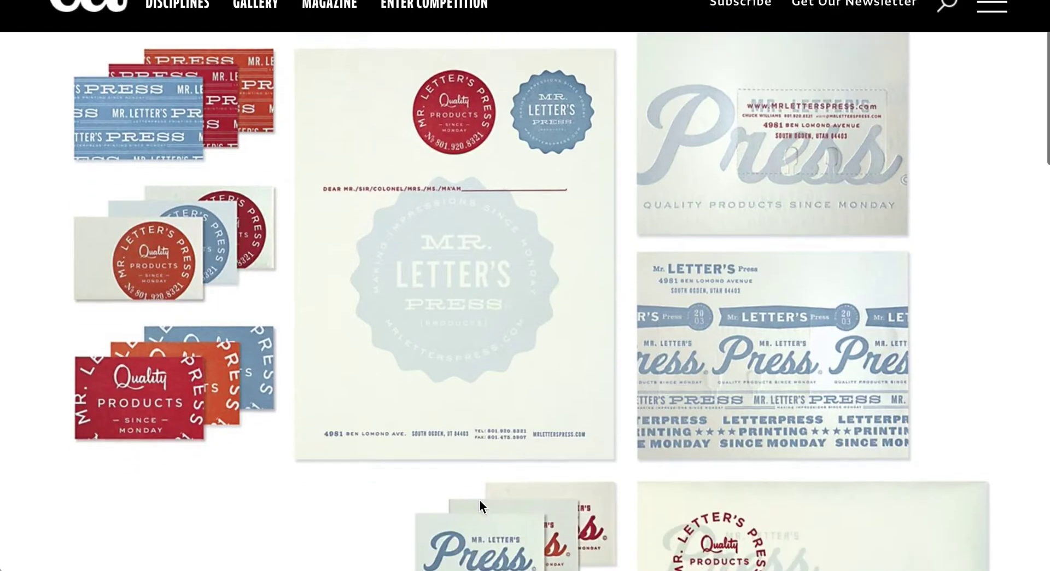
pyautogui.scroll(3, 479, 500)
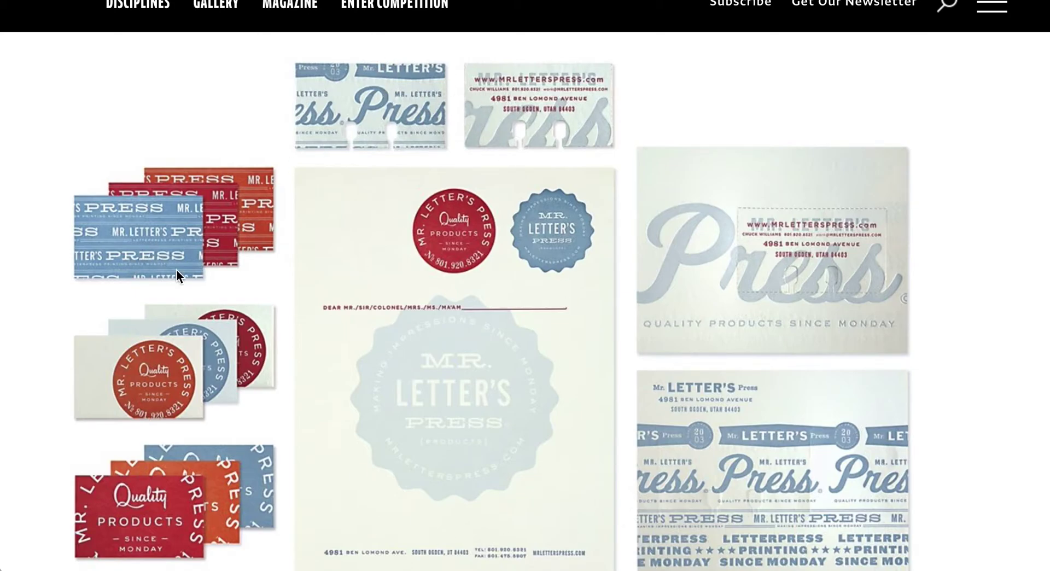
pyautogui.scroll(-3, 170, 196)
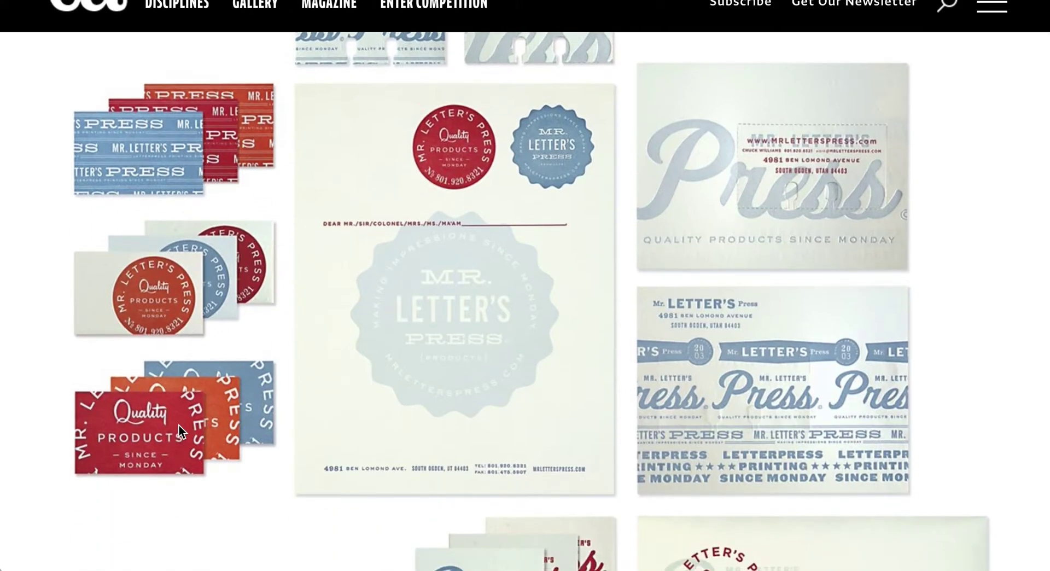
pyautogui.scroll(-5, 160, 385)
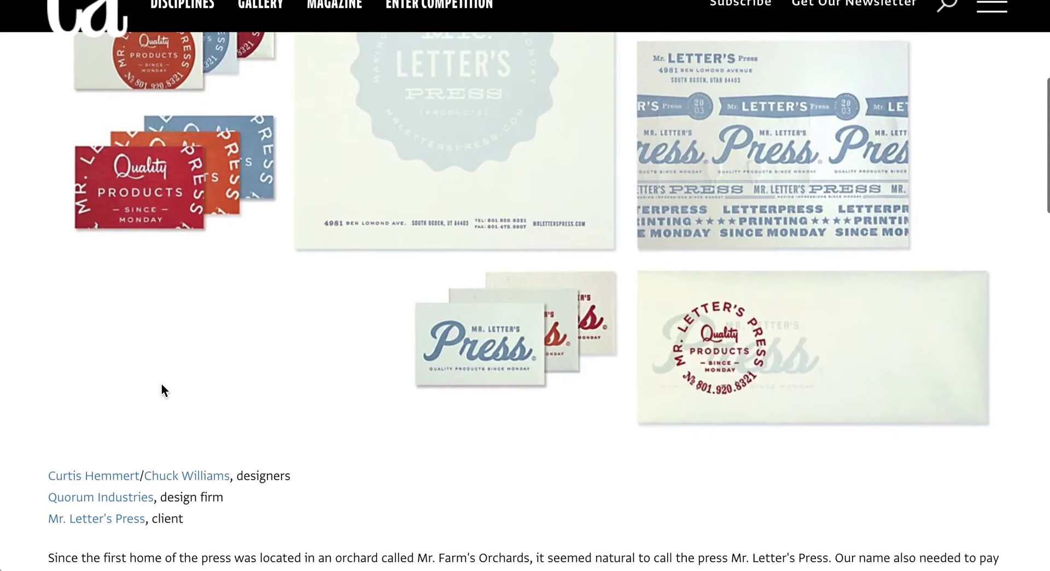
pyautogui.scroll(3, 160, 383)
pyautogui.scroll(2, 161, 383)
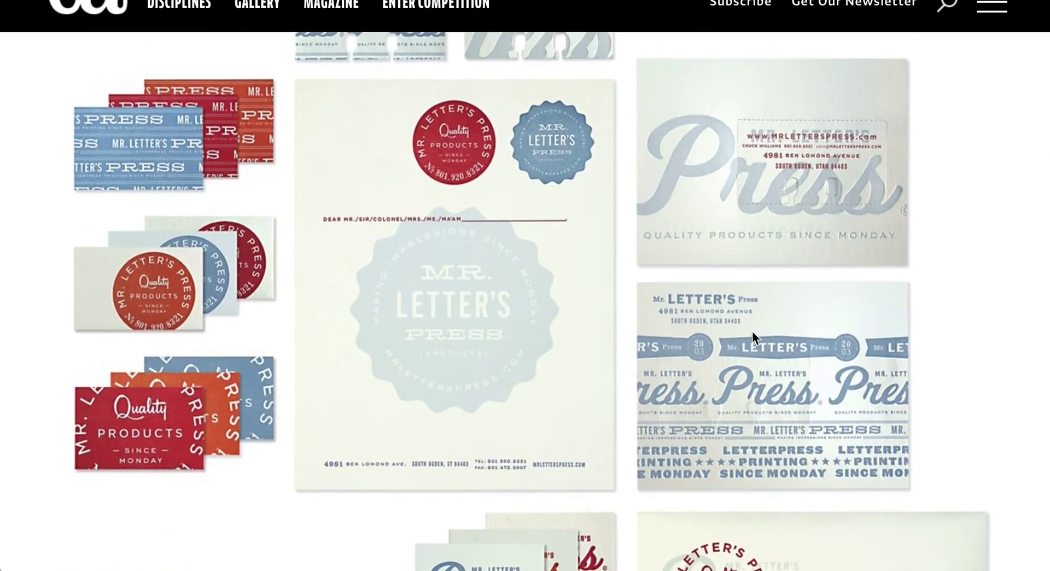
pyautogui.scroll(-4, 766, 349)
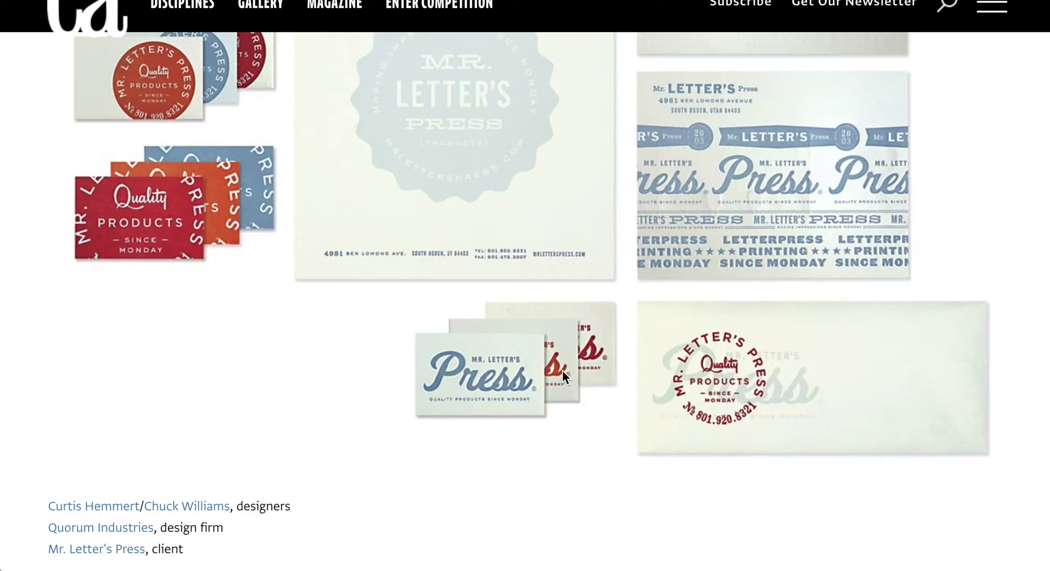
pyautogui.scroll(1, 512, 379)
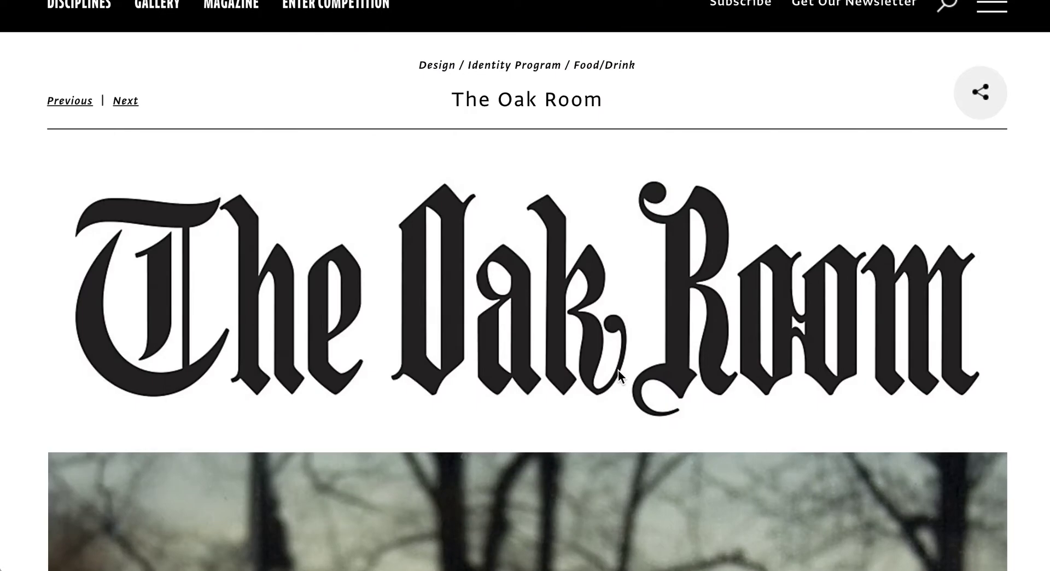
# Examine The Oak Room identity program for how its wordmark and oak-leaf monogram are used on signage, menus, matchboxes, tableware and patterns
pyautogui.scroll(-15, 619, 369)
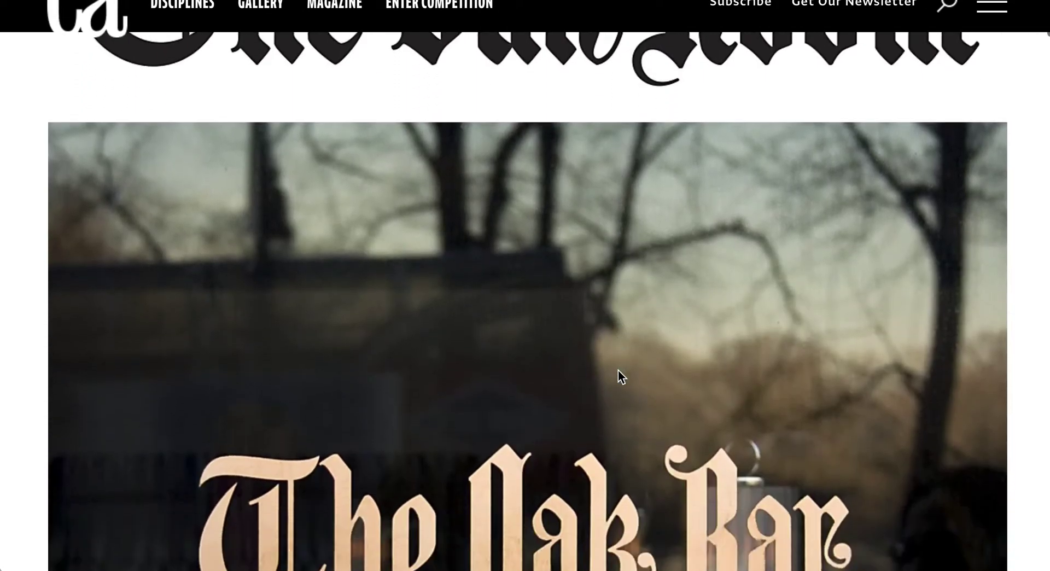
pyautogui.scroll(-8, 618, 370)
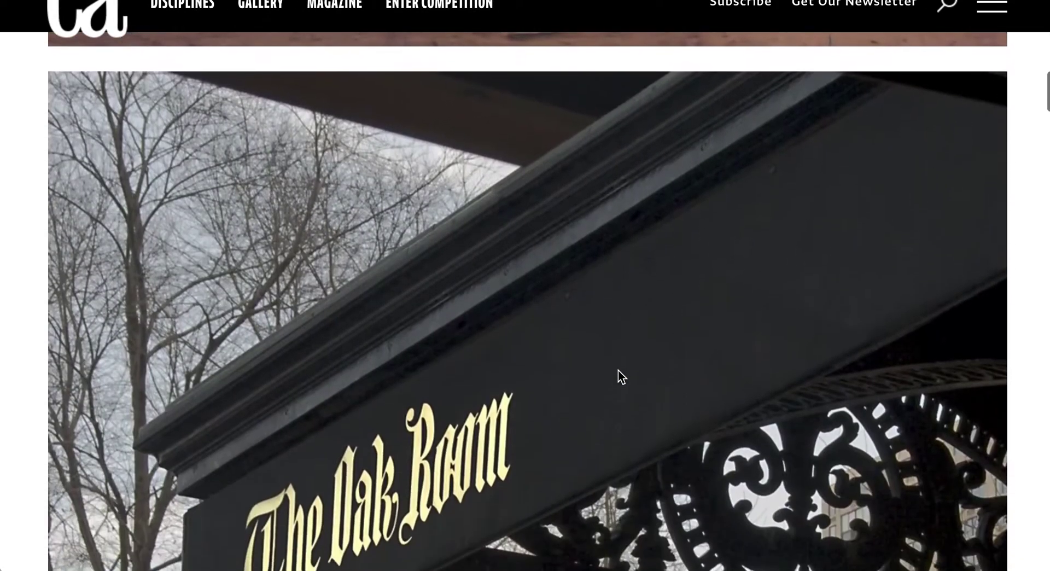
pyautogui.scroll(-3, 618, 370)
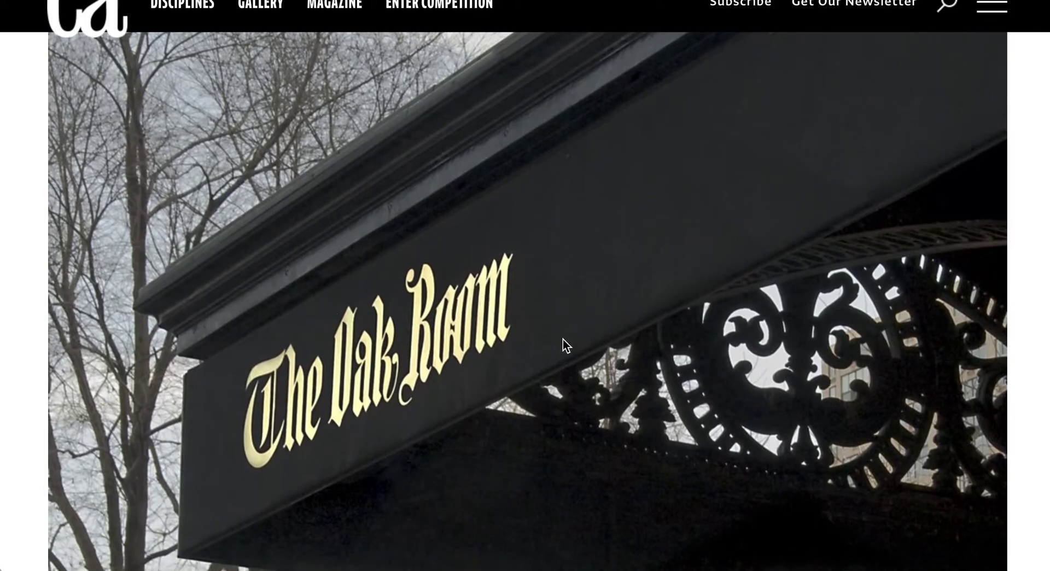
pyautogui.scroll(-12, 575, 332)
pyautogui.scroll(-4, 574, 332)
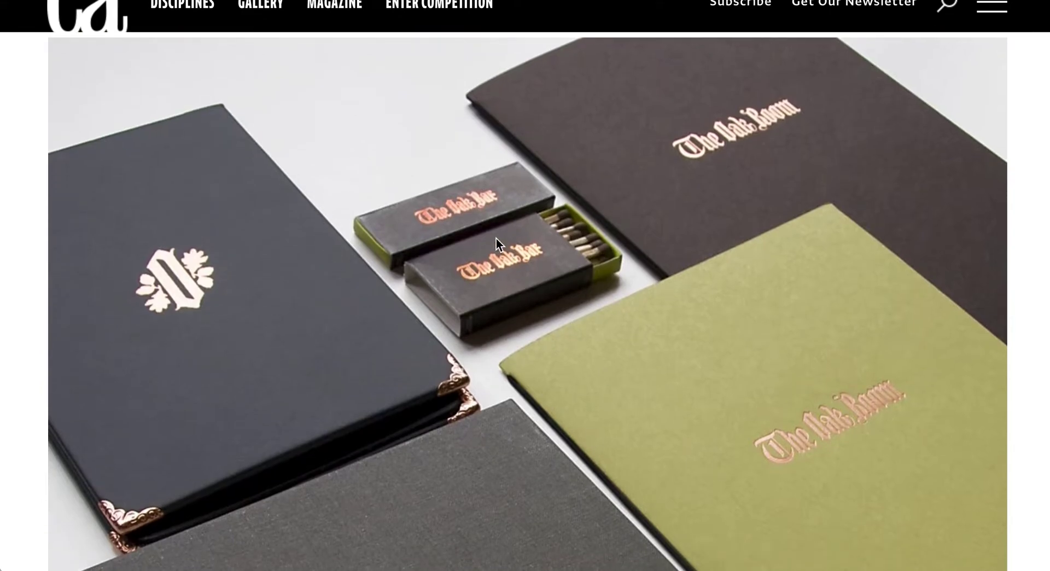
pyautogui.scroll(-13, 570, 350)
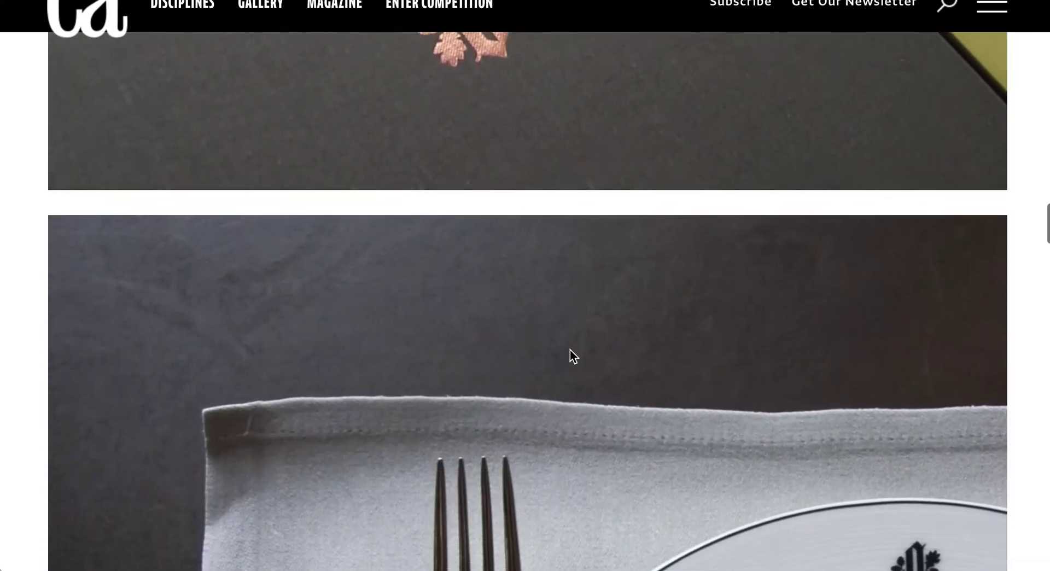
pyautogui.scroll(6, 571, 352)
pyautogui.scroll(-2, 563, 355)
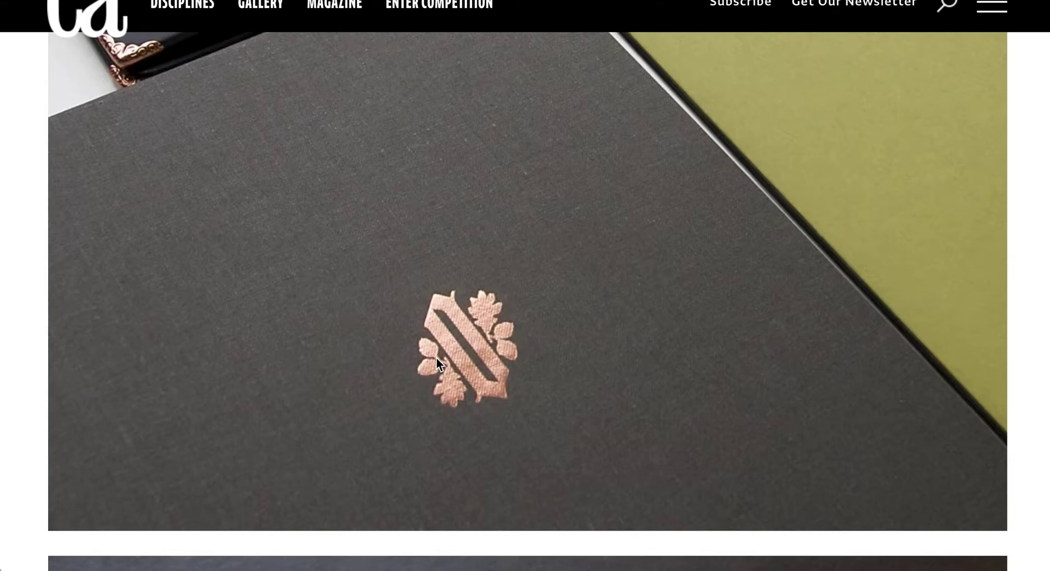
pyautogui.scroll(-6, 609, 365)
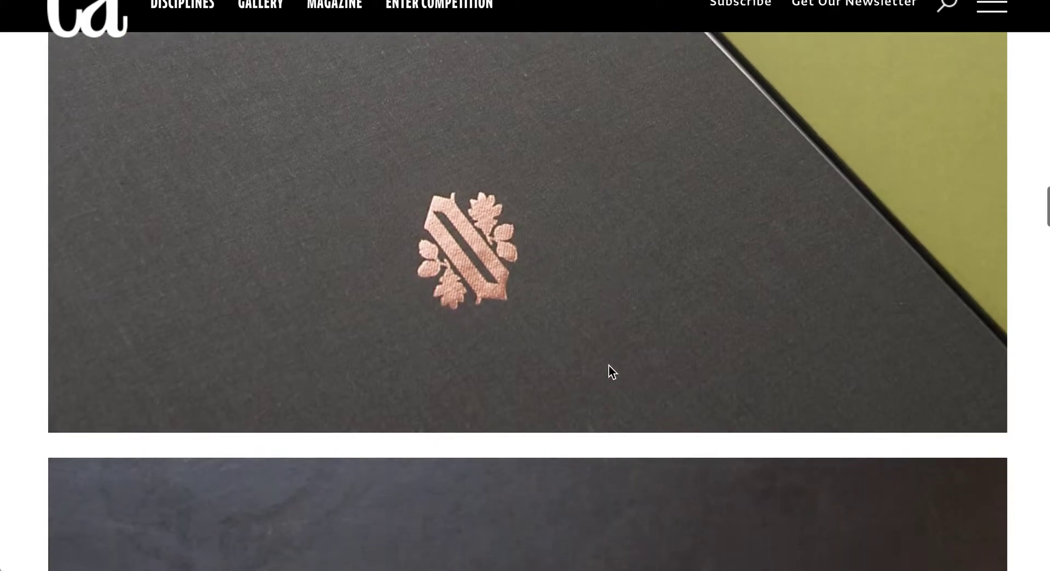
pyautogui.scroll(-6, 609, 365)
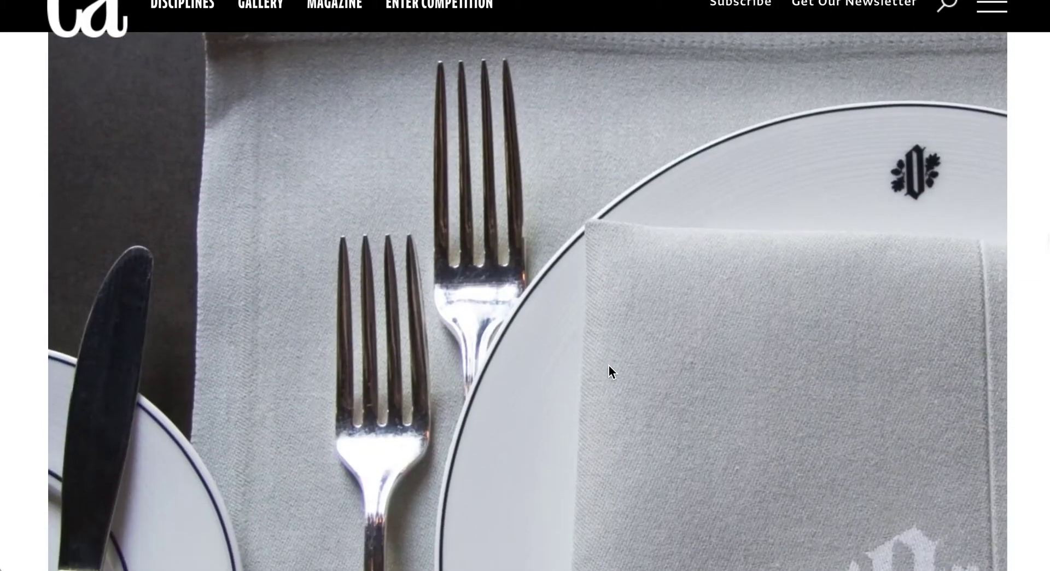
pyautogui.scroll(-12, 780, 343)
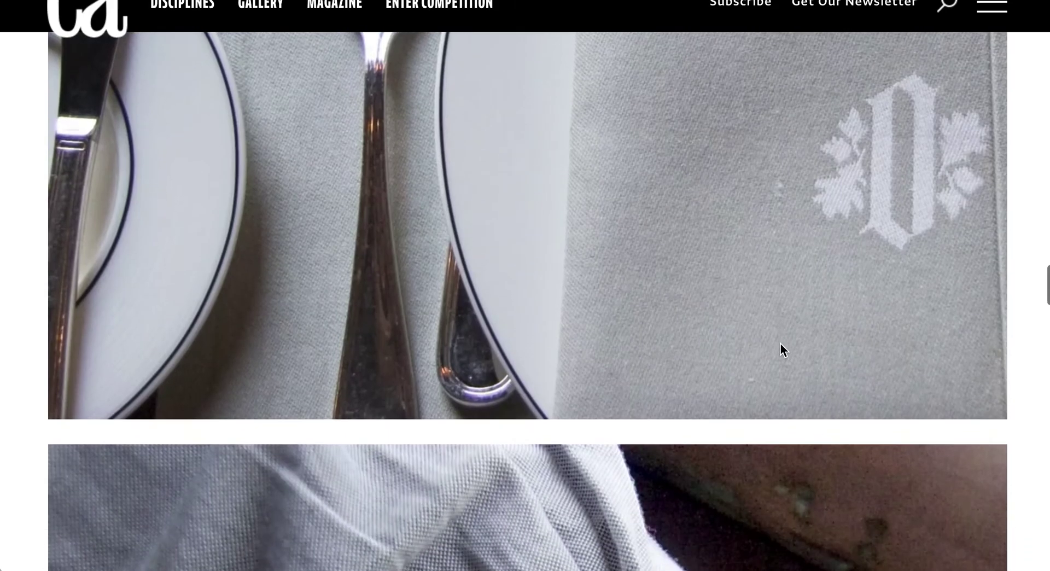
pyautogui.scroll(-15, 781, 343)
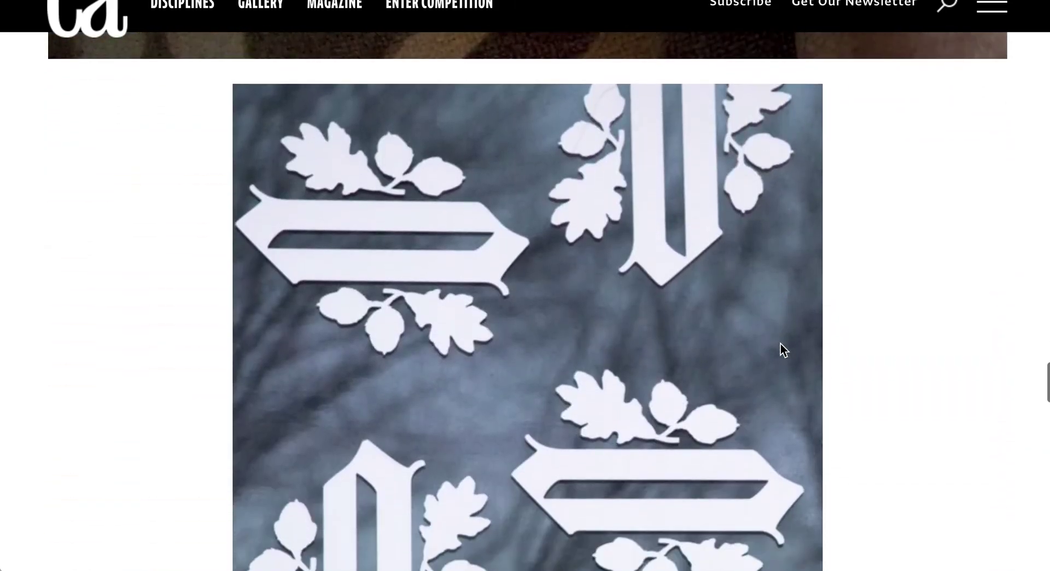
pyautogui.scroll(-3, 781, 344)
pyautogui.scroll(15, 780, 343)
pyautogui.scroll(20, 780, 343)
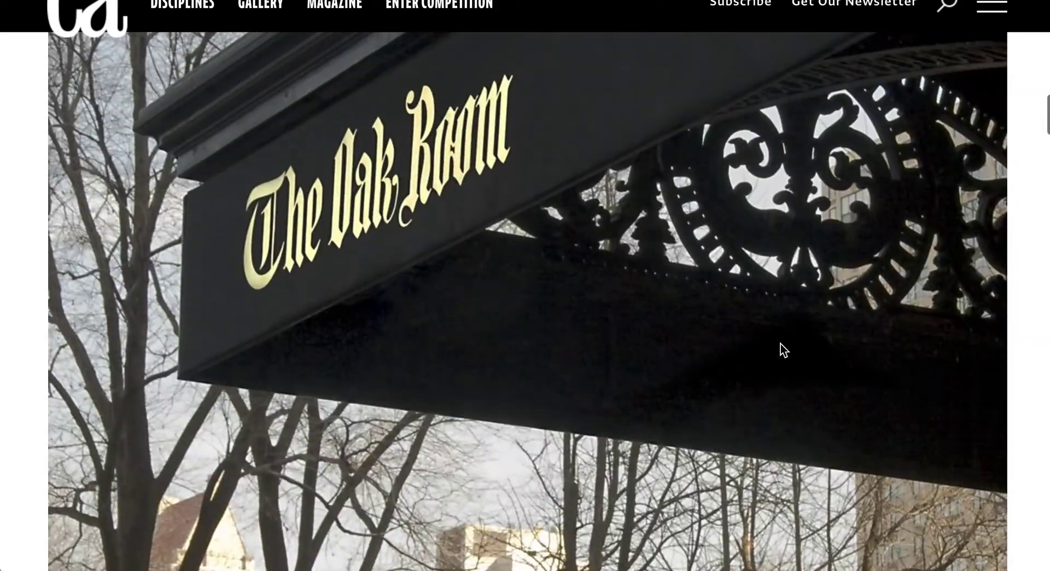
pyautogui.scroll(10, 780, 343)
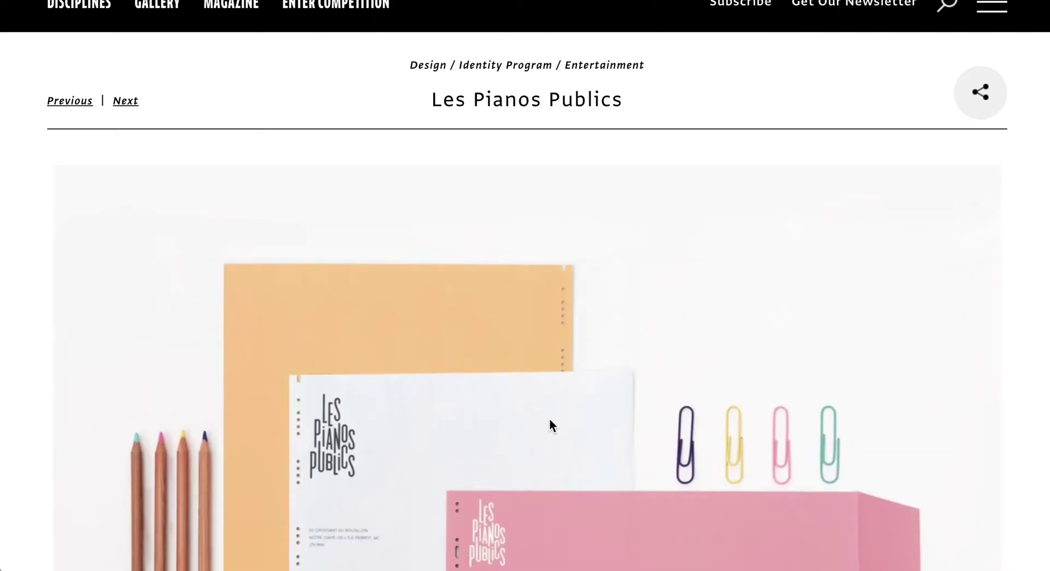
# Examine the Les Pianos Publics identity program for how its logo, colours and dot-and-dash pattern are used on stationery and concert posters
pyautogui.scroll(-1, 551, 412)
pyautogui.scroll(-4, 550, 412)
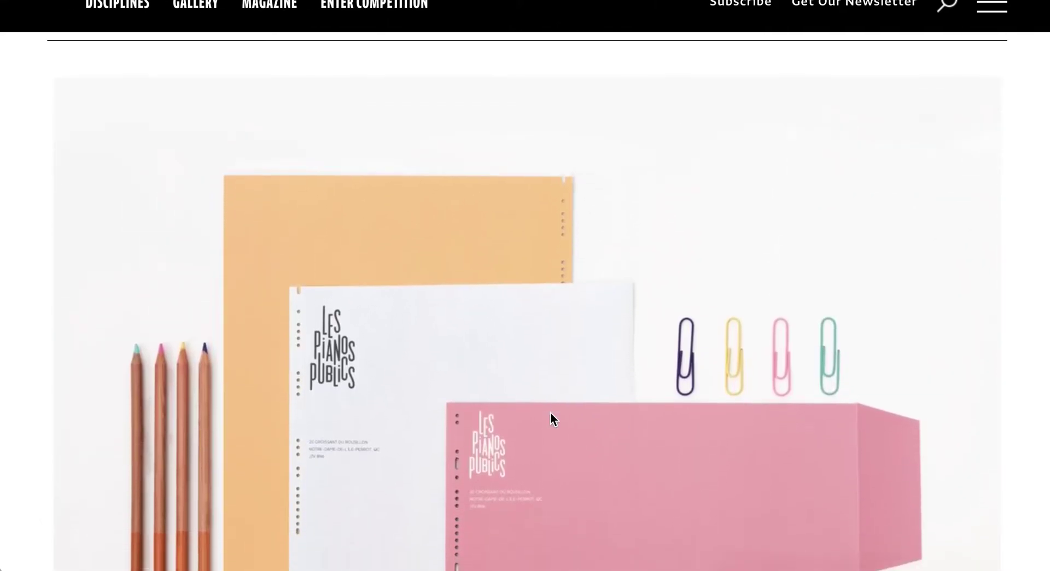
pyautogui.scroll(-10, 551, 415)
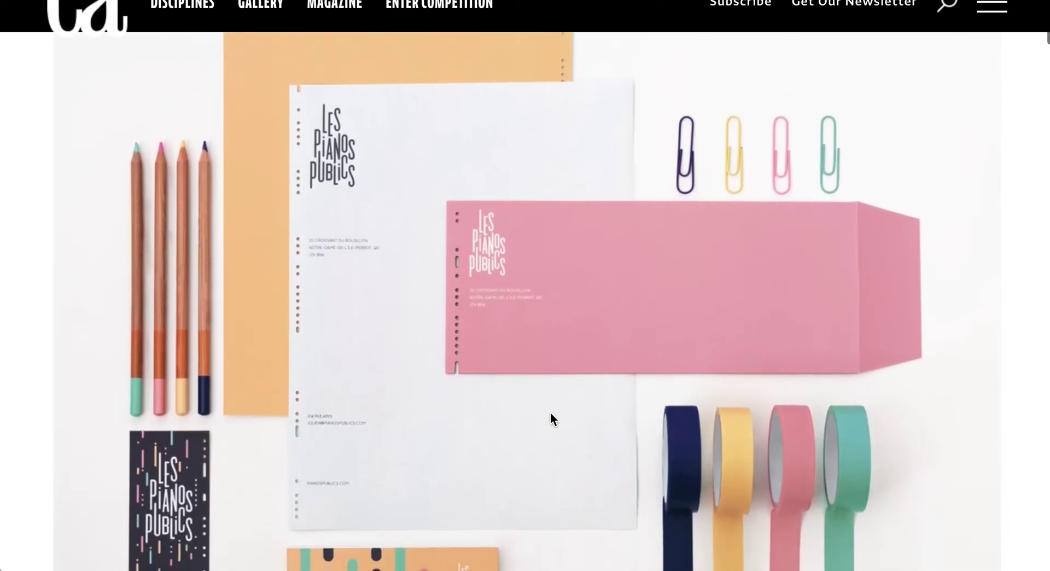
pyautogui.scroll(5, 551, 412)
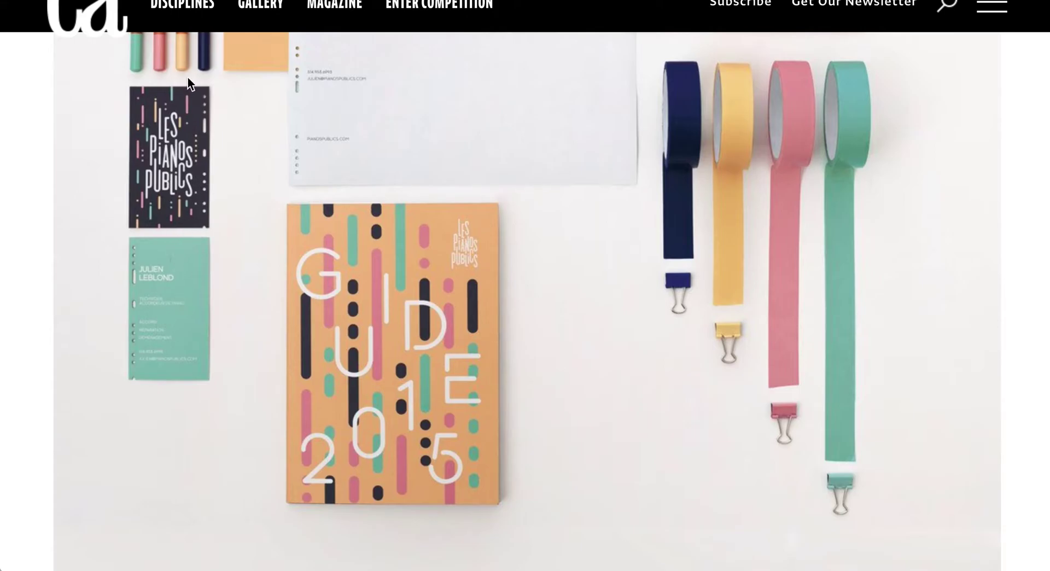
pyautogui.scroll(10, 417, 383)
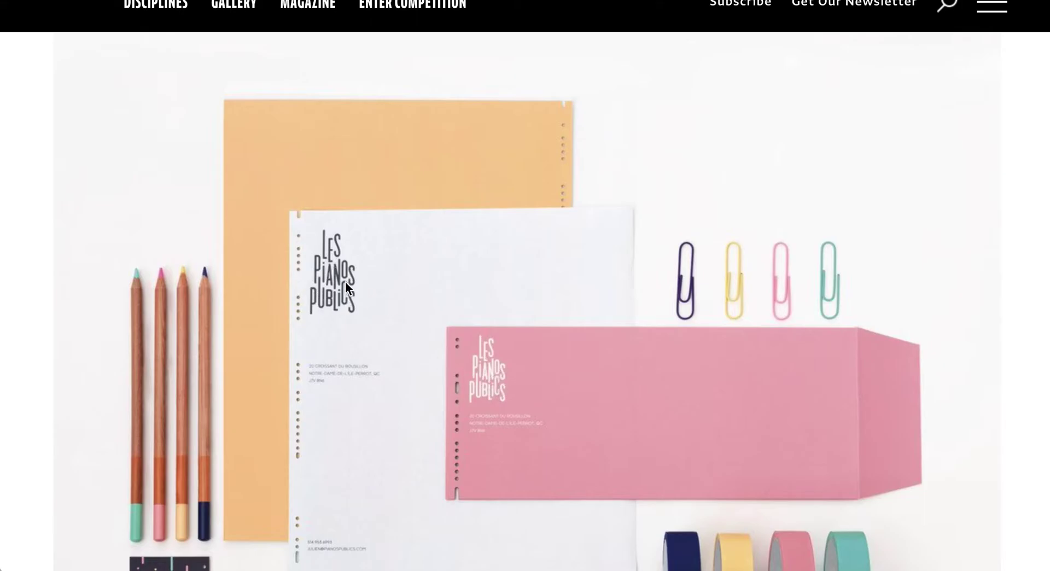
pyautogui.scroll(-18, 439, 372)
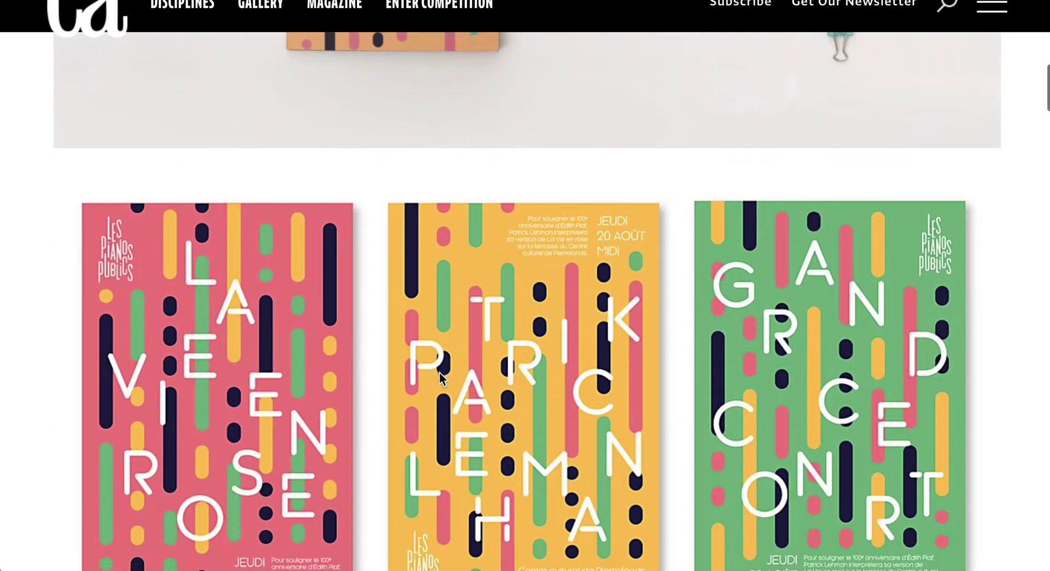
pyautogui.scroll(-1, 438, 372)
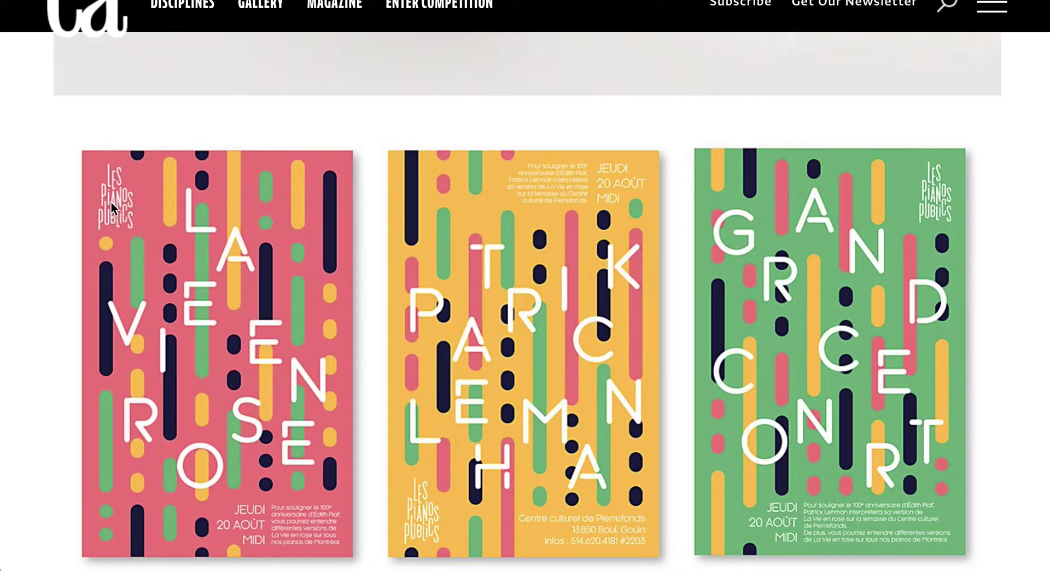
pyautogui.scroll(-1, 341, 320)
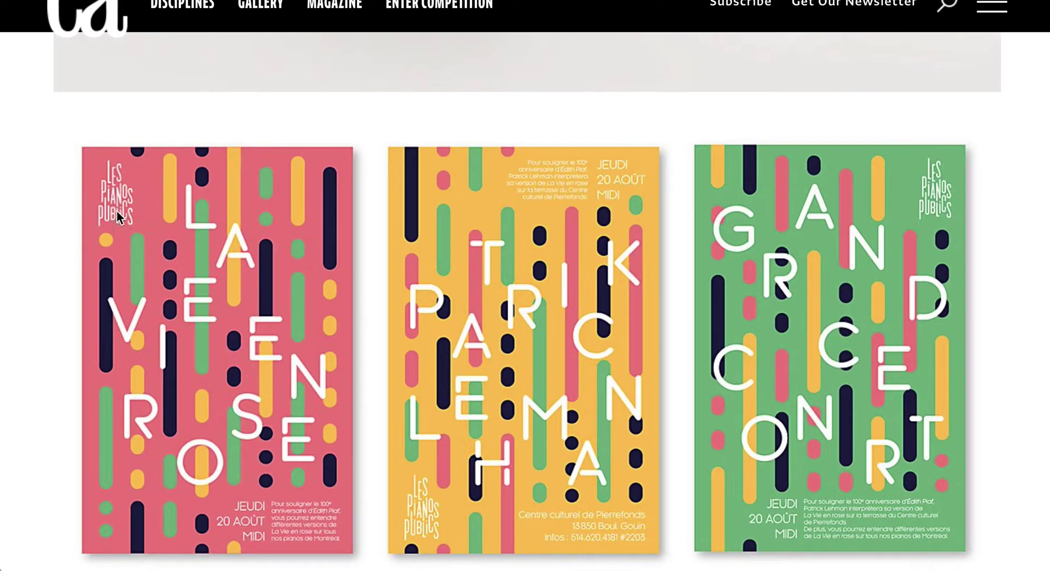
# Study the close-ups of the Les Pianos Publics guide cover, perforated letterhead, envelope and business cards, and read the project description
pyautogui.scroll(-10, 294, 288)
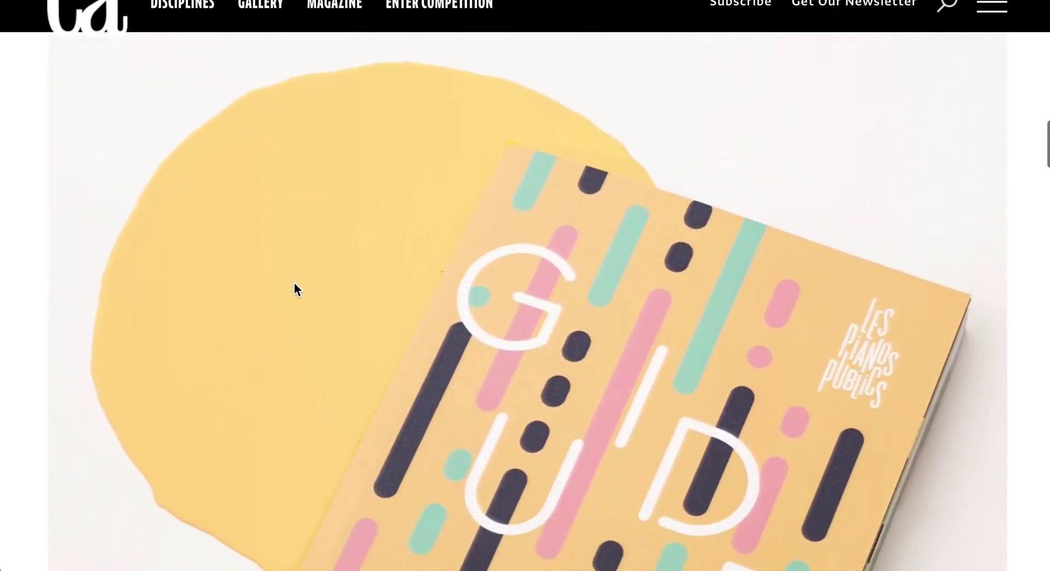
pyautogui.scroll(-5, 294, 282)
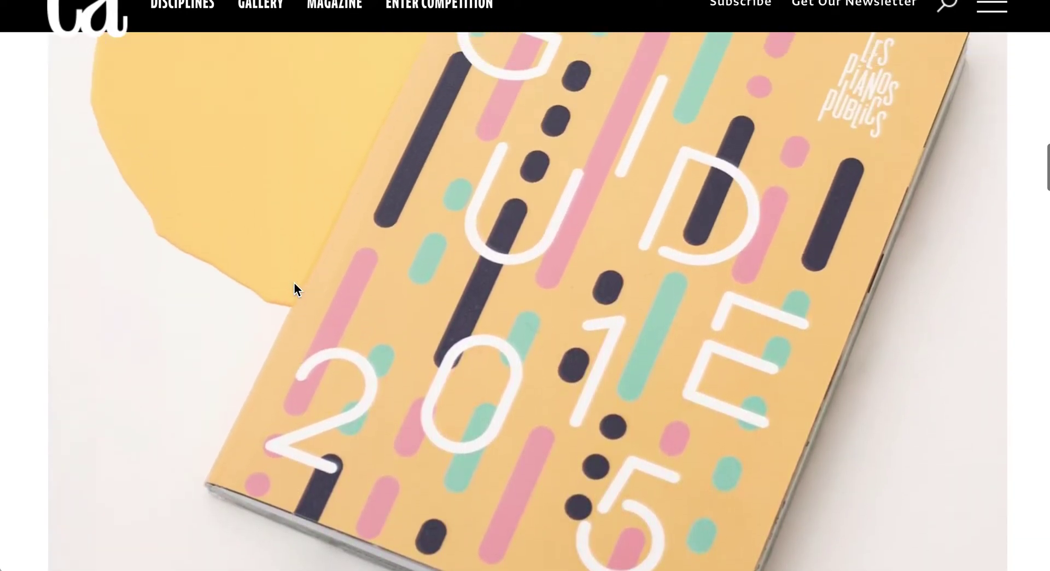
pyautogui.scroll(-10, 294, 282)
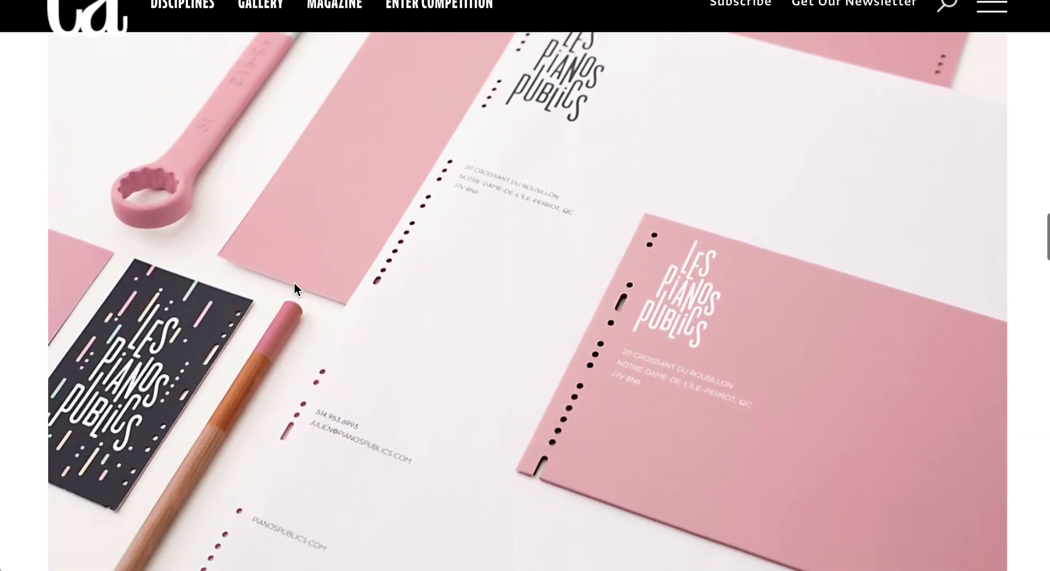
pyautogui.scroll(3, 294, 282)
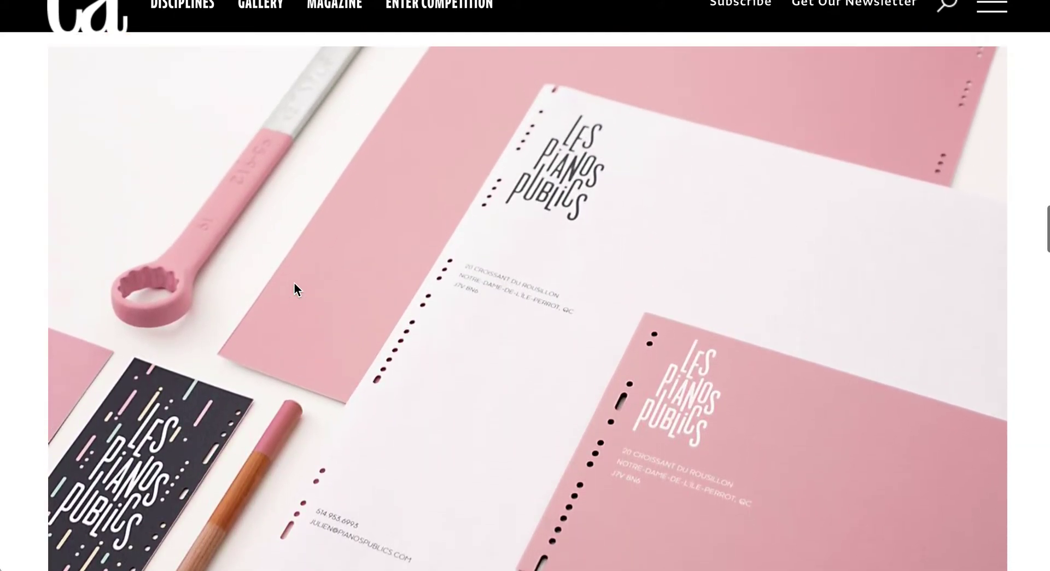
pyautogui.scroll(-5, 294, 283)
pyautogui.scroll(2, 399, 254)
pyautogui.scroll(1, 398, 254)
pyautogui.scroll(5, 723, 331)
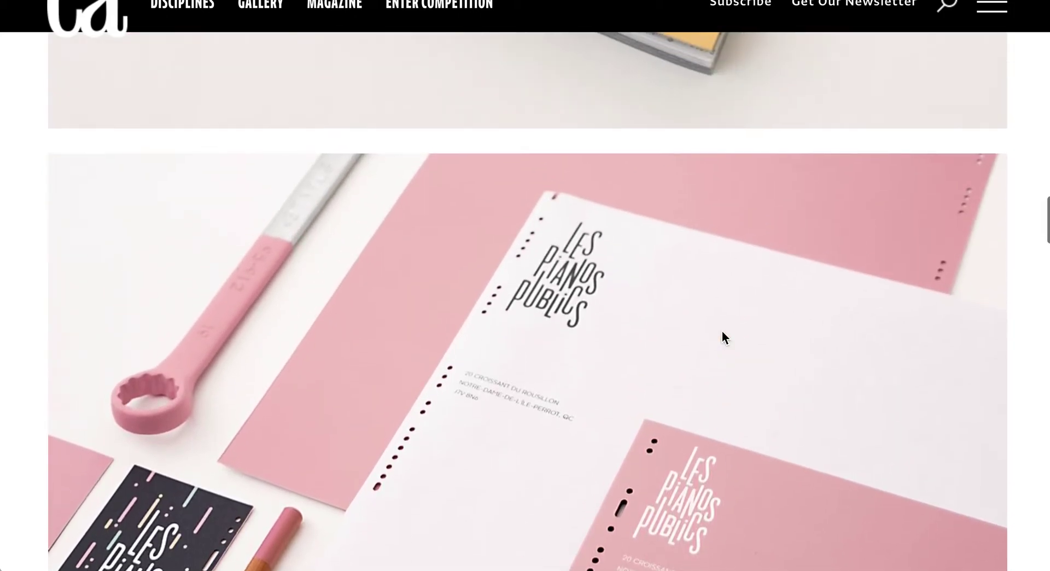
pyautogui.scroll(-20, 723, 330)
pyautogui.scroll(-4, 722, 331)
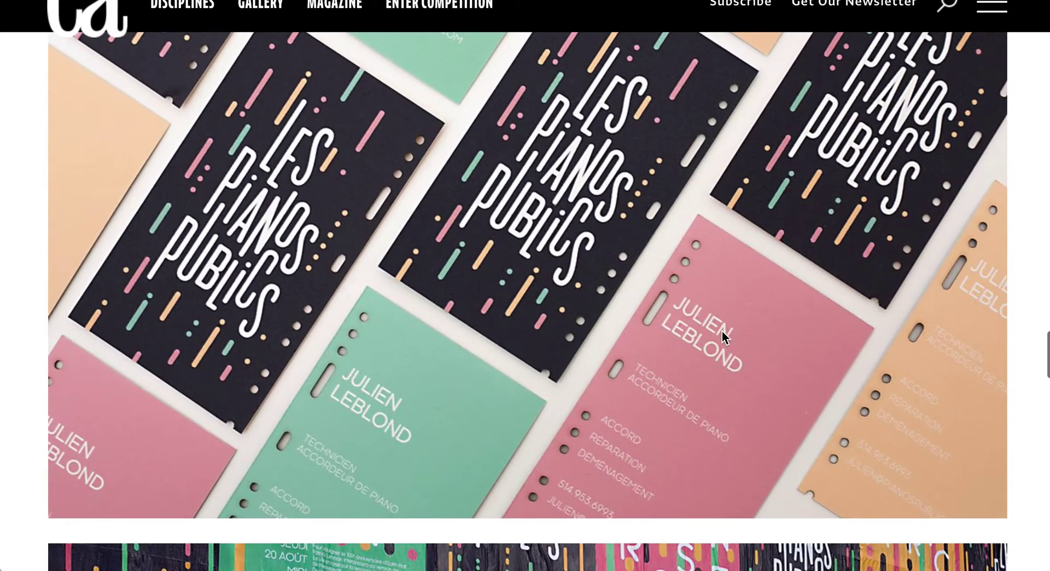
pyautogui.scroll(1, 722, 330)
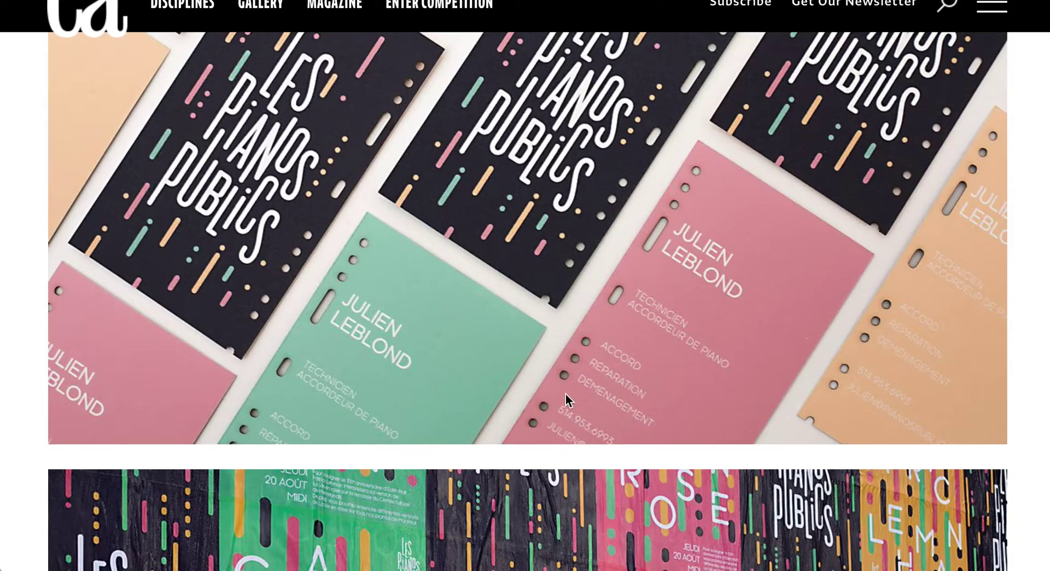
pyautogui.scroll(-15, 566, 393)
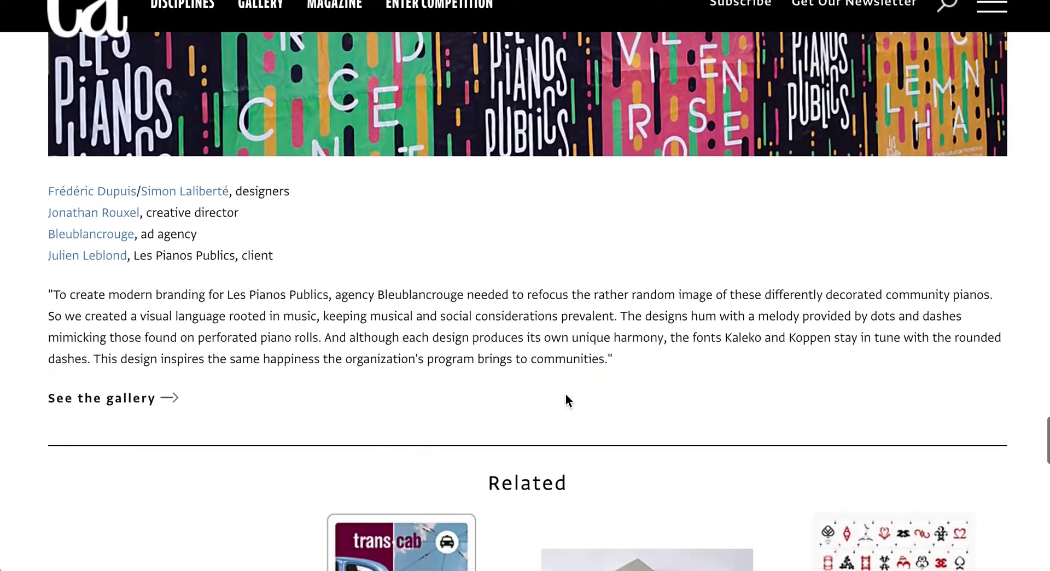
pyautogui.scroll(-7, 566, 393)
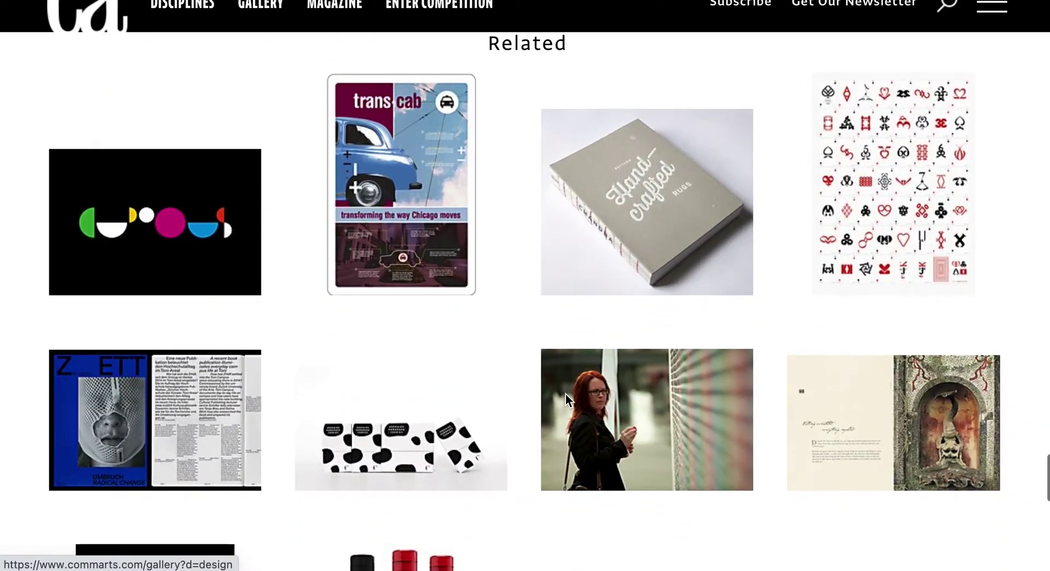
pyautogui.scroll(-2, 566, 393)
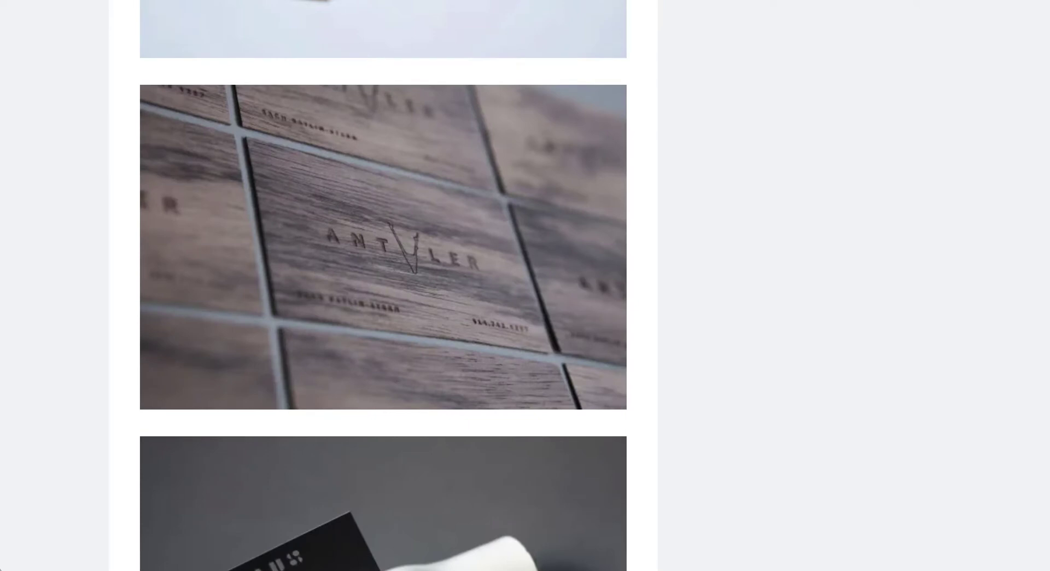
# Examine the first two designers' business cards in the UPrinting blog article for lettering, foil patterns, die-cut shapes and embossing, and read the first design tip
pyautogui.scroll(15, 557, 347)
pyautogui.scroll(20, 557, 347)
pyautogui.scroll(-15, 554, 340)
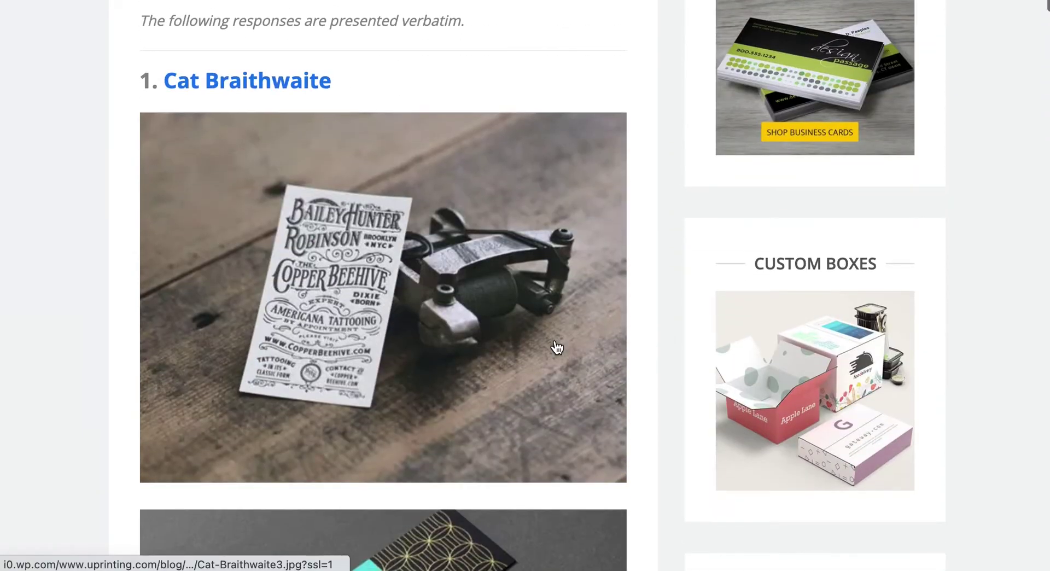
pyautogui.scroll(-8, 557, 346)
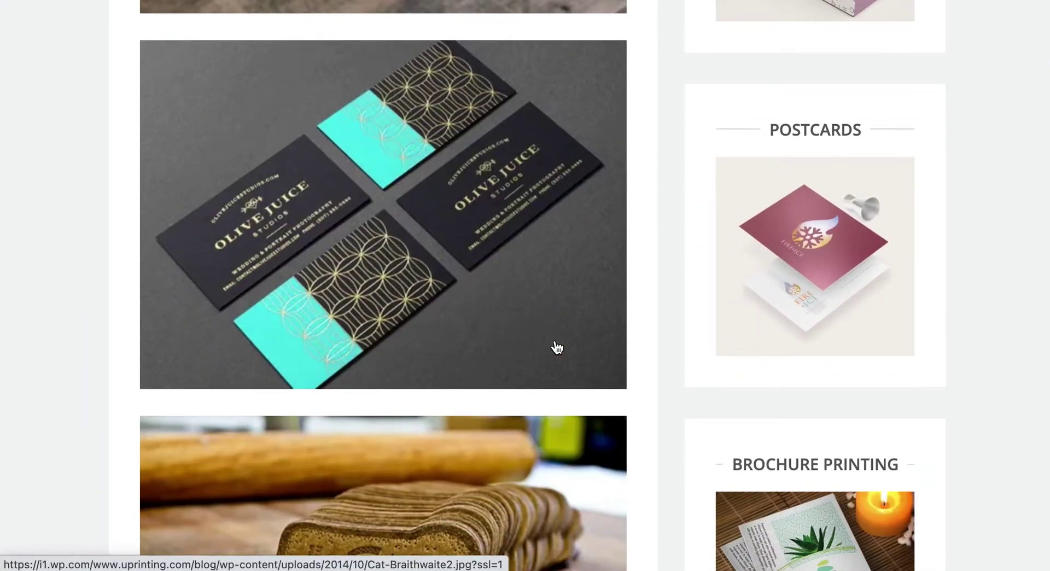
pyautogui.scroll(-7, 557, 347)
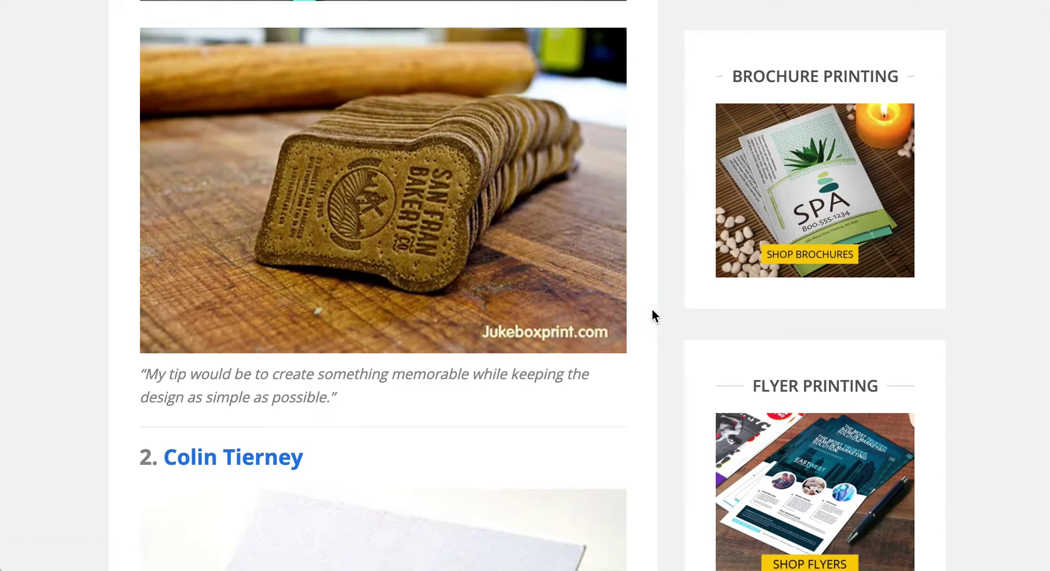
pyautogui.scroll(-1, 632, 342)
pyautogui.scroll(-5, 634, 345)
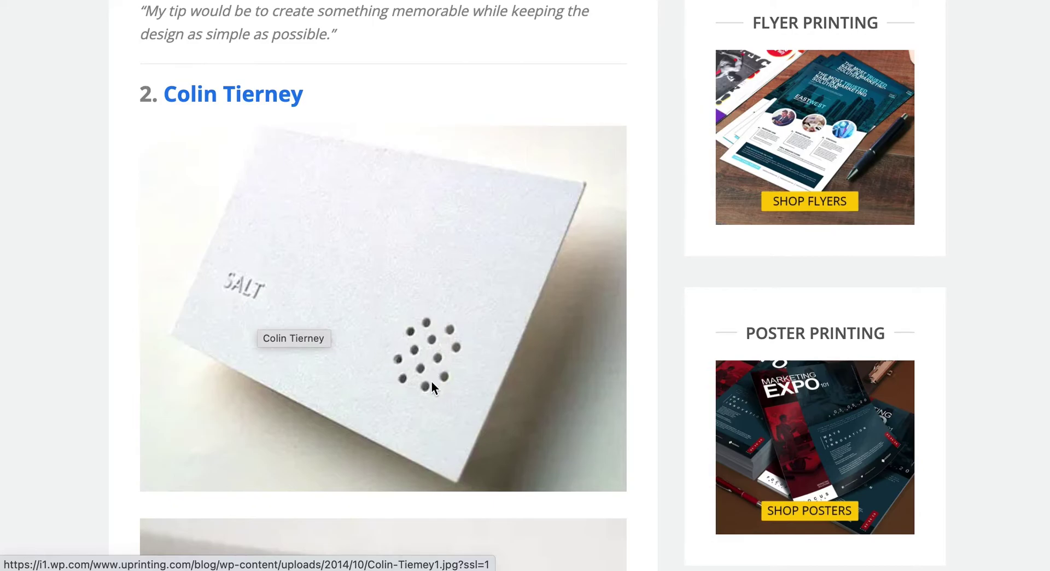
pyautogui.scroll(-8, 648, 437)
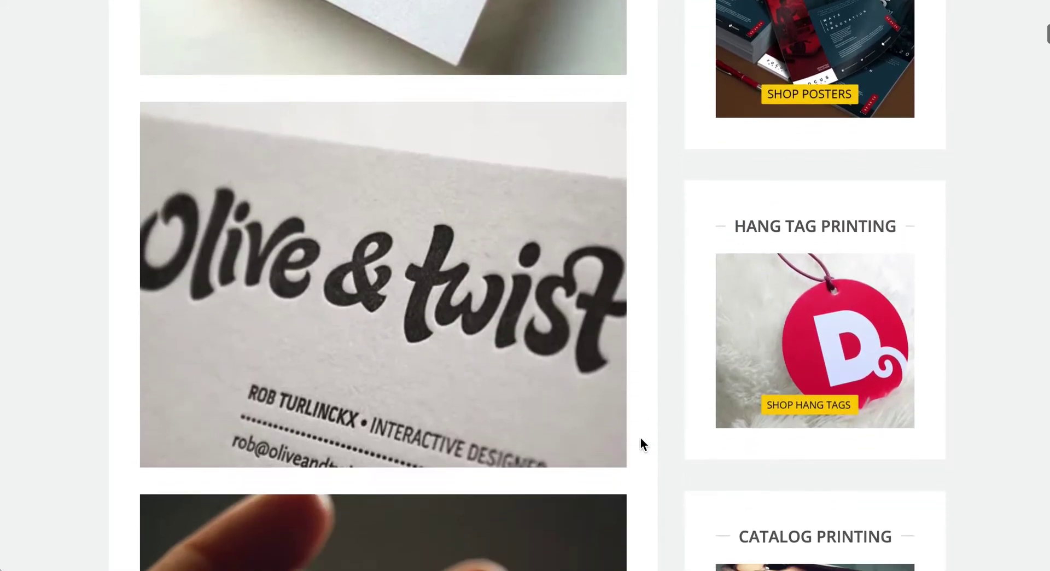
pyautogui.scroll(-6, 641, 439)
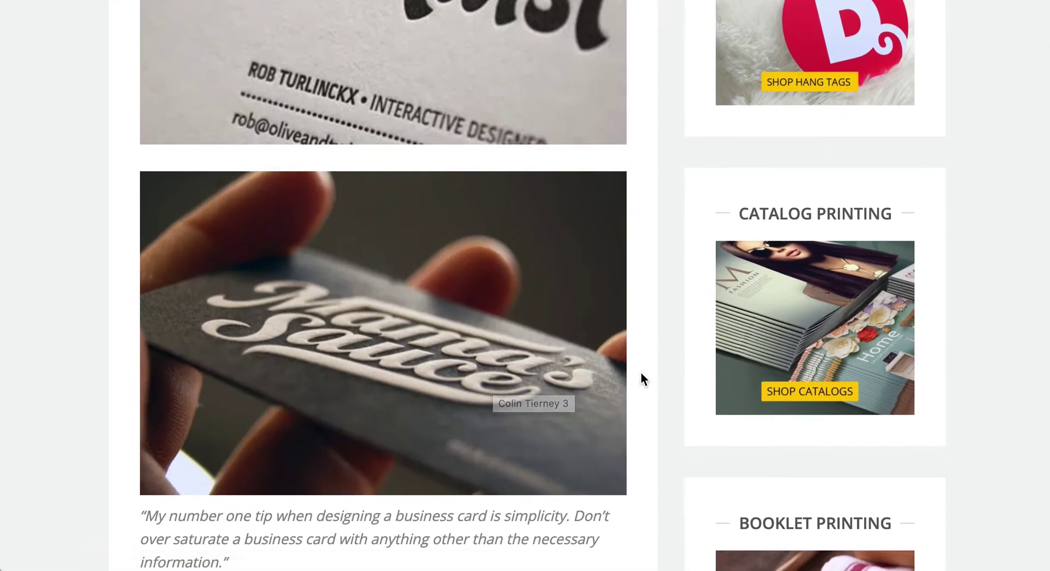
# Read the second designer's simplicity tip and examine the third designer's cards, including the Samson, Eiffel Tower and letterpress geometric designs
pyautogui.scroll(-1, 641, 377)
pyautogui.scroll(-3, 641, 377)
pyautogui.scroll(-5, 642, 374)
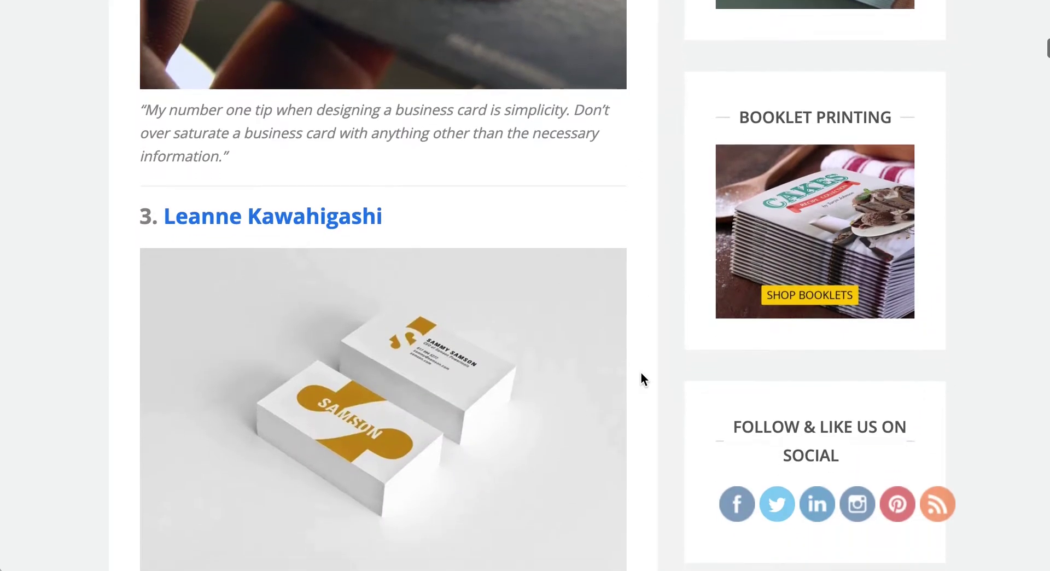
pyautogui.scroll(-9, 641, 373)
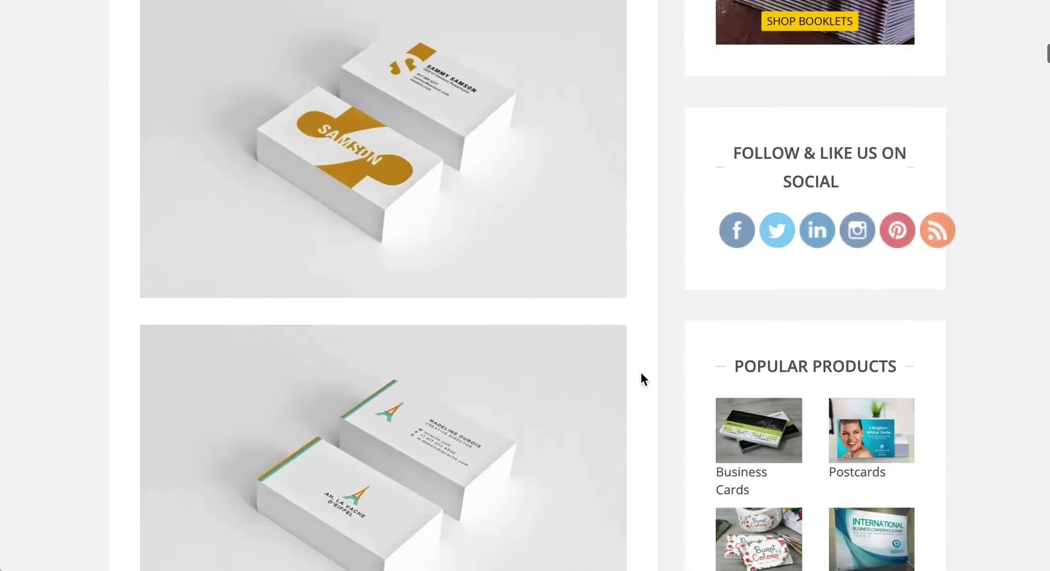
pyautogui.scroll(-3, 641, 378)
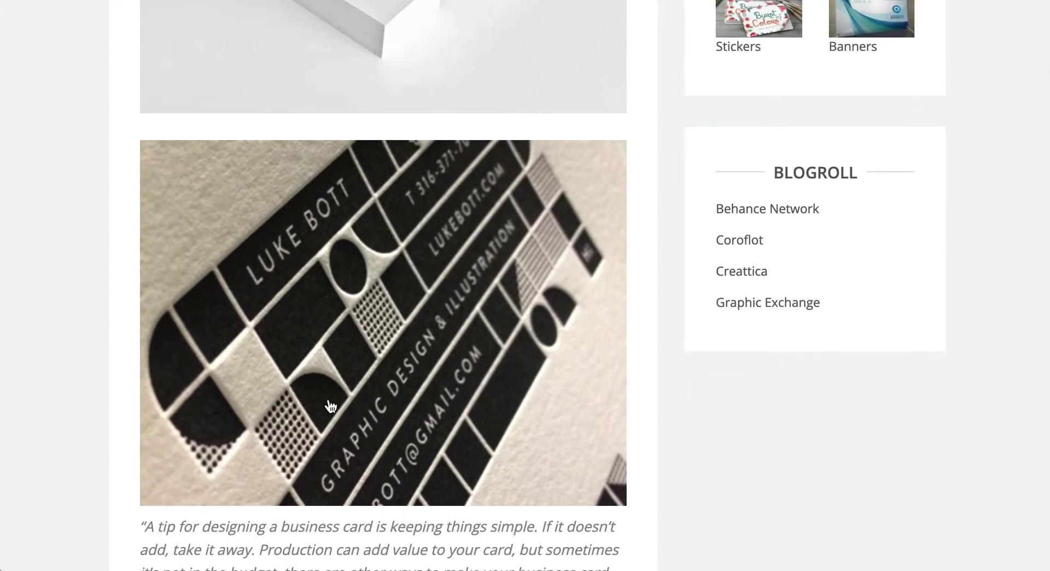
pyautogui.scroll(-1, 645, 365)
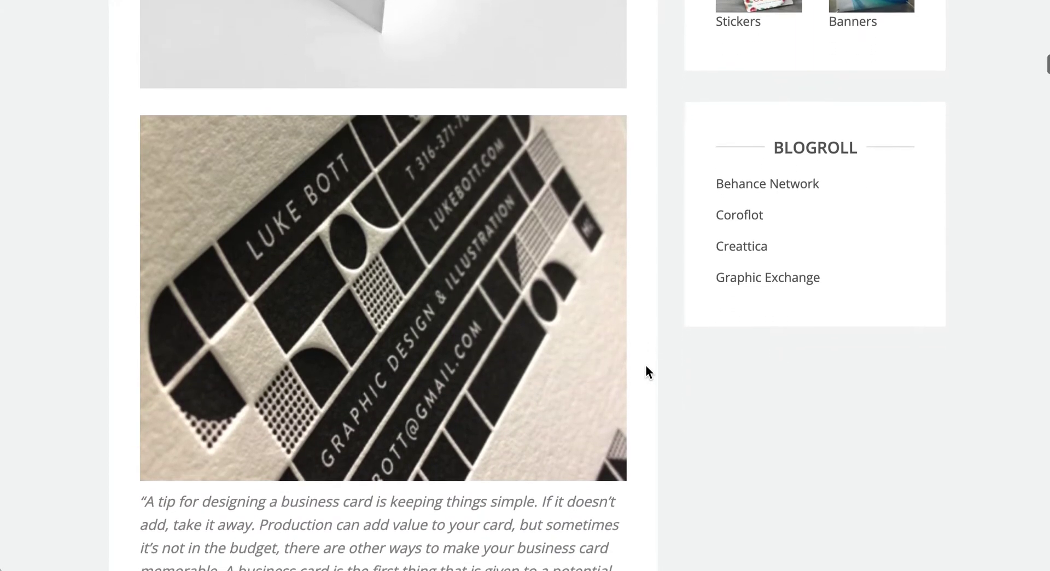
pyautogui.scroll(-1, 646, 366)
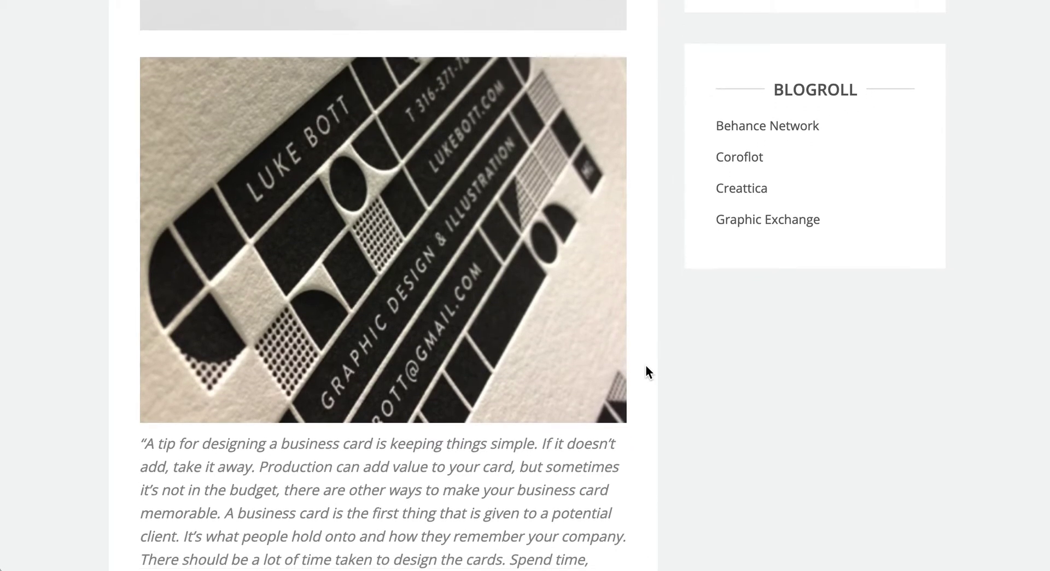
# Compare the remaining designers' cards, from Oasis Airlines, The Fish Market and Studio UN to the G . F Smith and Crankshaft Marketing designs
pyautogui.scroll(-10, 645, 365)
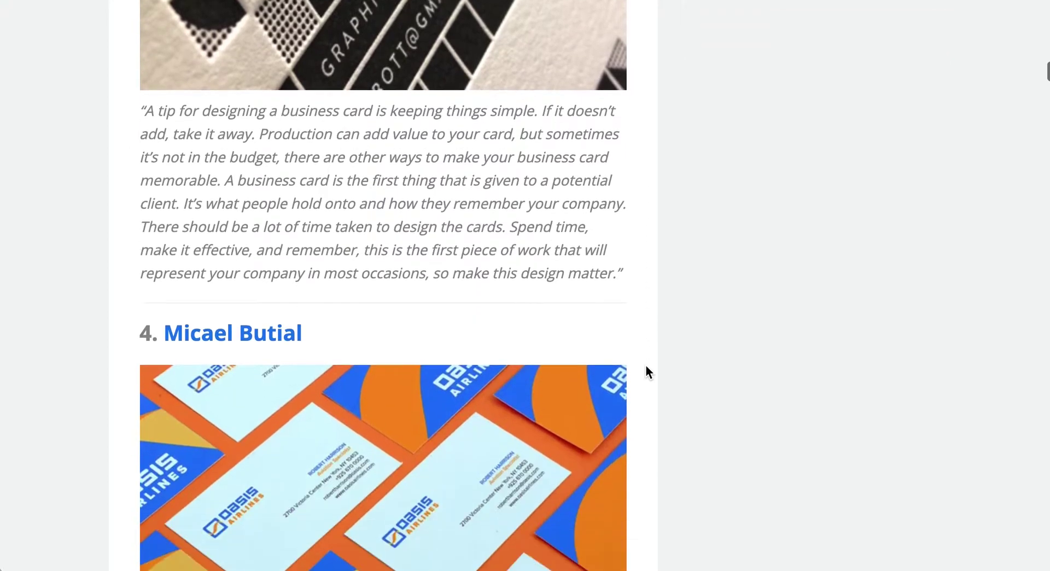
pyautogui.scroll(-1, 646, 366)
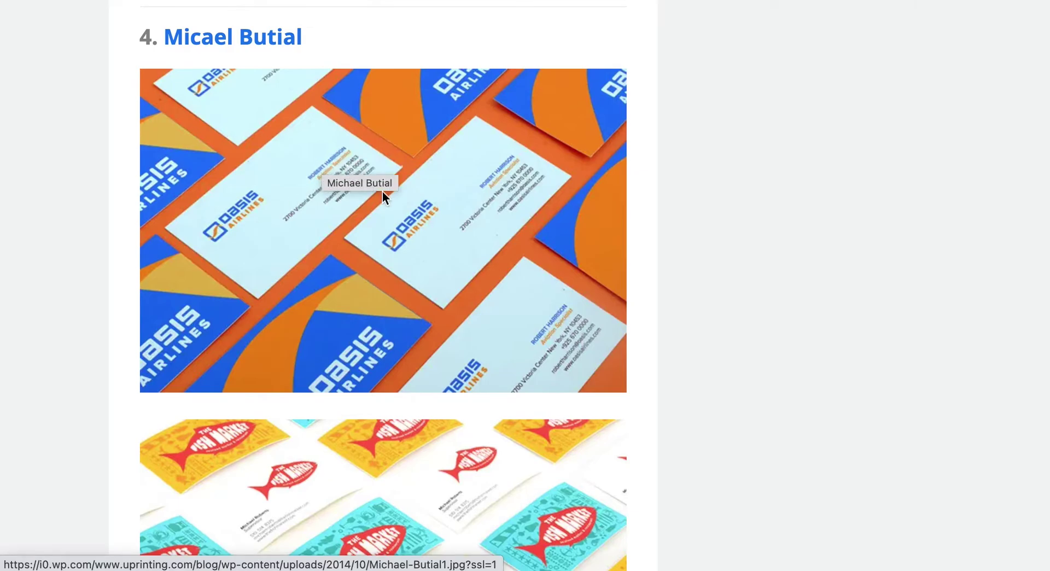
pyautogui.scroll(-12, 608, 309)
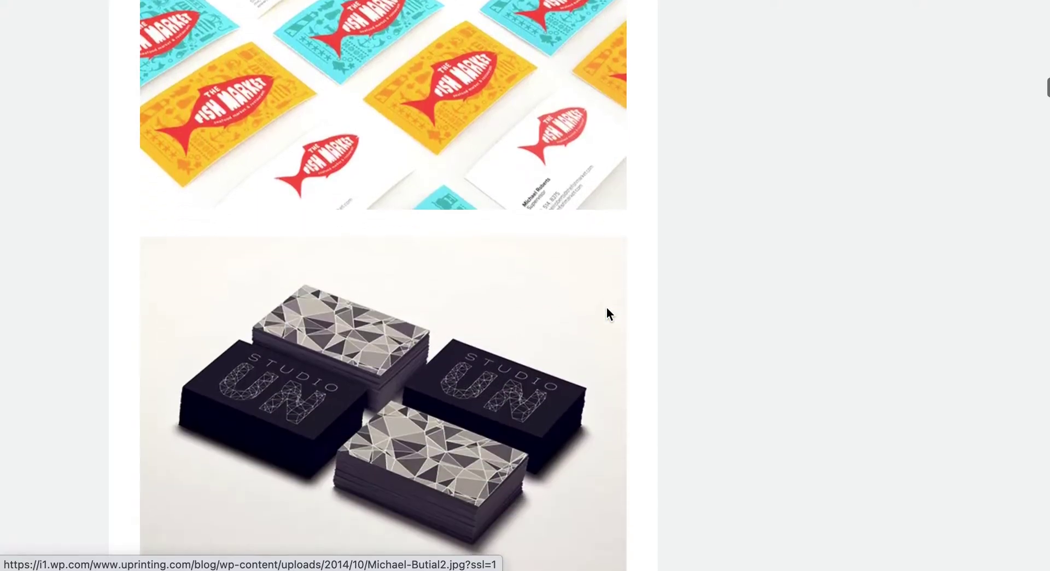
pyautogui.scroll(-10, 607, 309)
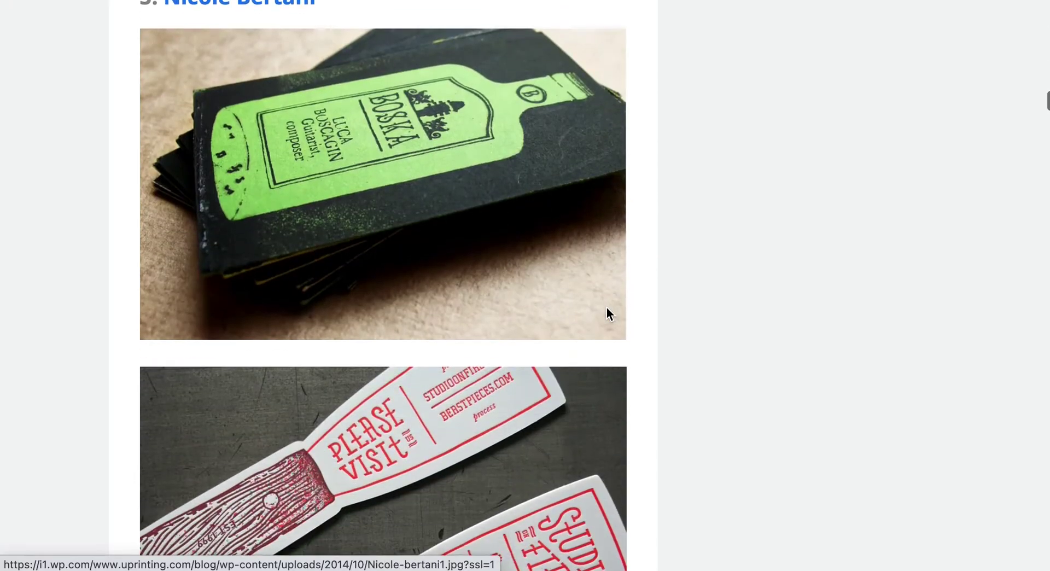
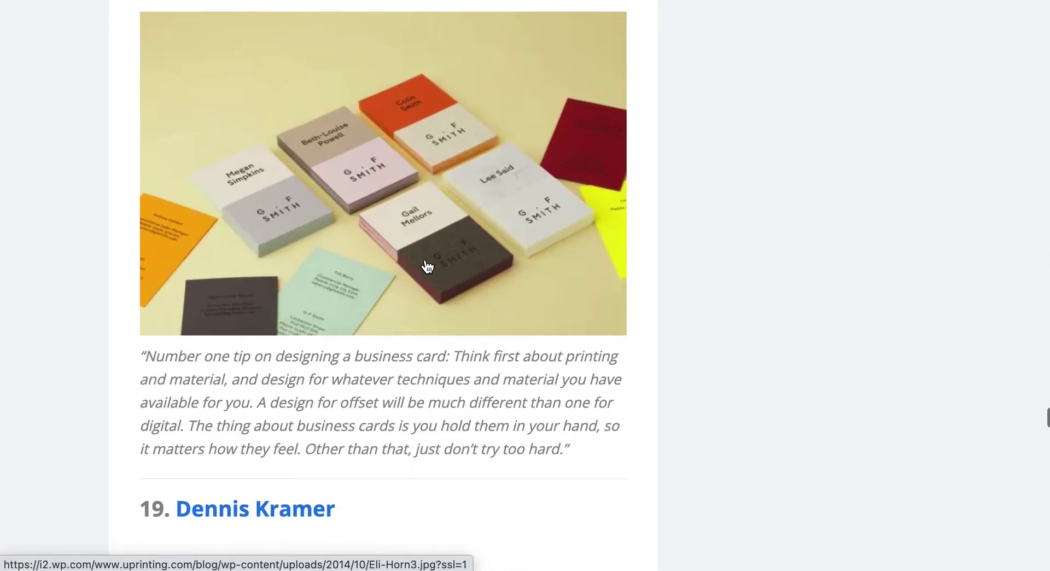
pyautogui.scroll(-18, 428, 267)
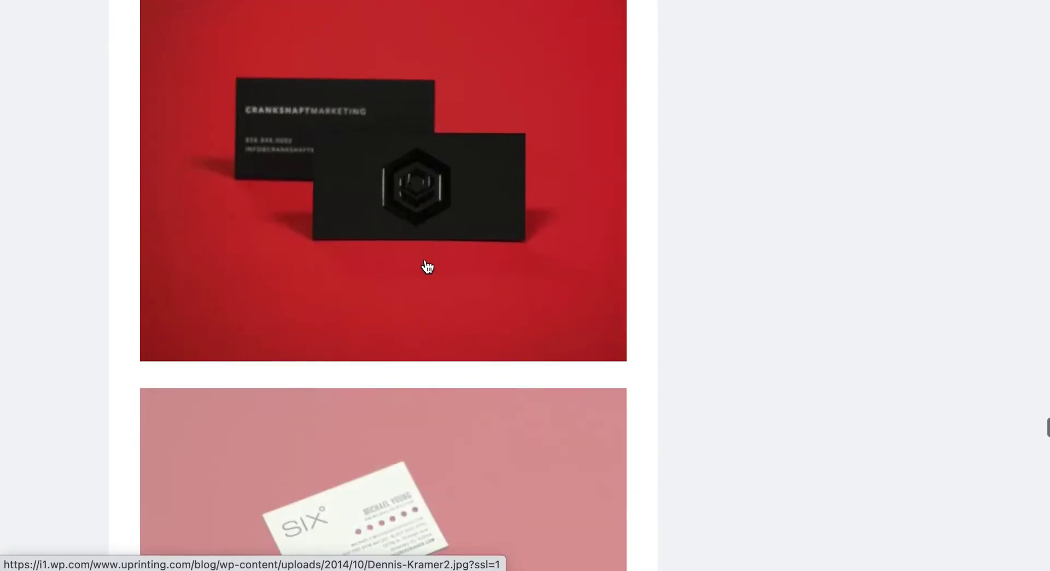
pyautogui.scroll(-1, 427, 267)
pyautogui.scroll(-20, 425, 259)
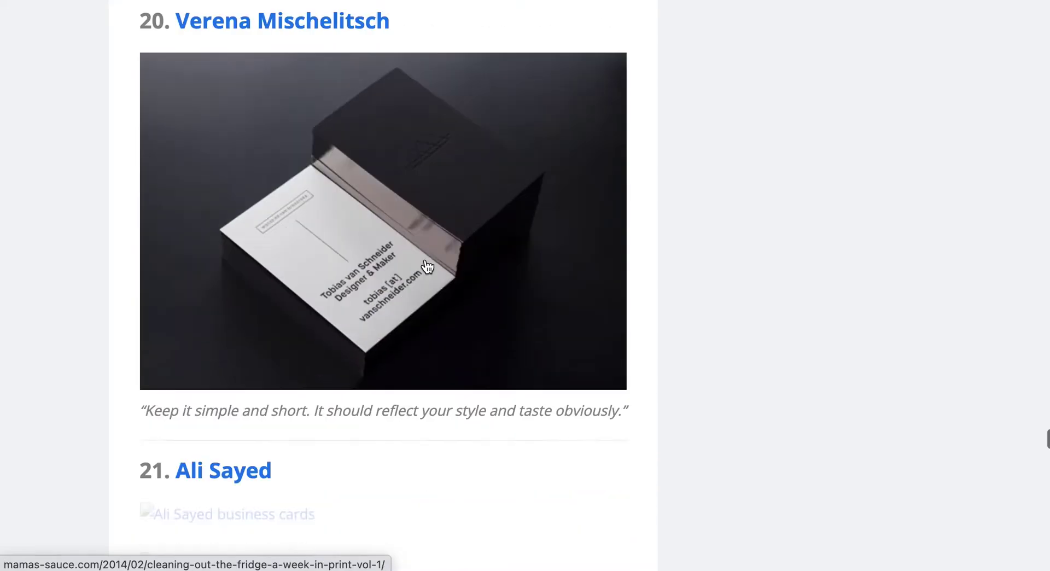
# Examine the cards of designers 20 to 24 in the UPrinting article, including the die-cut, Morocho Estudio, AinB and Zoological Discovery Center designs
pyautogui.scroll(-20, 427, 267)
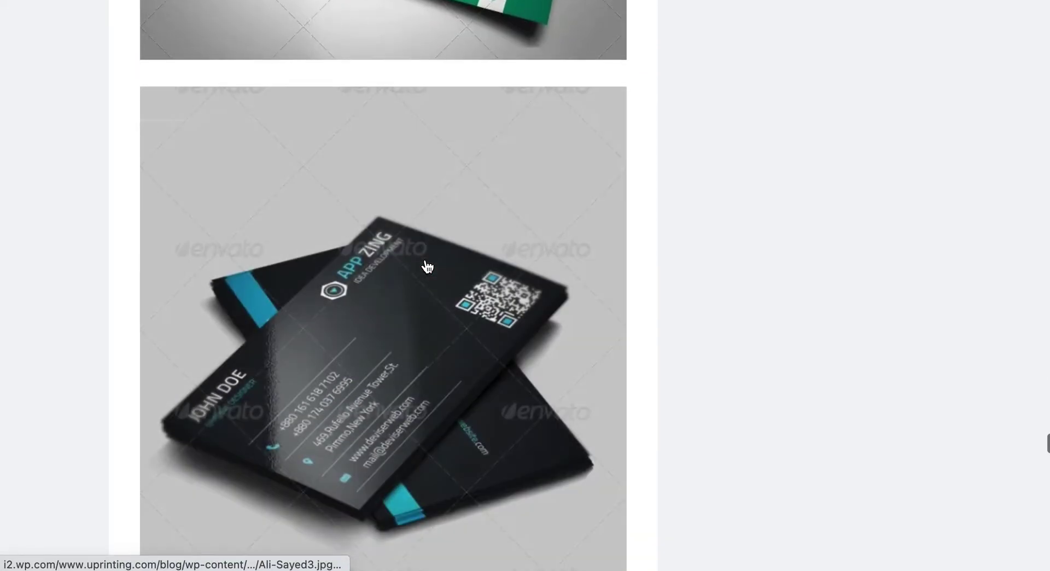
pyautogui.scroll(-17, 427, 267)
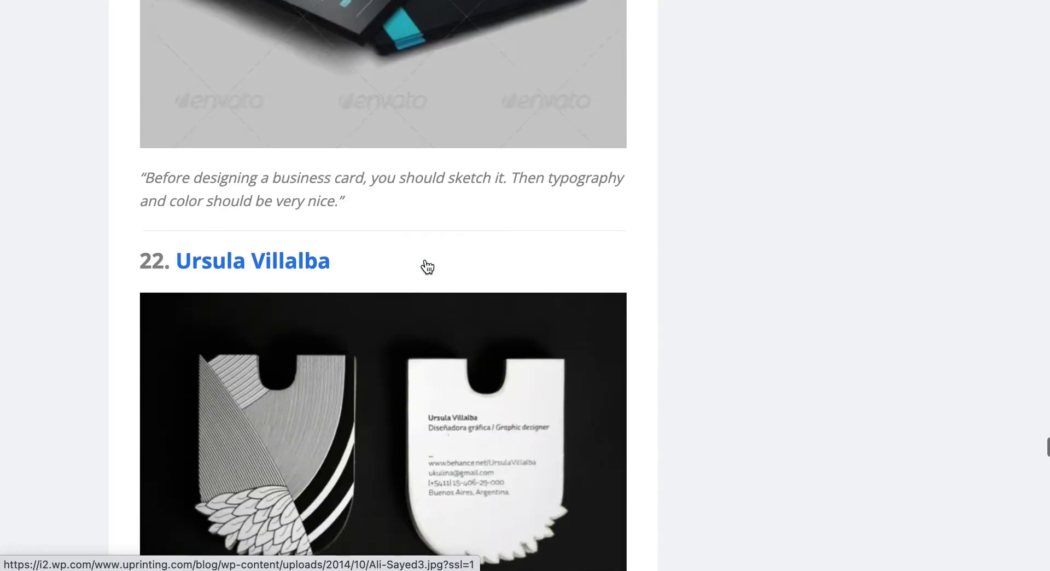
pyautogui.scroll(-20, 428, 267)
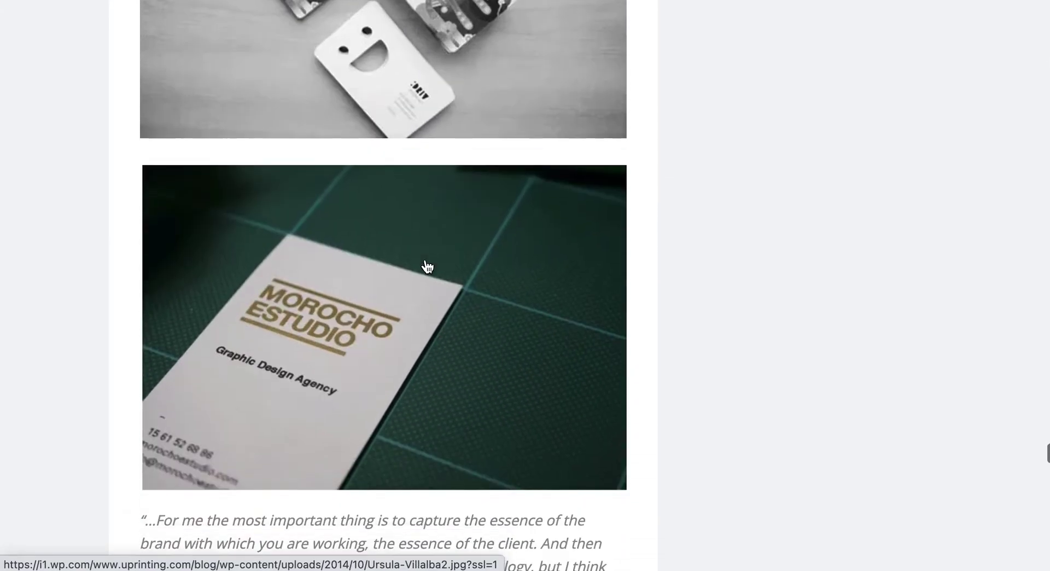
pyautogui.scroll(-17, 427, 267)
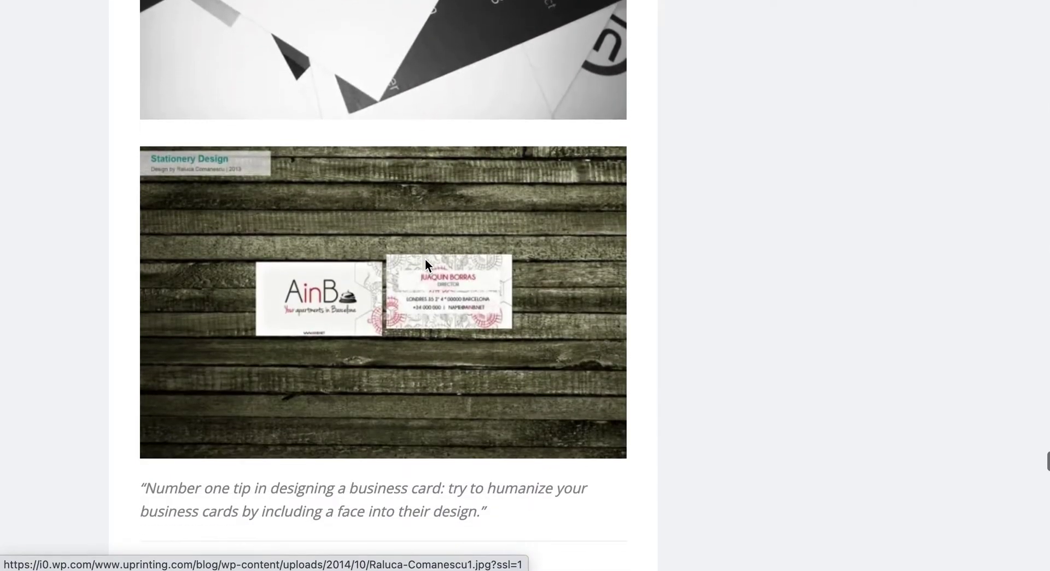
pyautogui.scroll(-3, 426, 265)
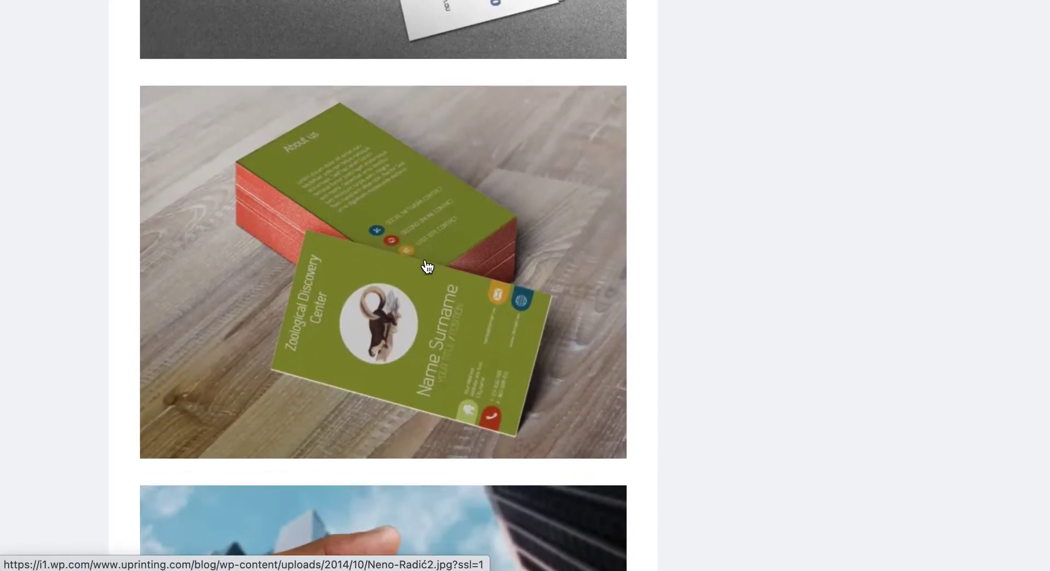
pyautogui.scroll(-6, 427, 267)
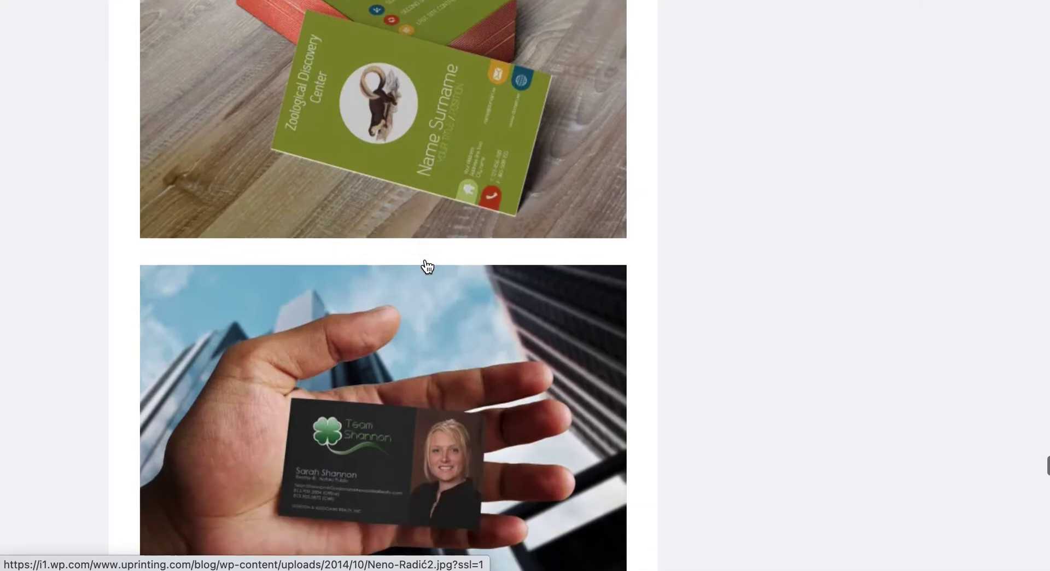
pyautogui.scroll(-1, 427, 267)
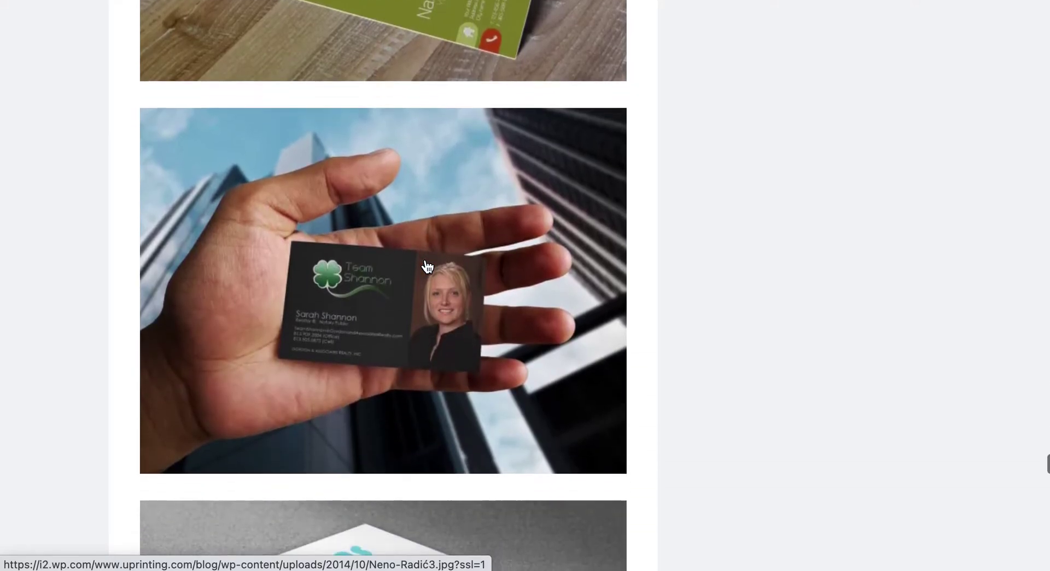
pyautogui.scroll(-15, 489, 296)
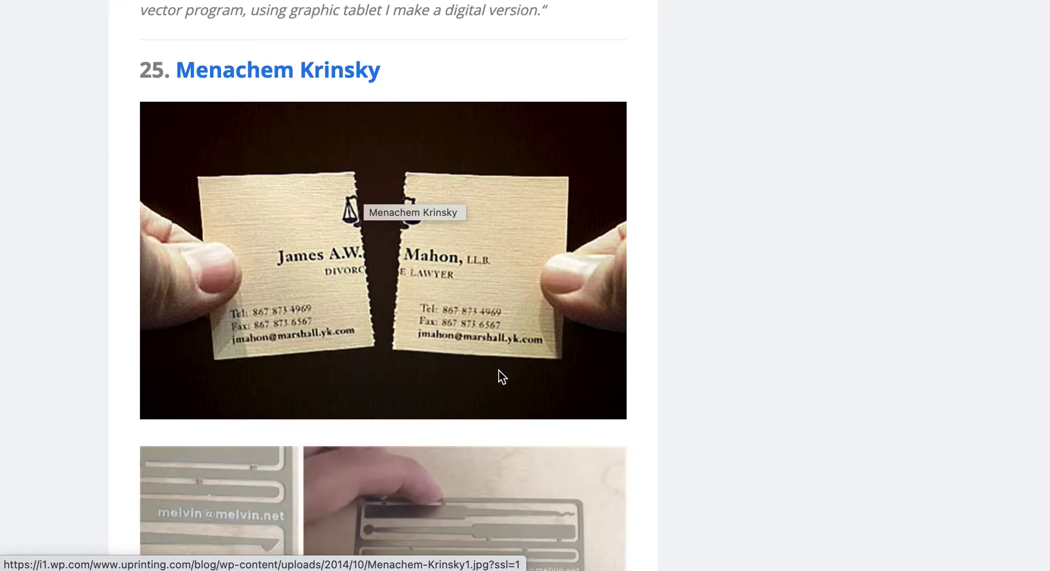
# Examine the cards of designers 25 and 26, from the tear-apart lawyer and lock-pick cards to the animal illustrations and coloured embossed stock
pyautogui.scroll(-6, 499, 370)
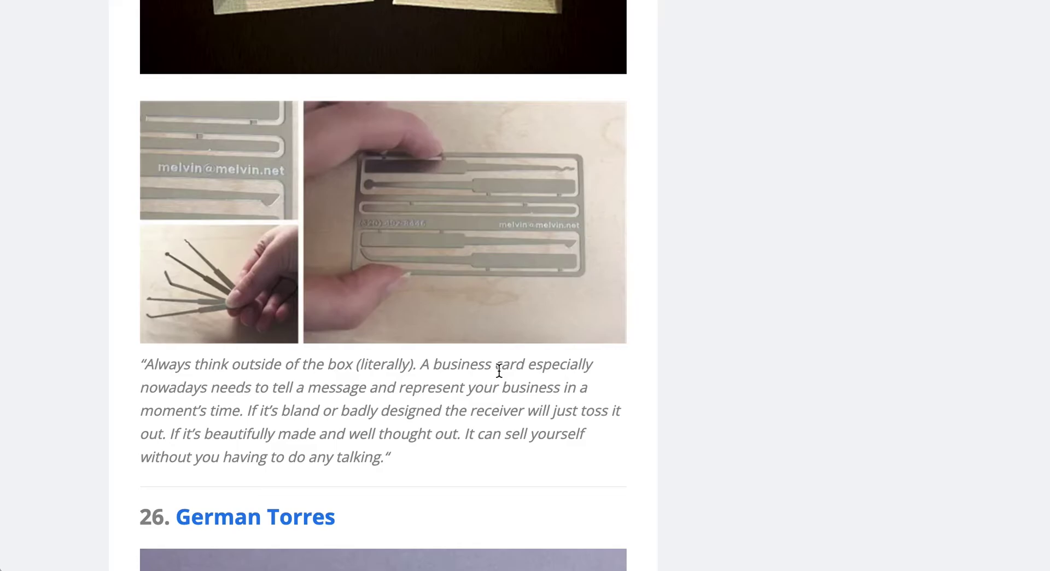
pyautogui.scroll(-8, 499, 370)
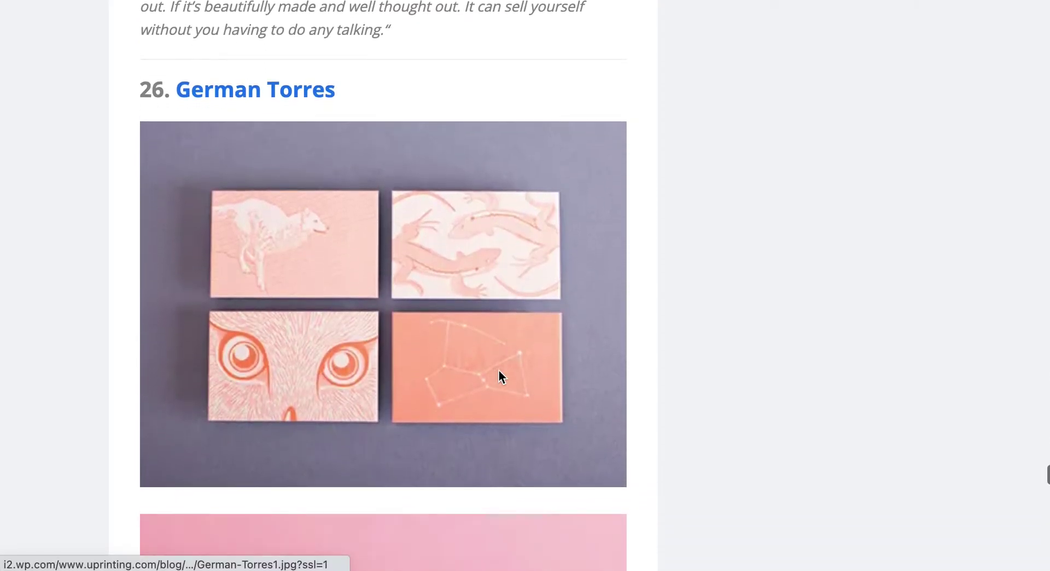
pyautogui.scroll(-9, 498, 370)
pyautogui.scroll(7, 497, 370)
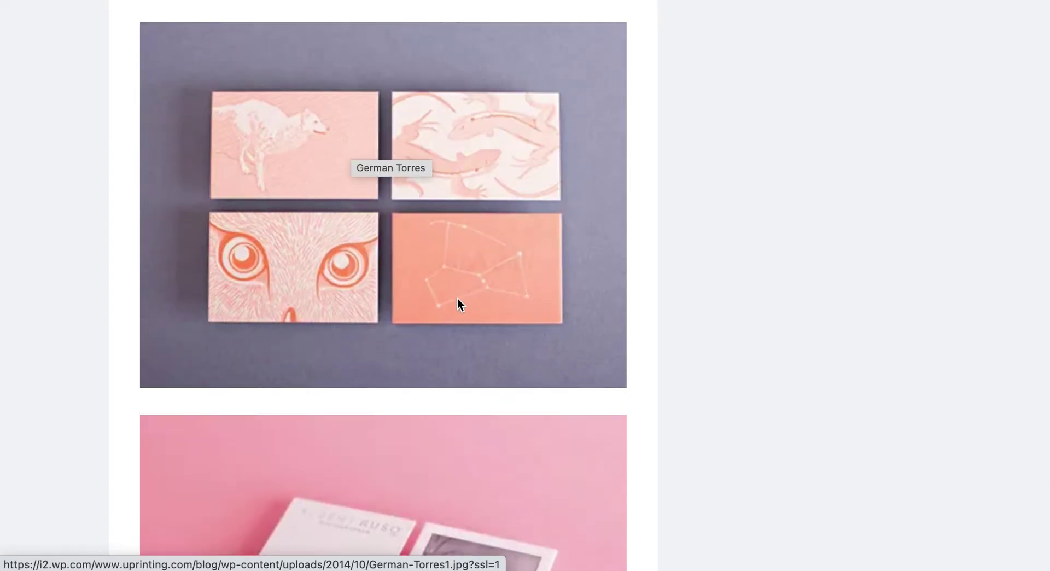
pyautogui.scroll(-5, 654, 362)
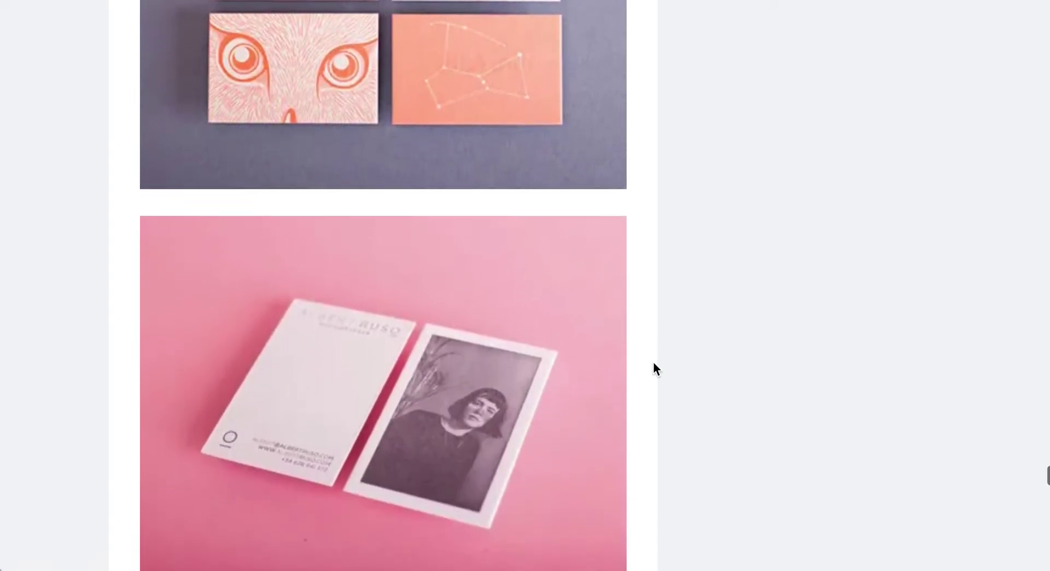
pyautogui.scroll(-10, 653, 362)
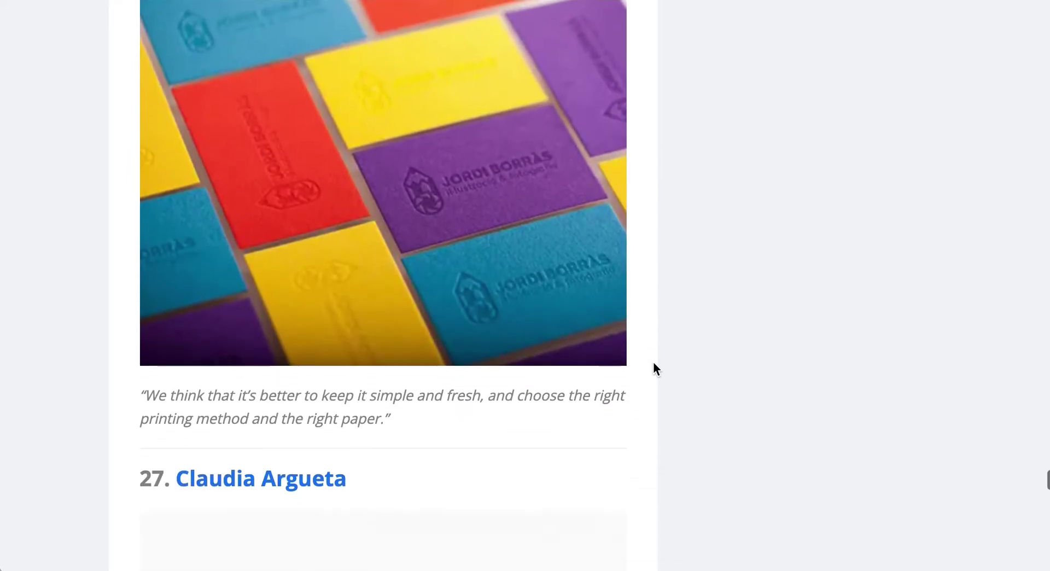
pyautogui.scroll(-17, 654, 364)
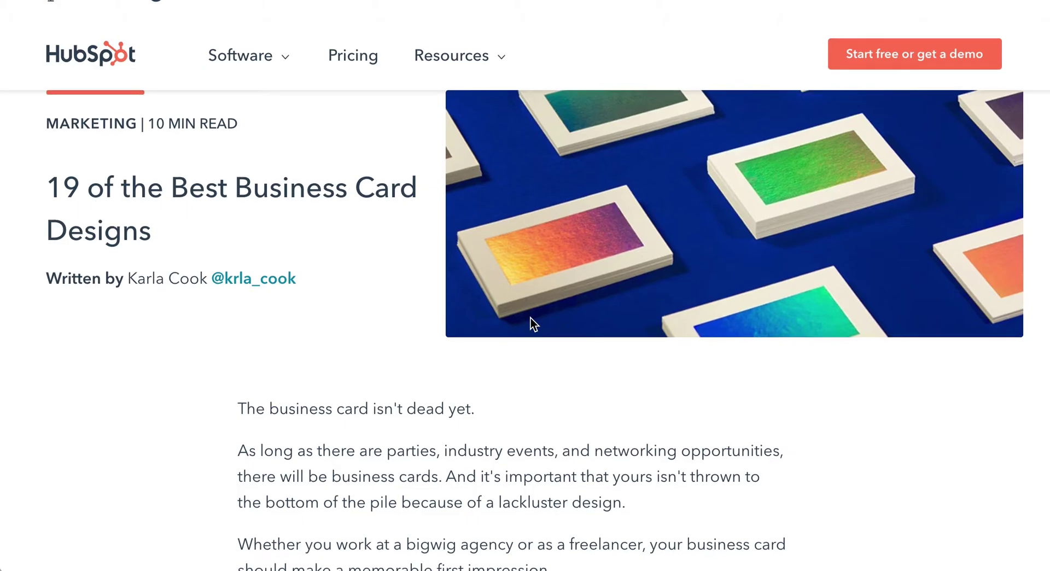
# Switch to HubSpot's "19 of the Best Business Card Designs" article and study the bite-shaped Chomp cards and cotton-paper Garage Culture cards
pyautogui.scroll(-20, 534, 323)
pyautogui.scroll(2, 530, 317)
pyautogui.scroll(-8, 530, 317)
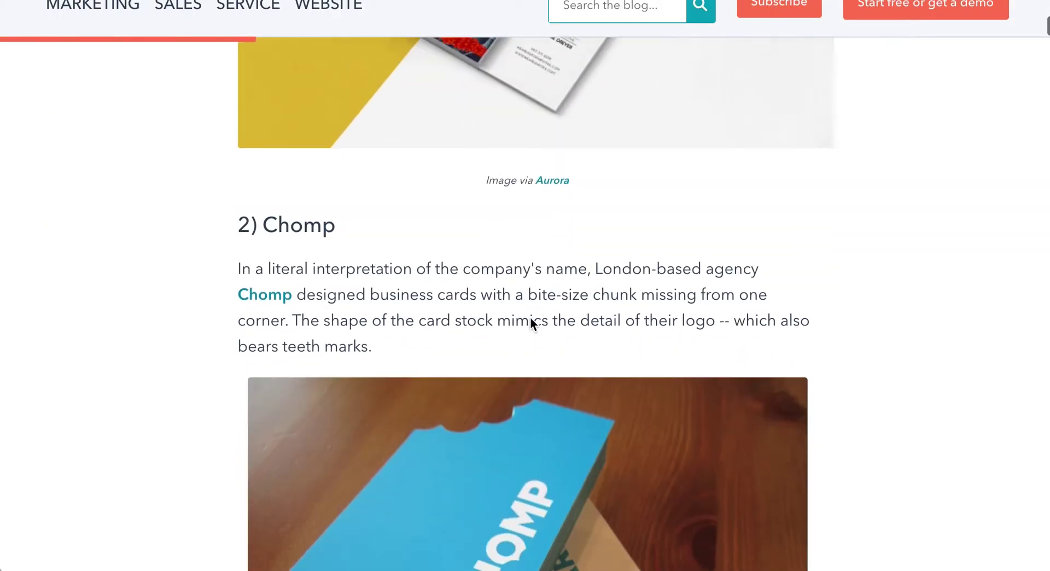
pyautogui.scroll(-1, 530, 323)
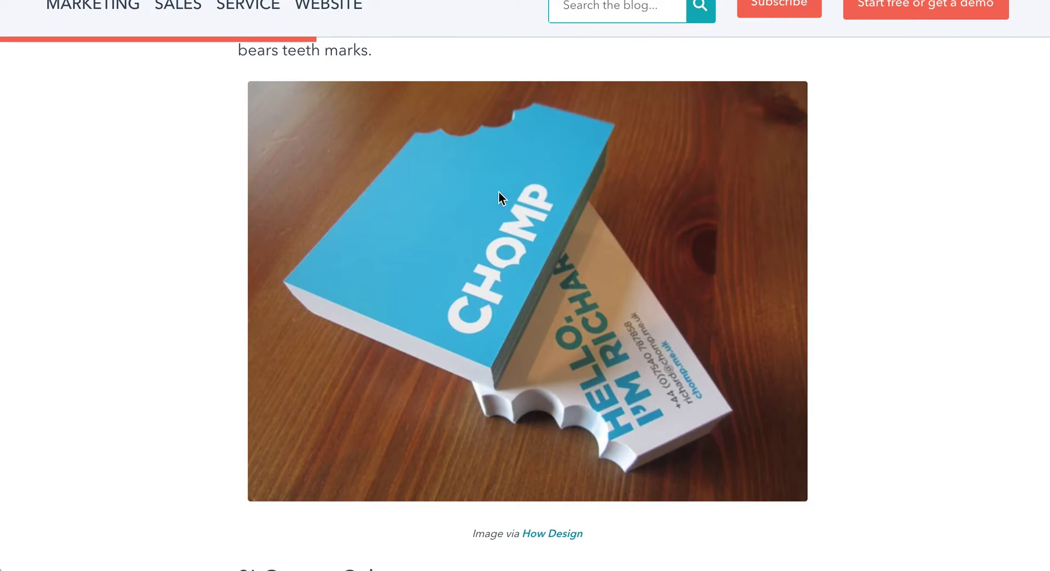
pyautogui.scroll(-7, 546, 329)
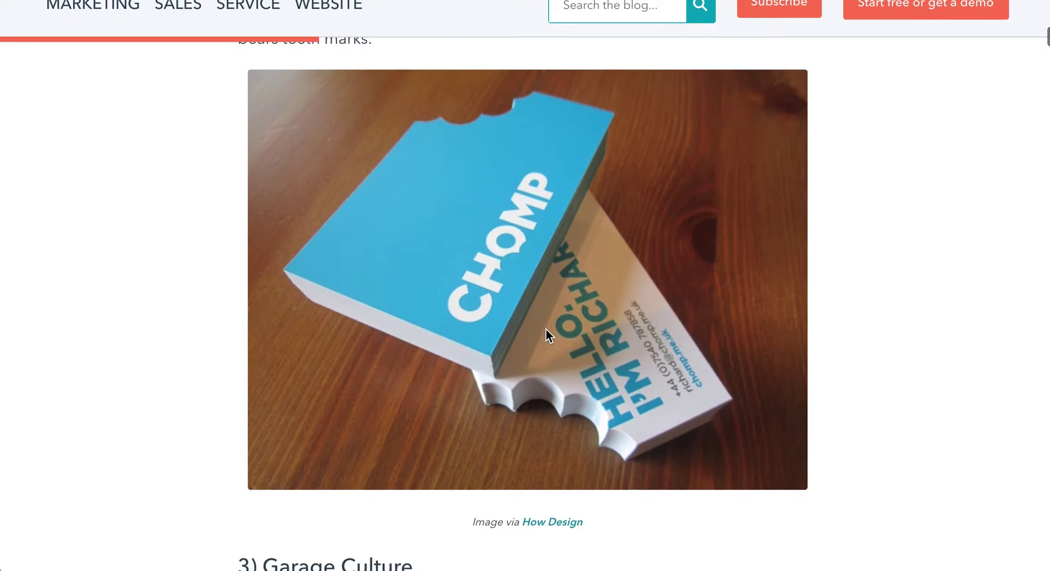
pyautogui.scroll(-4, 546, 330)
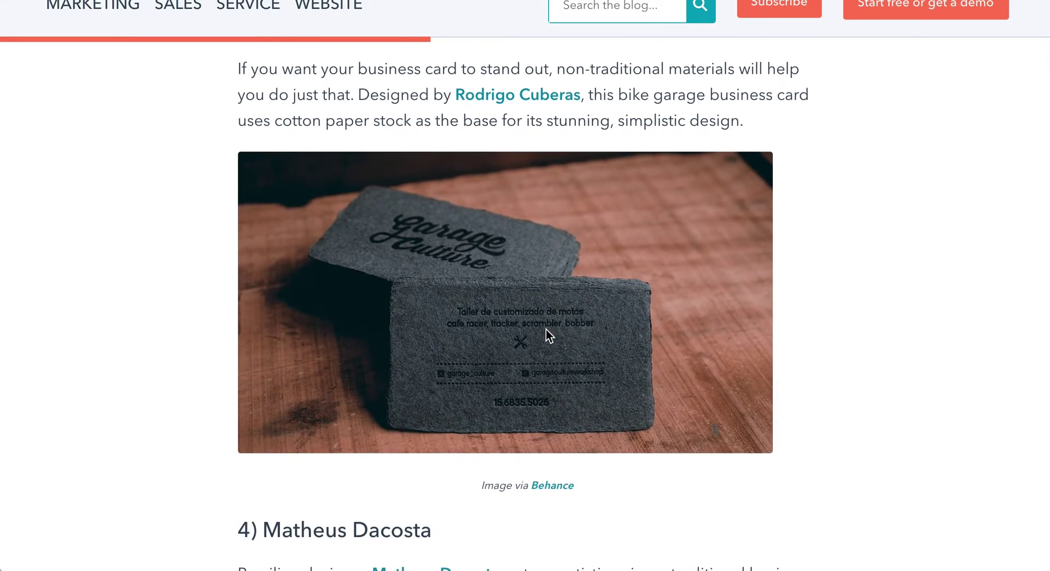
pyautogui.scroll(1, 546, 330)
pyautogui.scroll(-1, 546, 329)
pyautogui.scroll(1, 546, 329)
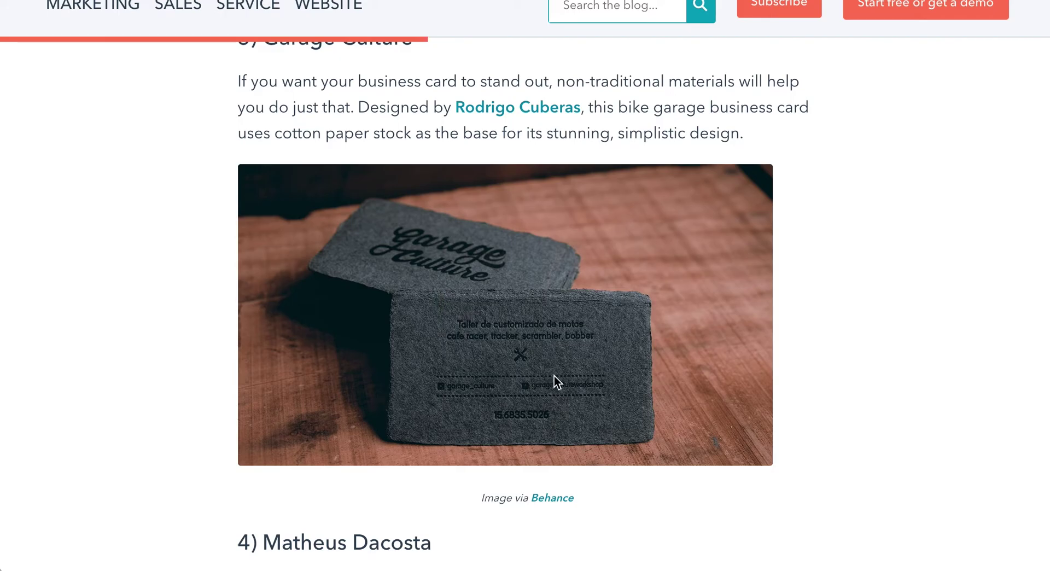
pyautogui.scroll(-12, 554, 377)
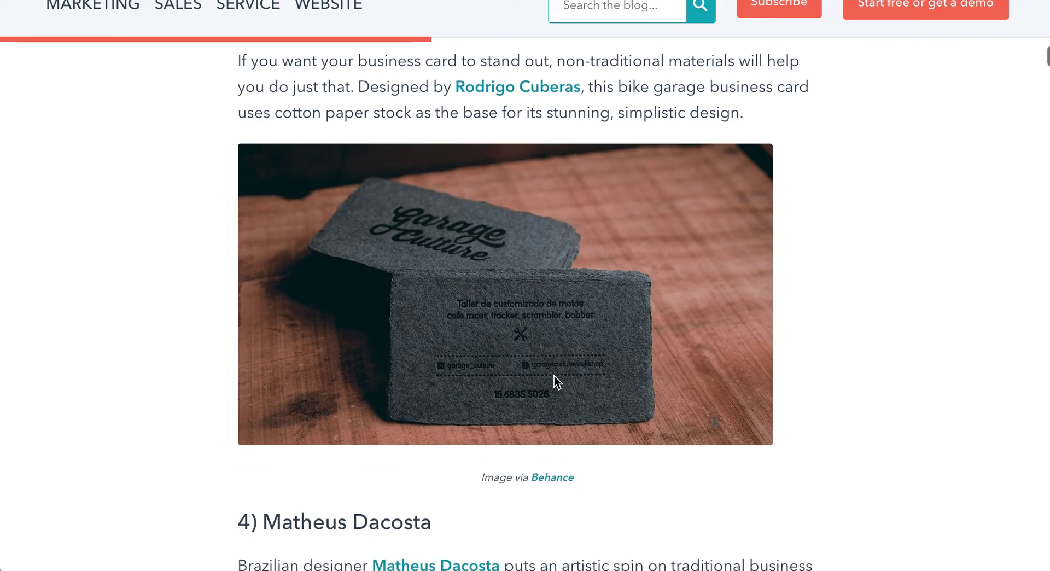
# Examine the fold-up Trick & Treat goal cards, the purple cut-out Nymbl cards and the embossed Wendigo cards
pyautogui.scroll(-12, 555, 377)
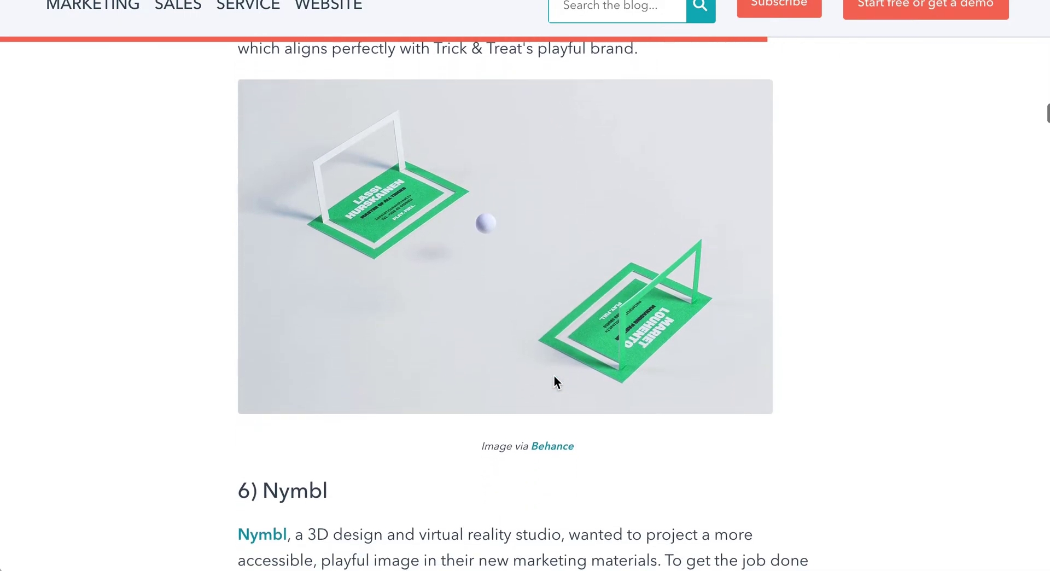
pyautogui.scroll(2, 554, 377)
pyautogui.scroll(-3, 554, 376)
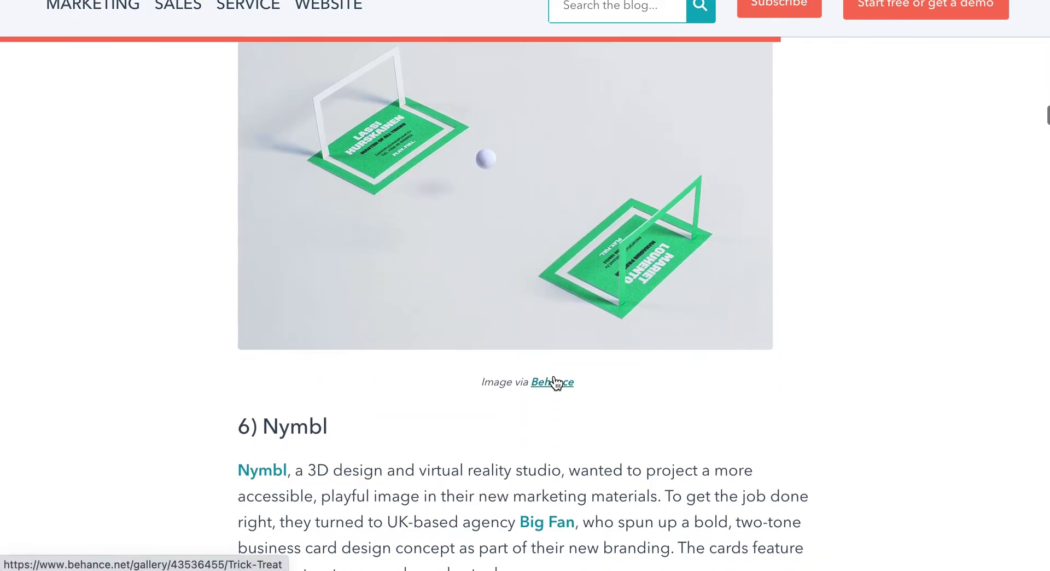
pyautogui.scroll(-6, 555, 379)
pyautogui.scroll(7, 555, 378)
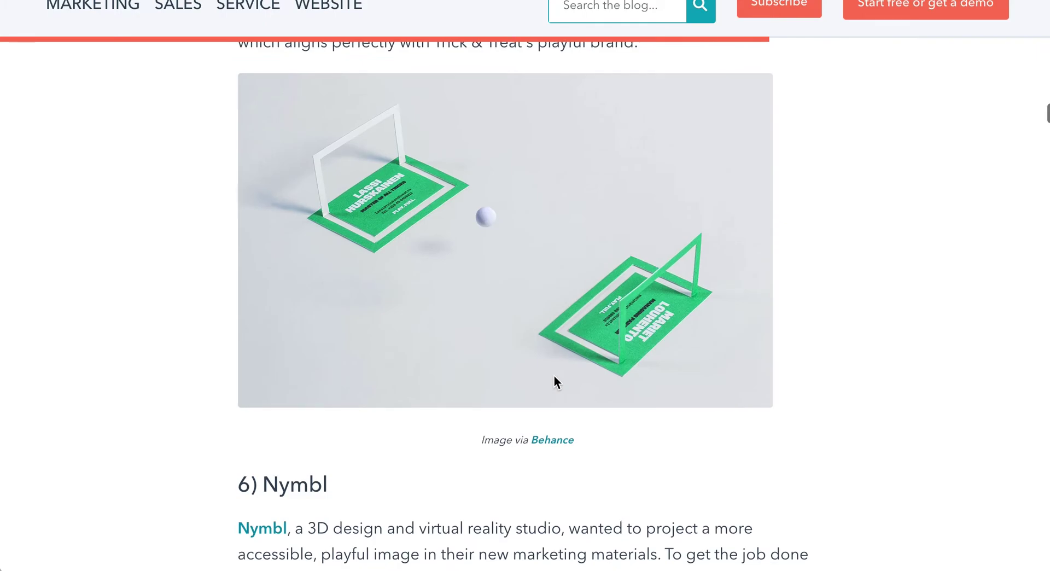
pyautogui.scroll(-9, 559, 336)
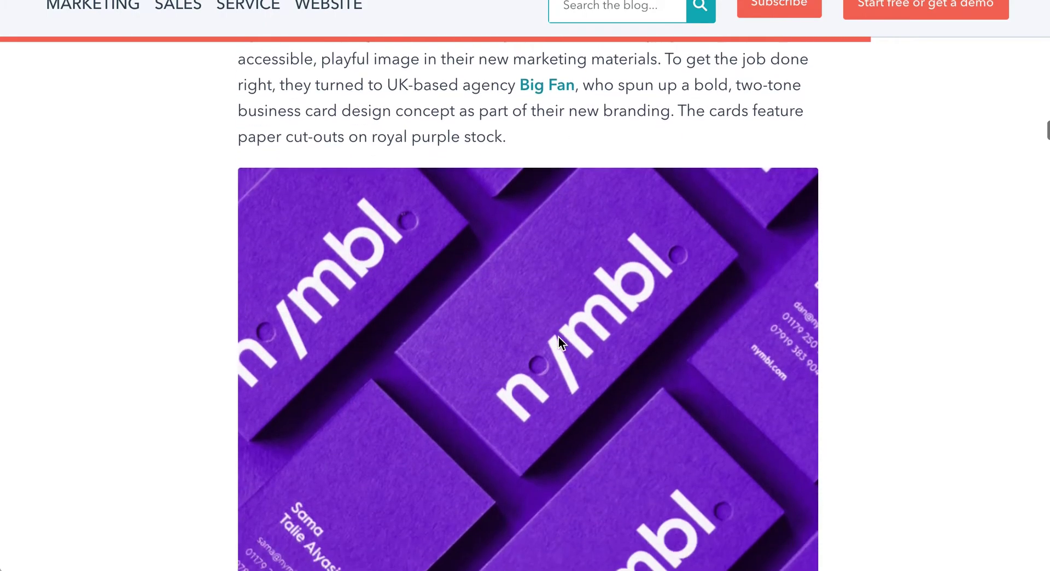
pyautogui.scroll(-10, 560, 336)
pyautogui.scroll(-6, 559, 336)
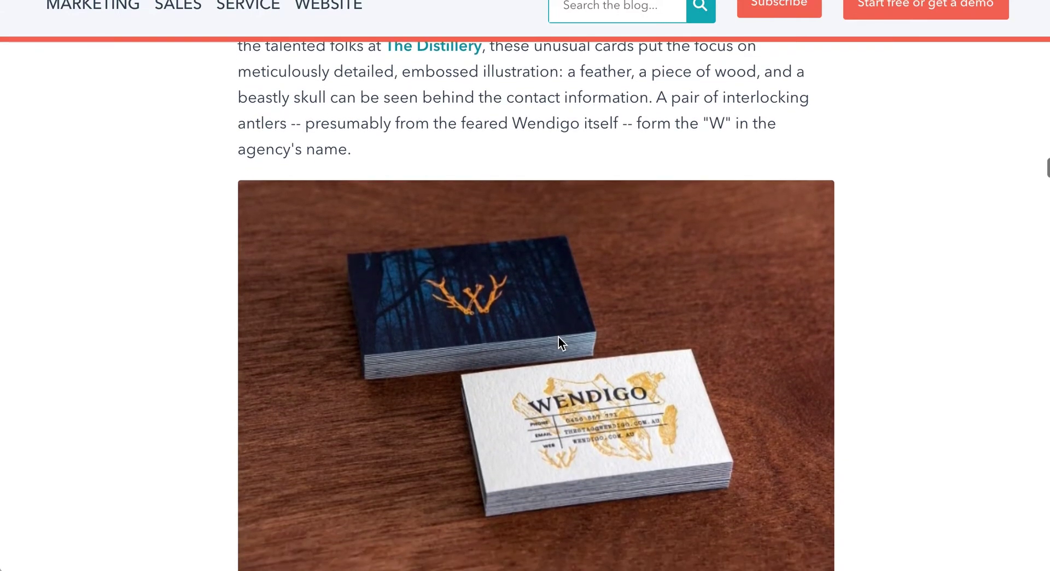
# Compare the patterned Brathw8 Studios cards with the ninth example's yellow text-message-style cards, and glance at the Omelet ambigram design
pyautogui.scroll(-10, 559, 337)
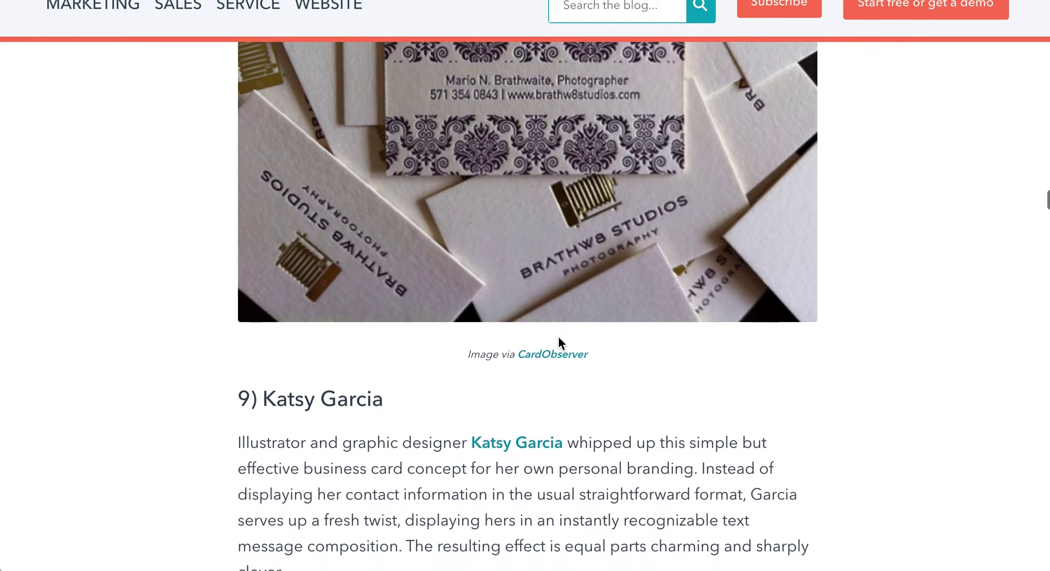
pyautogui.scroll(-8, 559, 337)
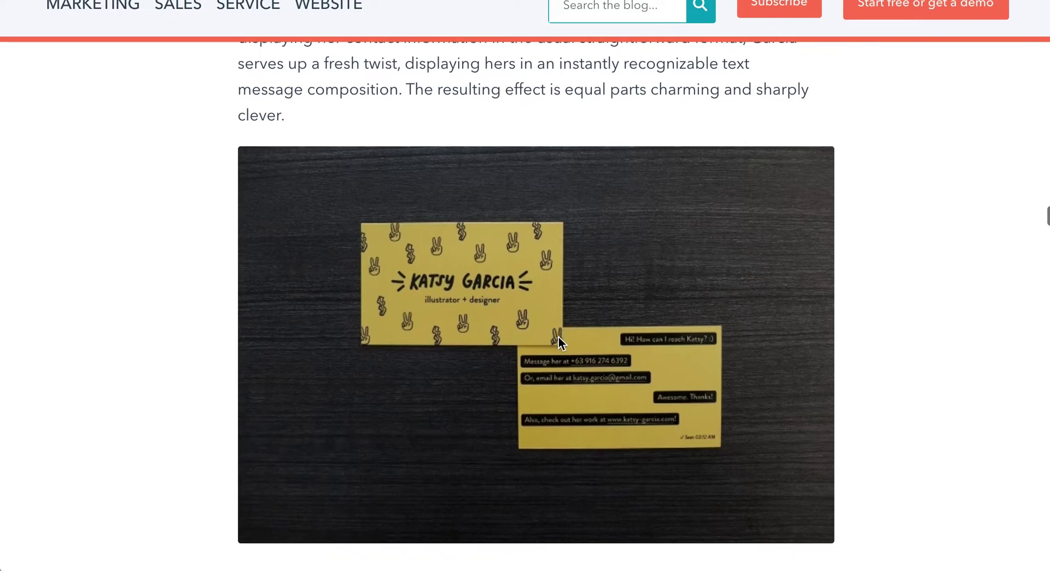
pyautogui.scroll(-1, 559, 337)
pyautogui.scroll(-8, 558, 337)
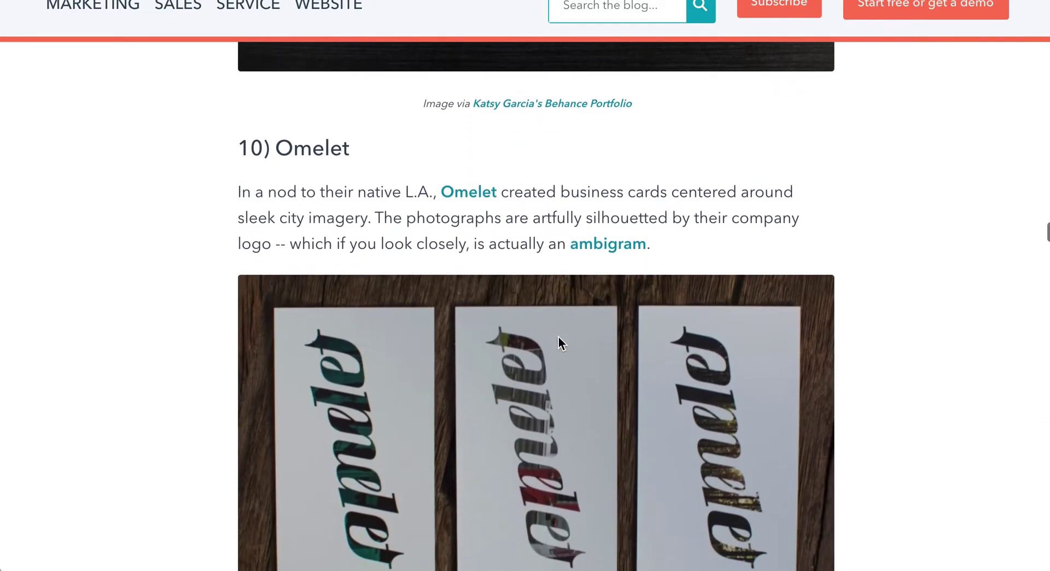
pyautogui.scroll(6, 559, 337)
pyautogui.scroll(1, 559, 337)
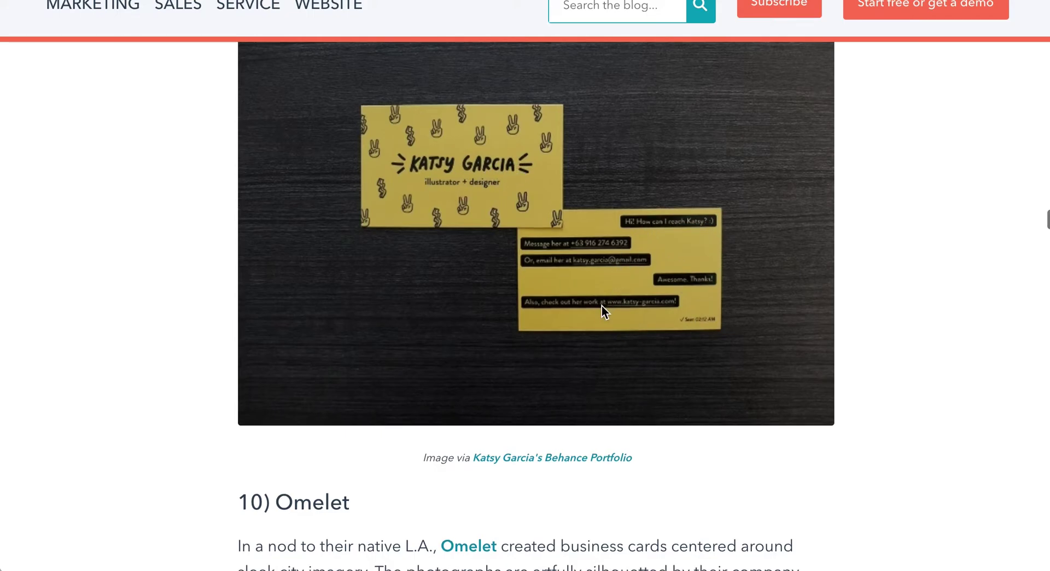
# Examine the Counter Creatives, IS Creative Studio, Confetti and perforated Tricota cards, and return to the Chomp example
pyautogui.scroll(-10, 602, 305)
pyautogui.scroll(-15, 601, 306)
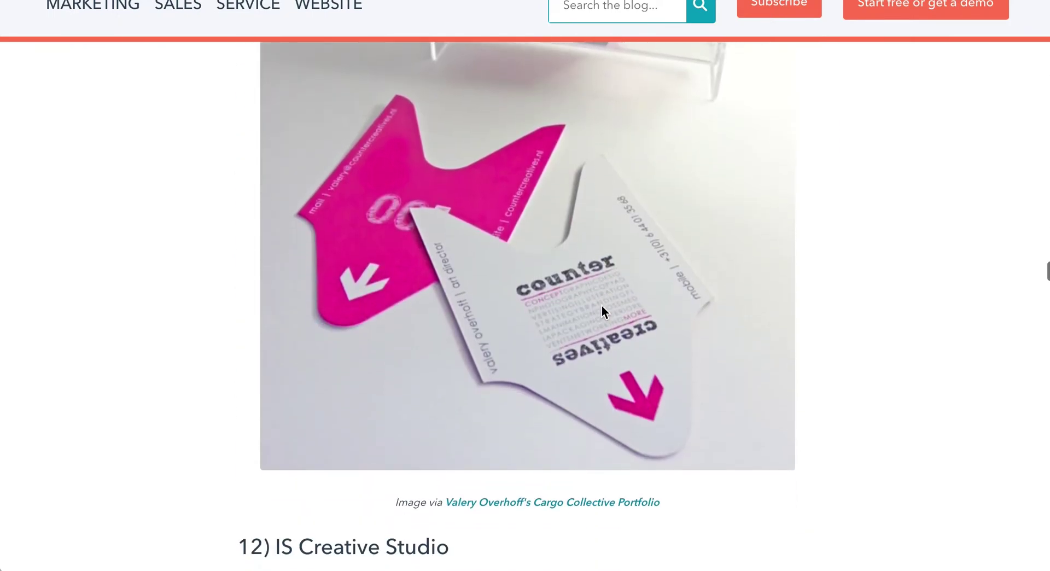
pyautogui.scroll(-20, 599, 316)
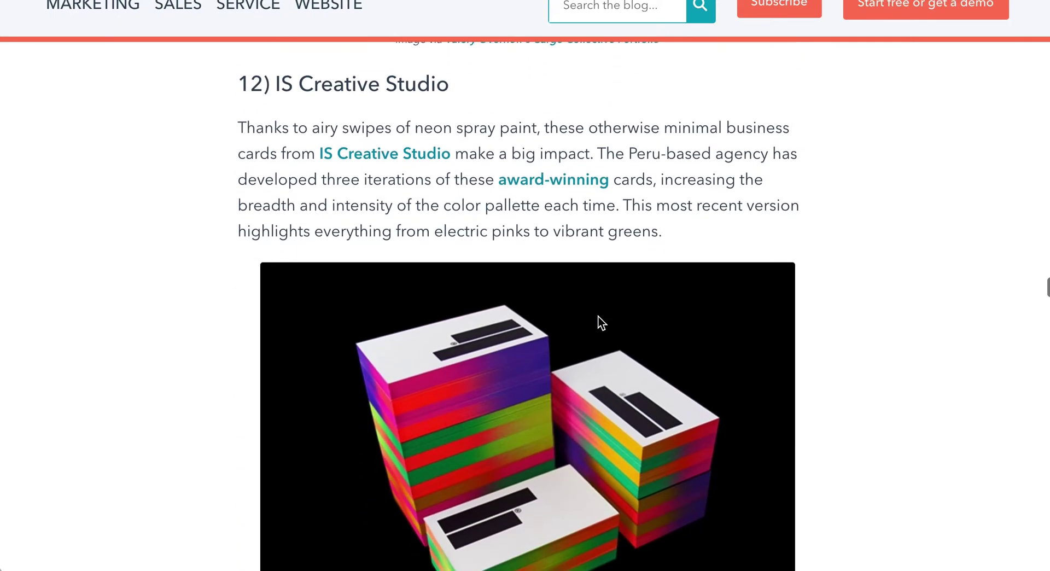
pyautogui.scroll(-16, 599, 316)
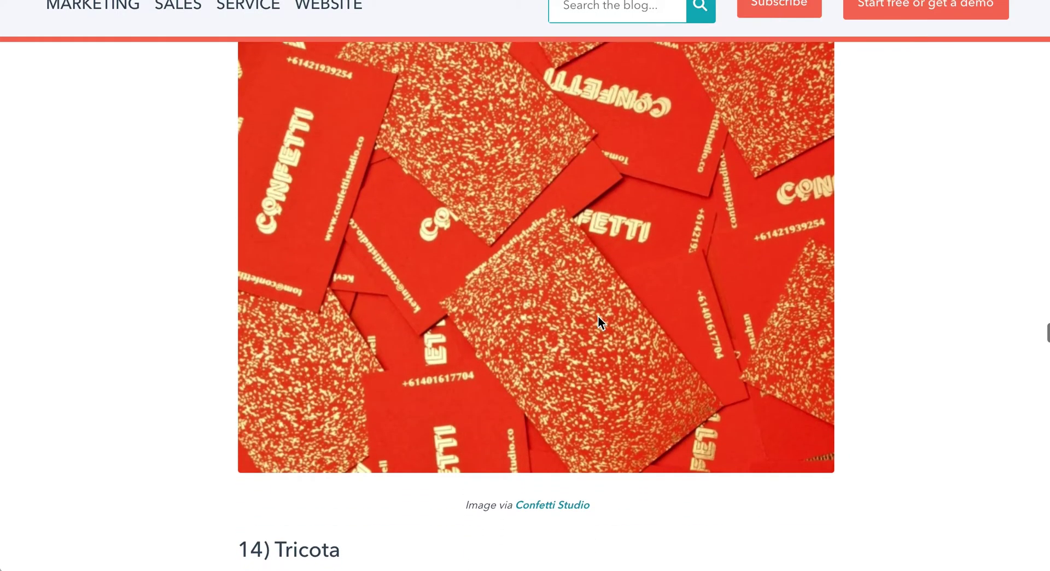
pyautogui.scroll(-20, 599, 316)
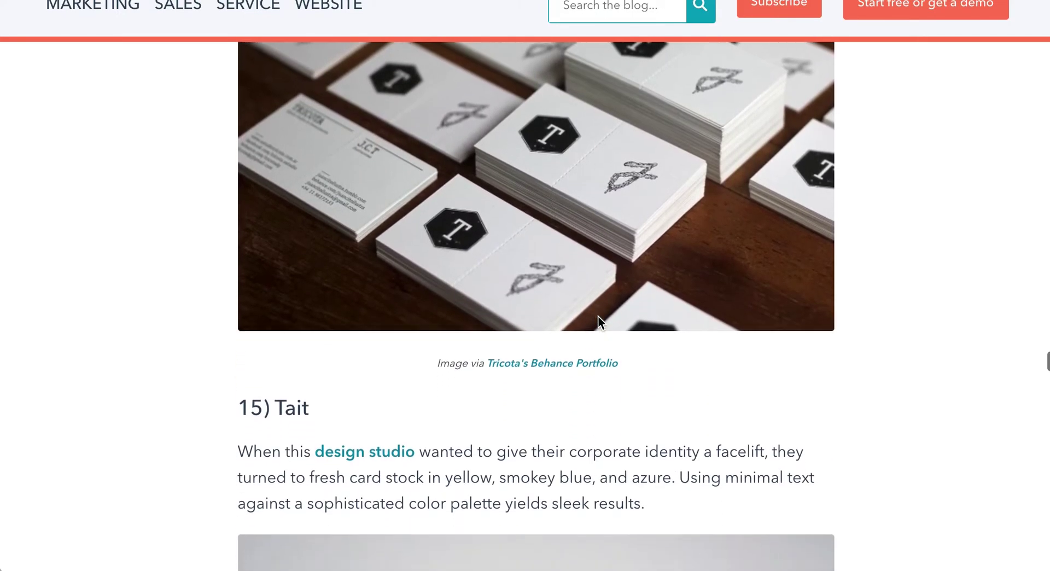
pyautogui.scroll(-6, 598, 322)
pyautogui.scroll(20, 598, 323)
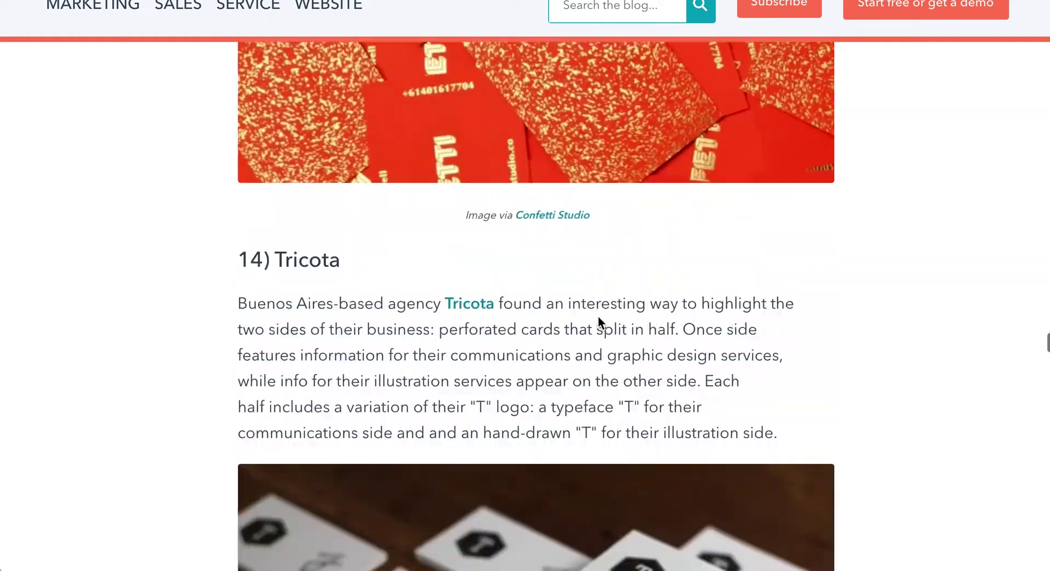
pyautogui.scroll(20, 599, 317)
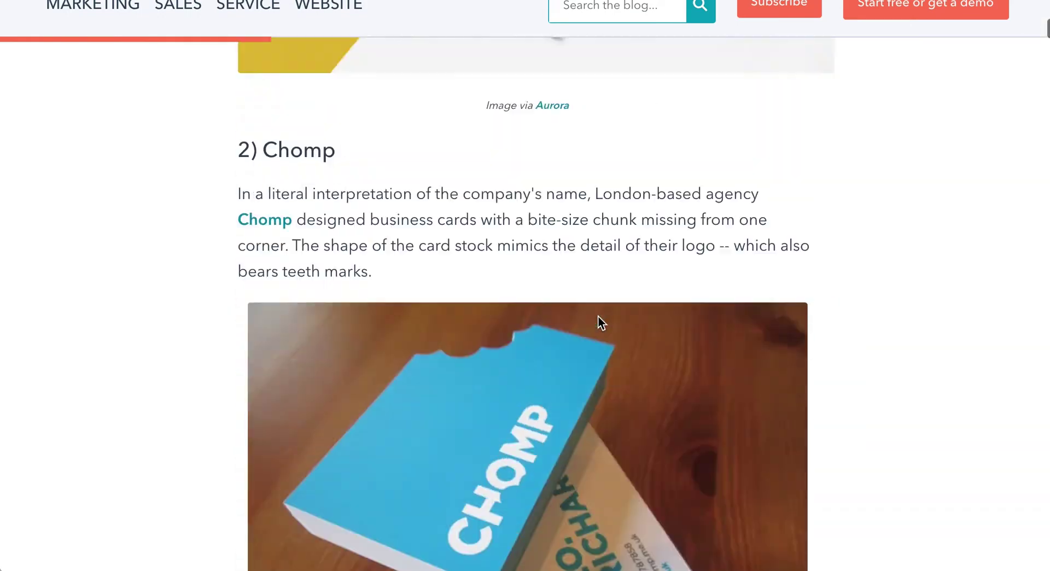
# Switch to the Assignment 7 project sheet in Acrobat and read the instructions on colors, speciality paper, the 2-page document and artboard dimensions
pyautogui.scroll(-1, 598, 316)
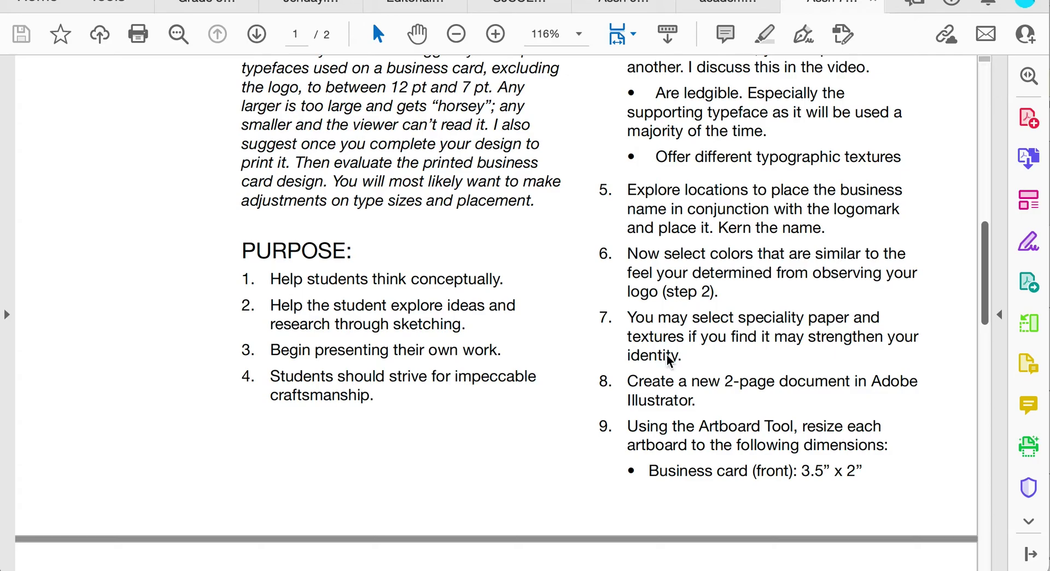
pyautogui.scroll(-3, 679, 402)
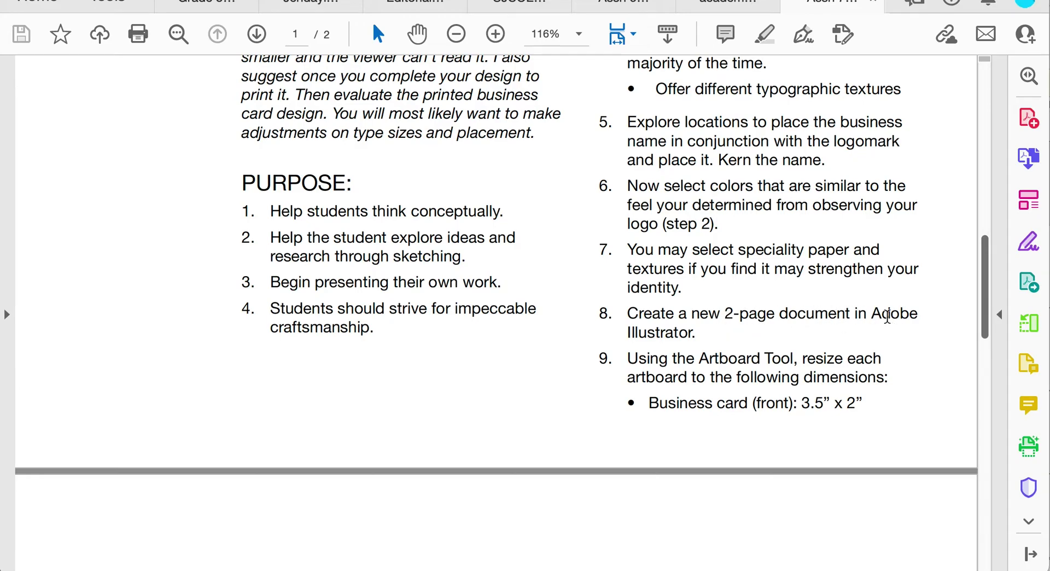
pyautogui.scroll(-5, 657, 354)
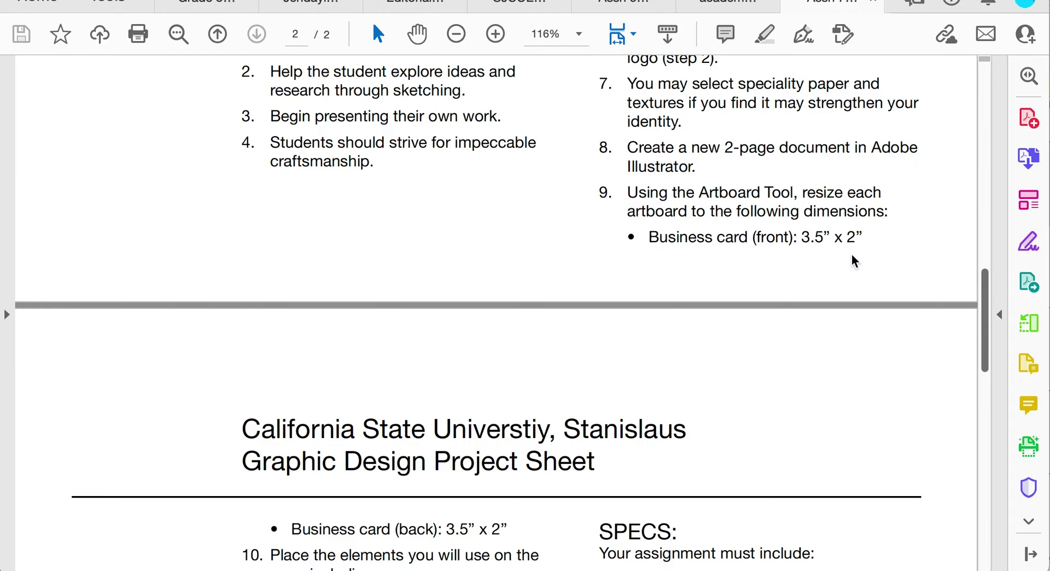
pyautogui.scroll(-1, 851, 260)
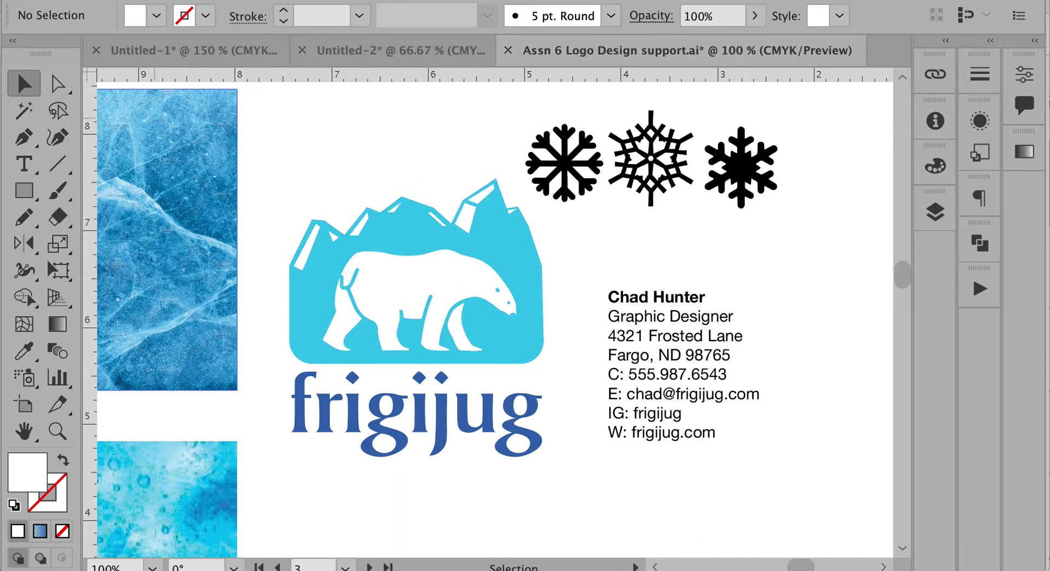
# Switch to Illustrator and start setting up a new document from the Print presets
pyautogui.press('super+n')
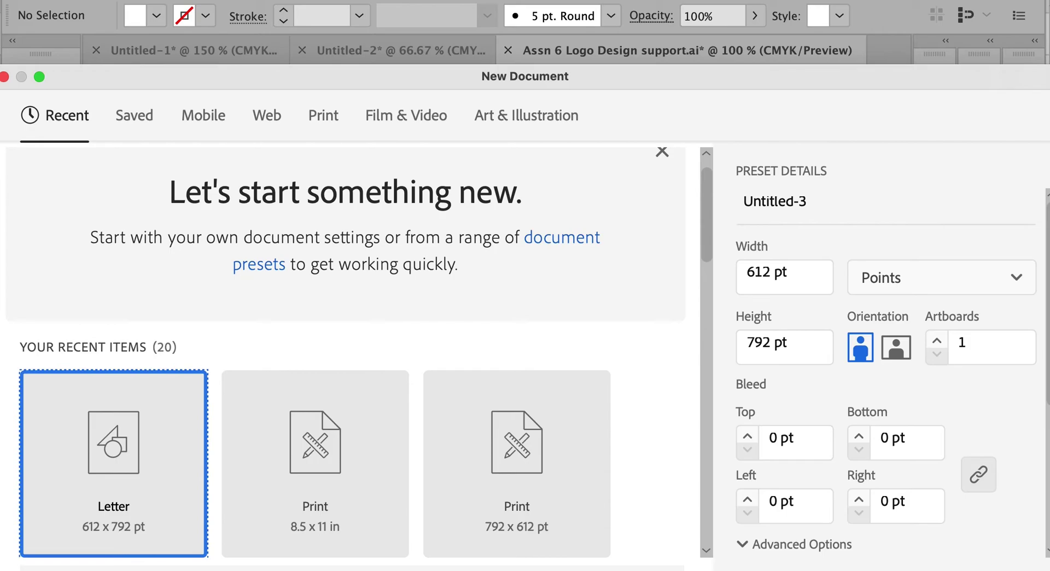
pyautogui.moveTo(422, 80); pyautogui.dragTo(435, 22)
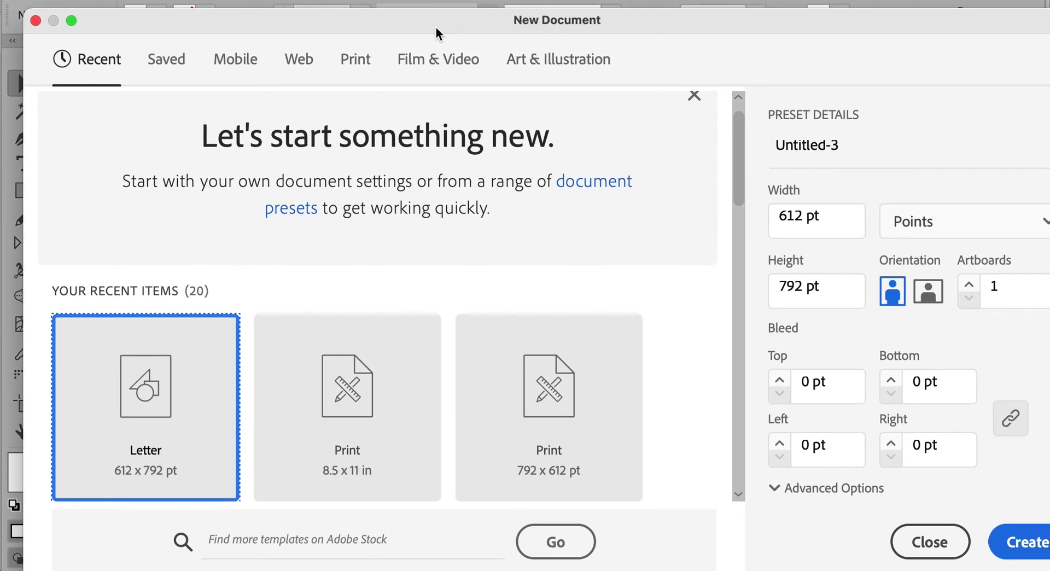
pyautogui.click(345, 63)
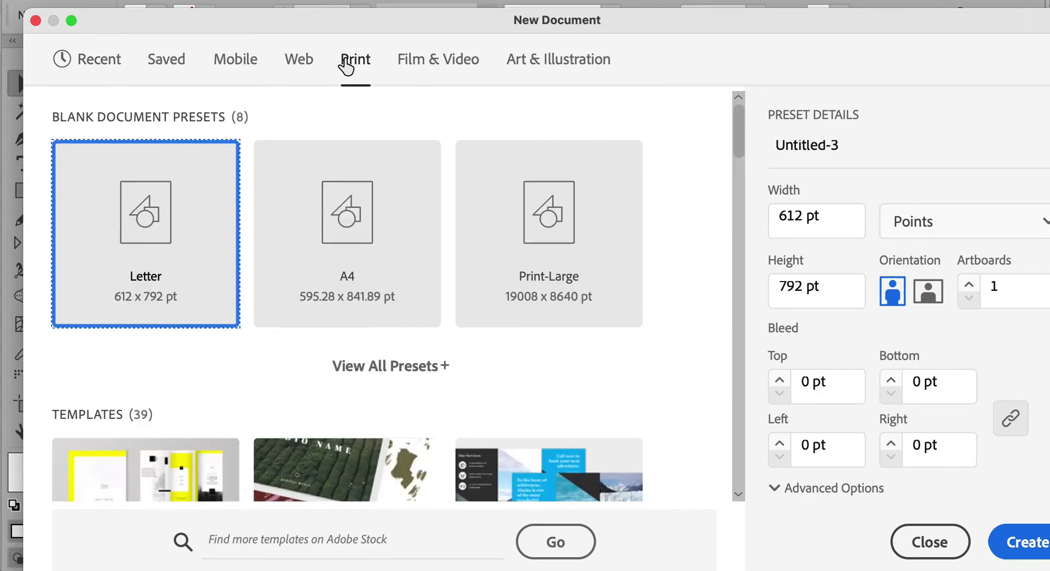
# Expand the full list of blank print presets and browse the print templates below it
pyautogui.click(427, 369)
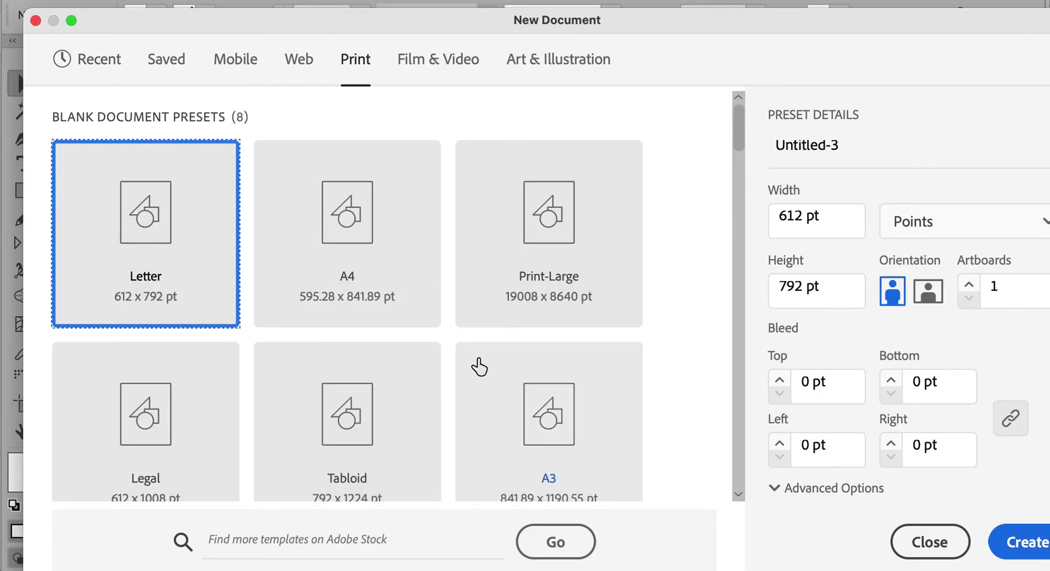
pyautogui.scroll(-10, 479, 366)
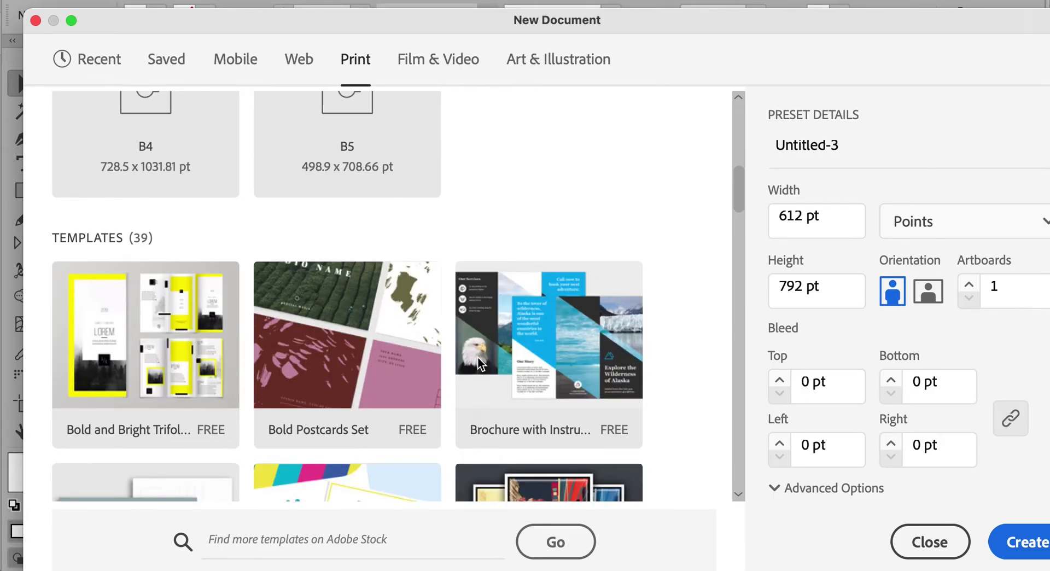
pyautogui.scroll(-8, 477, 357)
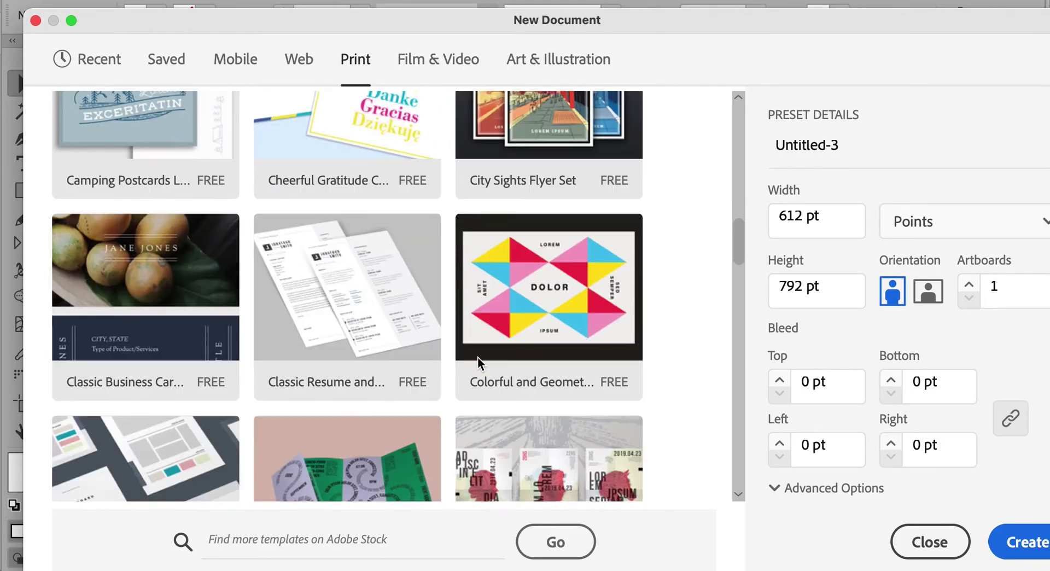
pyautogui.scroll(-13, 477, 357)
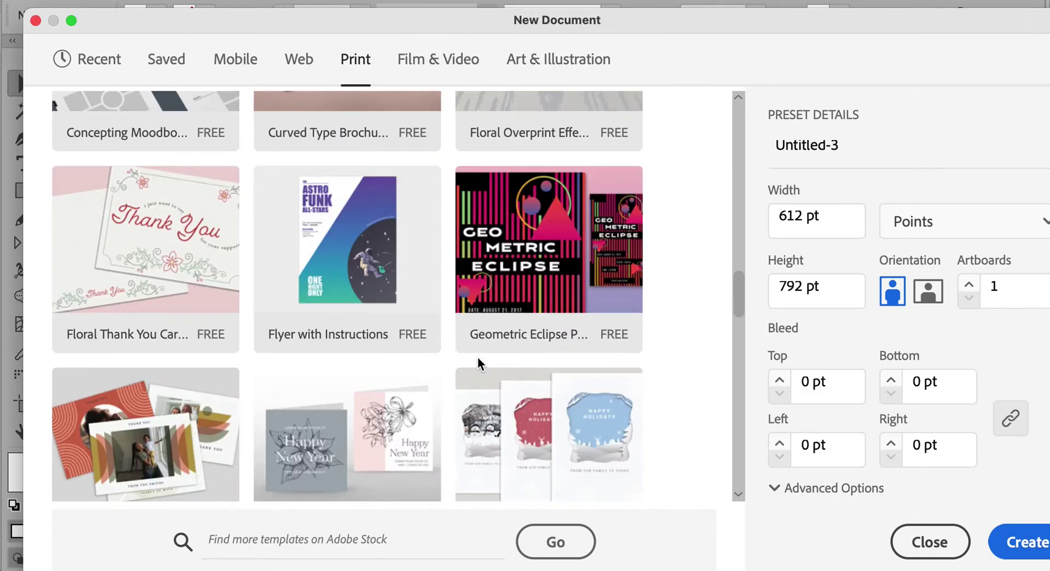
pyautogui.scroll(1, 477, 357)
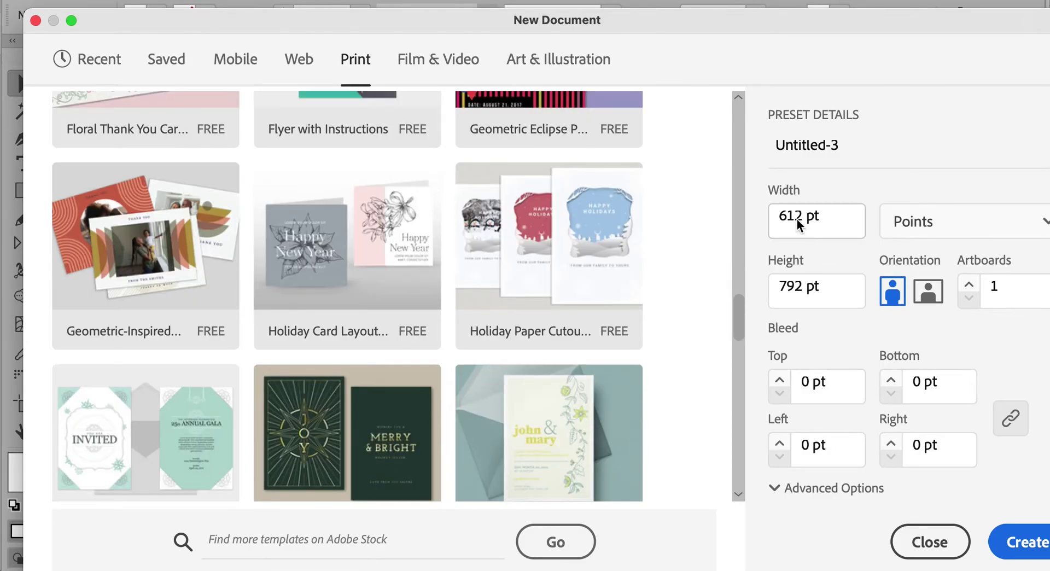
# Create a landscape print document measured in inches, 3.5 in wide and 2 in high, with 2 artboards
pyautogui.click(922, 230)
pyautogui.click(916, 370)
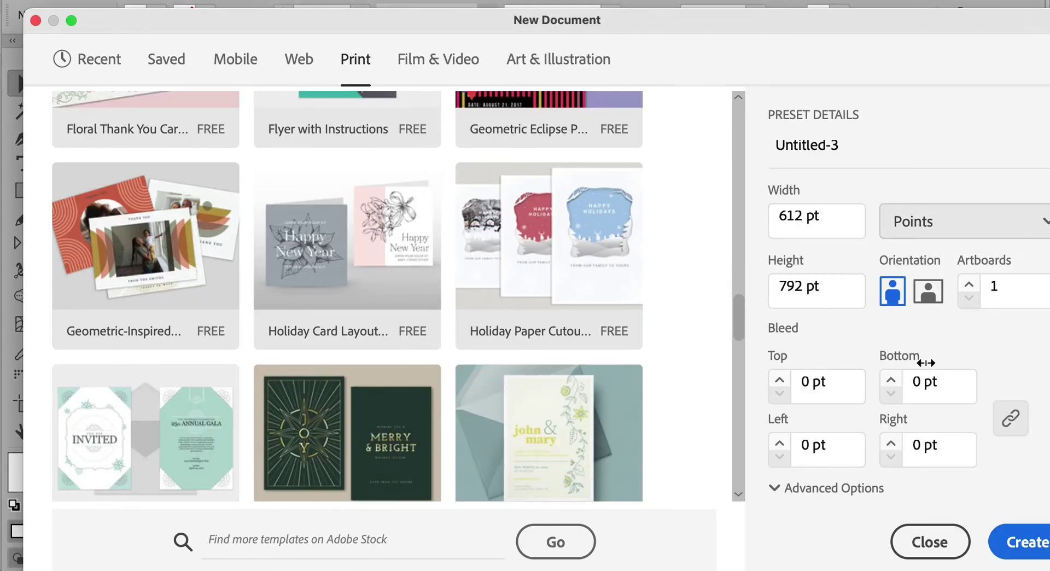
pyautogui.click(797, 218)
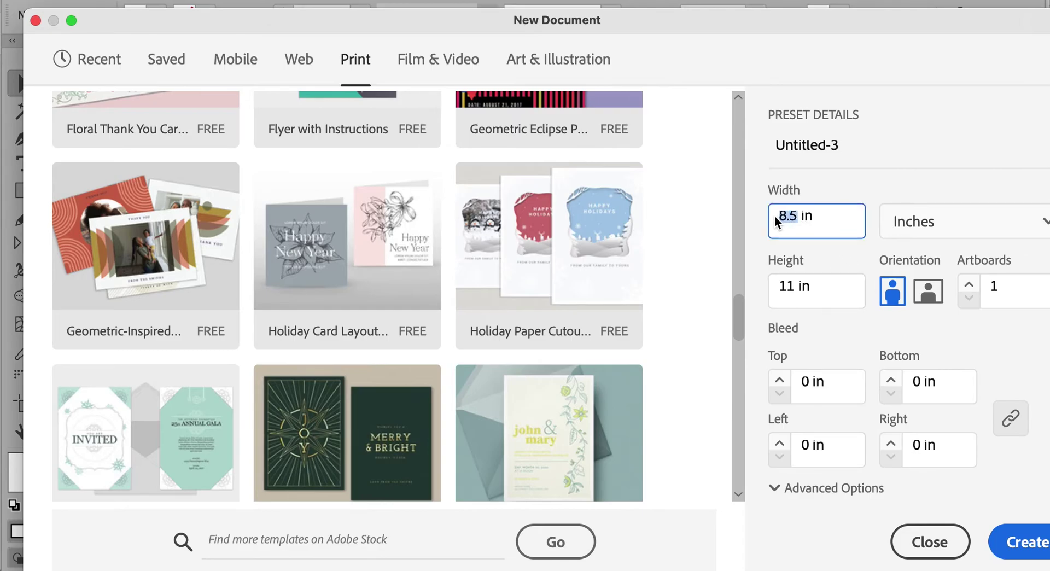
pyautogui.write('3.5')
pyautogui.press('Tab')
pyautogui.press('Tab')
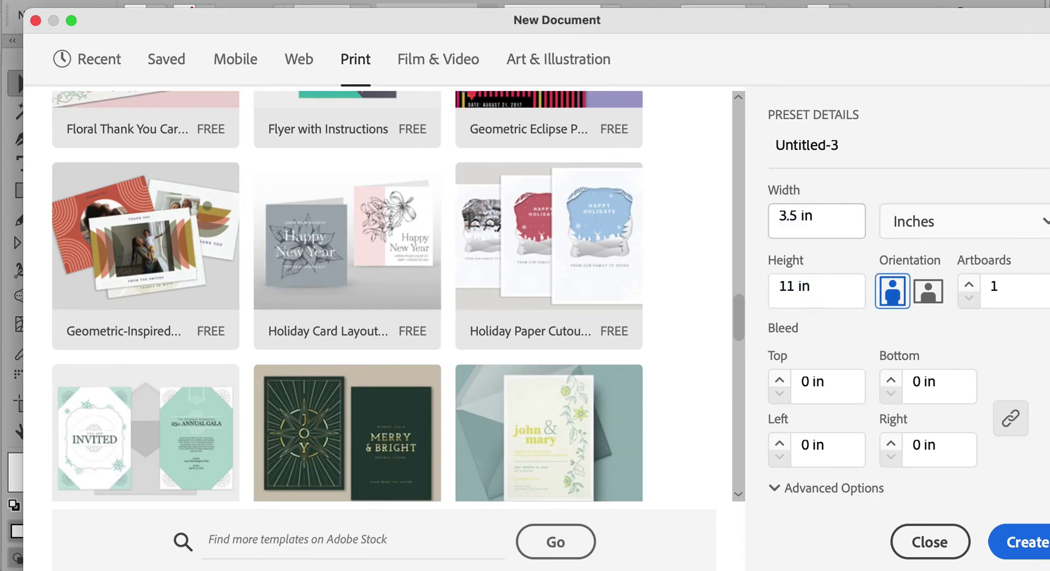
pyautogui.hotkey('shift', 'Tab')
pyautogui.write('2')
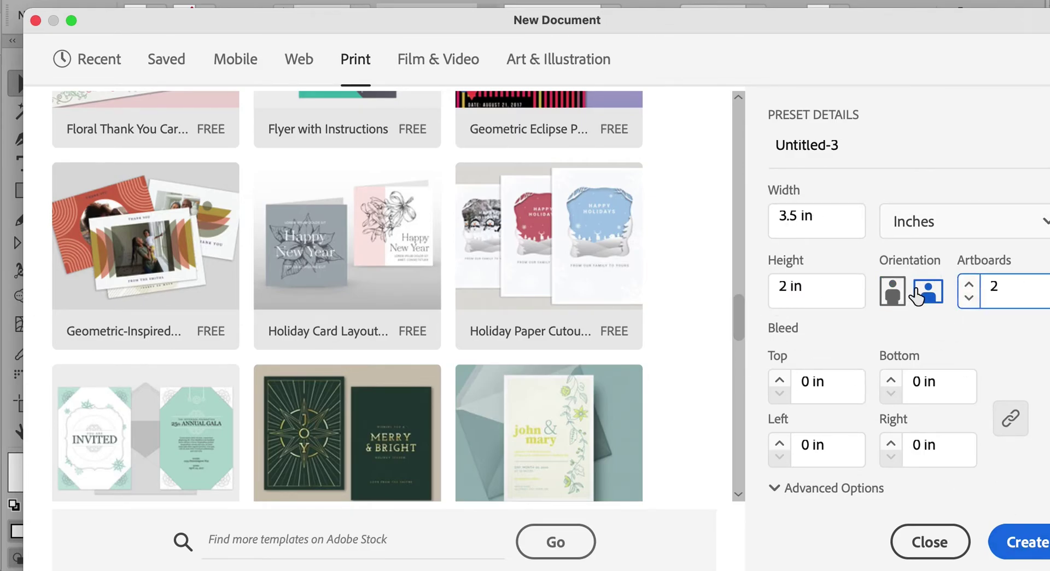
pyautogui.click(1014, 540)
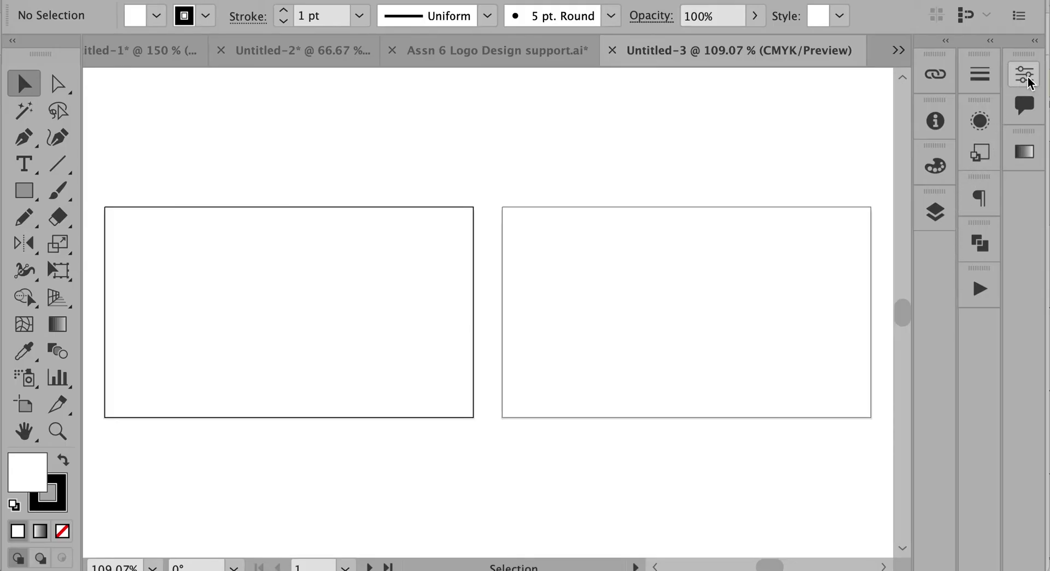
# Try portrait orientation on Artboard 1, undo it and leave artboard editing
pyautogui.click(1025, 79)
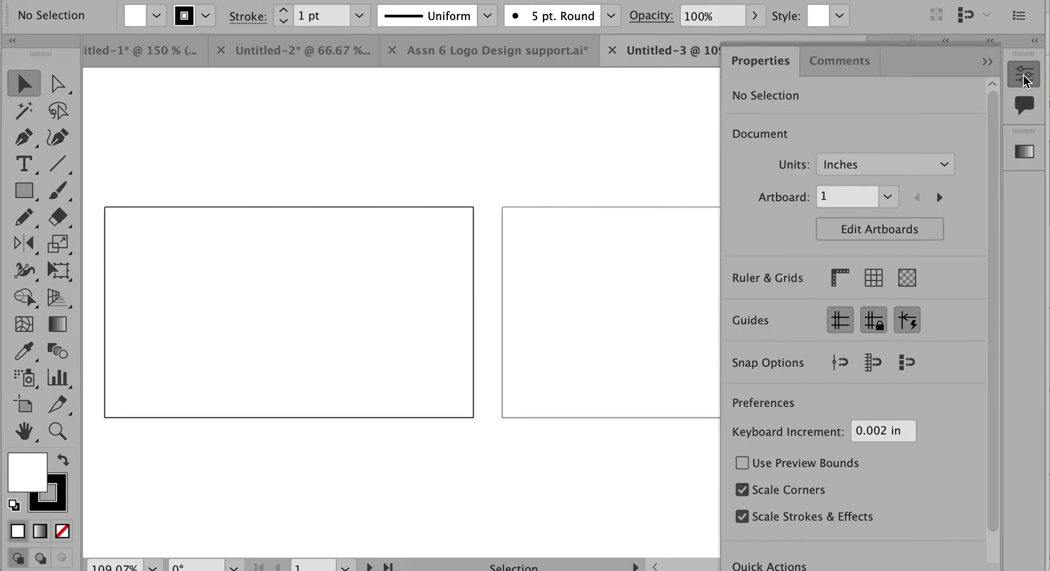
pyautogui.click(881, 231)
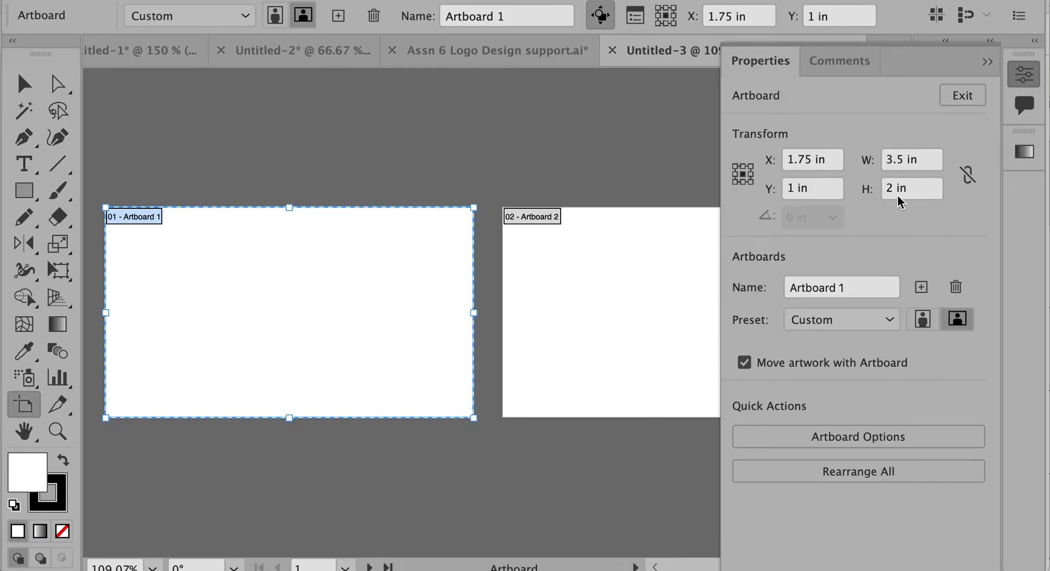
pyautogui.click(921, 321)
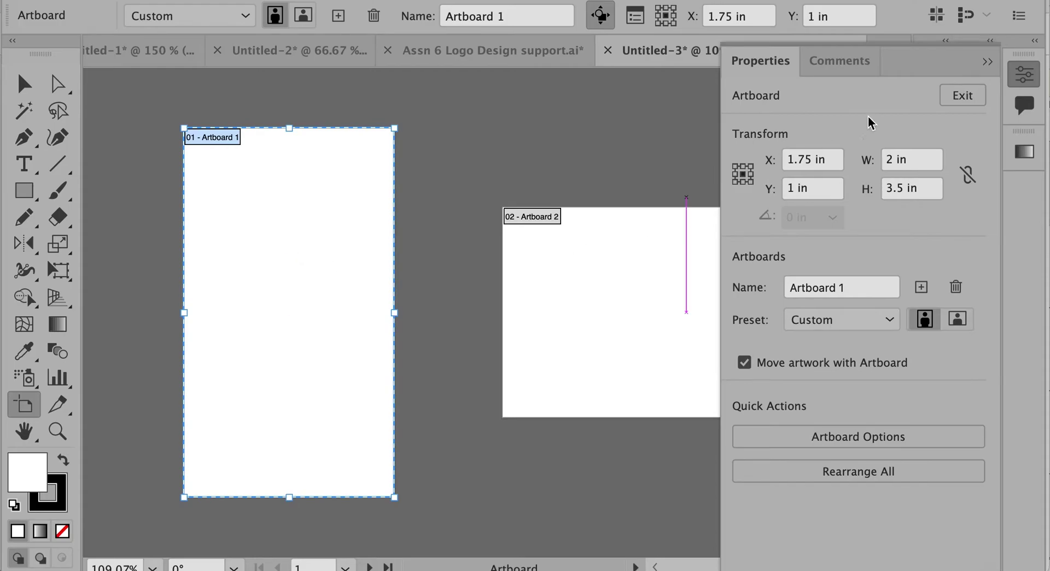
pyautogui.press('super+z')
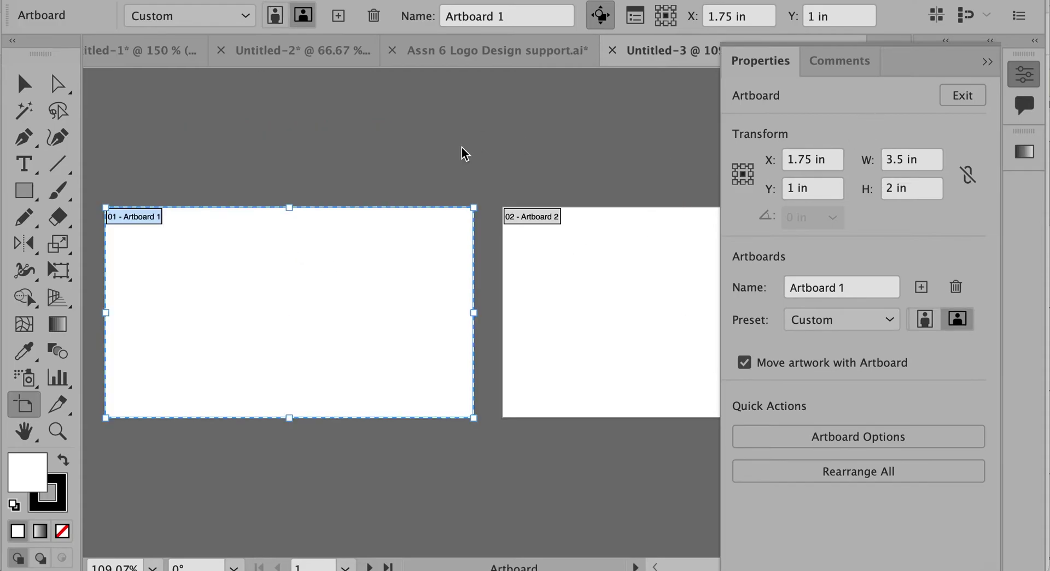
pyautogui.click(462, 146)
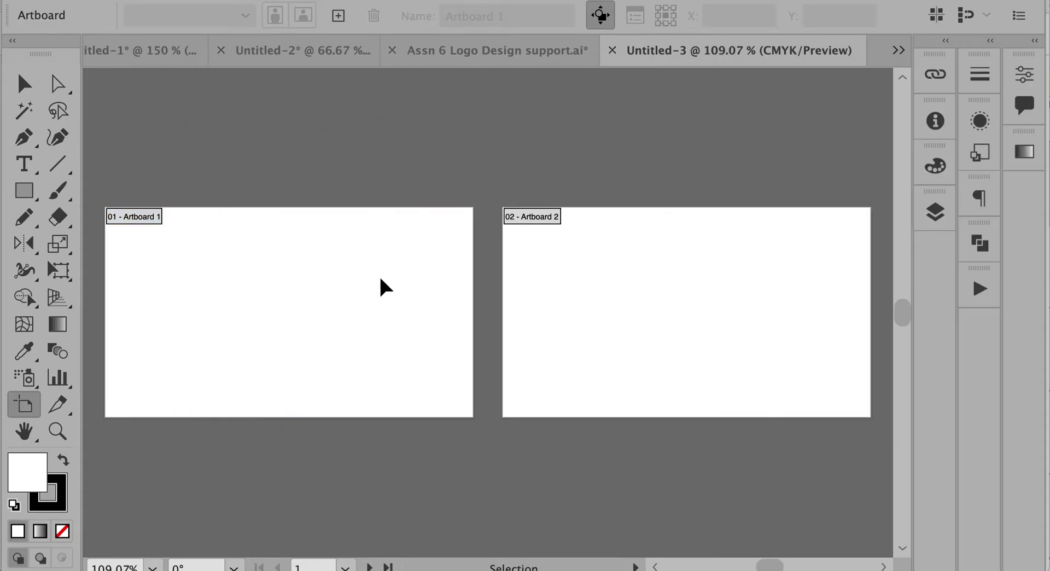
pyautogui.press('Escape')
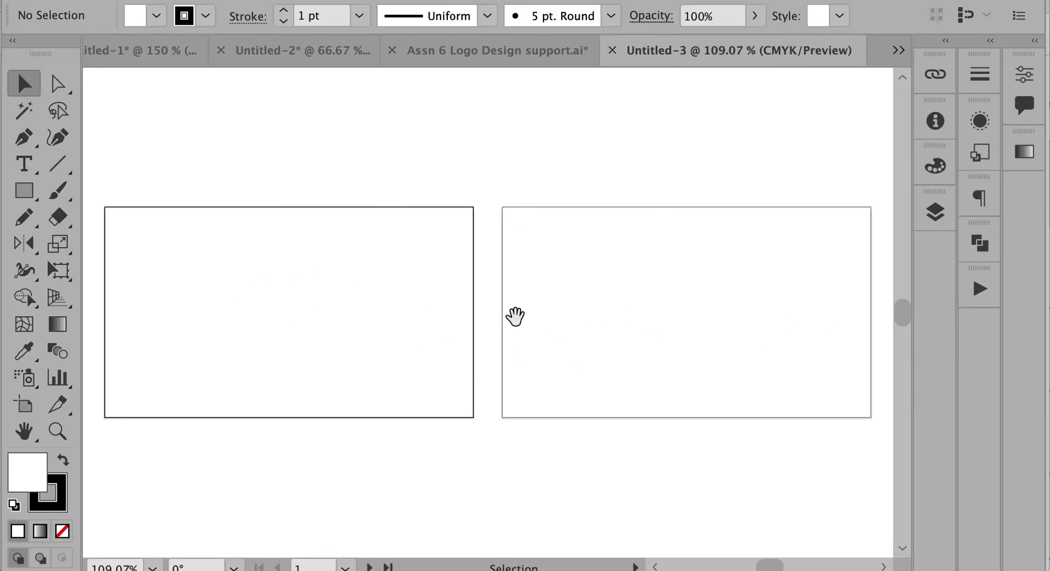
pyautogui.keyDown('super'); pyautogui.click(371, 310); pyautogui.keyUp('super')
pyautogui.moveTo(387, 307); pyautogui.dragTo(472, 313)
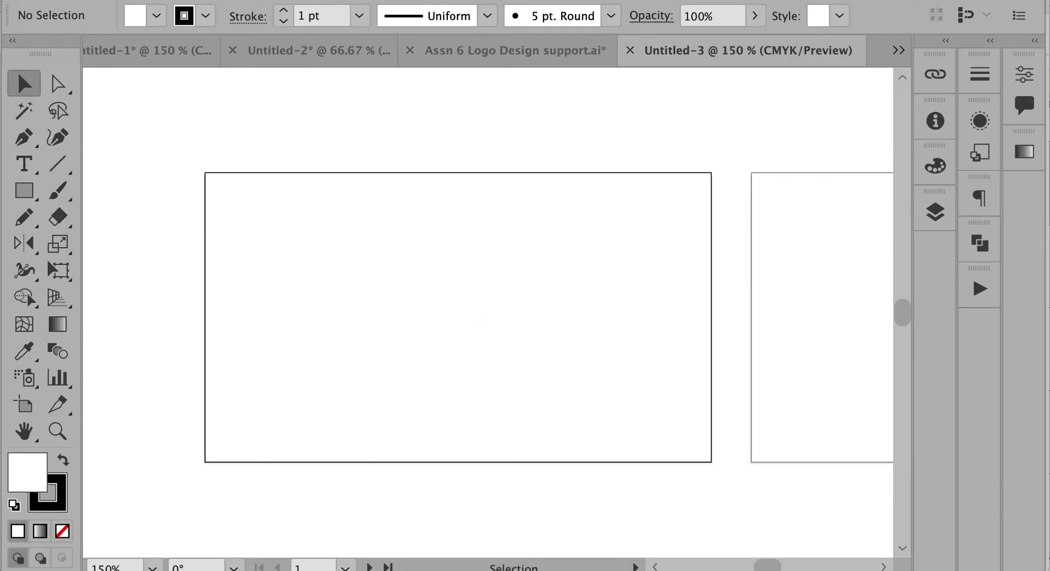
# Switch to the assignment sheet in Acrobat and read the business card dimensions, required elements and text block items
pyautogui.press('super+Tab')
pyautogui.scroll(-5, 464, 491)
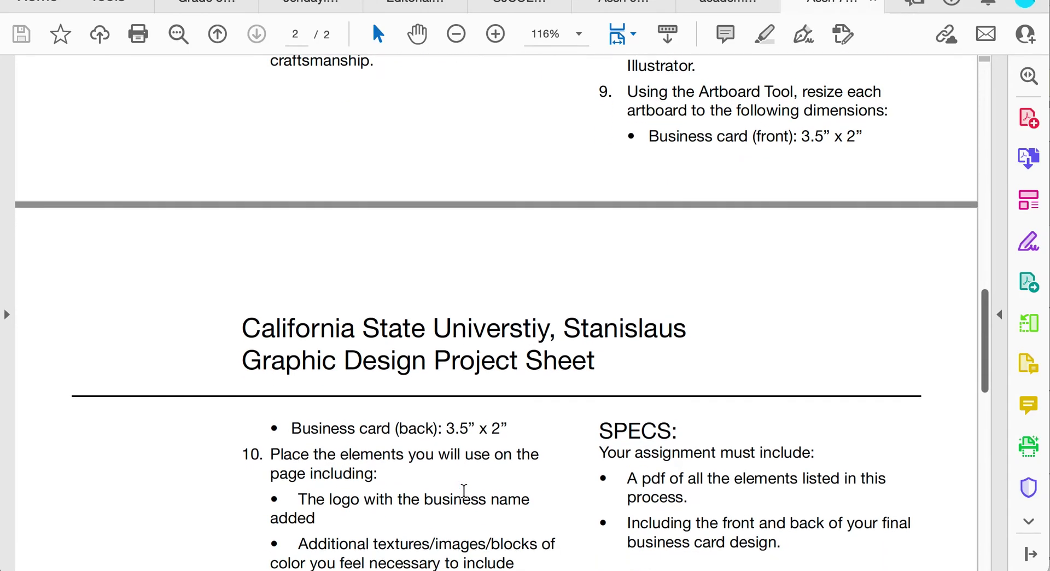
pyautogui.scroll(-1, 464, 490)
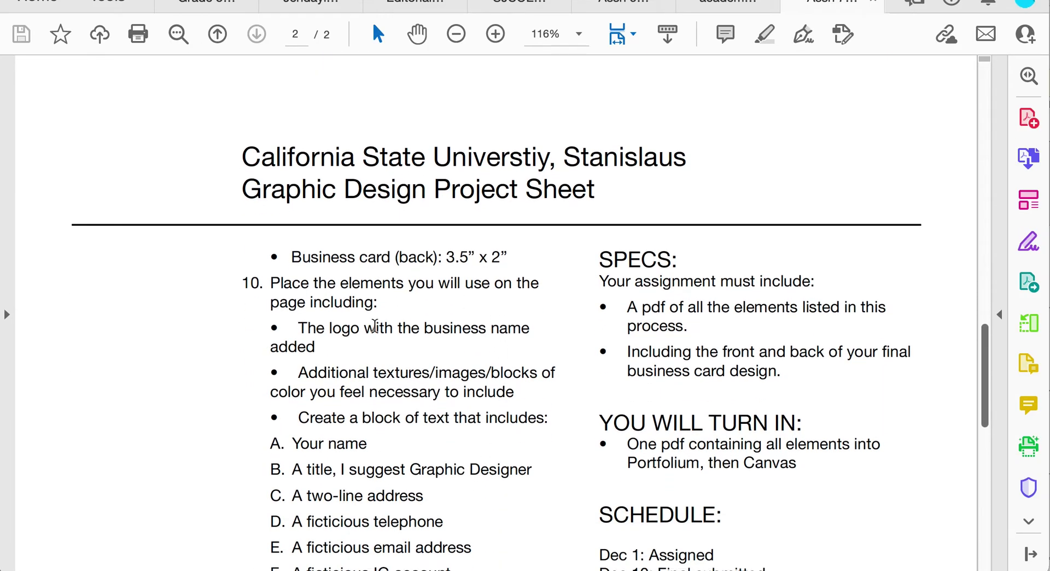
pyautogui.scroll(-5, 469, 414)
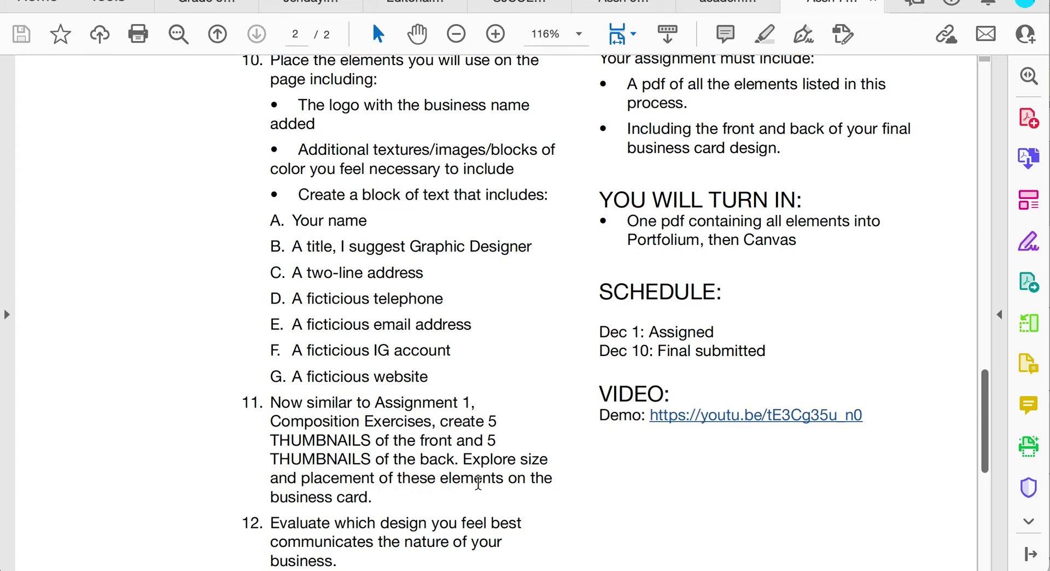
pyautogui.scroll(1, 457, 429)
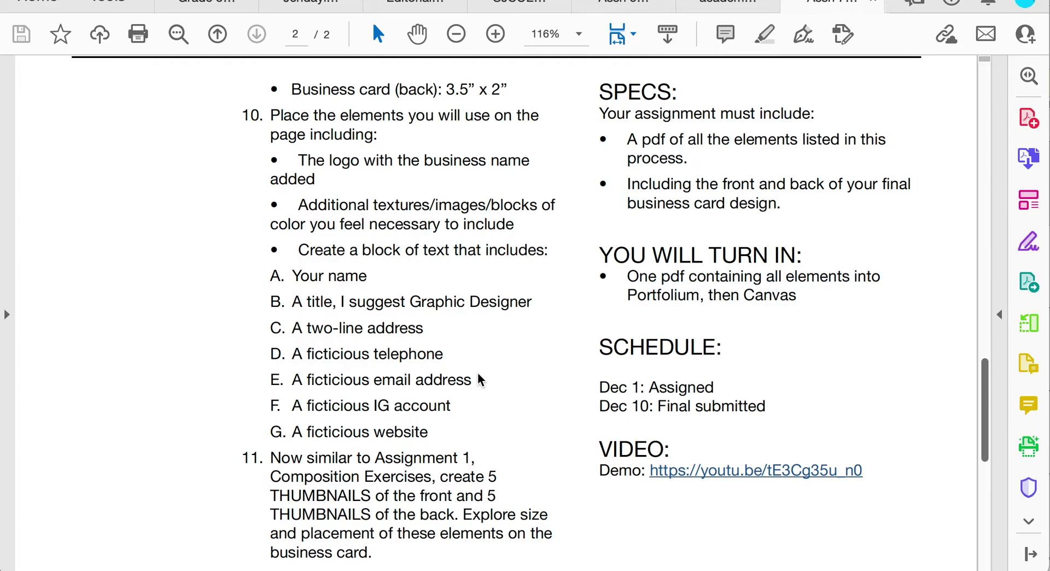
pyautogui.scroll(-2, 479, 379)
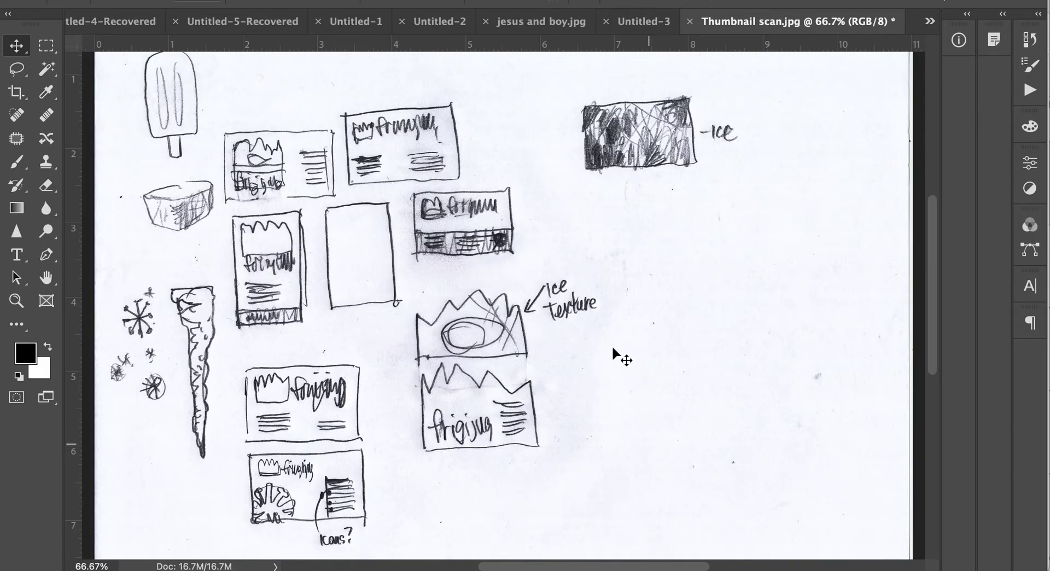
# Switch to Thumbnail scan.jpg in Photoshop and examine the upper horizontal and vertical business card sketches up close
pyautogui.moveTo(404, 235); pyautogui.dragTo(458, 259)
pyautogui.scroll(2, 364, 230)
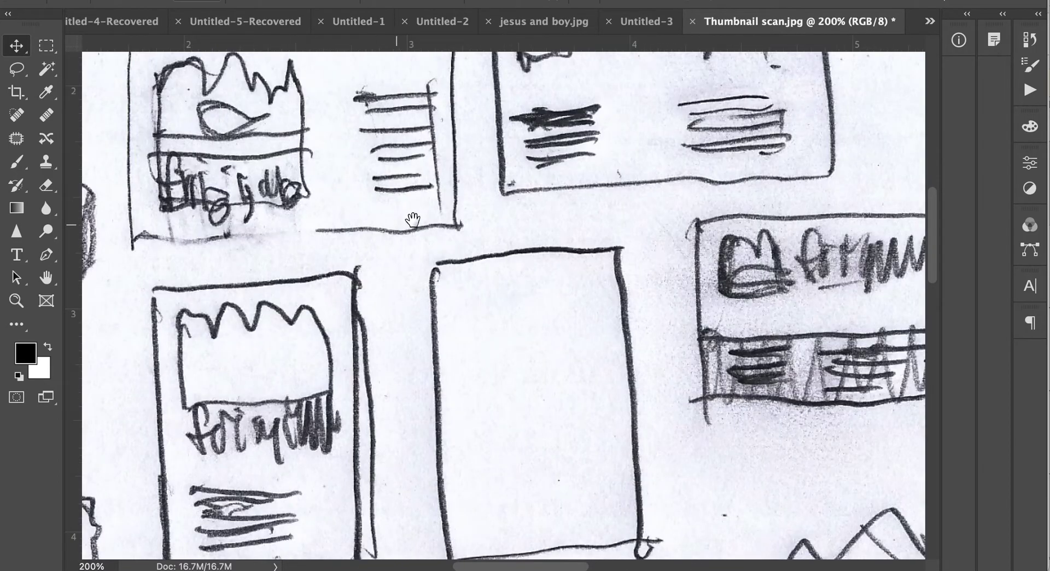
pyautogui.scroll(3, 398, 225)
pyautogui.scroll(-1, 453, 374)
pyautogui.scroll(1, 358, 350)
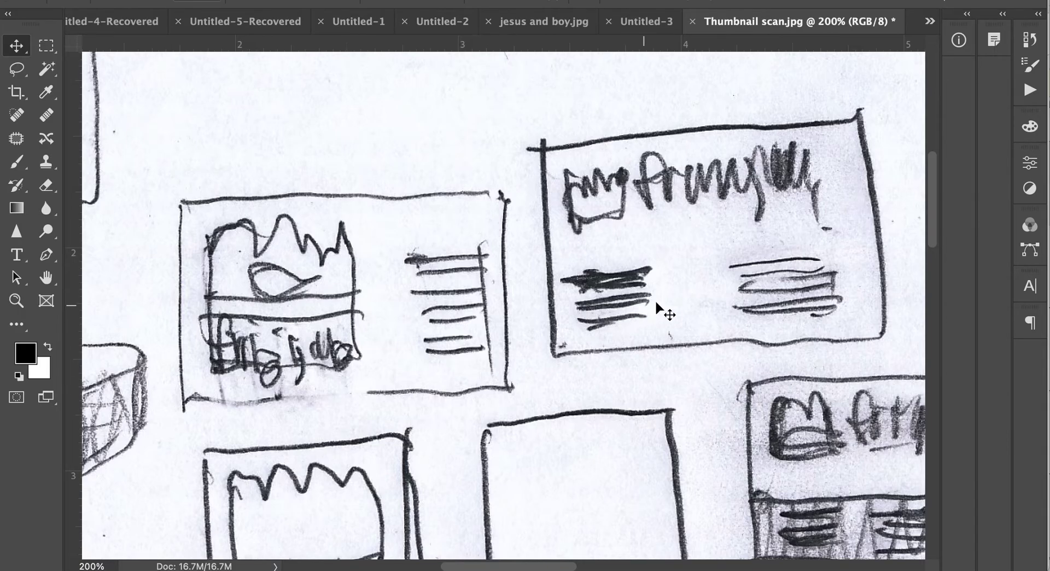
pyautogui.scroll(-5, 689, 285)
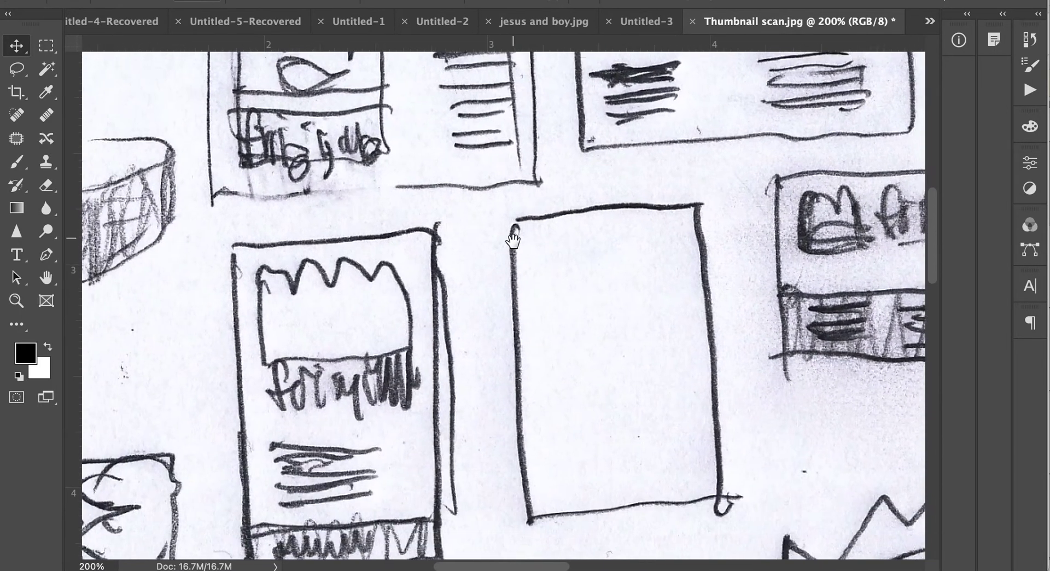
pyautogui.moveTo(514, 241); pyautogui.dragTo(276, 459)
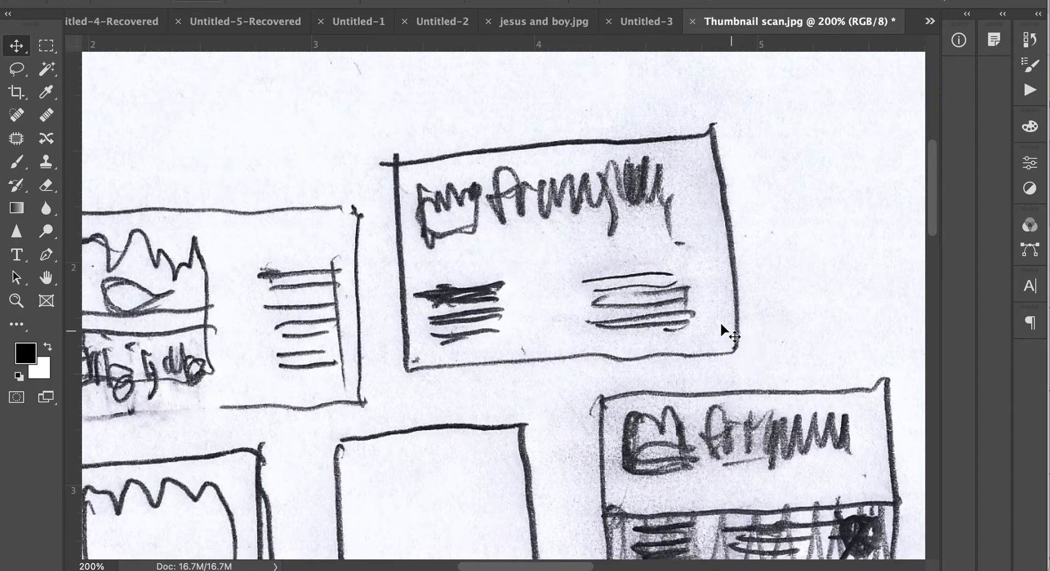
pyautogui.moveTo(504, 361); pyautogui.dragTo(647, 134)
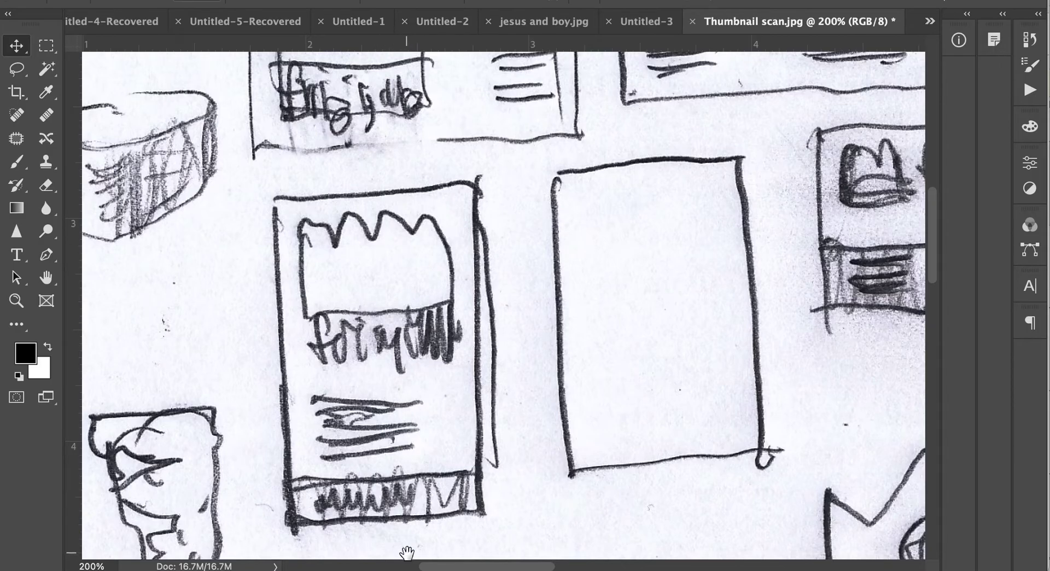
pyautogui.moveTo(678, 411); pyautogui.dragTo(329, 421)
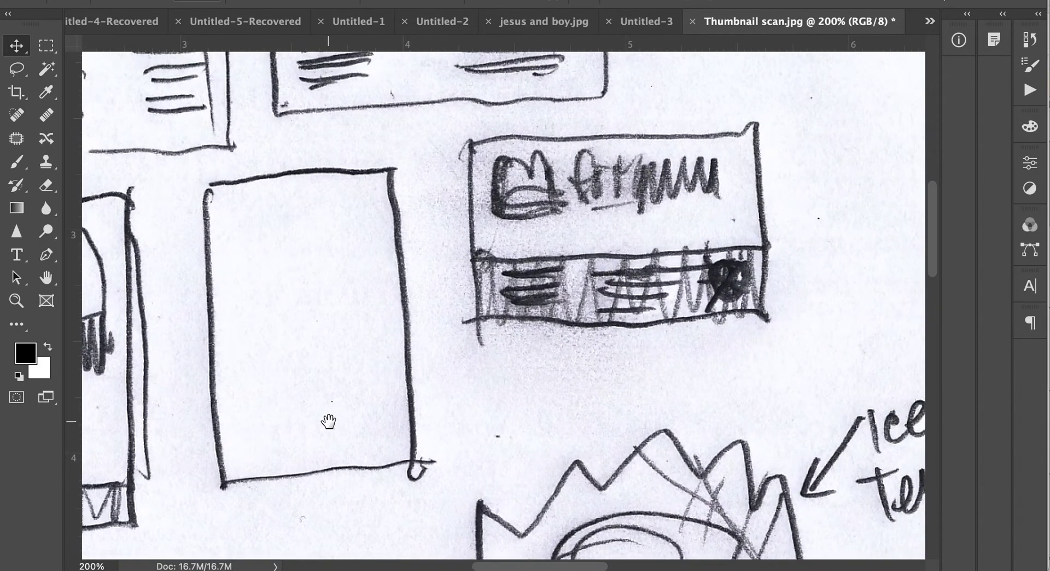
pyautogui.moveTo(438, 369); pyautogui.dragTo(343, 471)
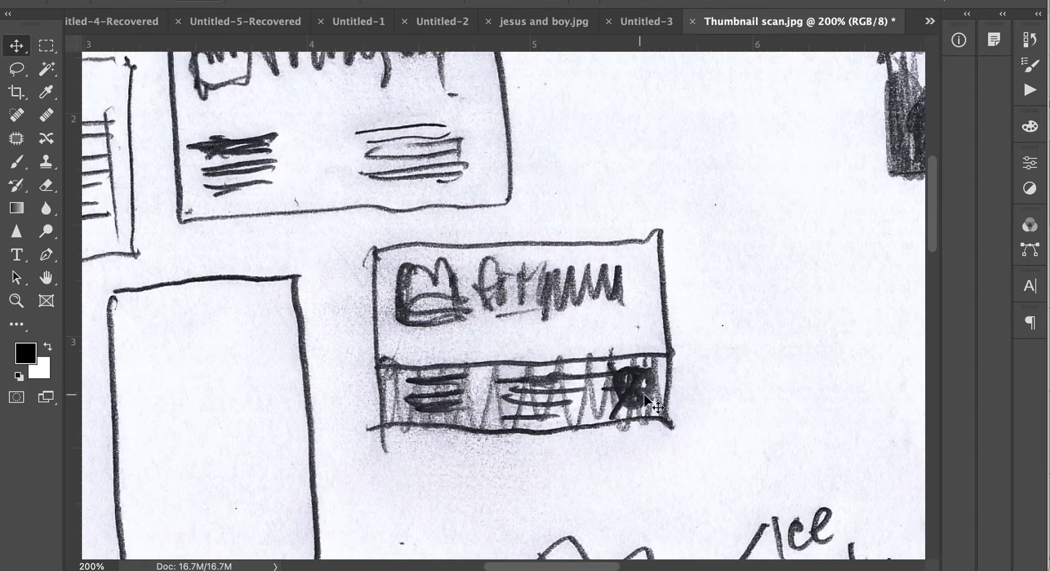
# Examine the two stacked business card sketches in the lower part of the scan, including the one with icons beside its text
pyautogui.moveTo(528, 445); pyautogui.dragTo(517, 200)
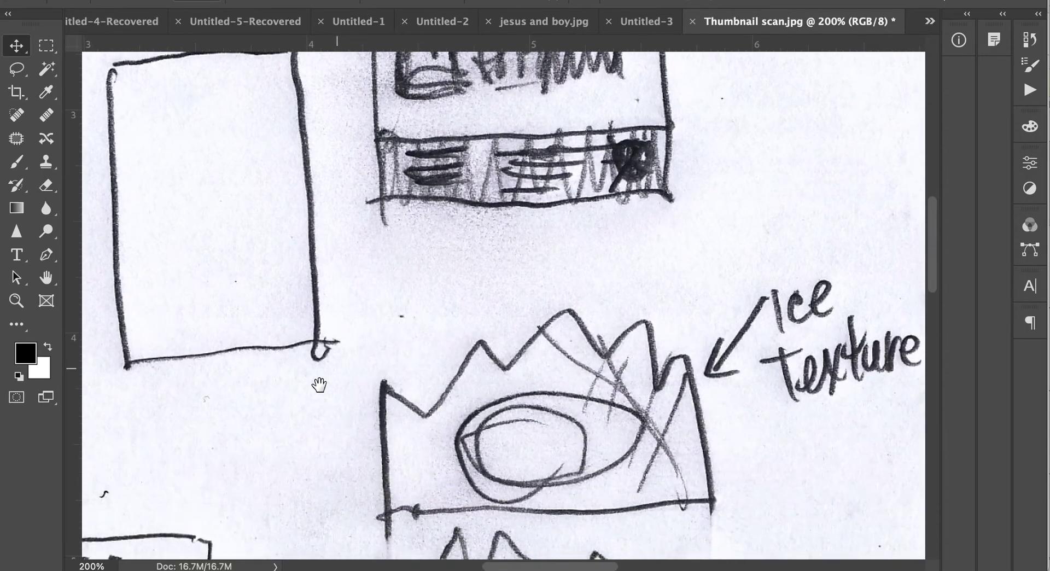
pyautogui.moveTo(326, 391); pyautogui.dragTo(688, 182)
pyautogui.moveTo(547, 331)
pyautogui.mouseDown()
pyautogui.moveTo(771, 323)
pyautogui.moveTo(620, 143)
pyautogui.mouseUp()
pyautogui.moveTo(621, 237); pyautogui.dragTo(623, 221)
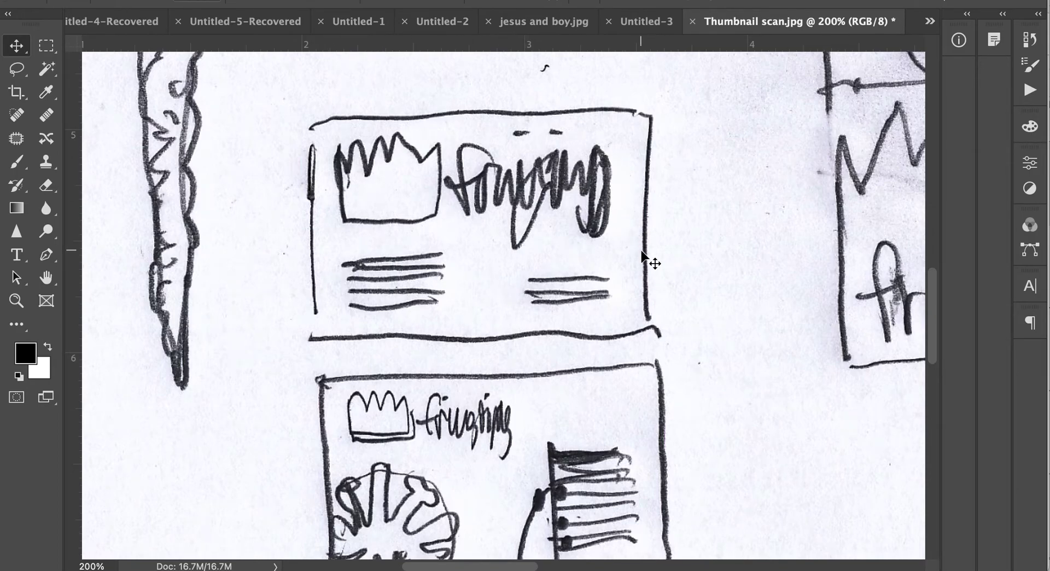
pyautogui.scroll(-3, 647, 265)
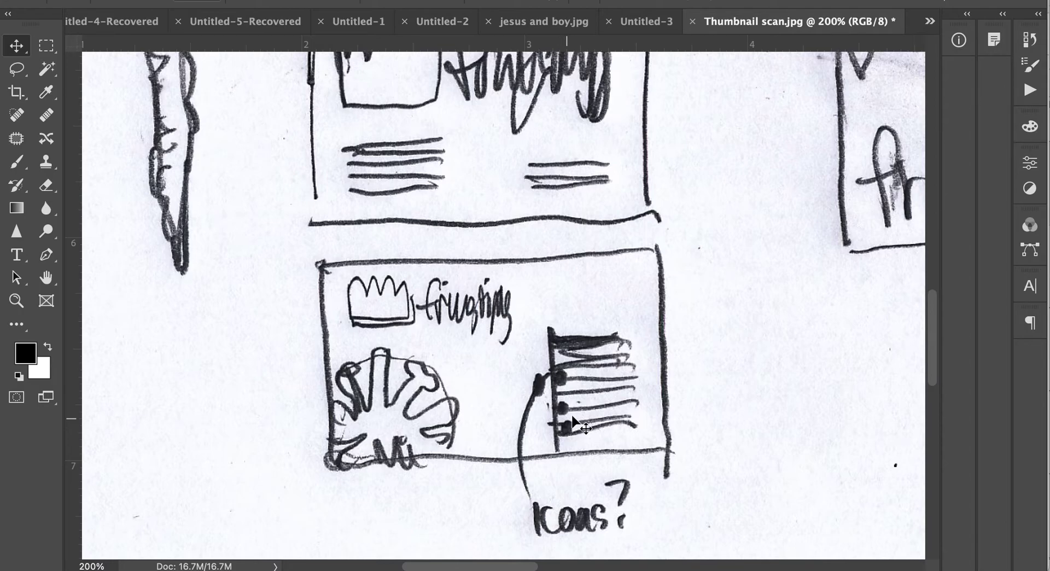
# Examine the jagged-edge business card sketch marked for an ice texture, covering both its front and back
pyautogui.hscroll(15, 678, 361)
pyautogui.scroll(10, 408, 438)
pyautogui.hscroll(-1, 620, 467)
pyautogui.scroll(1, 620, 468)
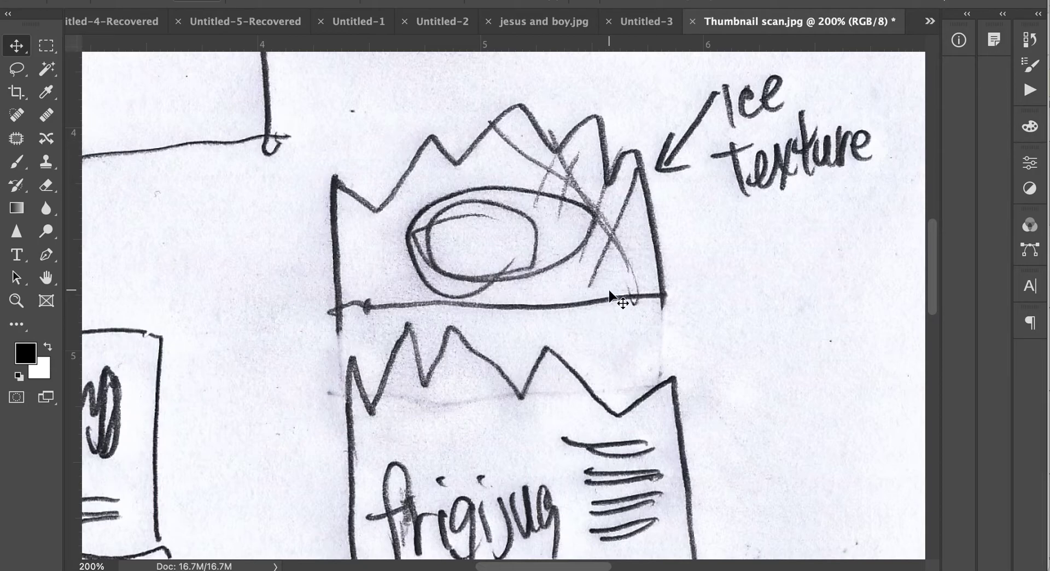
pyautogui.scroll(2, 611, 295)
pyautogui.hscroll(-1, 611, 296)
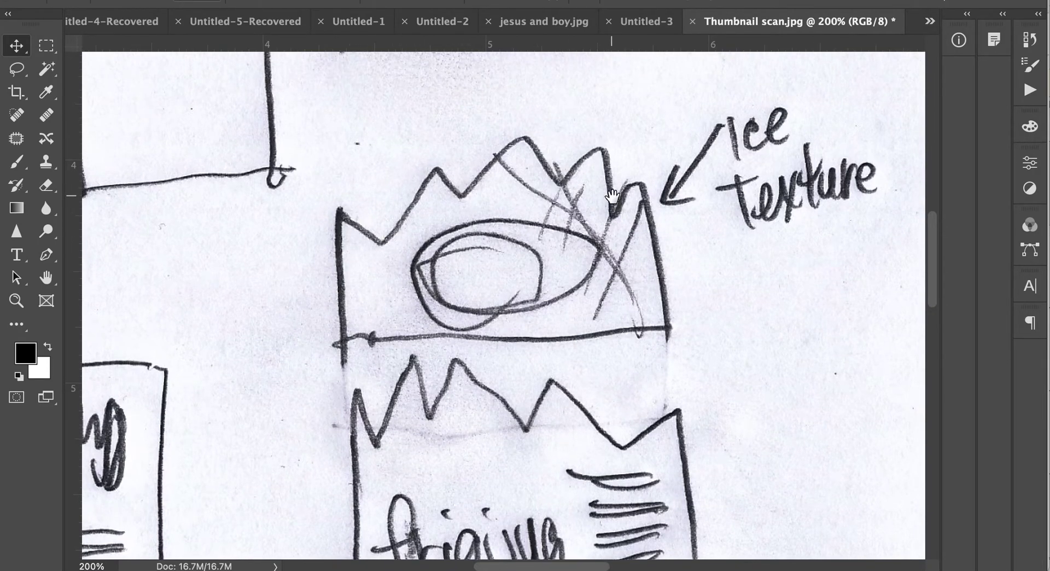
pyautogui.scroll(-6, 459, 221)
pyautogui.hscroll(-1, 459, 220)
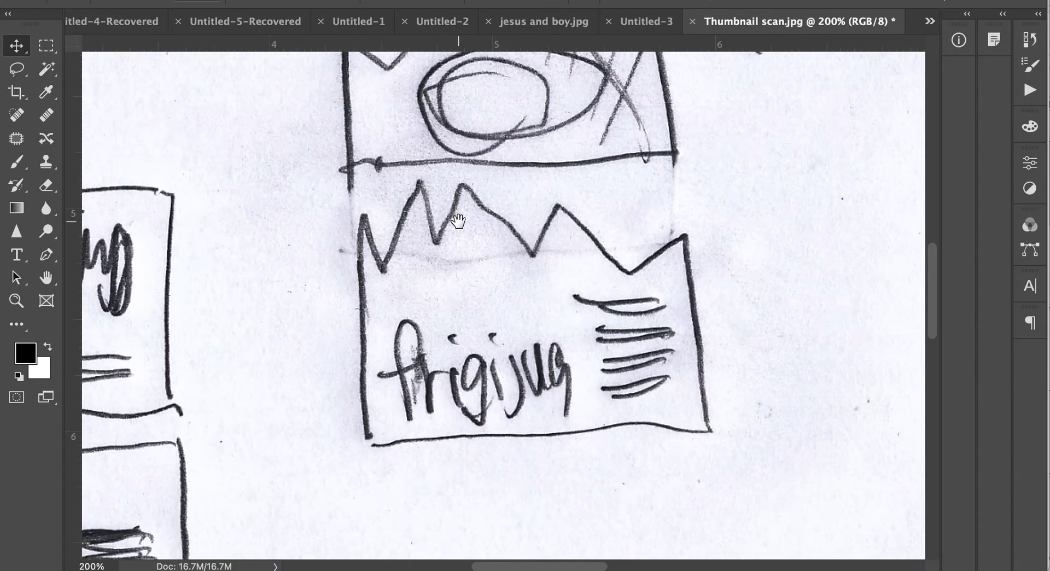
# Examine the ice-texture jagged-edge card sketch again along with the two stacked card sketches beside it
pyautogui.scroll(6, 459, 221)
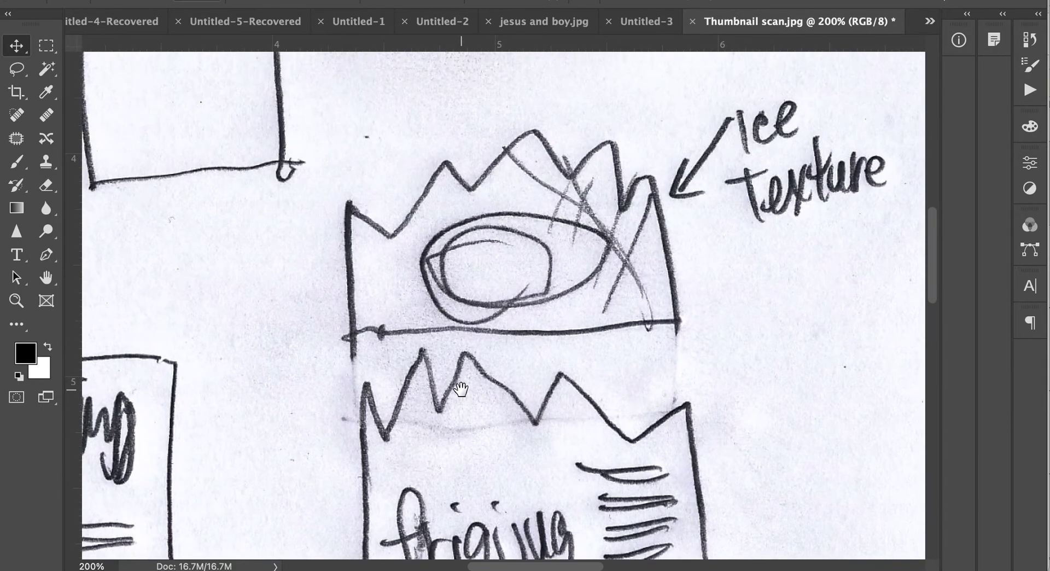
pyautogui.keyDown('alt'); pyautogui.click(432, 307); pyautogui.keyUp('alt')
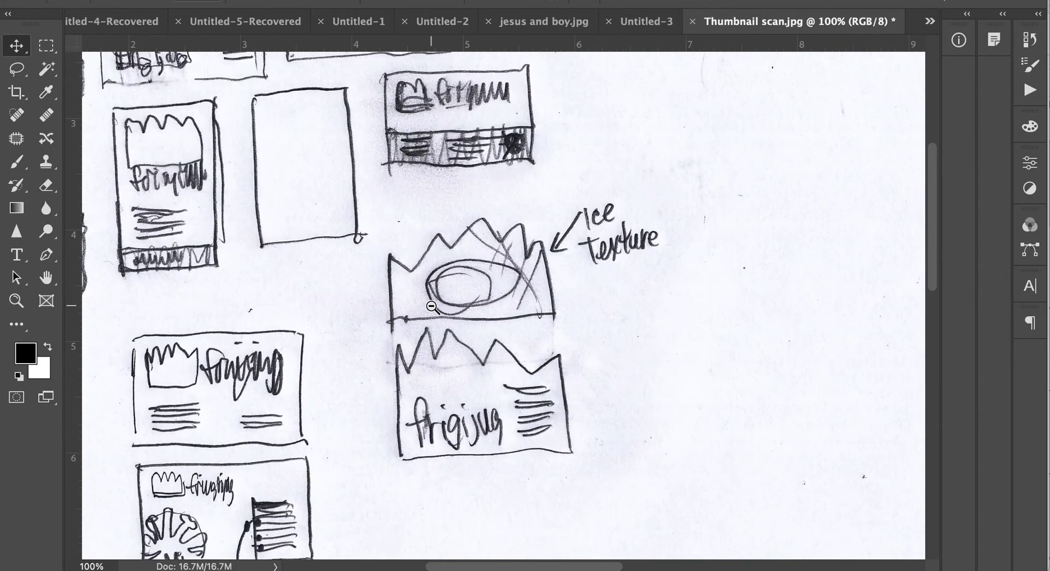
pyautogui.moveTo(432, 307)
pyautogui.mouseDown()
pyautogui.moveTo(722, 309)
pyautogui.moveTo(597, 203)
pyautogui.moveTo(547, 204)
pyautogui.mouseUp()
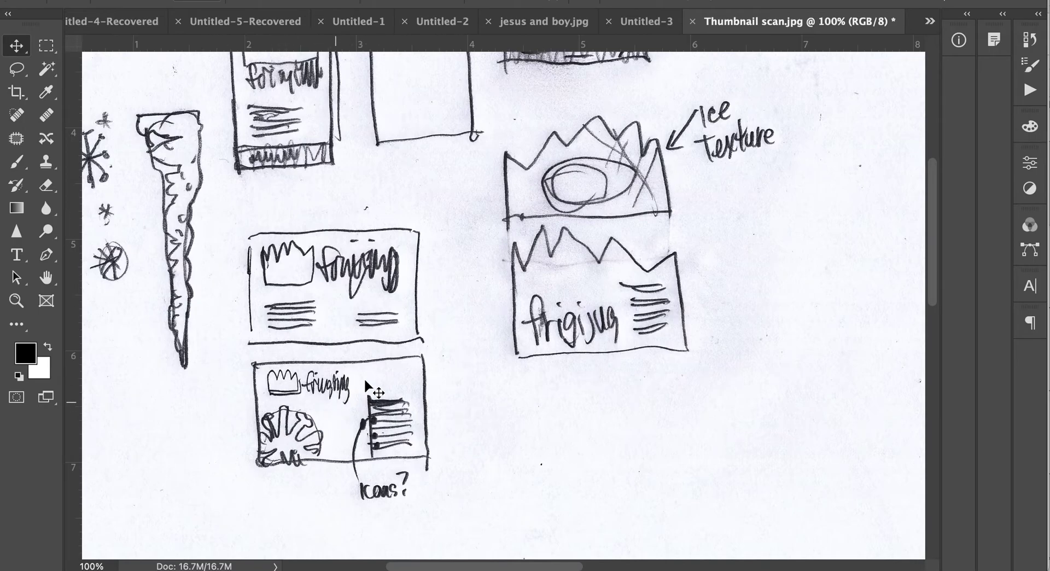
pyautogui.moveTo(394, 280)
pyautogui.mouseDown()
pyautogui.moveTo(422, 361)
pyautogui.moveTo(421, 433)
pyautogui.moveTo(429, 277)
pyautogui.mouseUp()
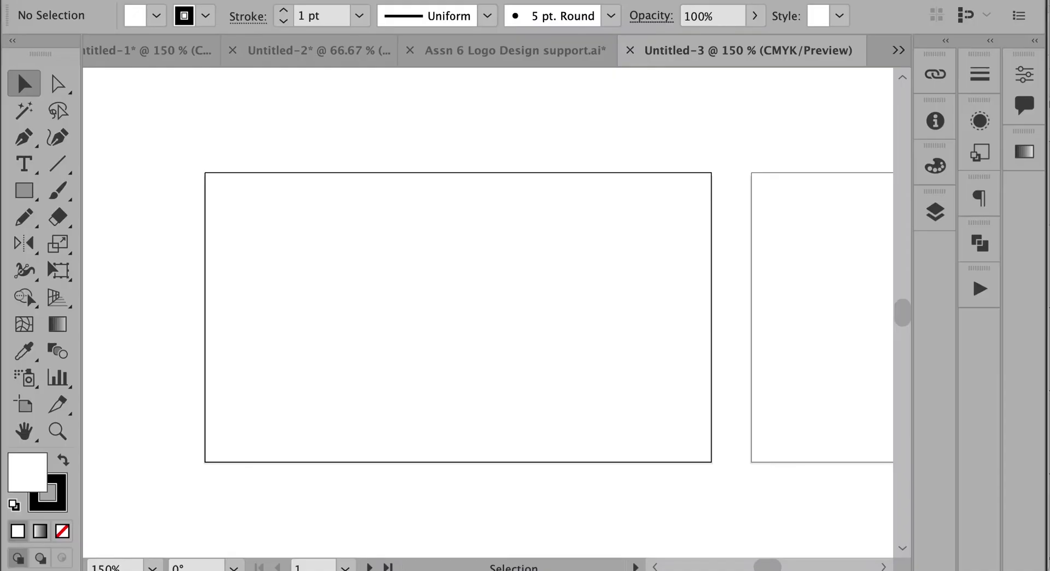
# Switch to Assn 6 Logo Design support.ai in Illustrator and copy both frigijug logos, the three snowflakes, the contact text and the bubble texture image
pyautogui.click(484, 56)
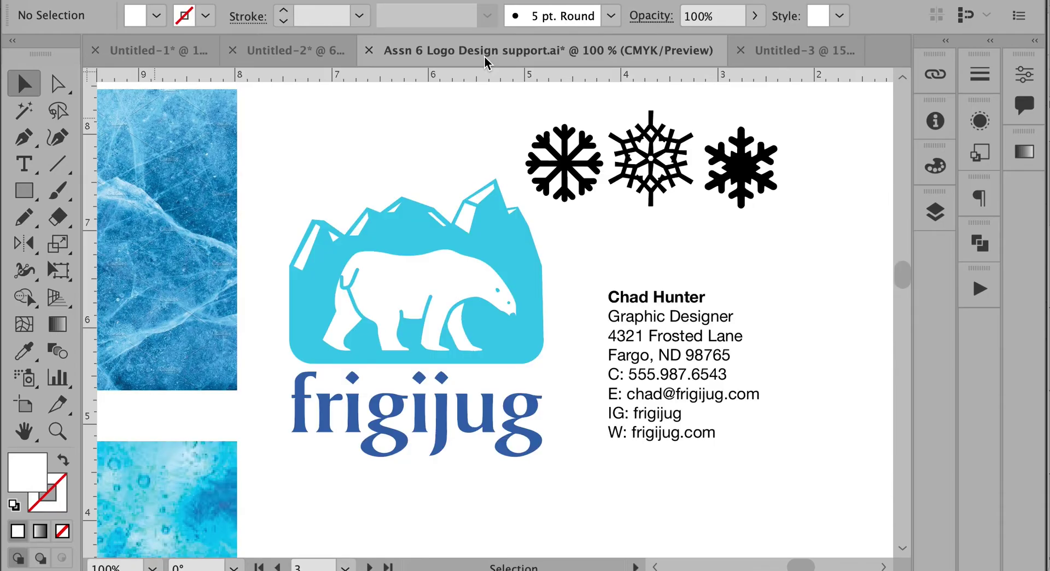
pyautogui.click(431, 252)
pyautogui.scroll(-5, 449, 219)
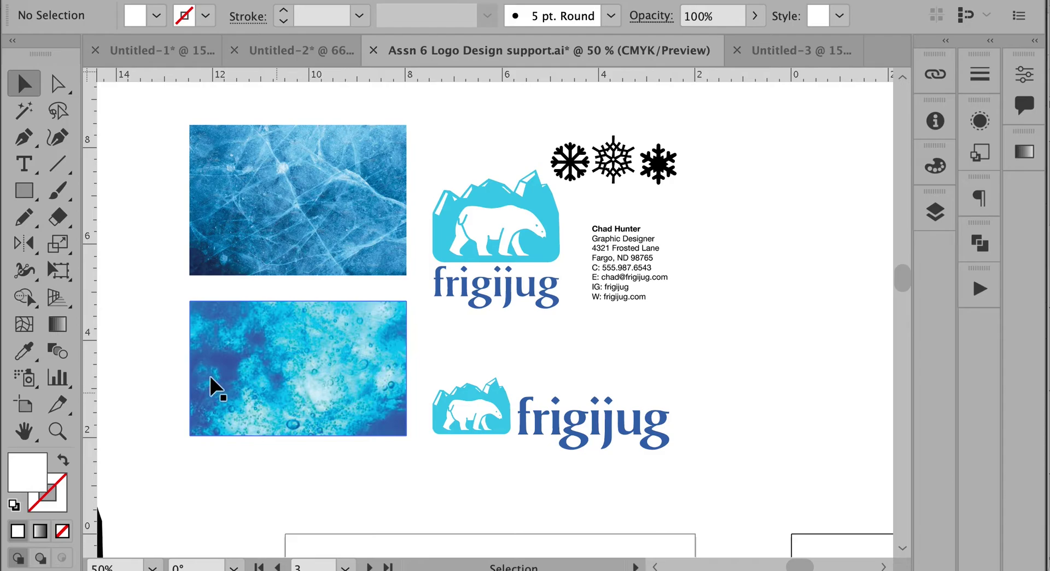
pyautogui.click(636, 276)
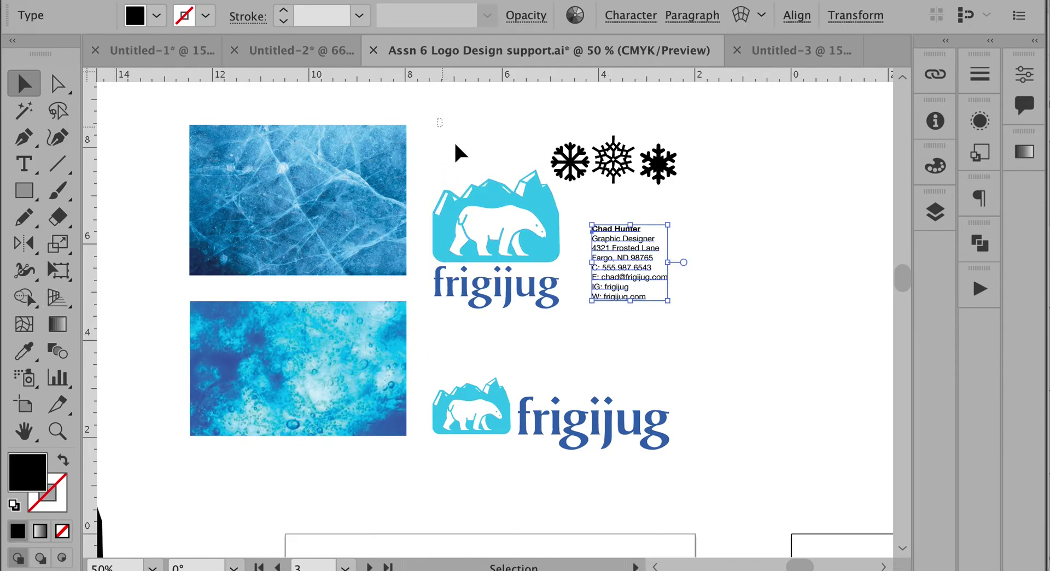
pyautogui.moveTo(735, 489); pyautogui.dragTo(736, 489)
pyautogui.keyDown('shift'); pyautogui.click(319, 423); pyautogui.keyUp('shift')
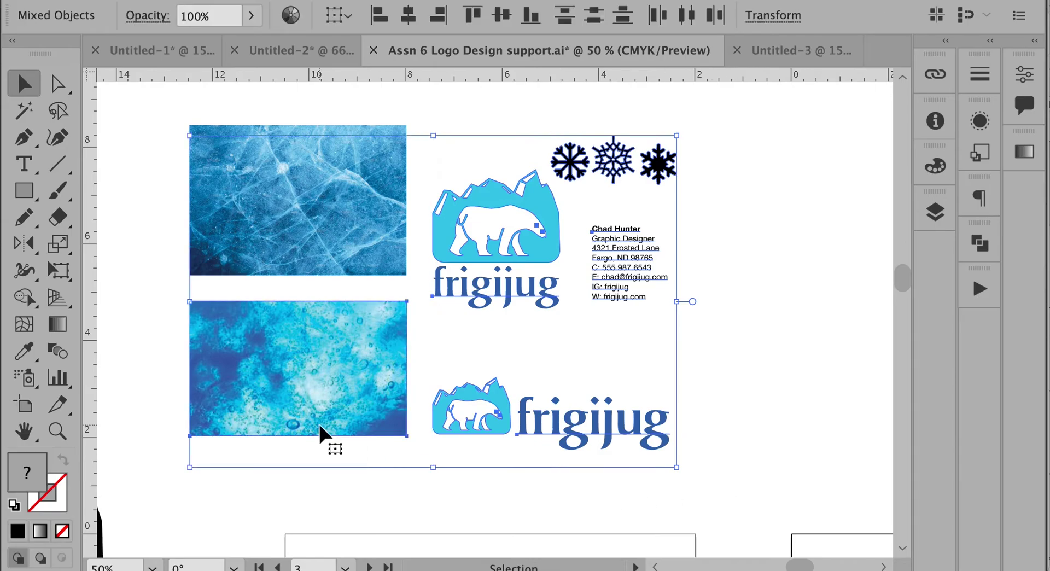
pyautogui.hotkey('ctrl', 'c')
# Paste the copied assets into the Untitled-3 business card document and move them off the artboards to the side
pyautogui.click(783, 50)
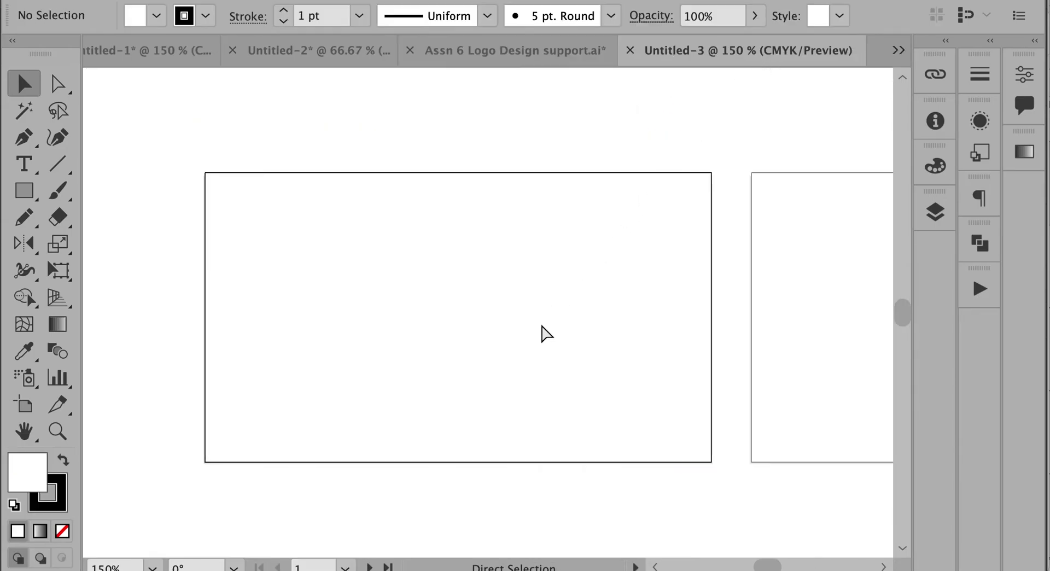
pyautogui.hotkey('ctrl', 'v')
pyautogui.keyDown('ctrl'); pyautogui.keyDown('alt'); pyautogui.click(499, 309); pyautogui.keyUp('alt'); pyautogui.keyUp('ctrl')
pyautogui.keyDown('ctrl'); pyautogui.keyDown('alt'); pyautogui.click(499, 309); pyautogui.keyUp('alt'); pyautogui.keyUp('ctrl')
pyautogui.keyDown('ctrl'); pyautogui.keyDown('alt'); pyautogui.click(499, 309); pyautogui.keyUp('alt'); pyautogui.keyUp('ctrl')
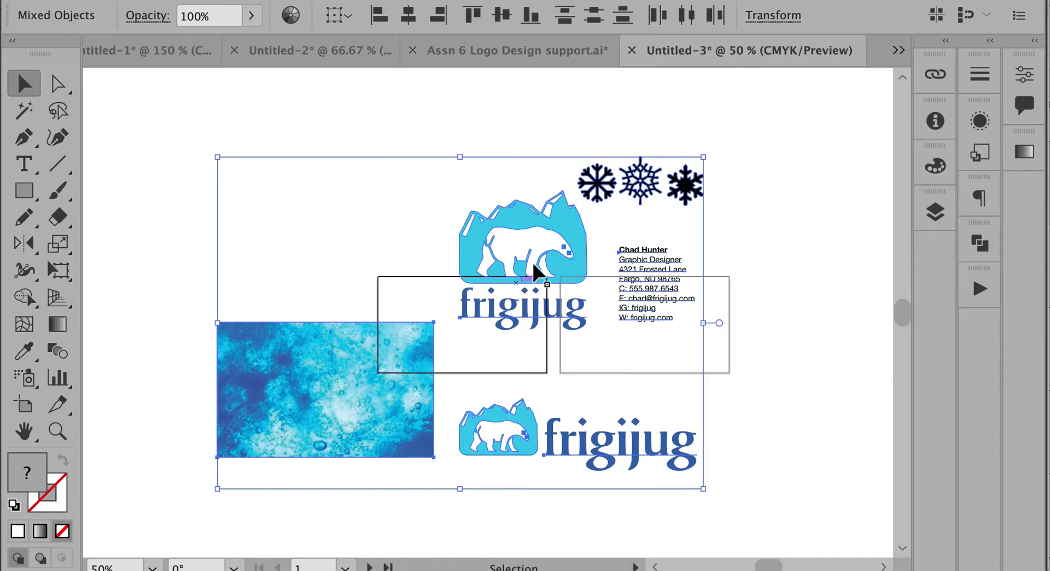
pyautogui.moveTo(675, 457); pyautogui.dragTo(290, 410)
pyautogui.click(527, 435)
pyautogui.hscroll(-10, 441, 383)
pyautogui.scroll(-1, 441, 383)
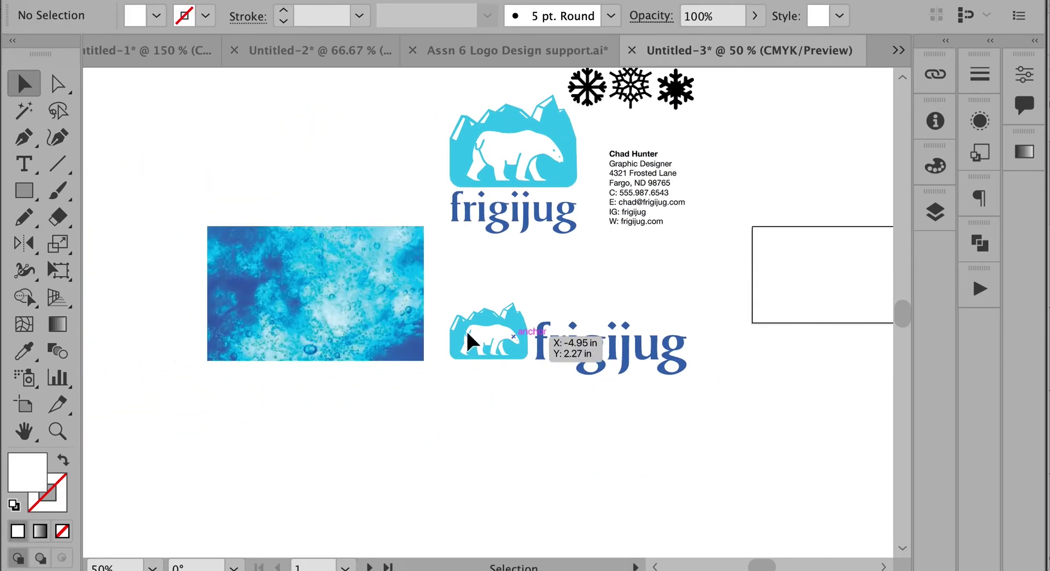
# Move the blue bubble texture onto the second artboard and scale it down proportionally to match the artboard's width
pyautogui.moveTo(283, 328); pyautogui.dragTo(768, 329)
pyautogui.hscroll(20, 768, 328)
pyautogui.moveTo(149, 352); pyautogui.dragTo(390, 348)
pyautogui.moveTo(539, 408); pyautogui.dragTo(495, 380)
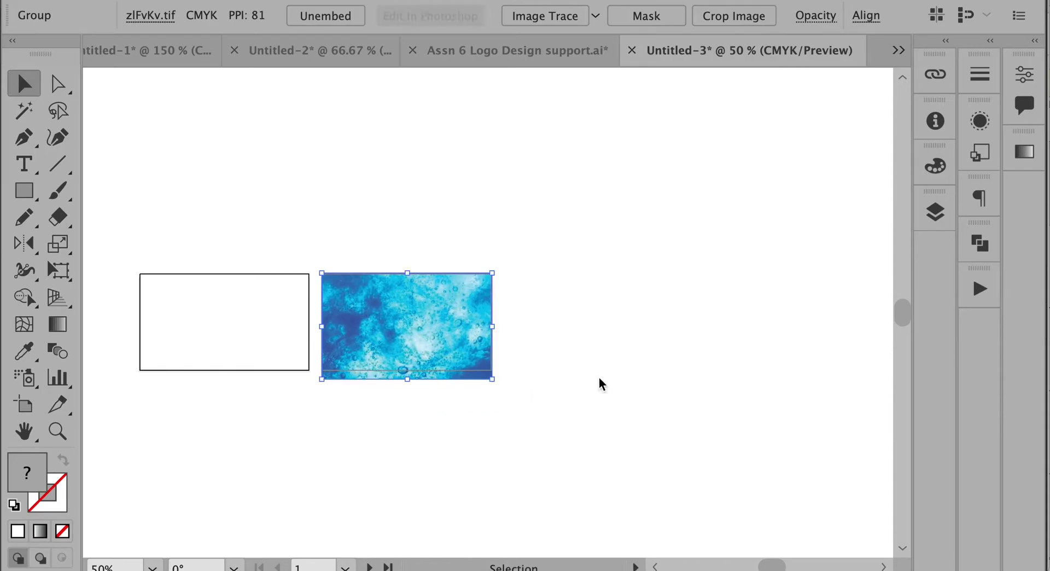
pyautogui.click(600, 385)
pyautogui.keyDown('ctrl'); pyautogui.click(389, 324); pyautogui.keyUp('ctrl')
pyautogui.keyDown('ctrl'); pyautogui.click(389, 324); pyautogui.keyUp('ctrl')
pyautogui.moveTo(727, 346); pyautogui.dragTo(230, 401)
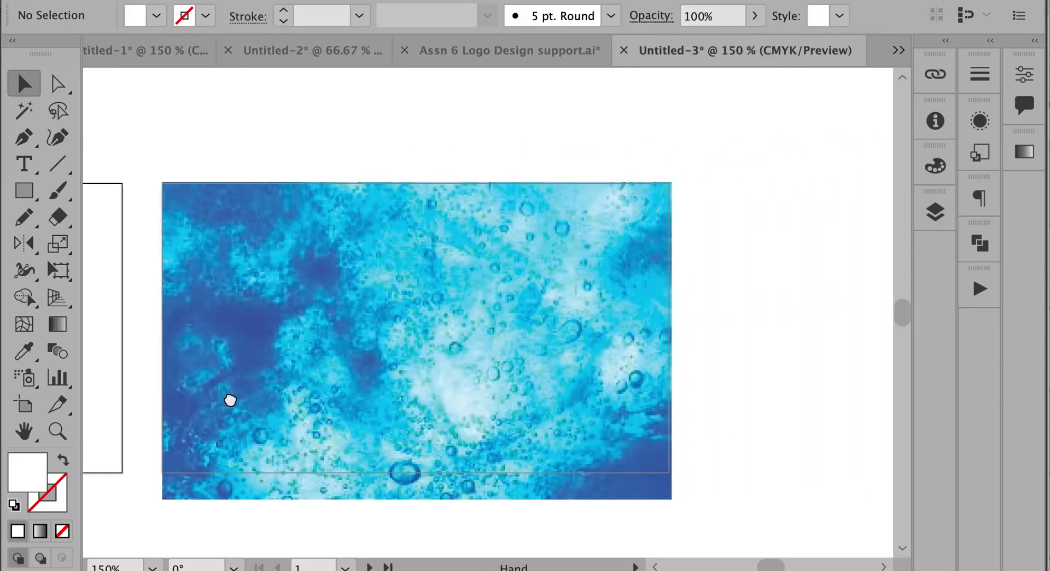
# Duplicate the bubble texture into the empty area above the artboards and enlarge the copy as a spare
pyautogui.keyDown('ctrl'); pyautogui.keyDown('alt'); pyautogui.click(328, 382); pyautogui.keyUp('alt'); pyautogui.keyUp('ctrl')
pyautogui.keyDown('ctrl'); pyautogui.keyDown('alt'); pyautogui.click(328, 382); pyautogui.keyUp('alt'); pyautogui.keyUp('ctrl')
pyautogui.moveTo(598, 246); pyautogui.dragTo(582, 397)
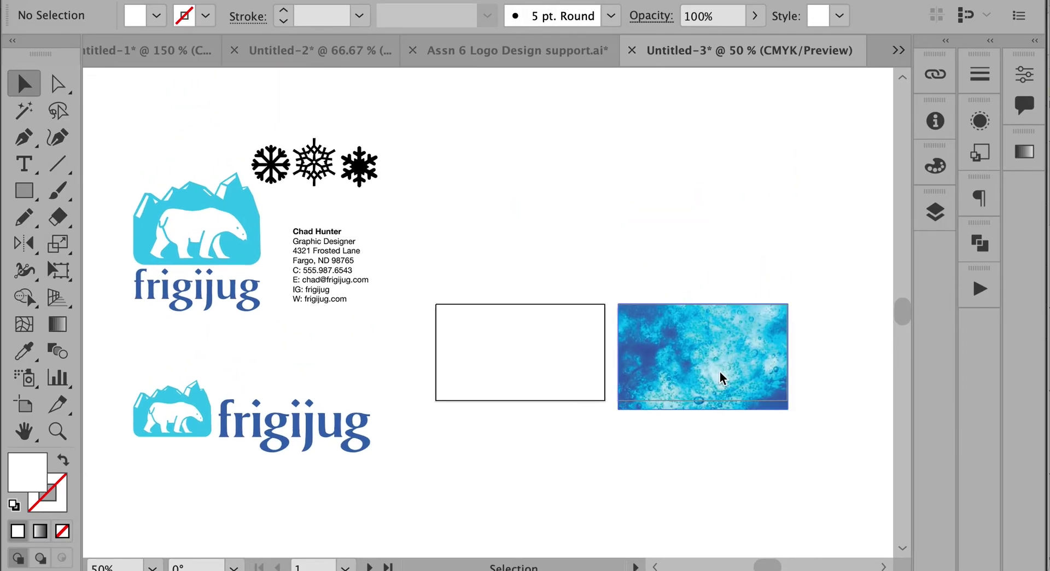
pyautogui.moveTo(694, 378); pyautogui.dragTo(474, 160)
pyautogui.moveTo(530, 200); pyautogui.dragTo(482, 390)
pyautogui.moveTo(520, 277); pyautogui.dragTo(588, 233)
pyautogui.click(745, 248)
pyautogui.moveTo(697, 517); pyautogui.dragTo(609, 392)
# Crop the bubble texture on the second artboard to the artboard's edges, removing the strip that hangs below it
pyautogui.click(555, 421)
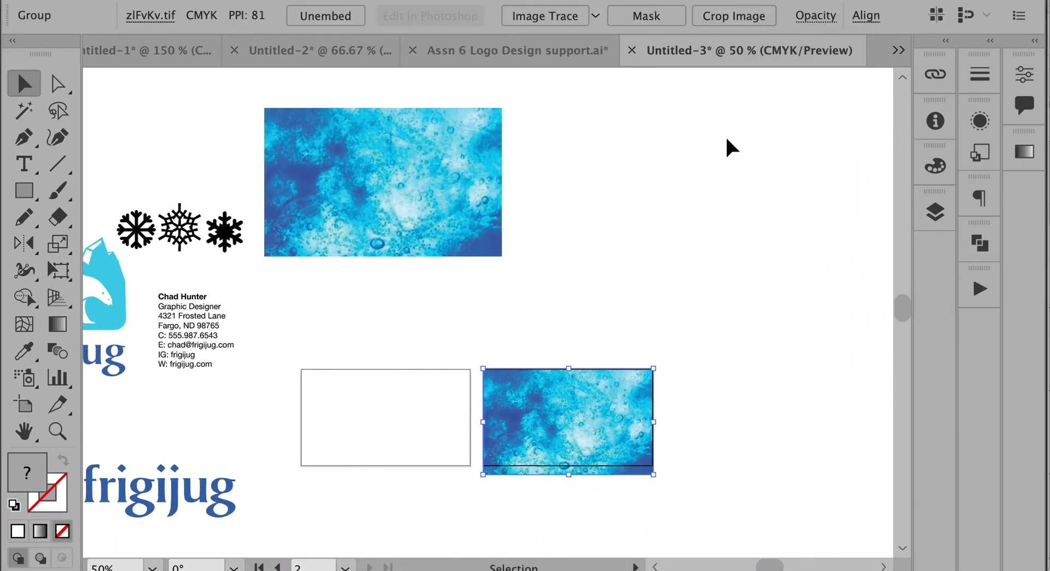
pyautogui.click(735, 16)
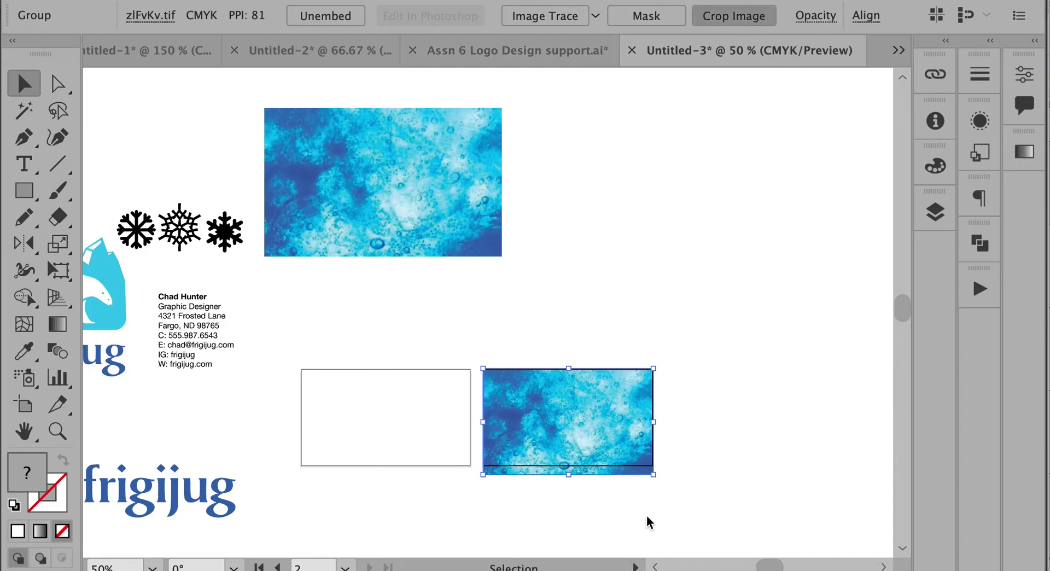
pyautogui.click(575, 447)
pyautogui.moveTo(448, 240); pyautogui.dragTo(554, 484)
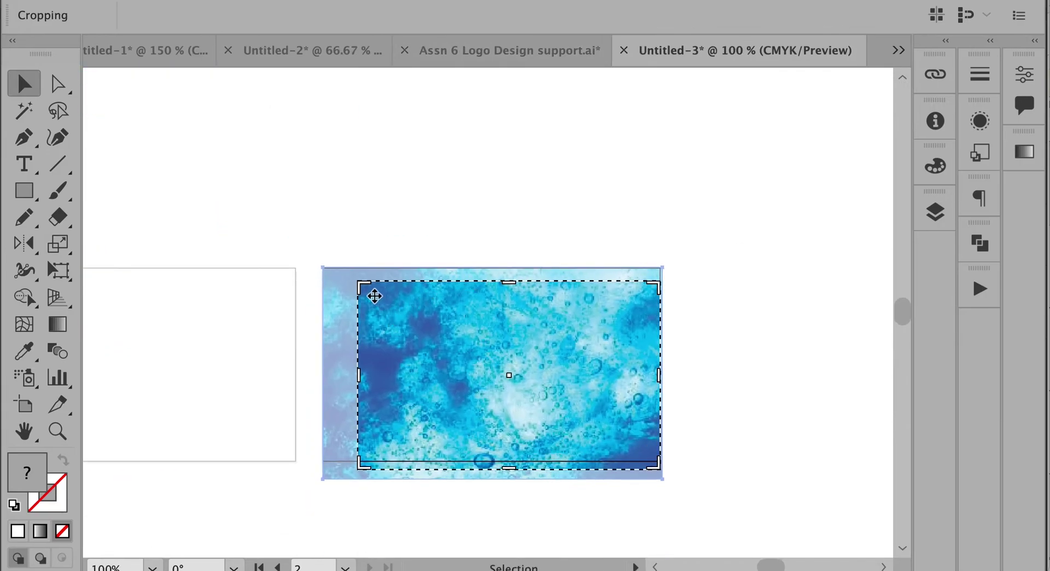
pyautogui.moveTo(360, 283); pyautogui.dragTo(321, 275)
pyautogui.moveTo(660, 466); pyautogui.dragTo(665, 461)
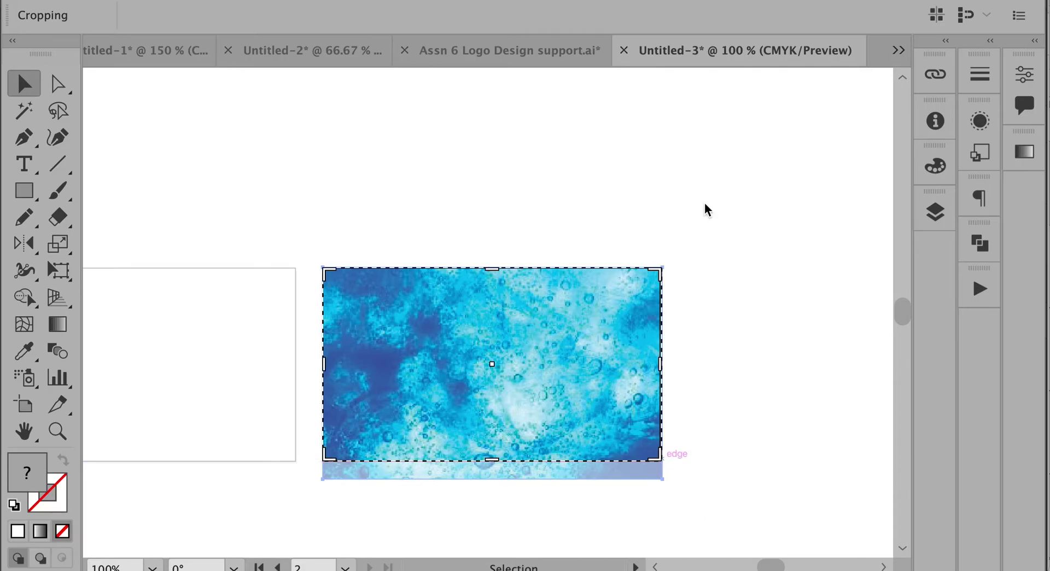
pyautogui.press('Return')
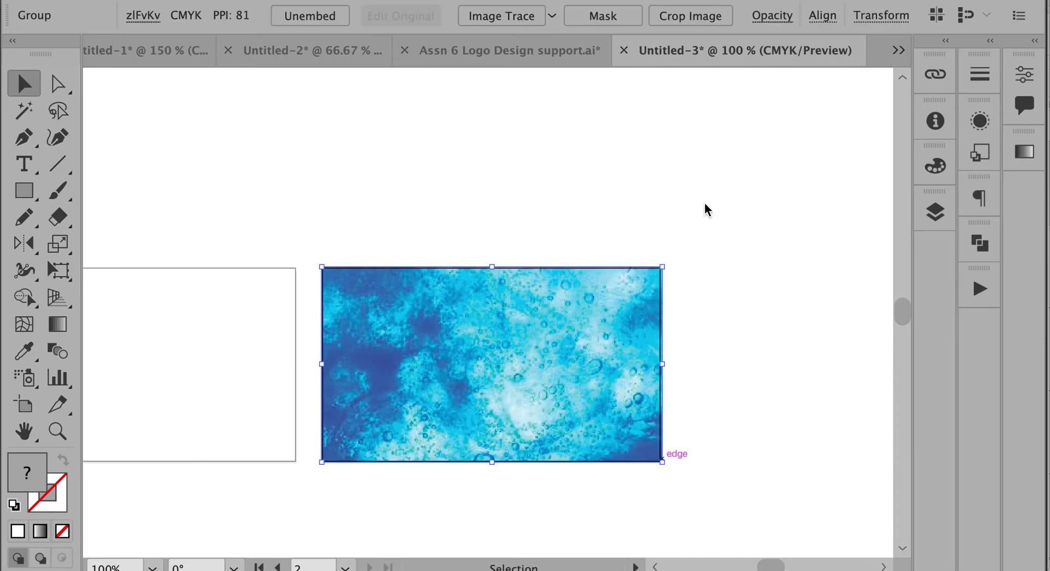
# Group the horizontal logo's polar bear emblem with its frigijug wordmark
pyautogui.press('super+shift+a')
pyautogui.press('space')
pyautogui.moveTo(342, 377); pyautogui.dragTo(644, 389)
pyautogui.keyDown('alt'); pyautogui.keyDown('super'); pyautogui.click(549, 384); pyautogui.keyUp('super'); pyautogui.keyUp('alt')
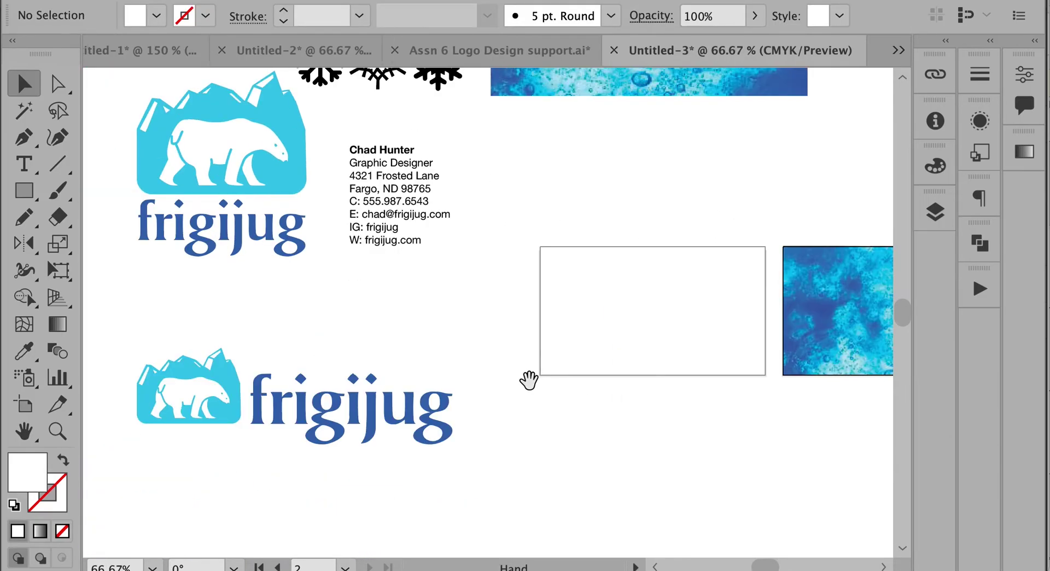
pyautogui.moveTo(528, 376); pyautogui.dragTo(517, 369)
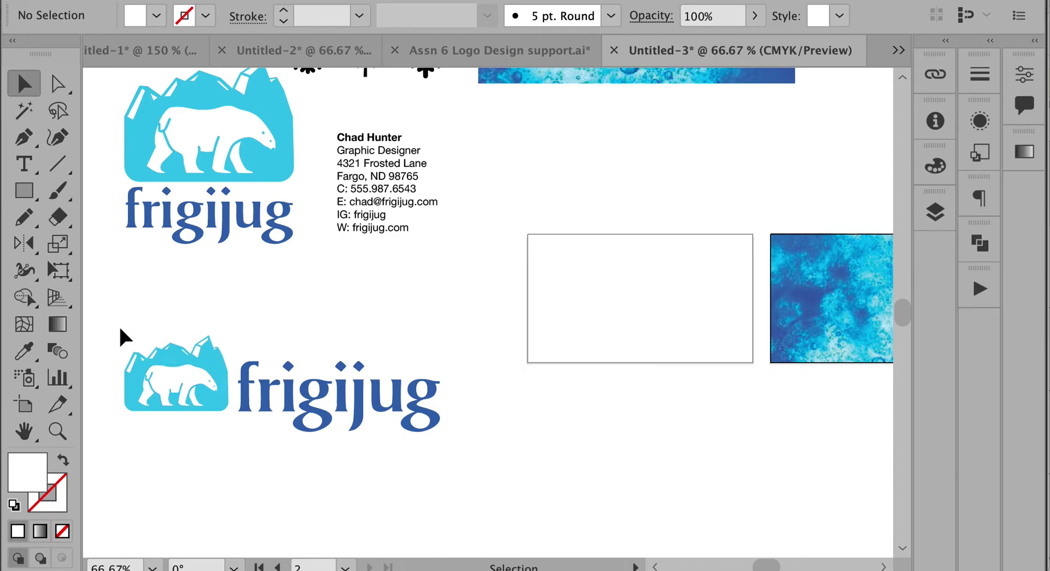
pyautogui.moveTo(479, 459); pyautogui.dragTo(483, 460)
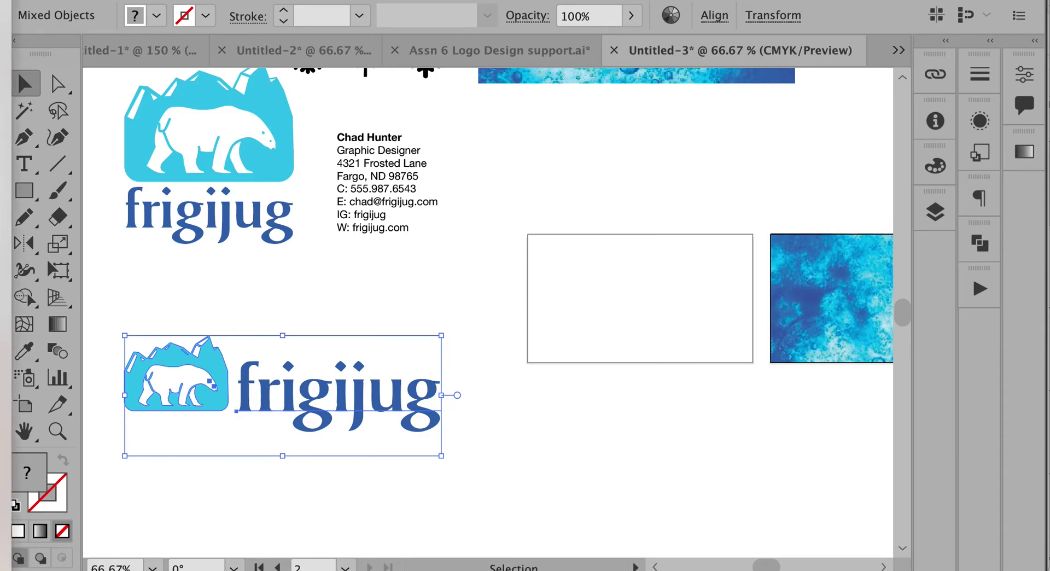
pyautogui.hotkey('ctrl', 'g')
pyautogui.click(104, 367)
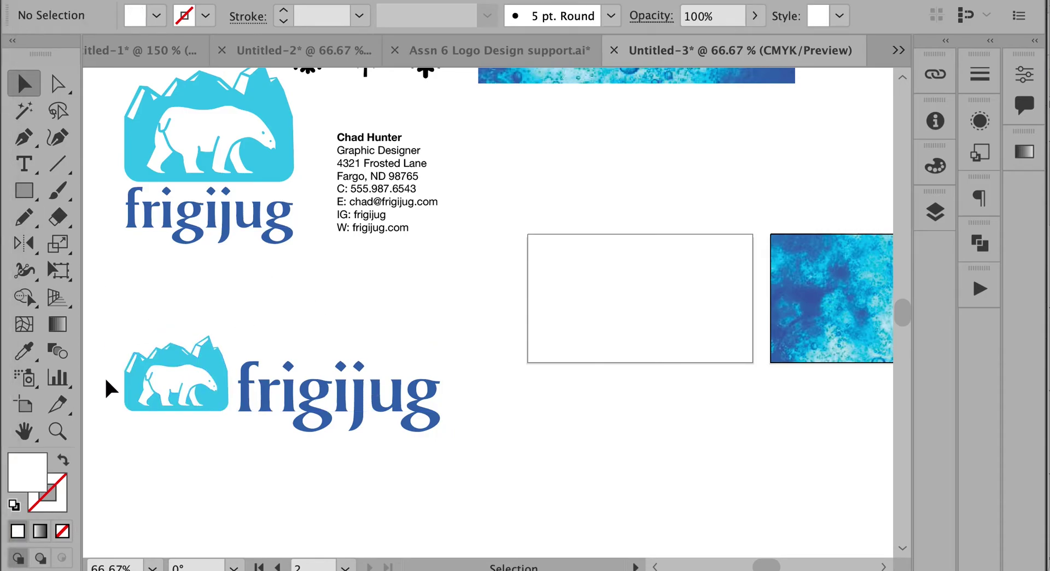
# Scale the grouped horizontal frigijug logo down to fit the card and move it onto the first artboard
pyautogui.click(241, 405)
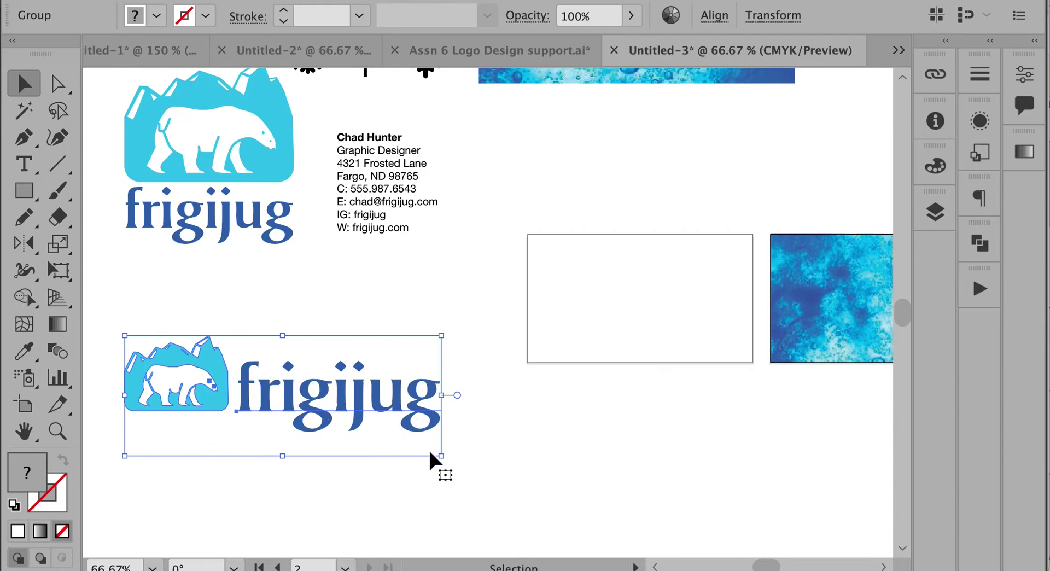
pyautogui.moveTo(445, 456); pyautogui.dragTo(334, 432)
pyautogui.moveTo(189, 378); pyautogui.dragTo(597, 280)
pyautogui.hotkey('ctrl', 'space')
pyautogui.moveTo(507, 206); pyautogui.dragTo(725, 442)
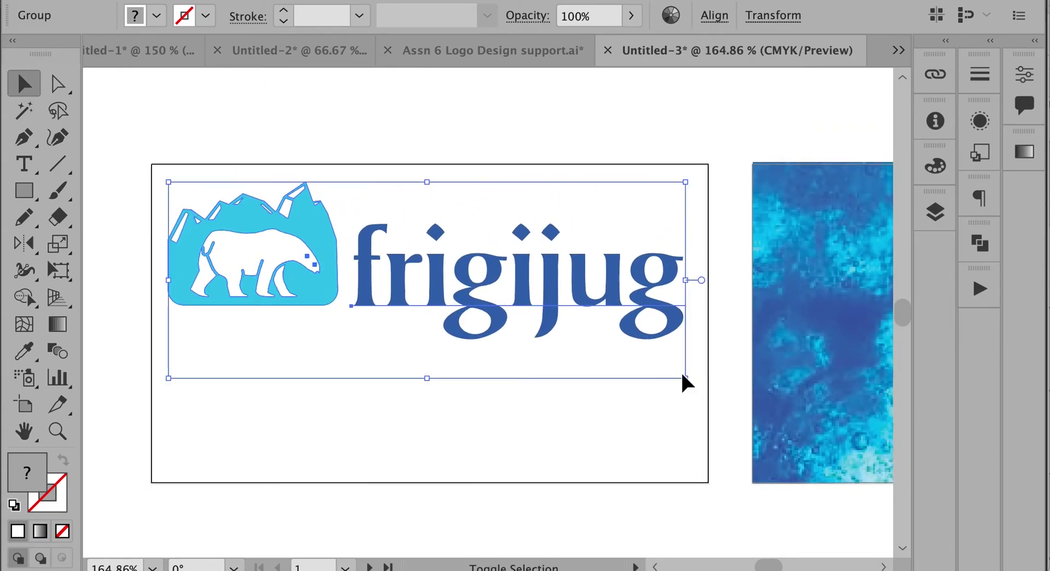
# Shrink the horizontal logo on the first artboard to about half the card's width, keeping its upper corner anchored
pyautogui.moveTo(686, 379); pyautogui.dragTo(511, 311)
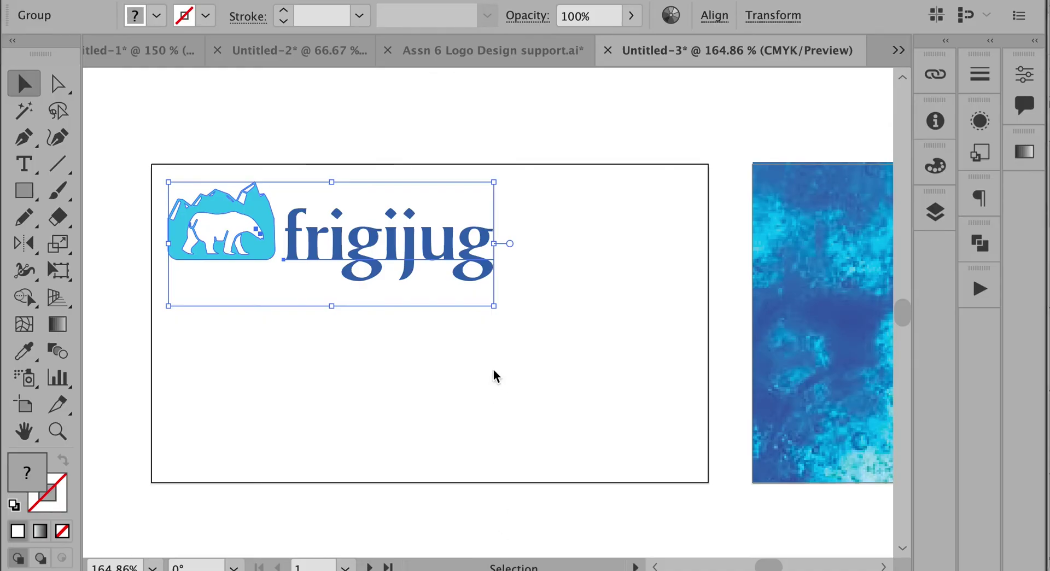
pyautogui.moveTo(495, 310); pyautogui.dragTo(463, 299)
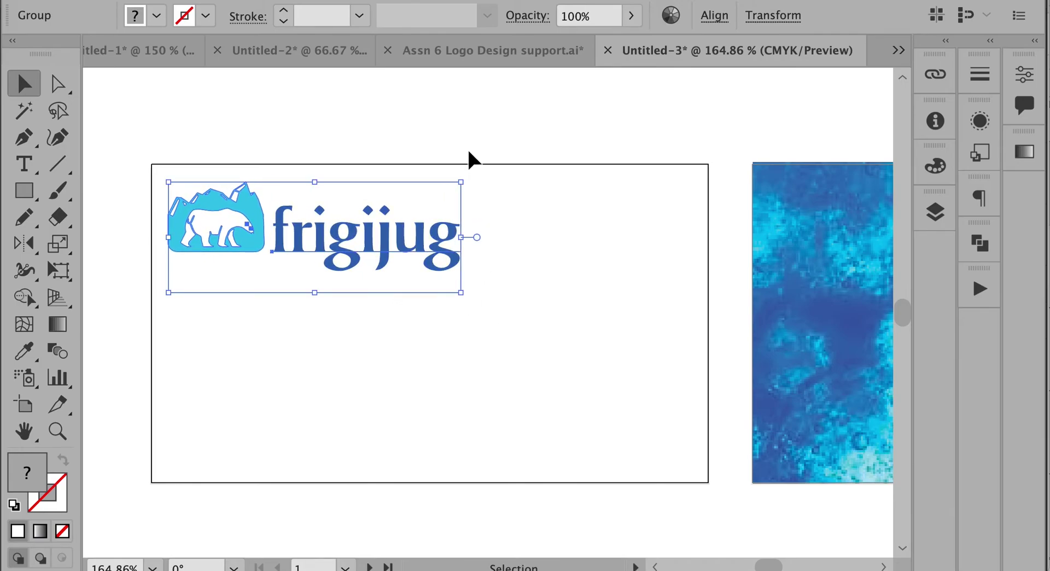
pyautogui.click(468, 159)
# Move the contact text block onto the first artboard below the logo and set its font size to 10 pt
pyautogui.moveTo(294, 162); pyautogui.dragTo(625, 360)
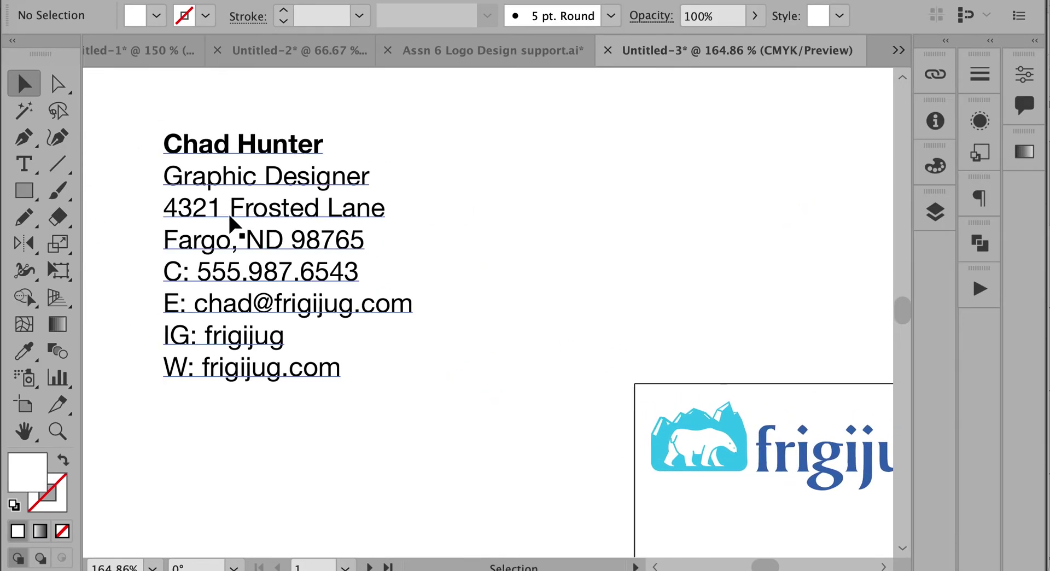
pyautogui.moveTo(232, 216); pyautogui.dragTo(467, 237)
pyautogui.click(1025, 75)
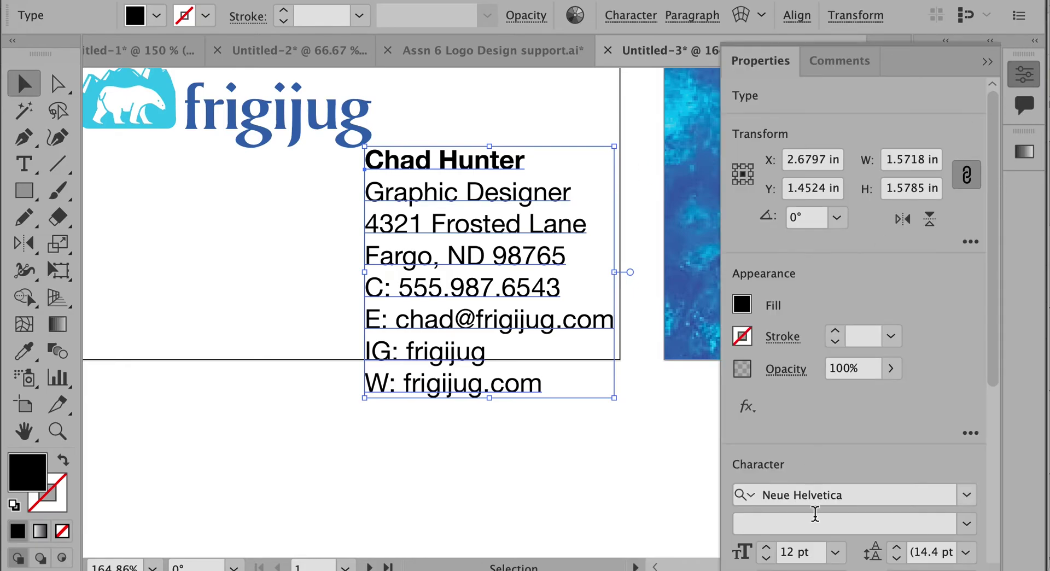
pyautogui.scroll(-5, 843, 523)
pyautogui.scroll(-3, 844, 522)
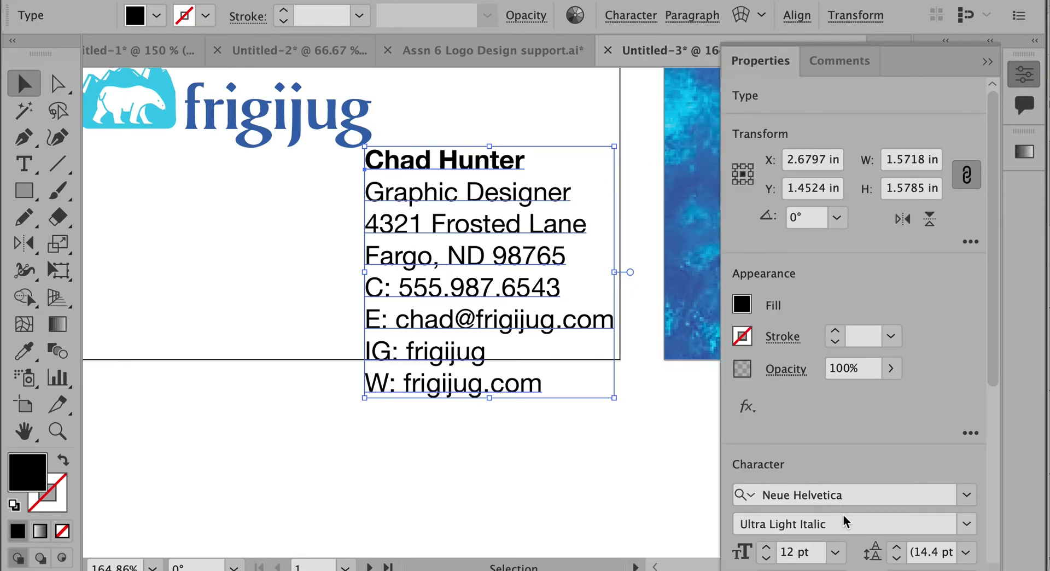
pyautogui.press('Escape')
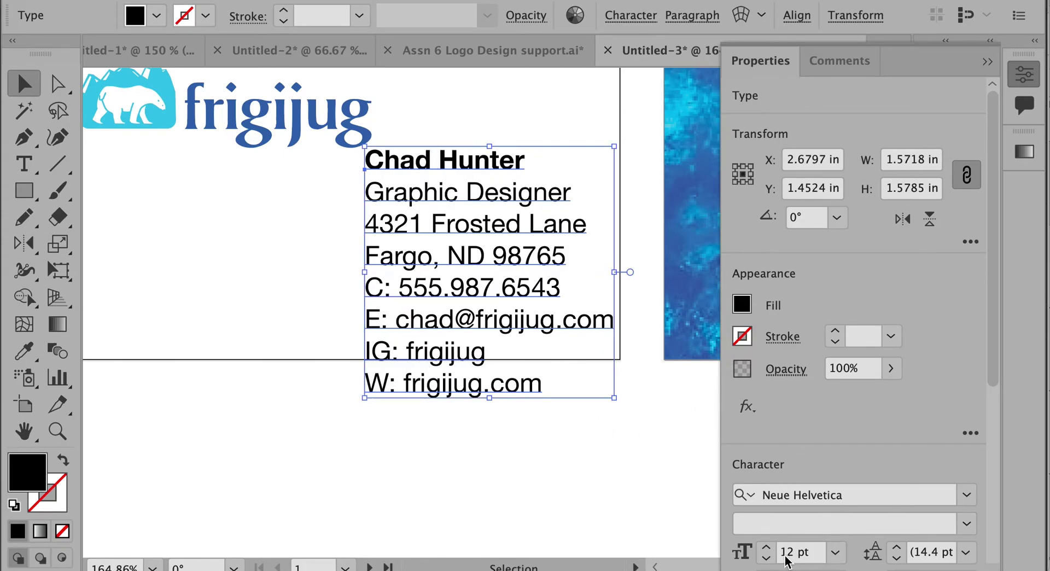
pyautogui.scroll(-5, 778, 298)
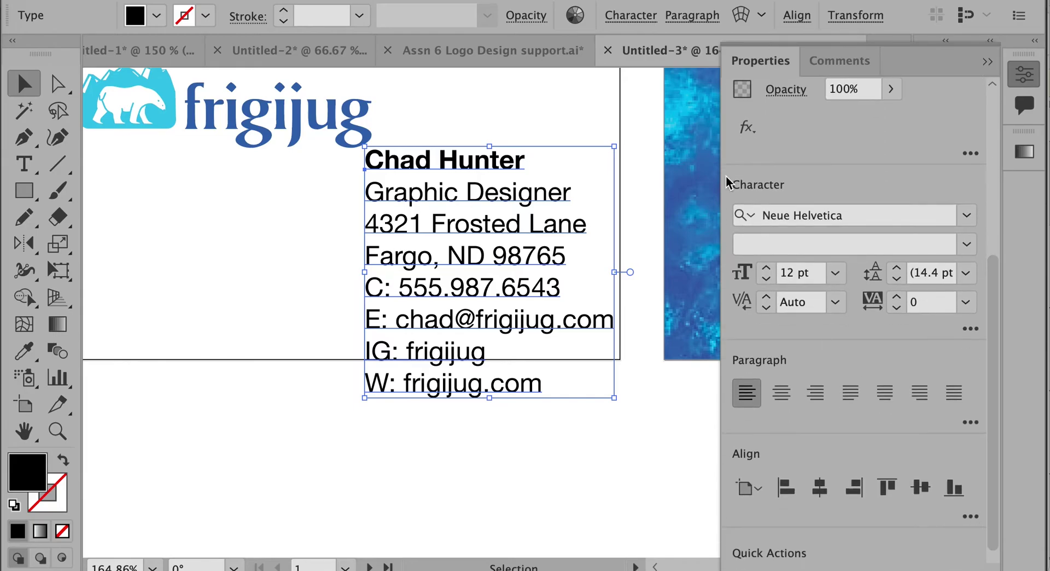
pyautogui.click(766, 279)
pyautogui.click(766, 279)
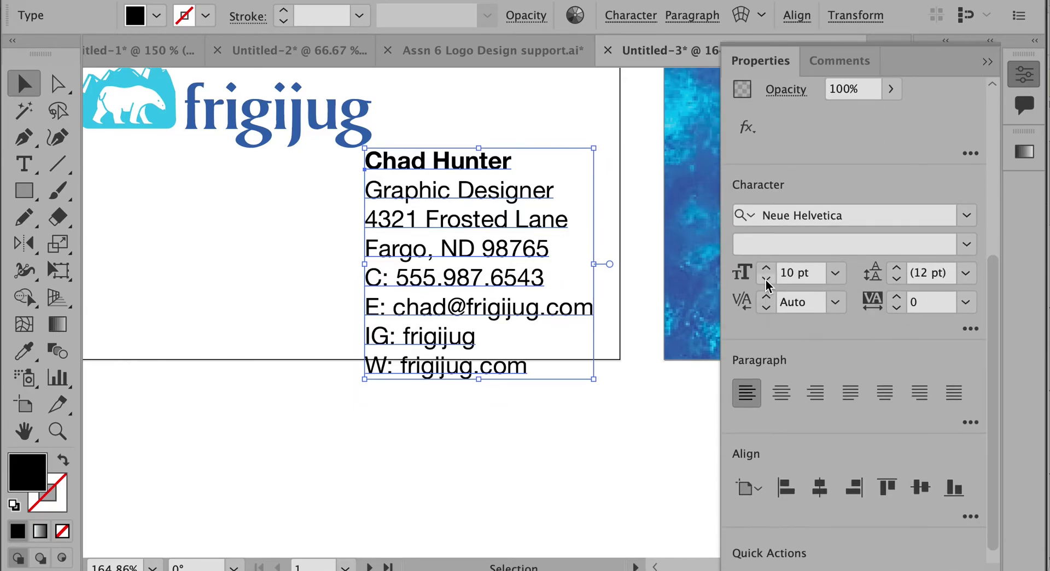
pyautogui.click(549, 432)
pyautogui.moveTo(474, 356); pyautogui.dragTo(657, 380)
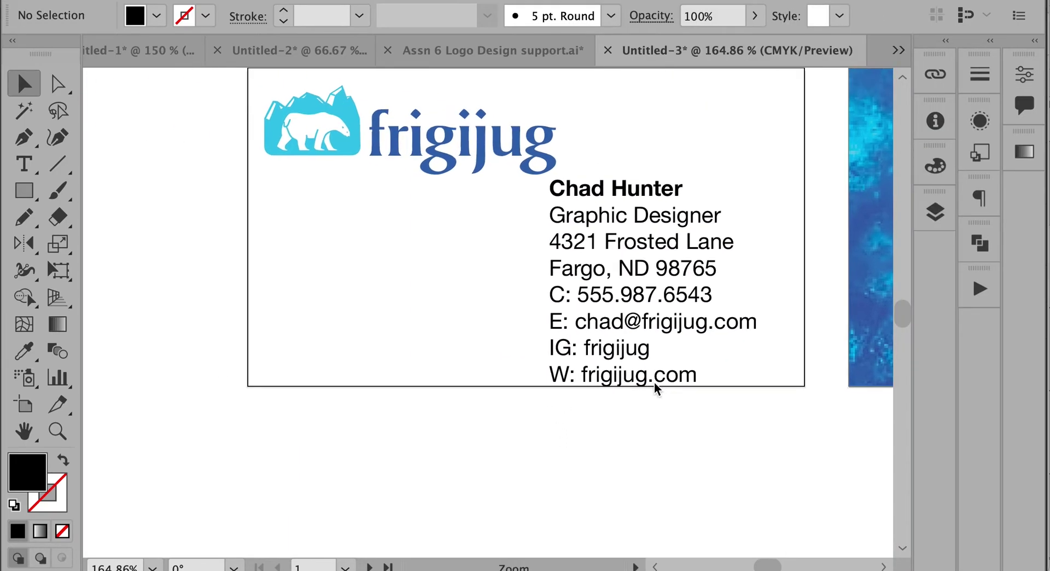
pyautogui.click(632, 277)
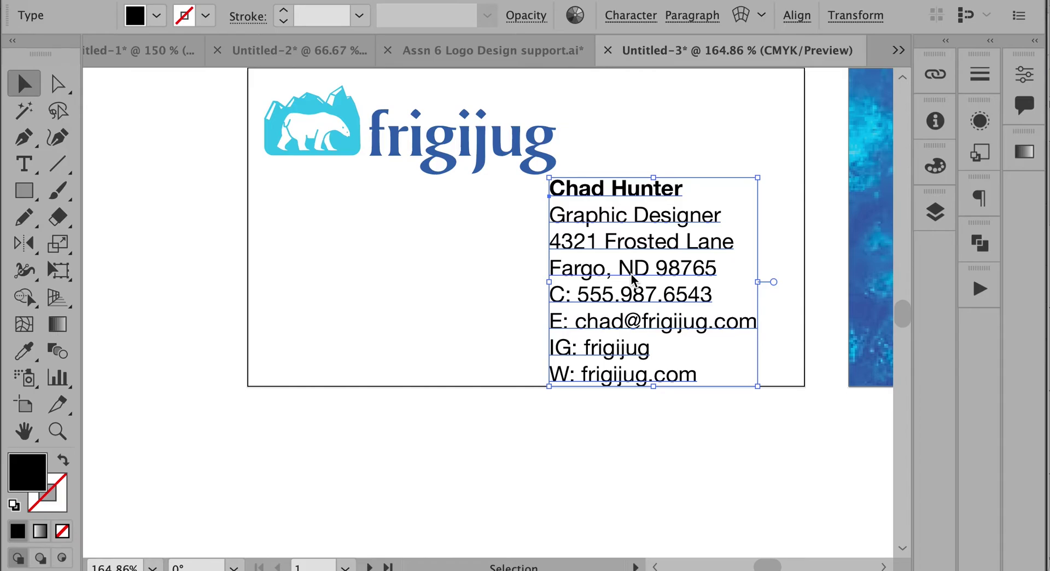
# Tighten the leading of the selected contact text block to 11 pt and deselect it
pyautogui.hotkey('alt', 'Up')
pyautogui.press('super+shift+a')
# Set the space after the Graphic Designer line to 2 pt to separate the name and title from the address
pyautogui.click(652, 281)
pyautogui.click(279, 375)
pyautogui.moveTo(279, 376); pyautogui.dragTo(594, 326)
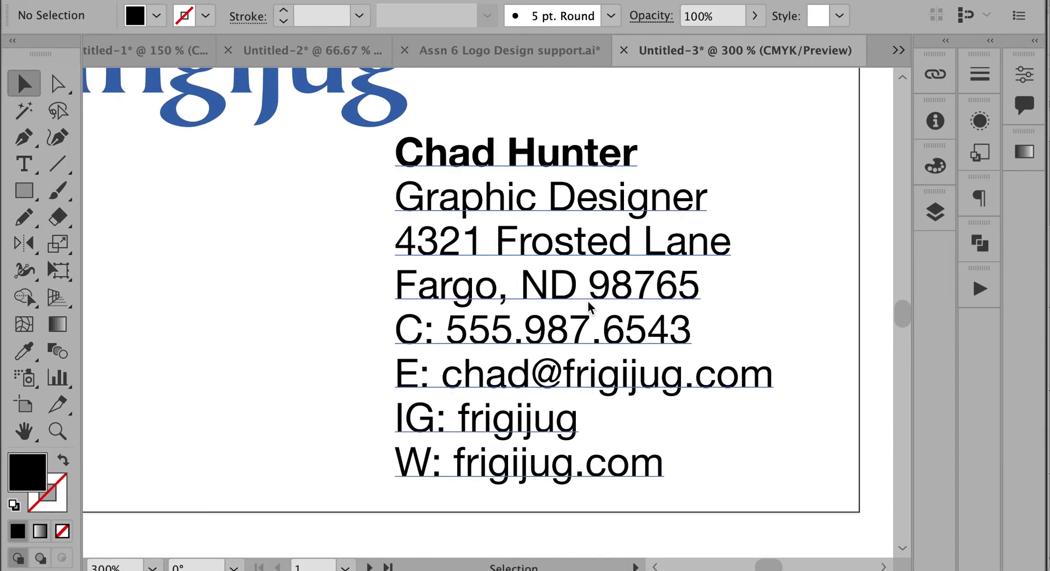
pyautogui.press('t')
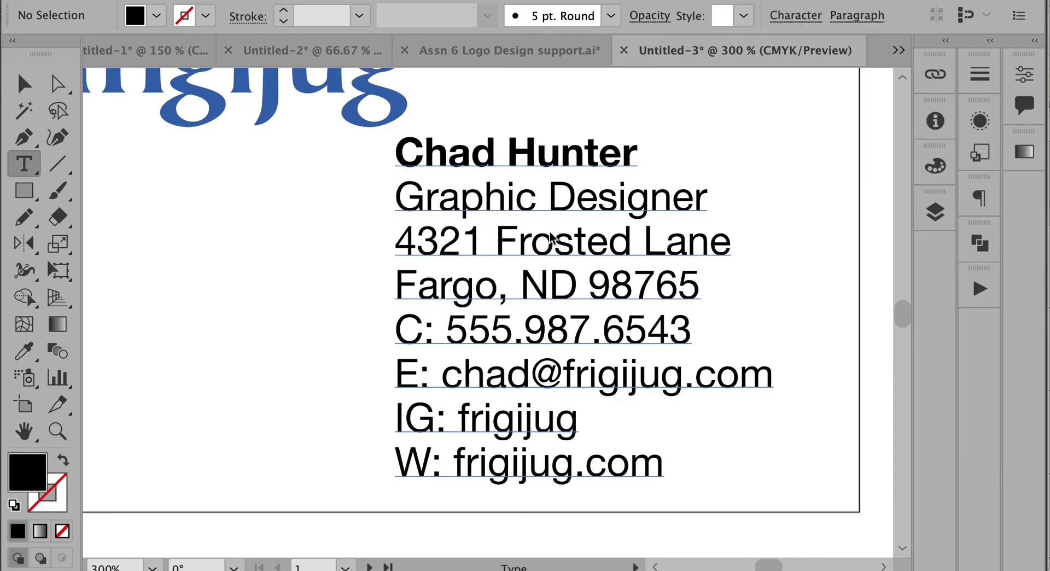
pyautogui.doubleClick(536, 203)
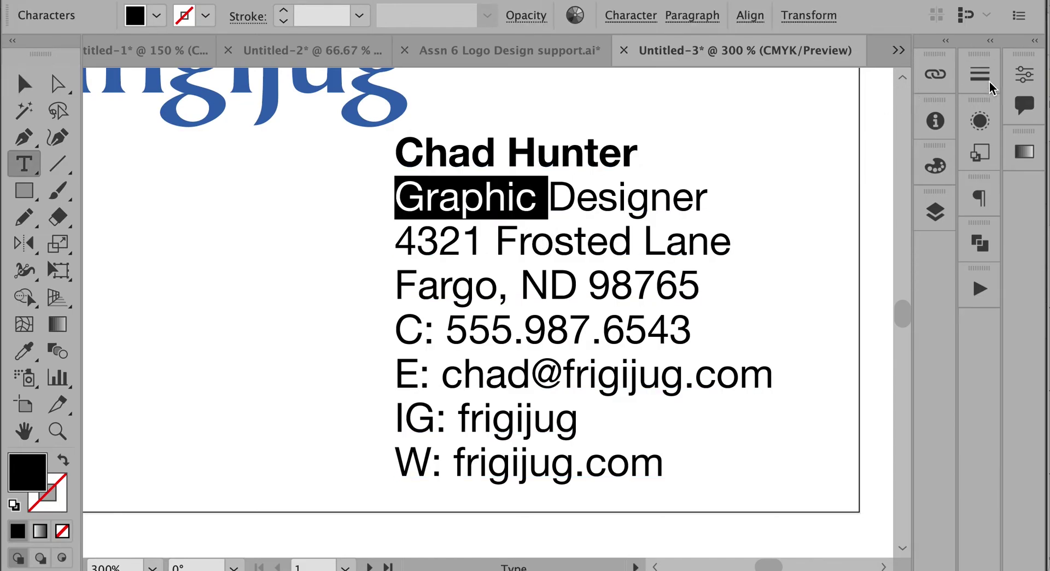
pyautogui.click(1031, 76)
pyautogui.hscroll(5, 412, 236)
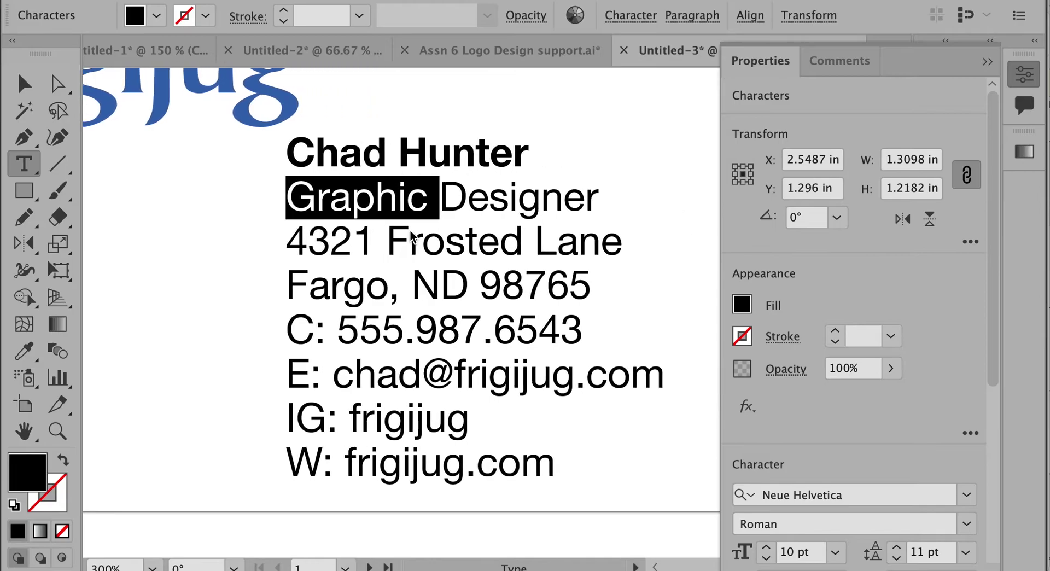
pyautogui.scroll(-5, 850, 385)
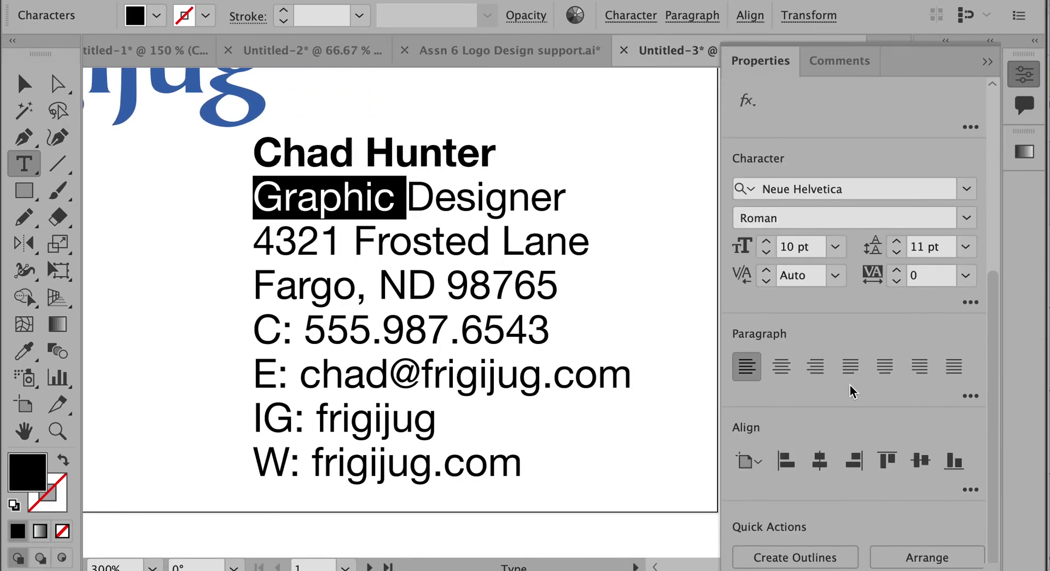
pyautogui.click(974, 397)
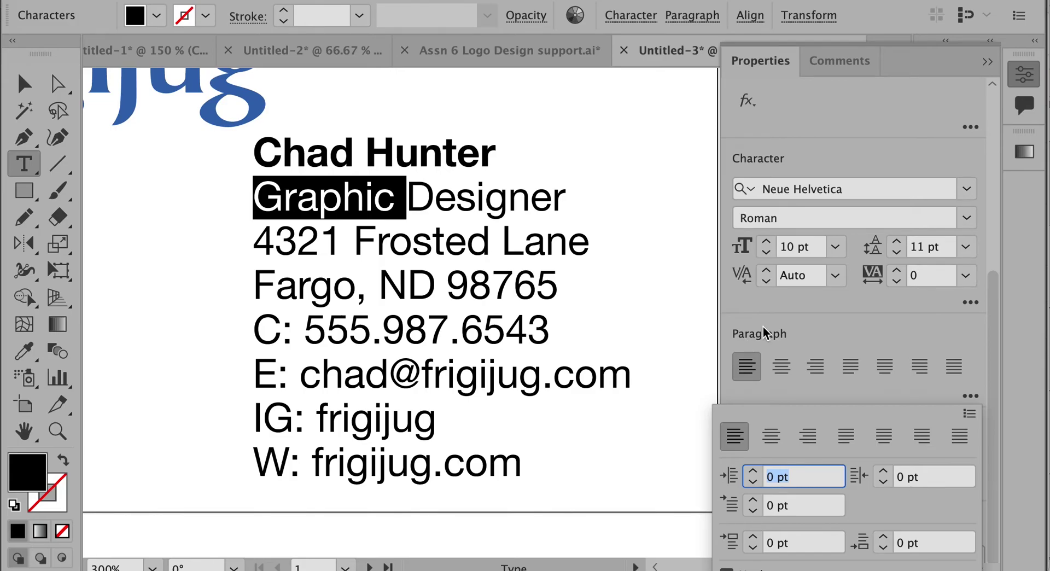
pyautogui.click(883, 538)
pyautogui.click(883, 538)
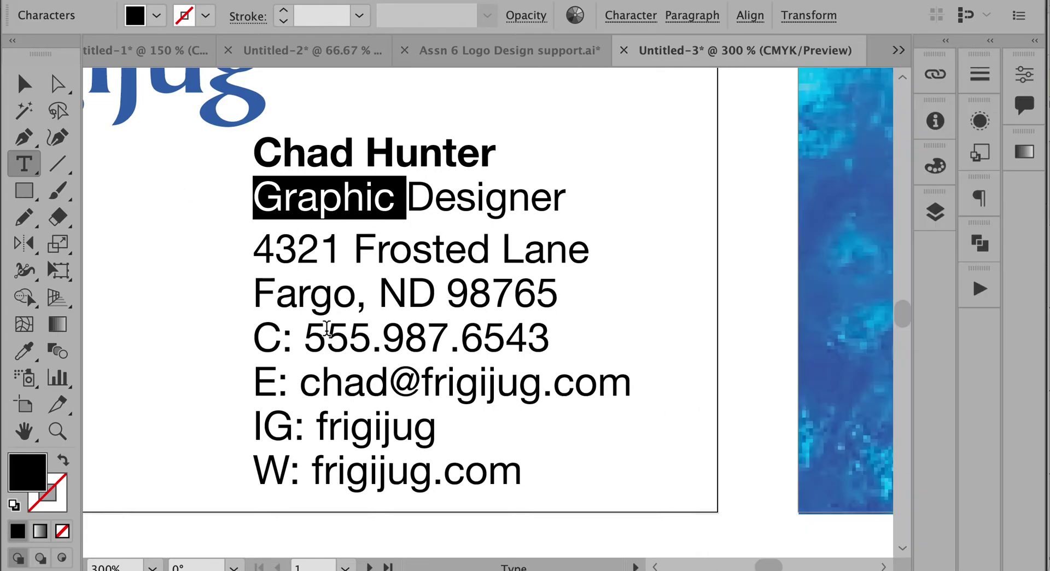
# Set the space after the city and state line of the address to 3 pt
pyautogui.moveTo(281, 342); pyautogui.dragTo(506, 342)
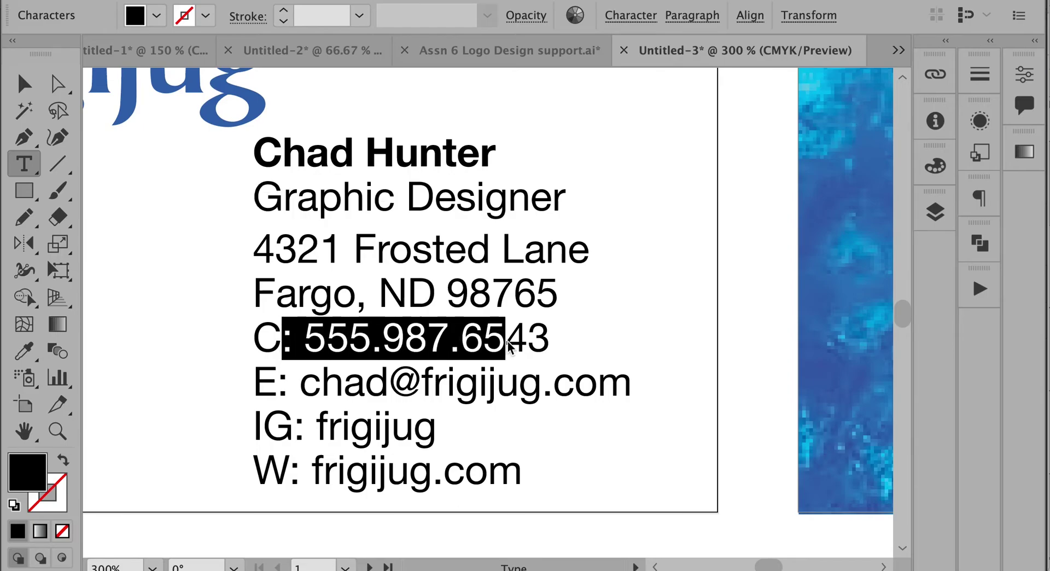
pyautogui.moveTo(408, 295); pyautogui.dragTo(514, 296)
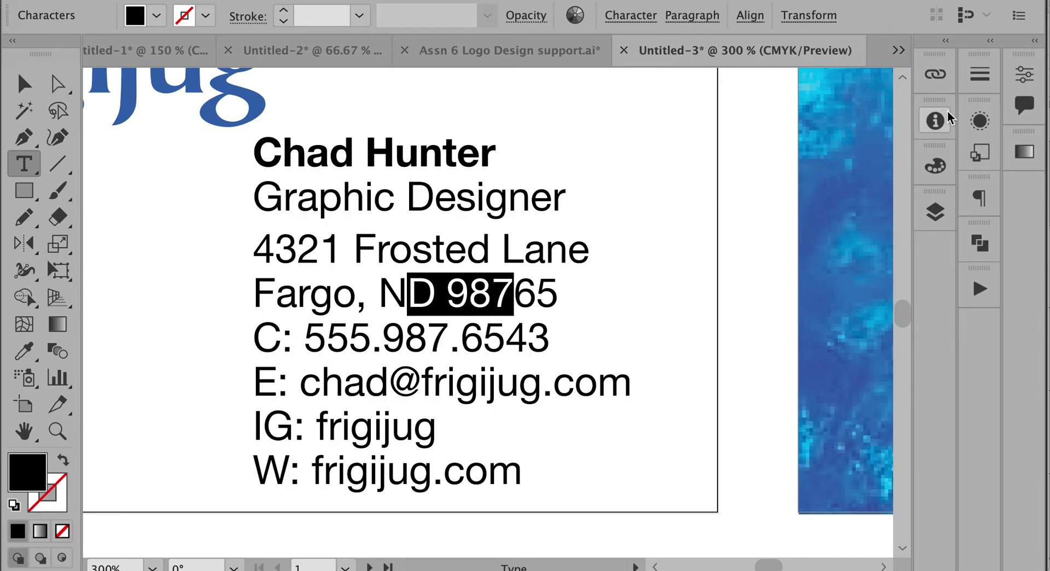
pyautogui.click(1025, 74)
pyautogui.scroll(-5, 827, 401)
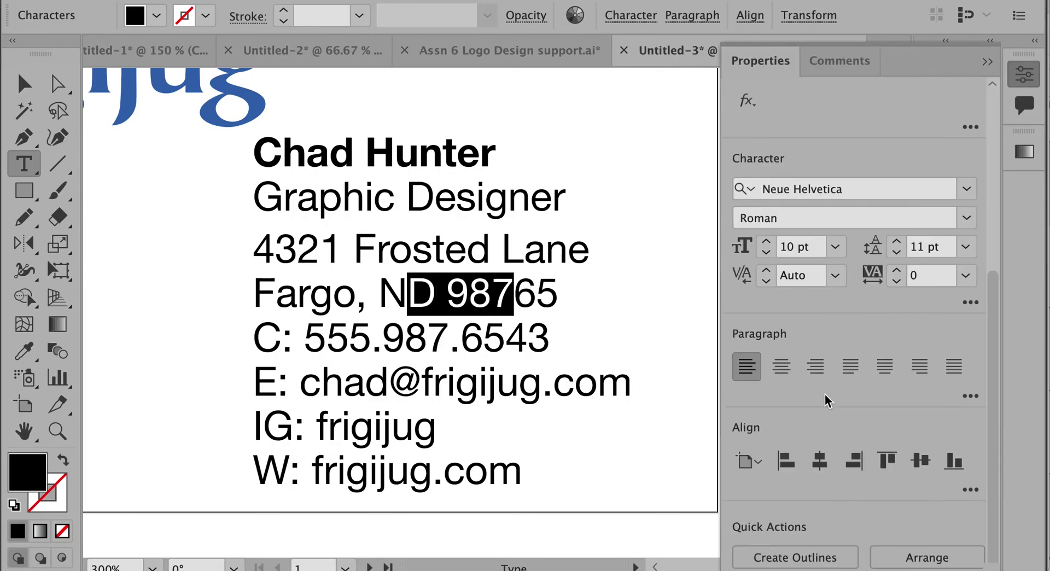
pyautogui.click(971, 396)
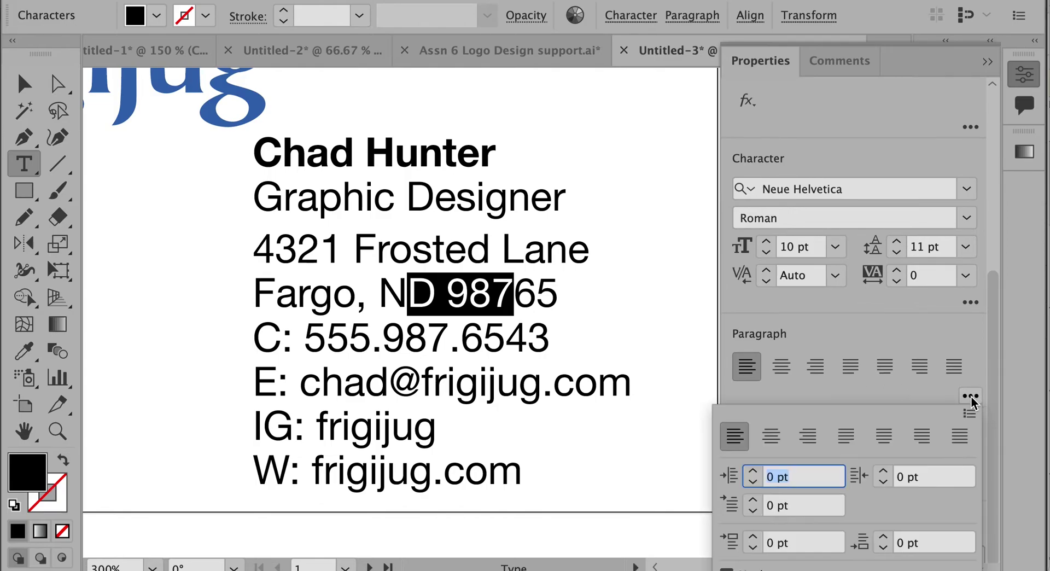
pyautogui.click(884, 539)
pyautogui.click(886, 538)
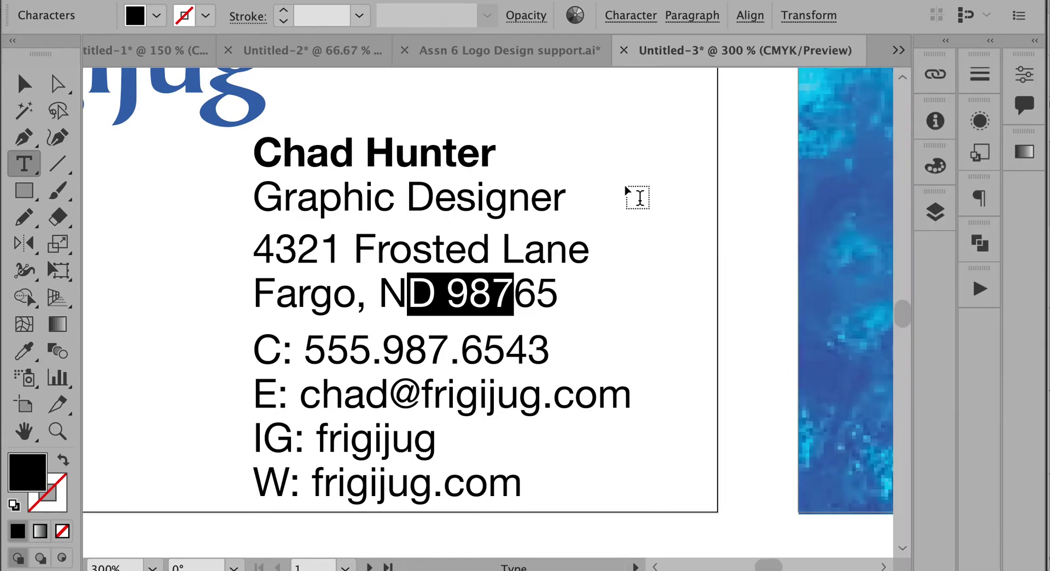
# Detach the Properties panel so it floats open beside the contact text, and deselect the text
pyautogui.click(1026, 76)
pyautogui.moveTo(758, 51); pyautogui.dragTo(699, 46)
pyautogui.click(990, 66)
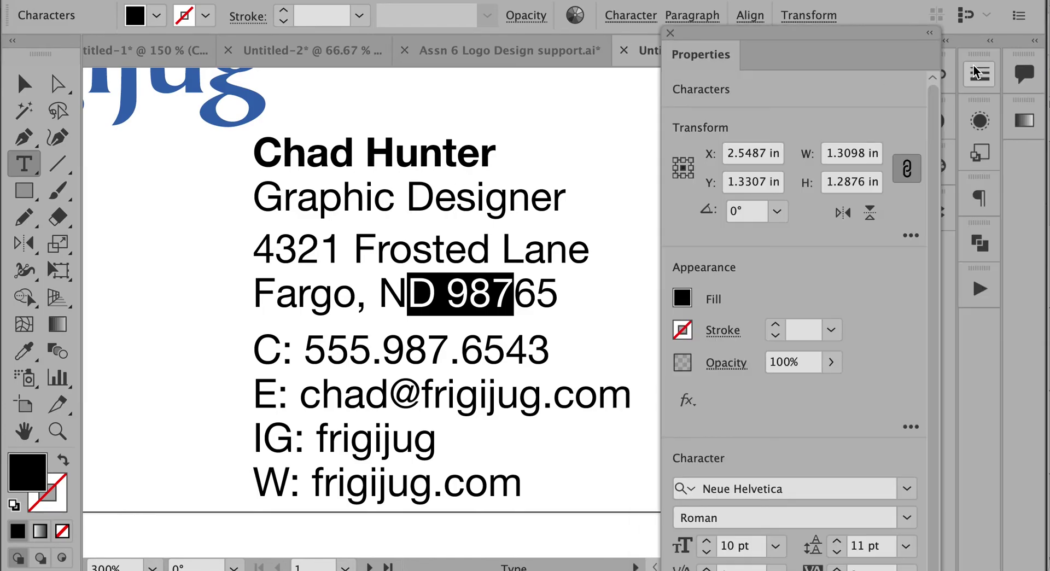
pyautogui.scroll(-3, 772, 284)
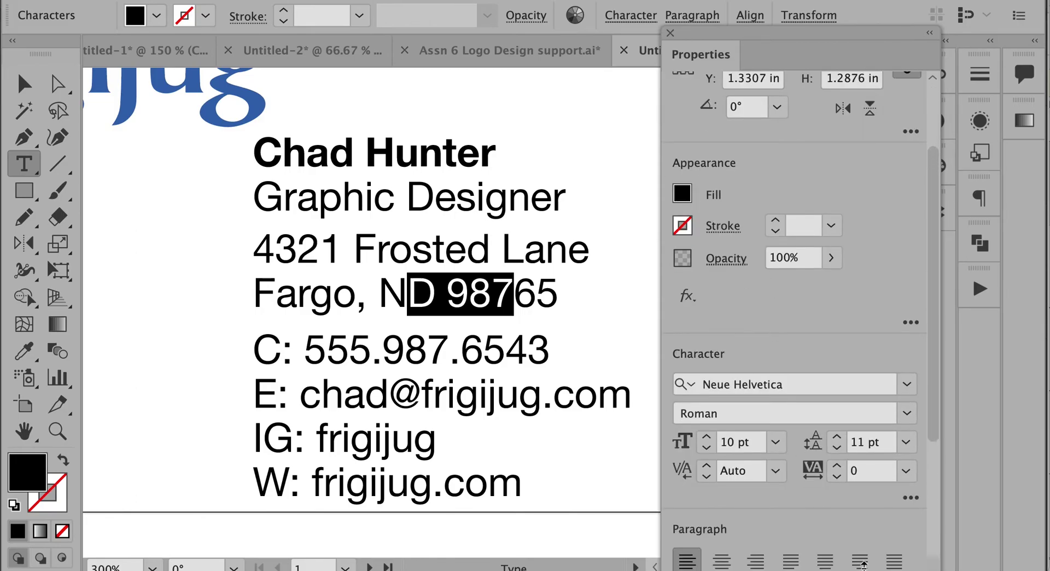
pyautogui.scroll(-5, 819, 546)
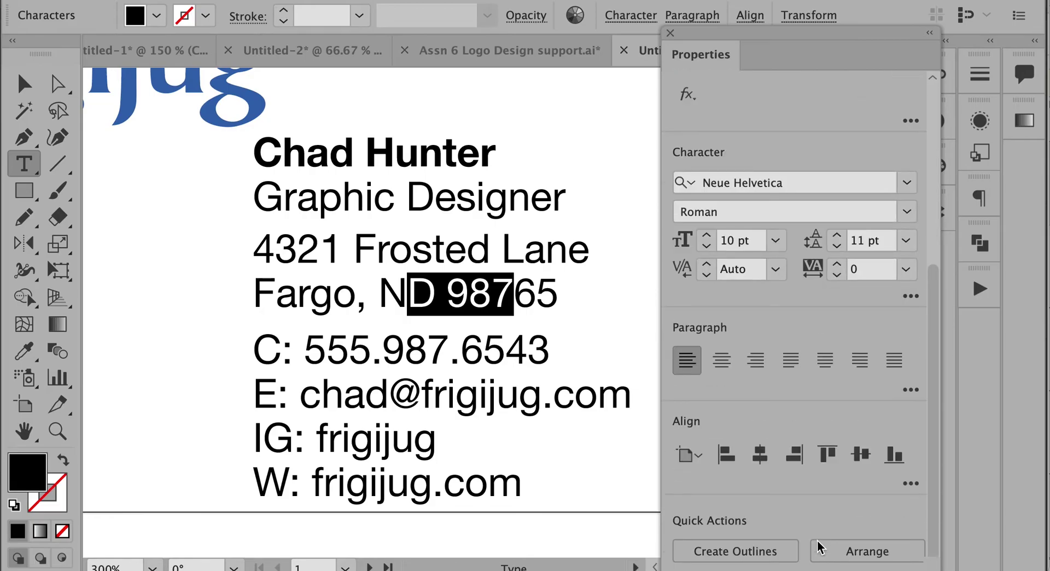
pyautogui.click(228, 304)
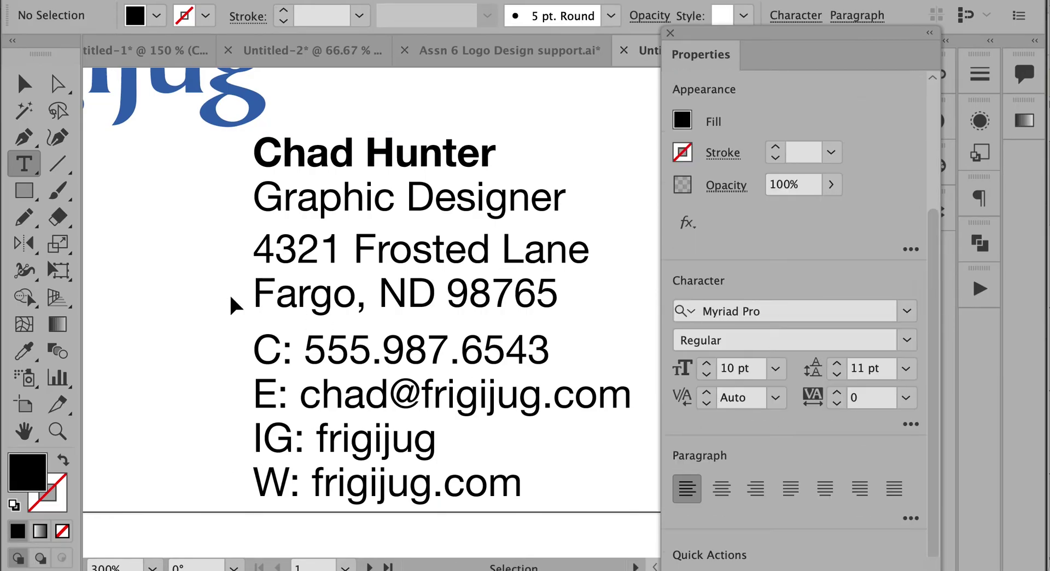
# Increase the space after the city and state line to 4 pt
pyautogui.tripleClick(389, 293)
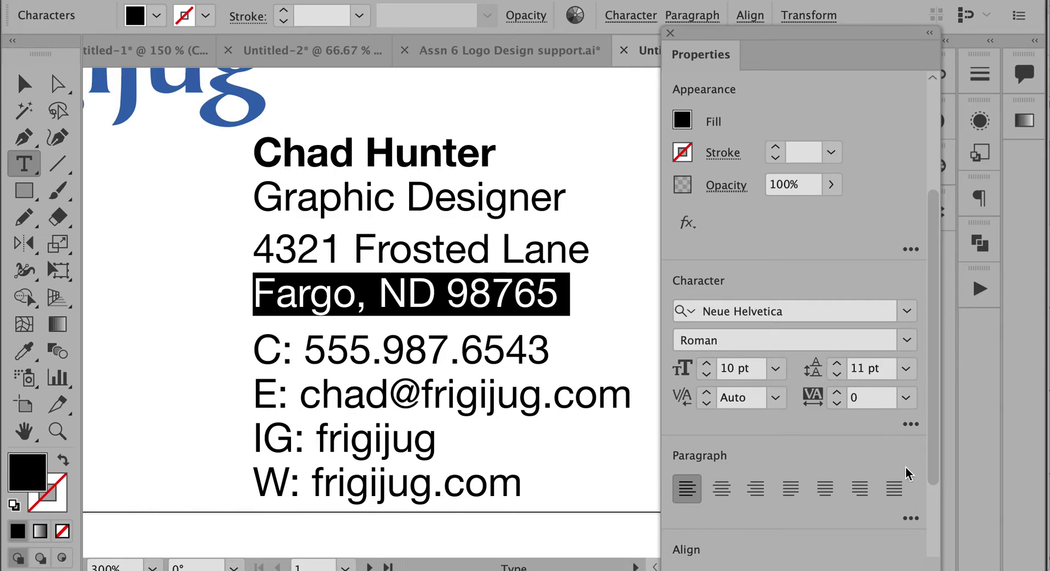
pyautogui.click(911, 518)
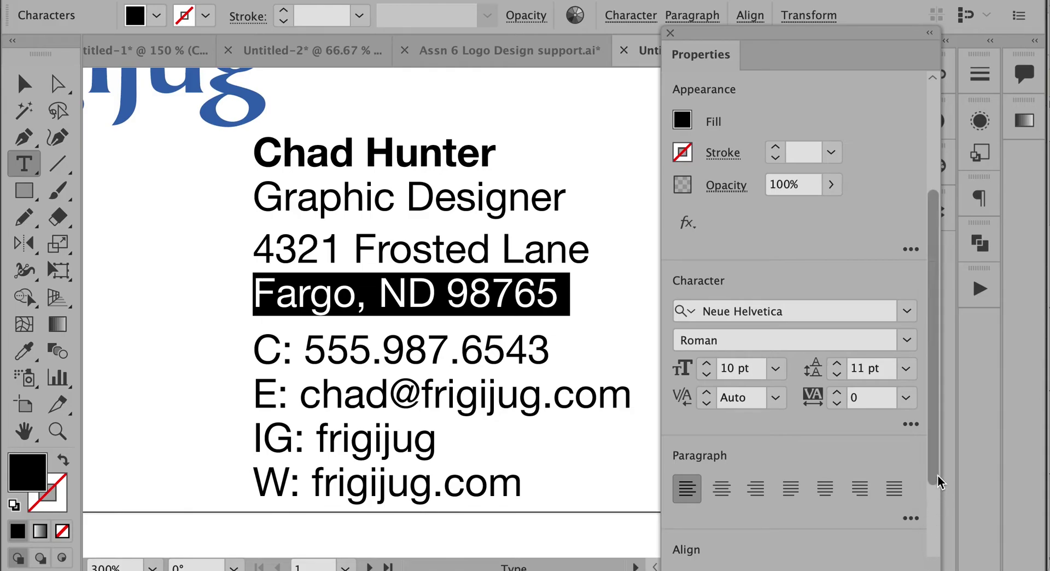
pyautogui.scroll(-3, 928, 556)
pyautogui.click(911, 389)
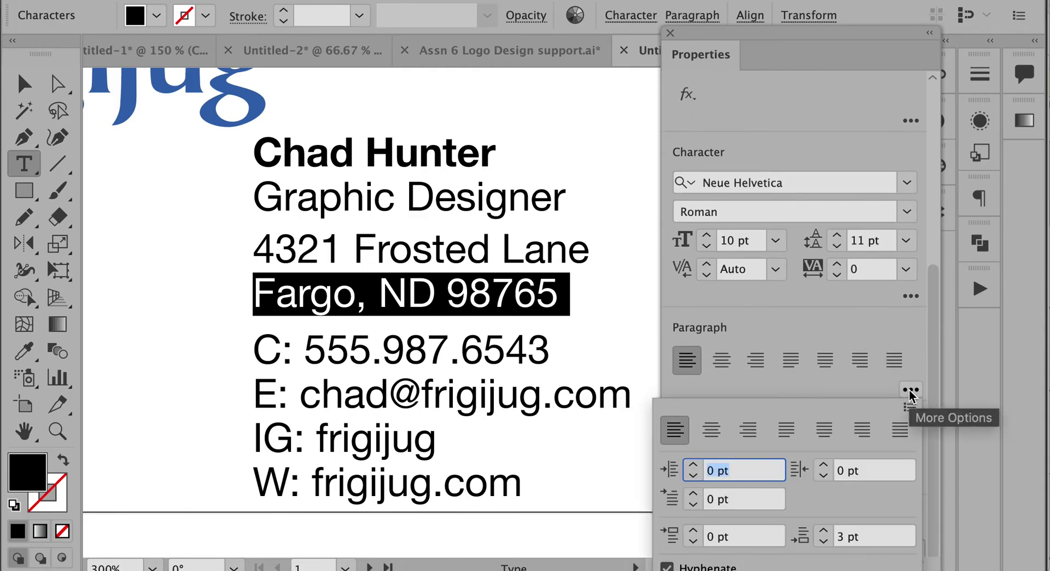
pyautogui.click(825, 531)
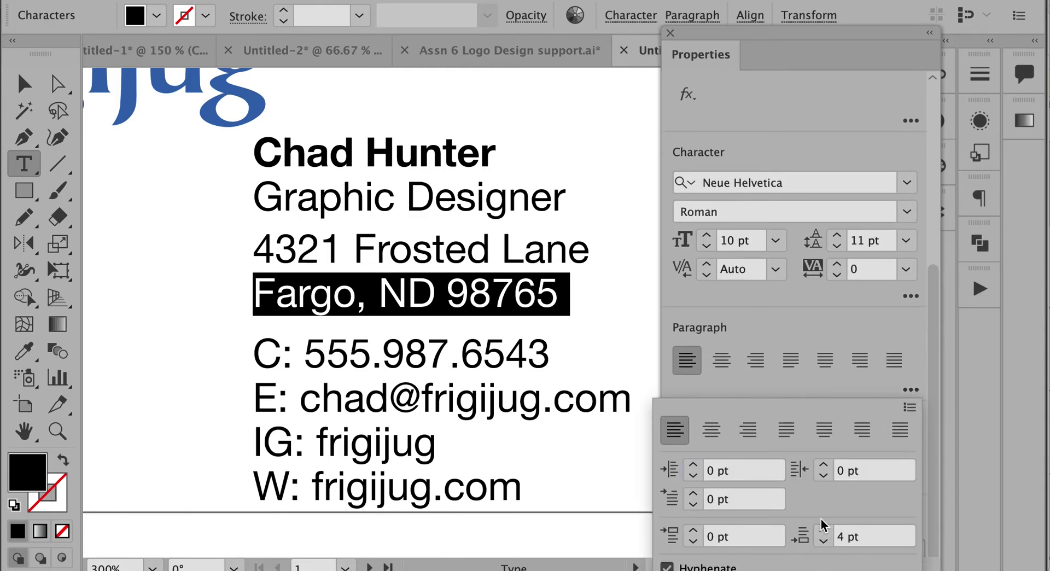
# Increase the space after the Graphic Designer line to 4 pt
pyautogui.tripleClick(433, 207)
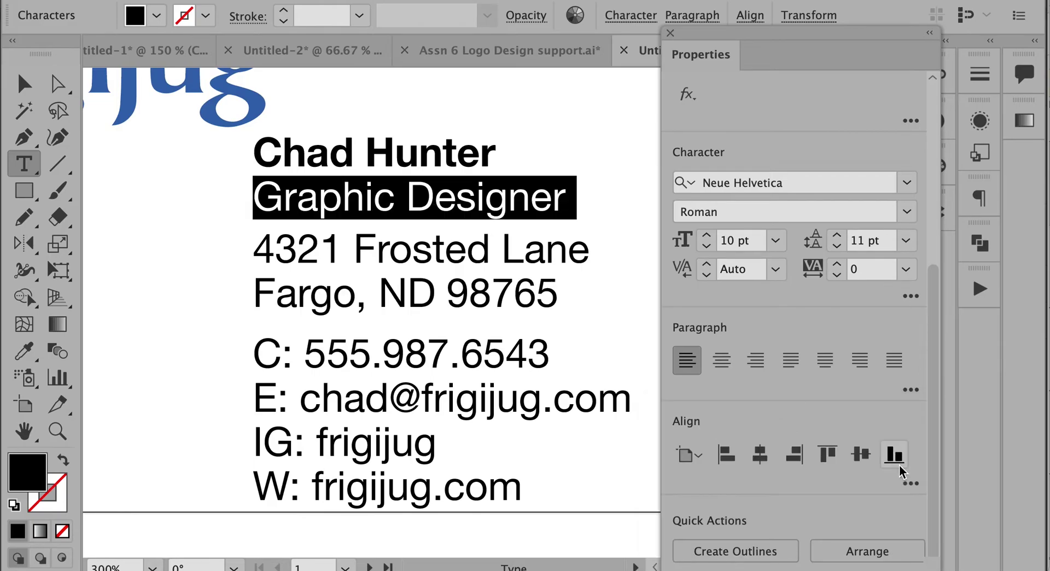
pyautogui.click(911, 389)
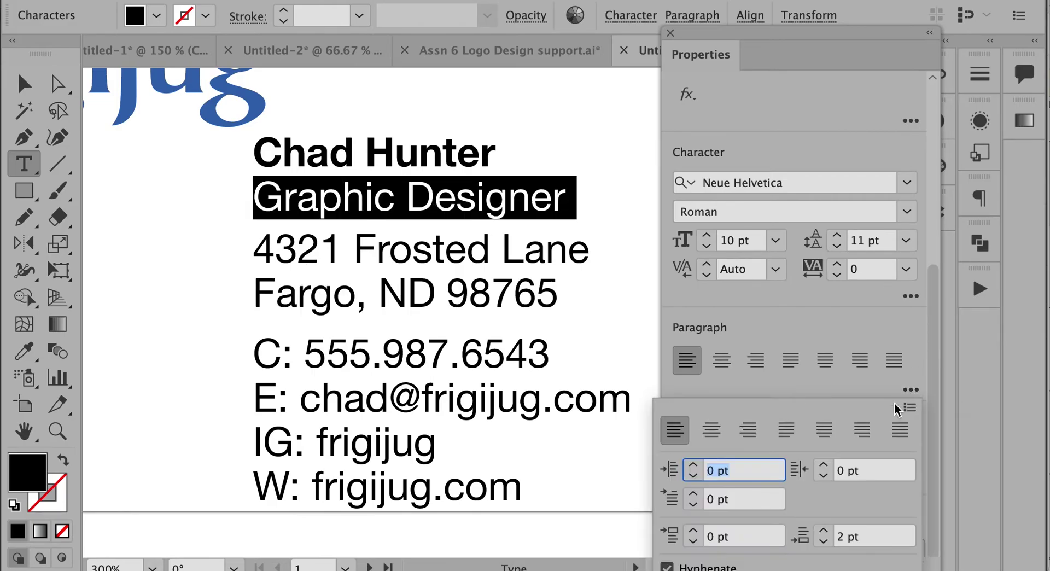
pyautogui.click(825, 532)
pyautogui.click(825, 532)
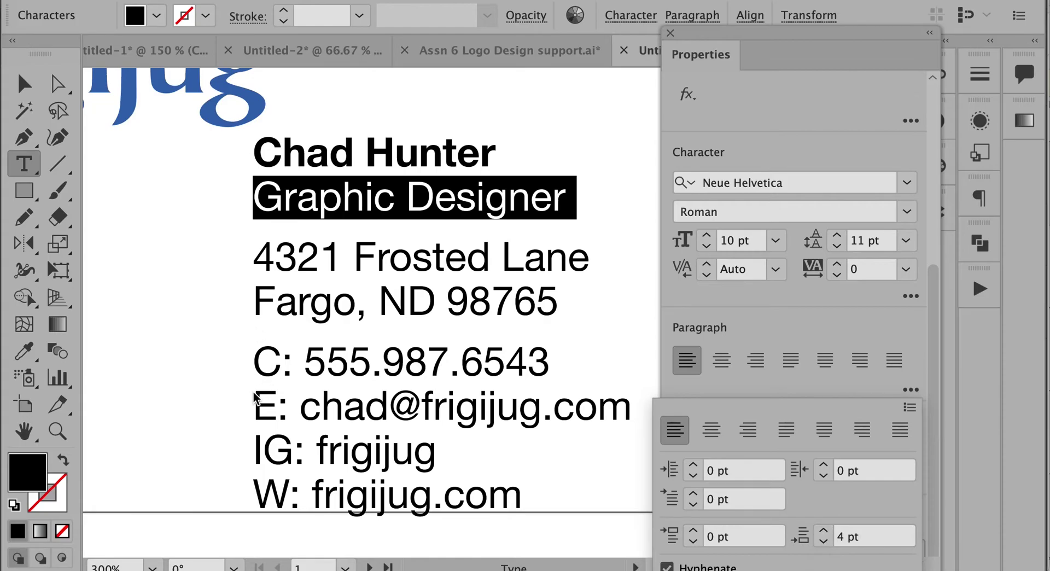
# Set the space after the e-mail line to 4 pt and deselect the text block
pyautogui.tripleClick(337, 409)
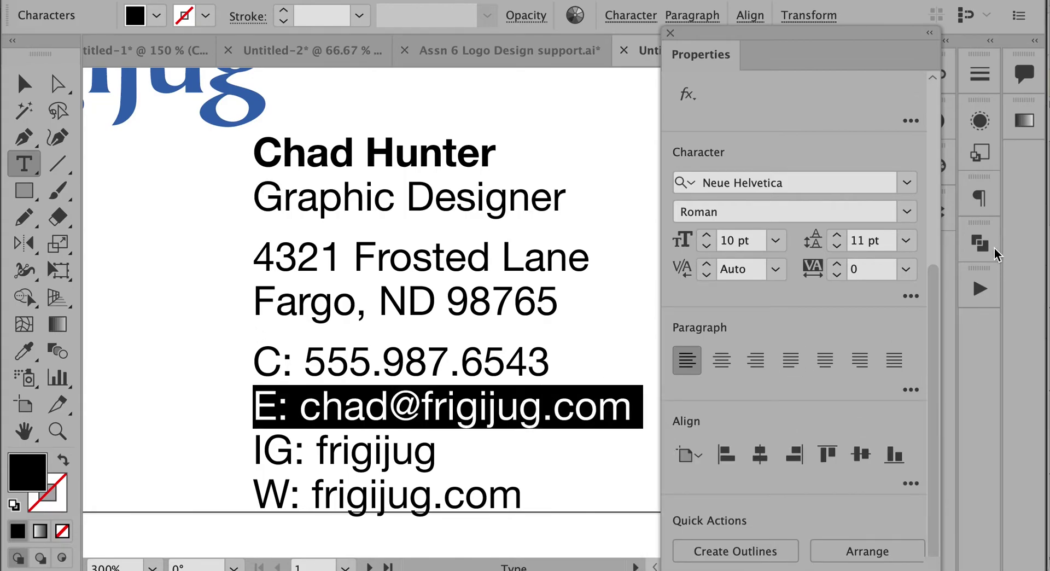
pyautogui.click(910, 390)
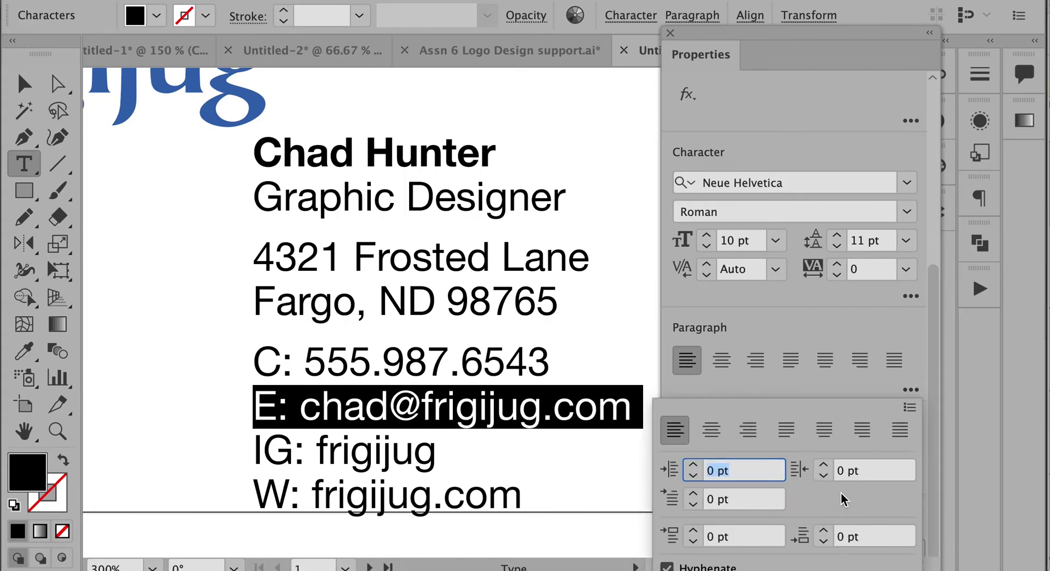
pyautogui.click(825, 532)
pyautogui.click(825, 531)
pyautogui.click(825, 532)
pyautogui.click(825, 531)
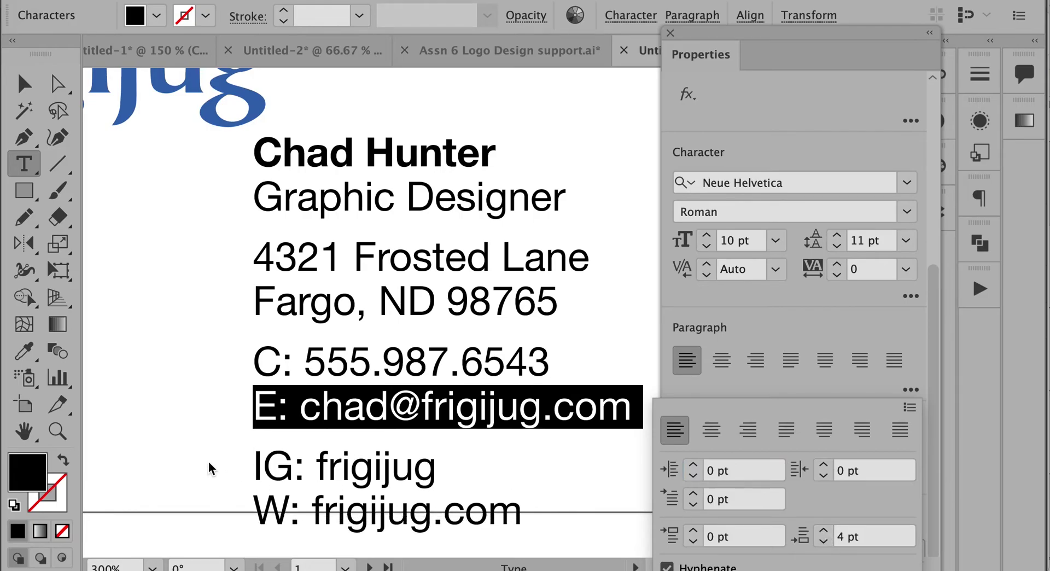
pyautogui.press('Escape')
pyautogui.keyDown('super'); pyautogui.click(183, 470); pyautogui.keyUp('super')
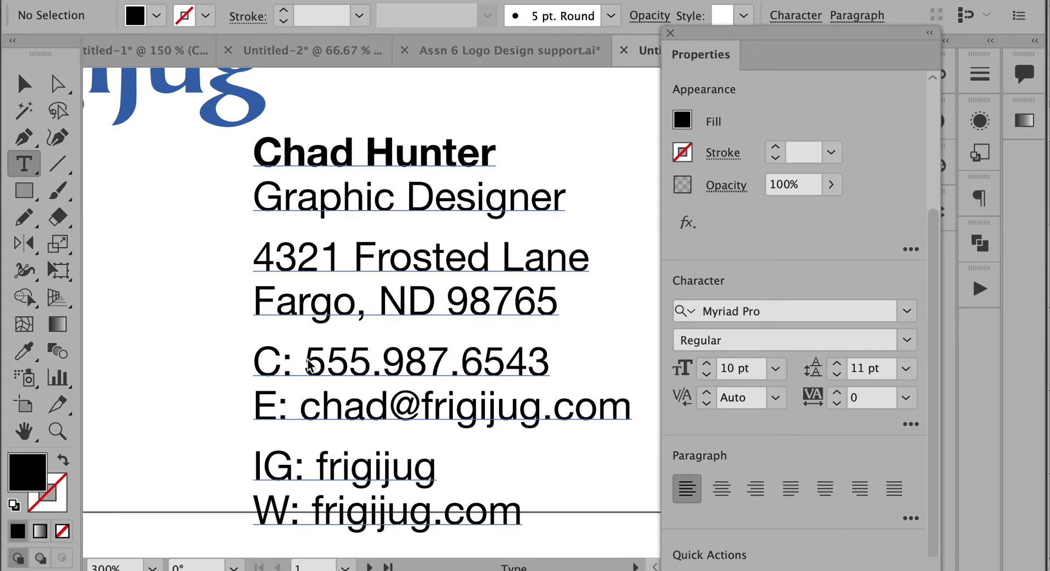
# Delete the "C:", "E:" and "W:" prefixes from the phone, e-mail and website lines
pyautogui.moveTo(308, 364); pyautogui.dragTo(250, 366)
pyautogui.press('BackSpace')
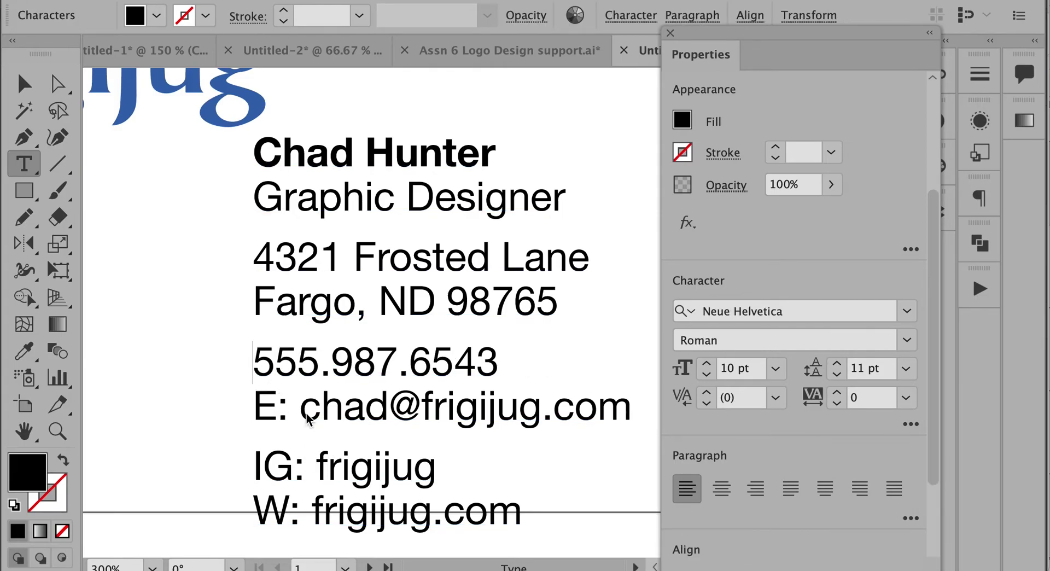
pyautogui.moveTo(305, 421); pyautogui.dragTo(241, 429)
pyautogui.press('BackSpace')
pyautogui.moveTo(313, 514); pyautogui.dragTo(249, 515)
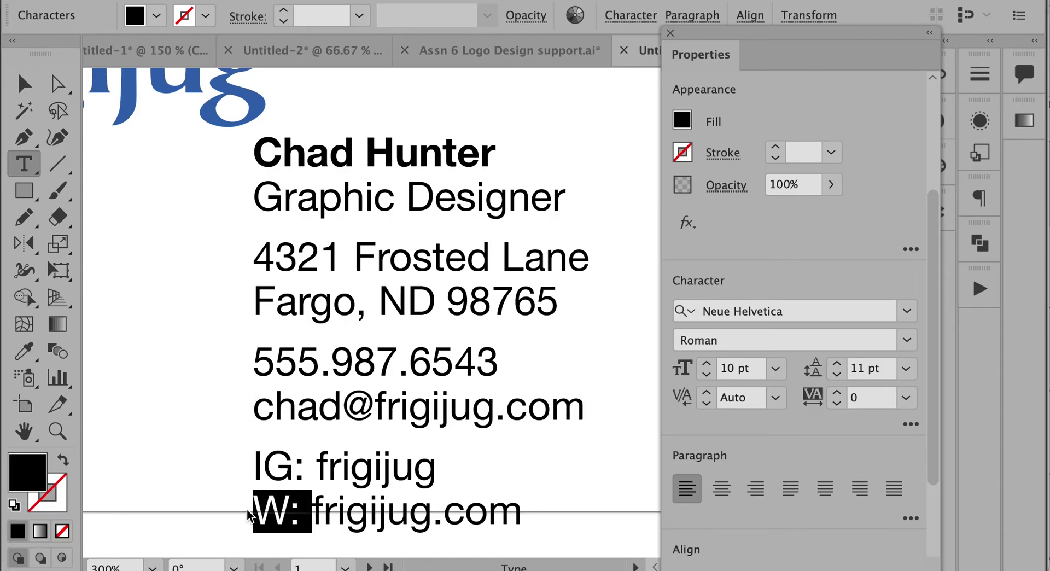
pyautogui.press('BackSpace')
pyautogui.write('www')
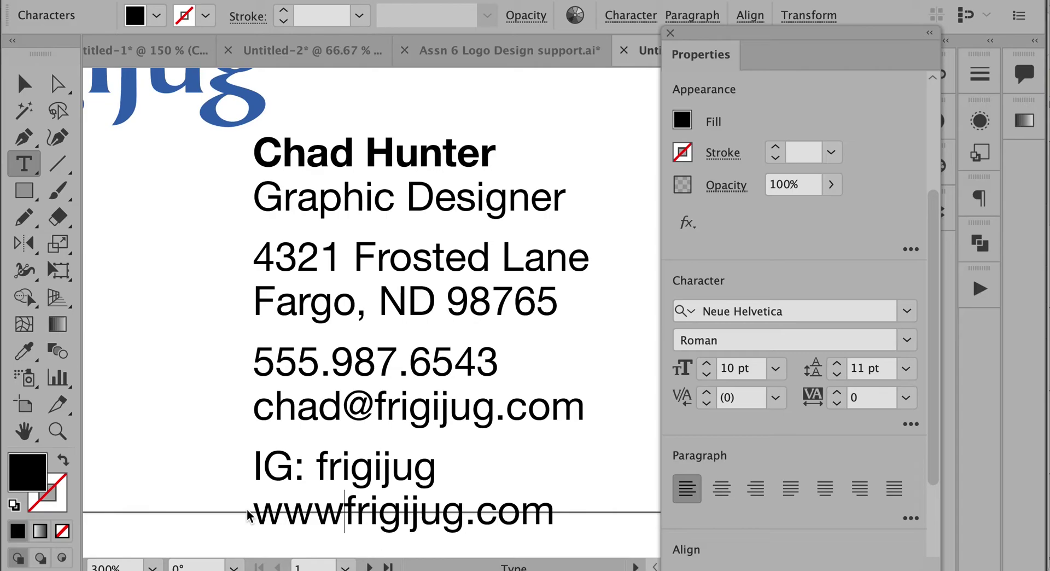
pyautogui.press('BackSpace')
pyautogui.press('BackSpace')
pyautogui.press('BackSpace')
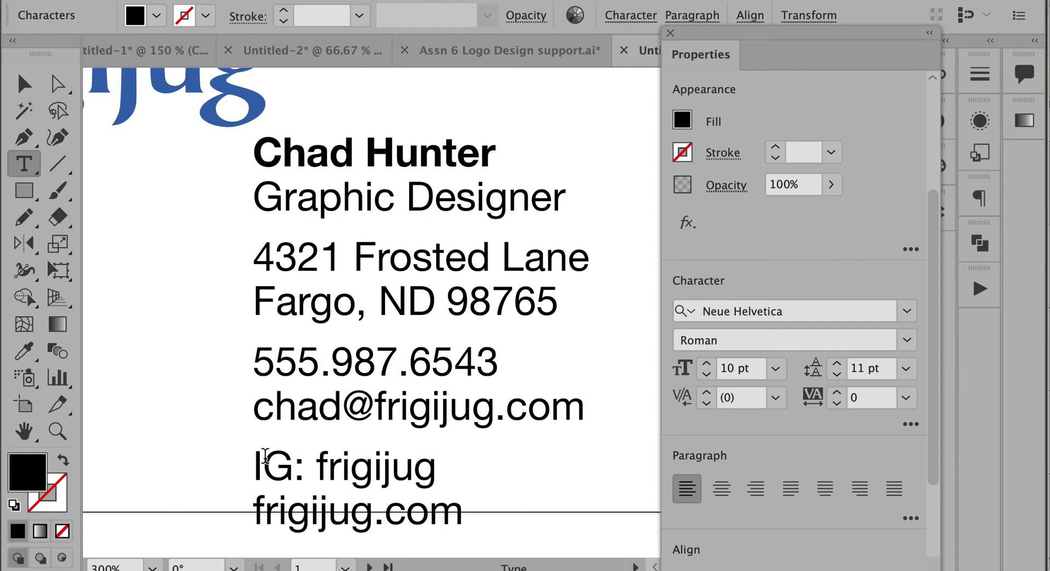
# Replace the "IG:" prefix on the Instagram line with "@" directly before frigijug, and deselect the text block
pyautogui.press('super')
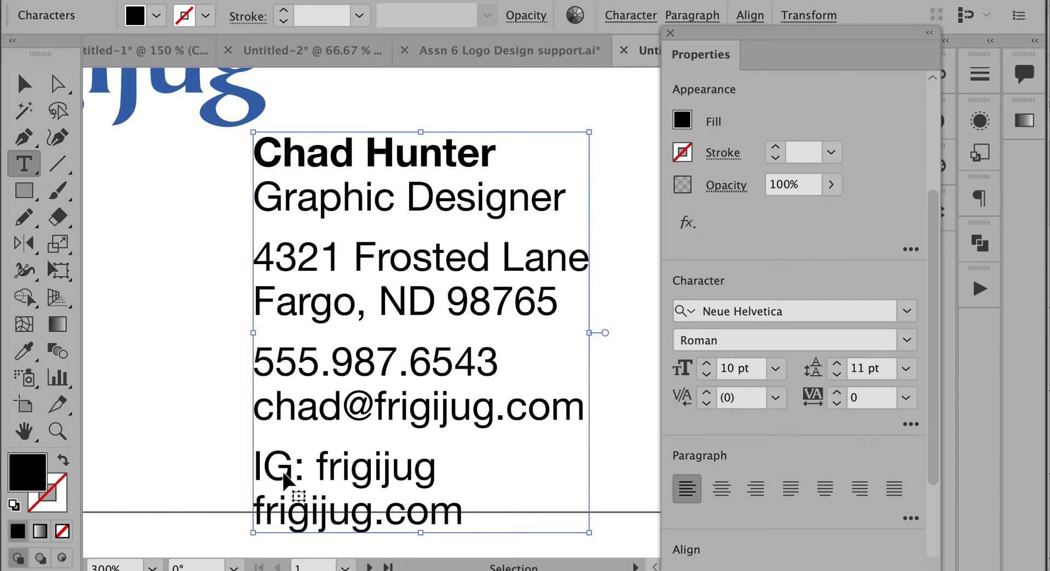
pyautogui.moveTo(317, 466); pyautogui.dragTo(245, 464)
pyautogui.write('@')
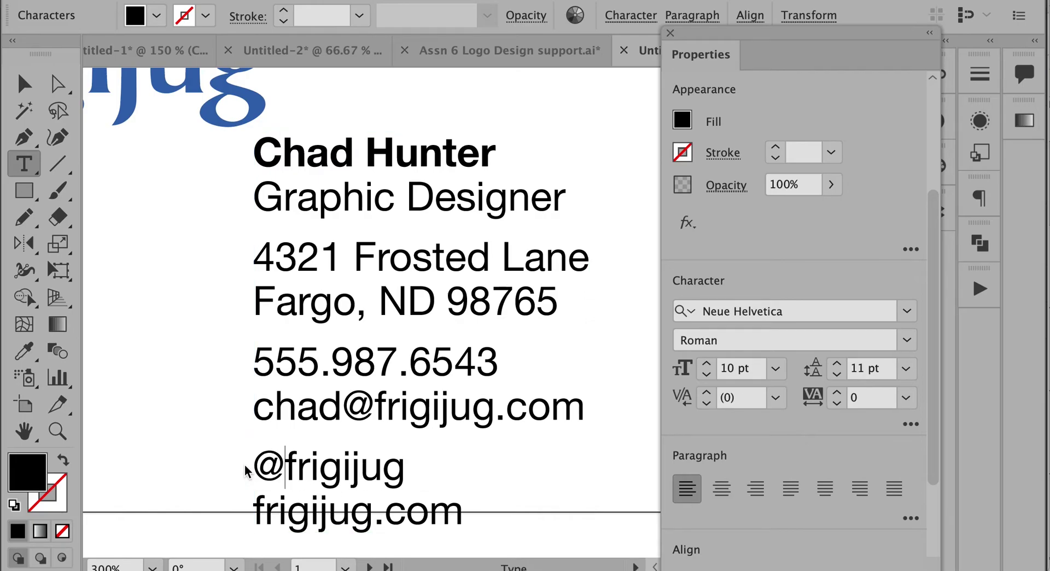
pyautogui.keyDown('super'); pyautogui.click(183, 498); pyautogui.keyUp('super')
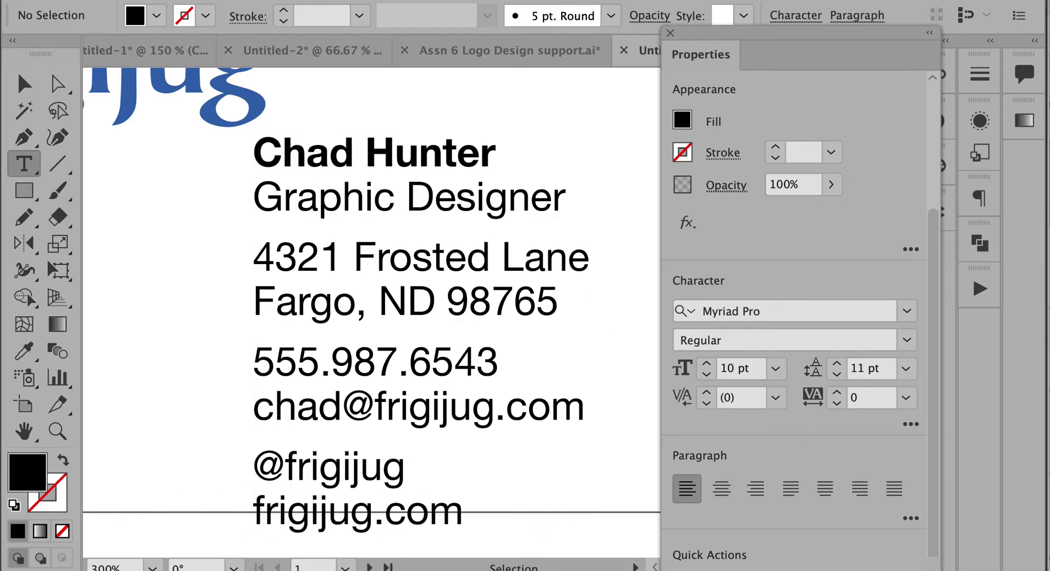
# Switch to the web browser, search for how to write an Instagram handle, read the results and return to Illustrator
pyautogui.press('super+Tab')
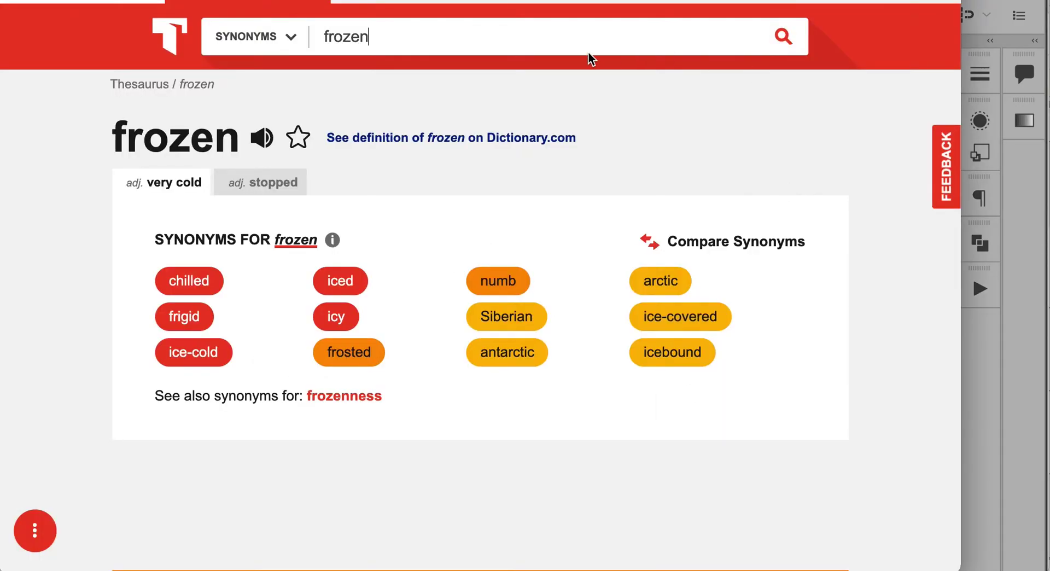
pyautogui.press('super+l')
pyautogui.write('ho')
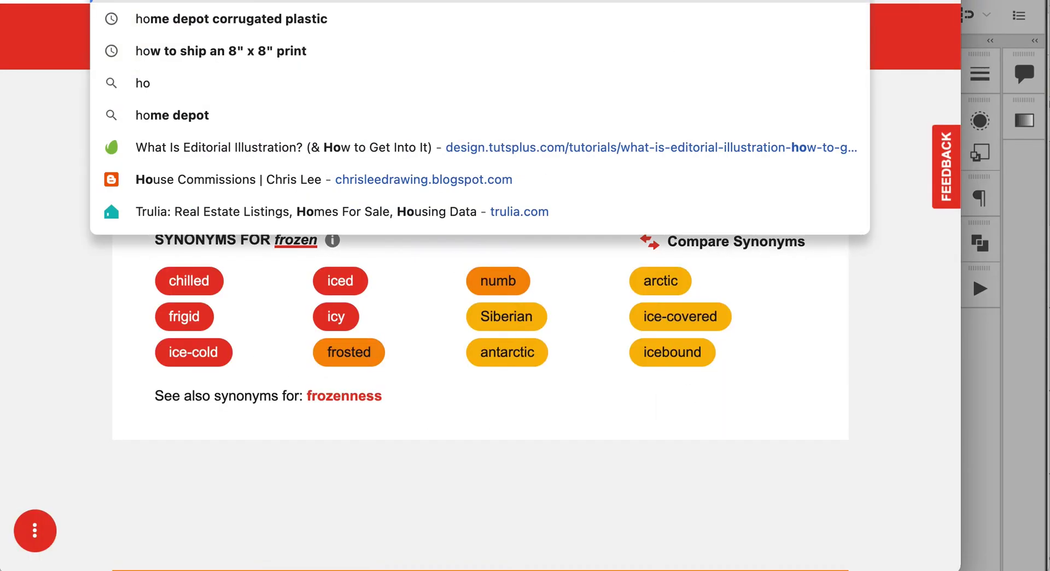
pyautogui.write('w to write an instragm ')
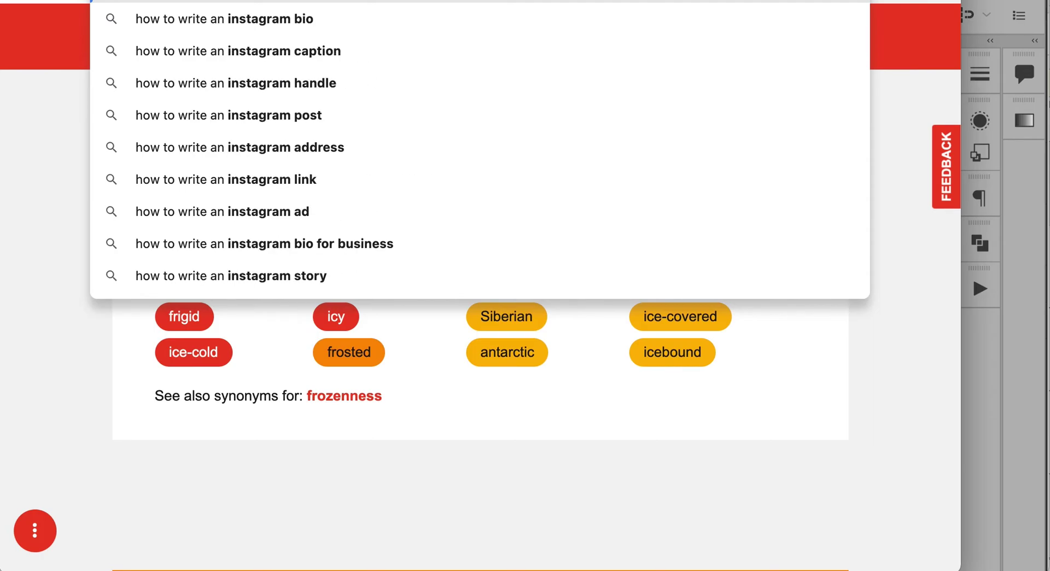
pyautogui.write('han')
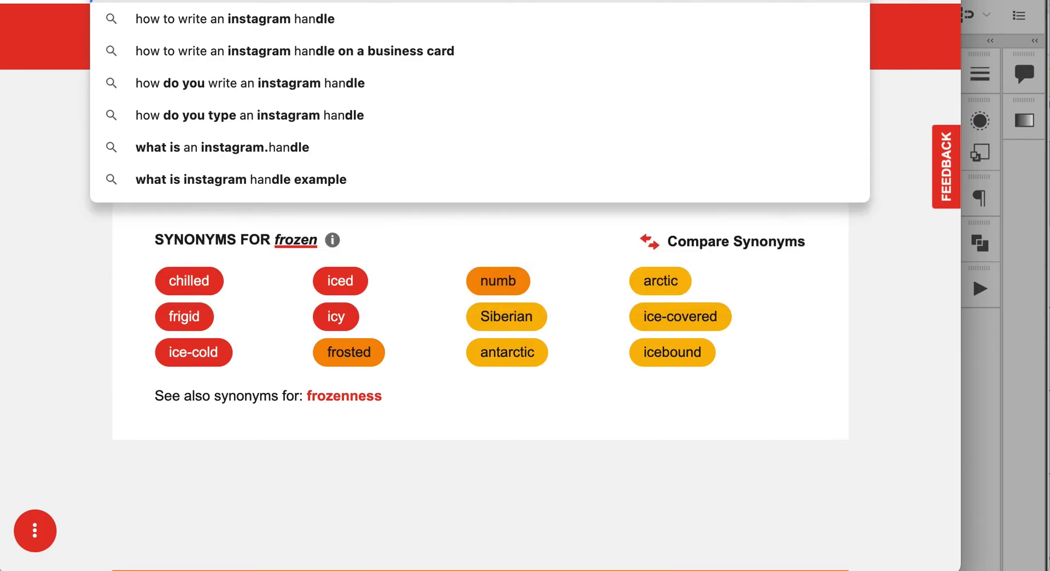
pyautogui.write('dle')
pyautogui.press('Return')
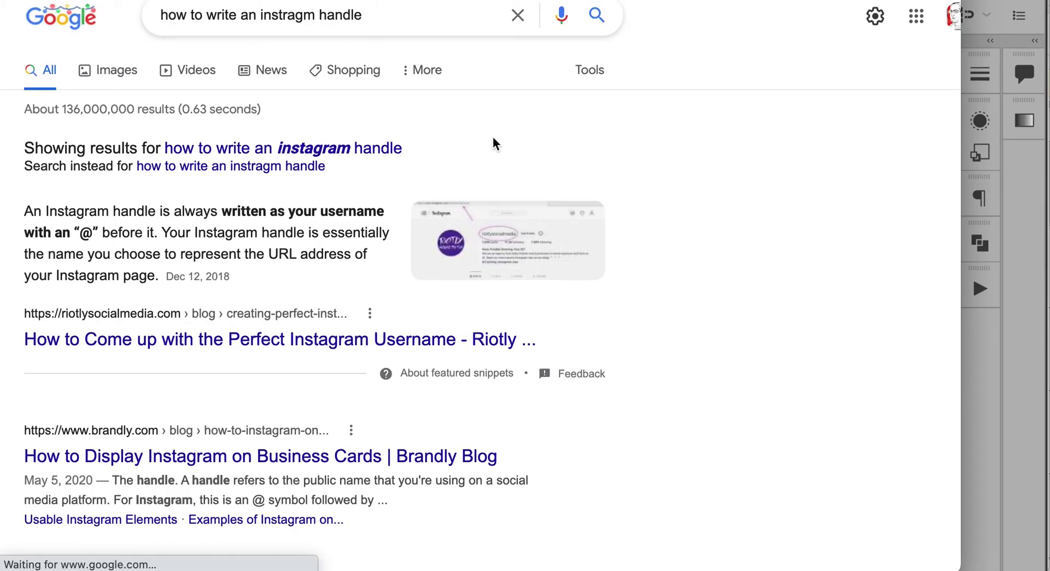
pyautogui.scroll(-1, 490, 145)
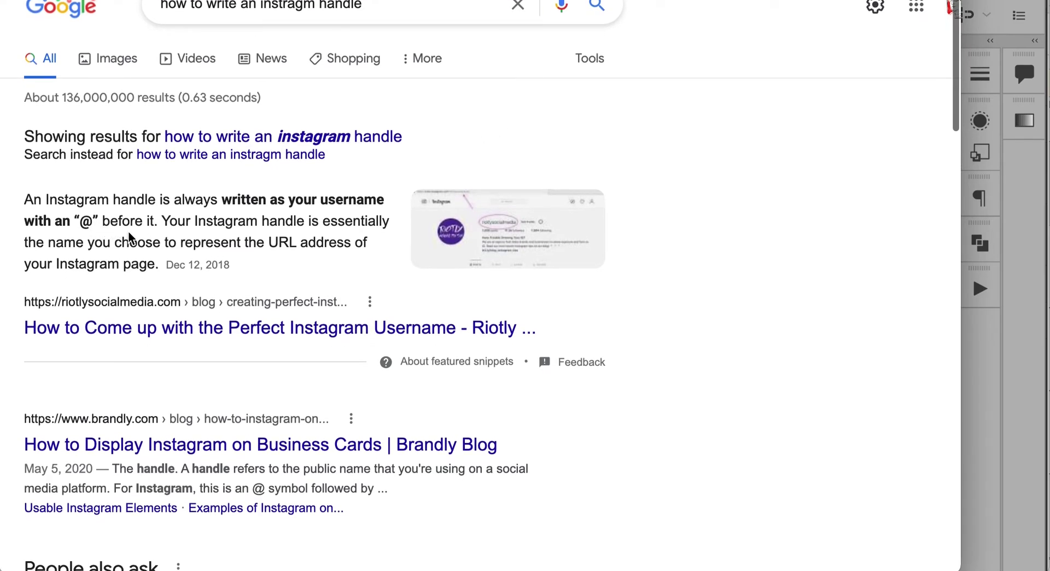
pyautogui.press('super+Tab')
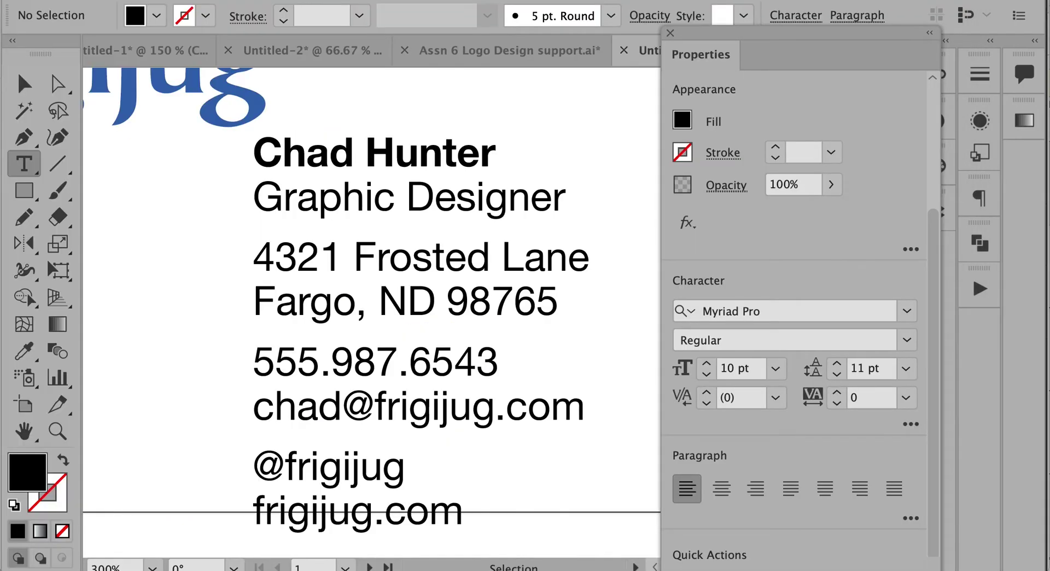
# Move the contact text block up so it sits fully inside the lower right area of the card
pyautogui.keyDown('alt'); pyautogui.click(329, 357); pyautogui.keyUp('alt')
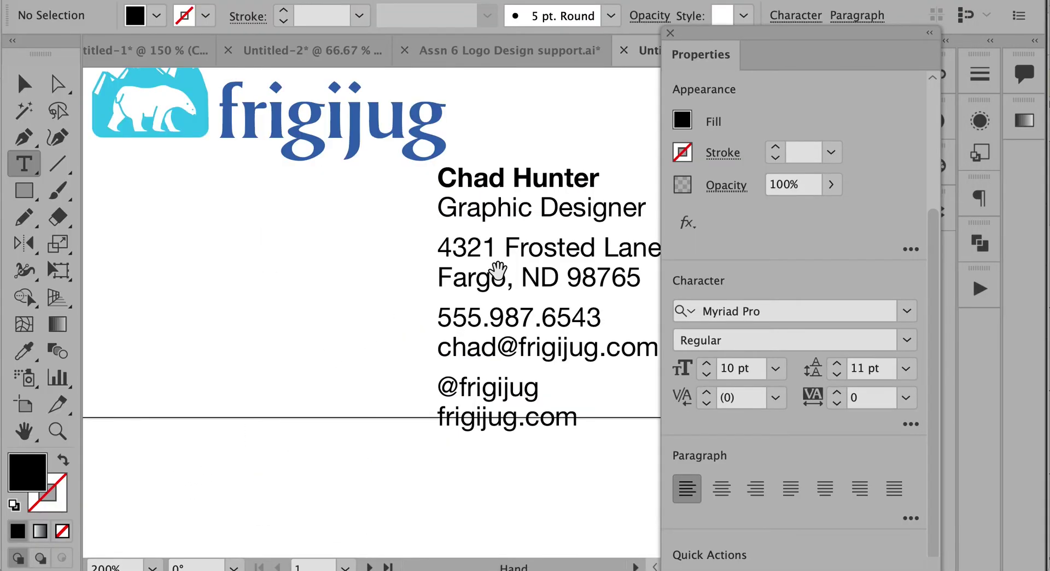
pyautogui.hscroll(4, 488, 271)
pyautogui.keyDown('alt'); pyautogui.click(343, 298); pyautogui.keyUp('alt')
pyautogui.moveTo(522, 325); pyautogui.dragTo(396, 275)
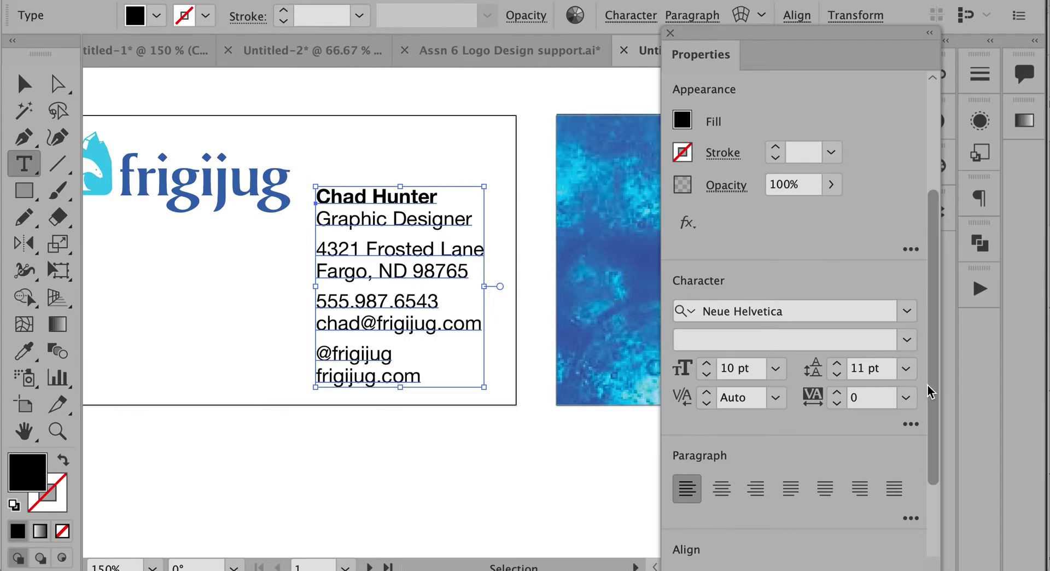
# Set the contact text to 9.5 pt with 10 pt leading and shift the block slightly down the card
pyautogui.moveTo(738, 370); pyautogui.dragTo(723, 368)
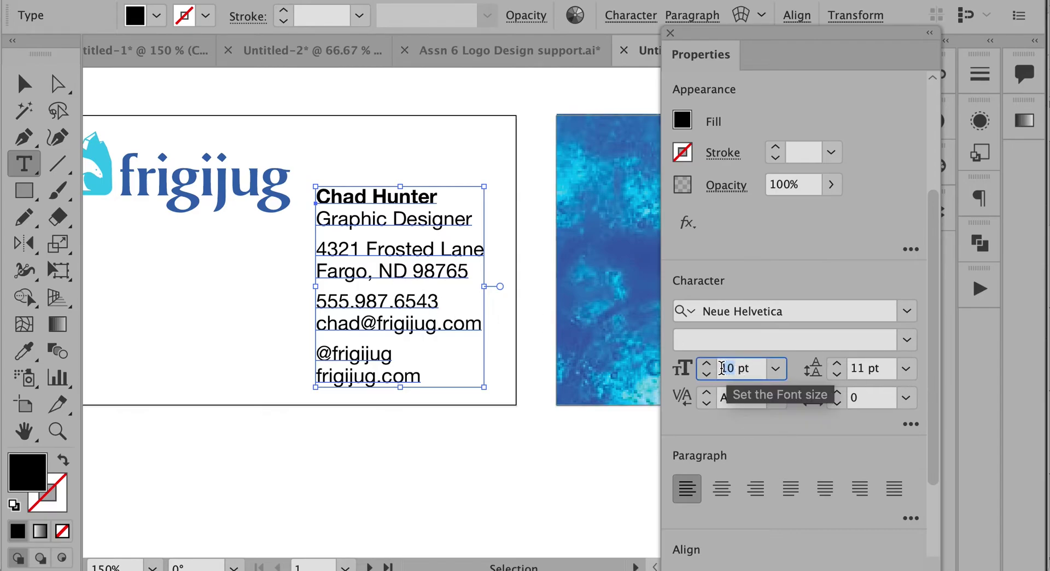
pyautogui.write('9.5')
pyautogui.press('Return')
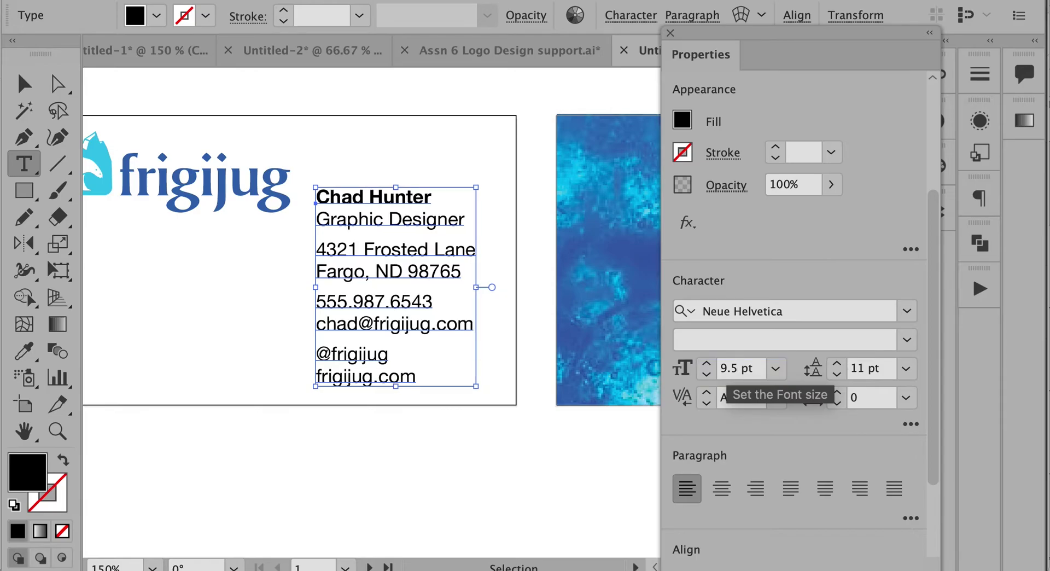
pyautogui.click(837, 374)
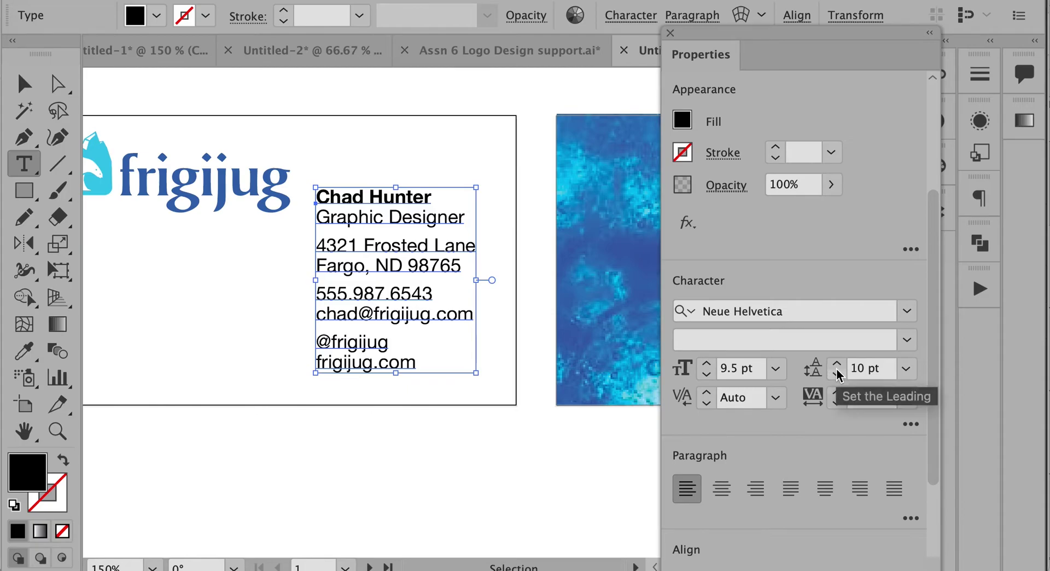
pyautogui.click(459, 473)
pyautogui.moveTo(439, 313); pyautogui.dragTo(442, 325)
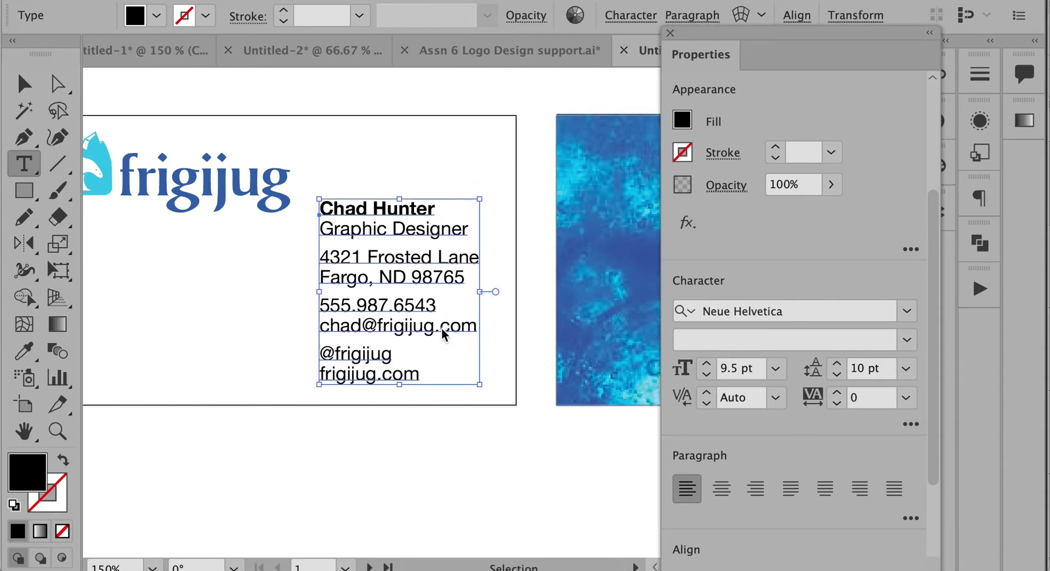
# Check the source artwork in the Assn 6 Logo Design support document and return to the business card
pyautogui.tripleClick(379, 209)
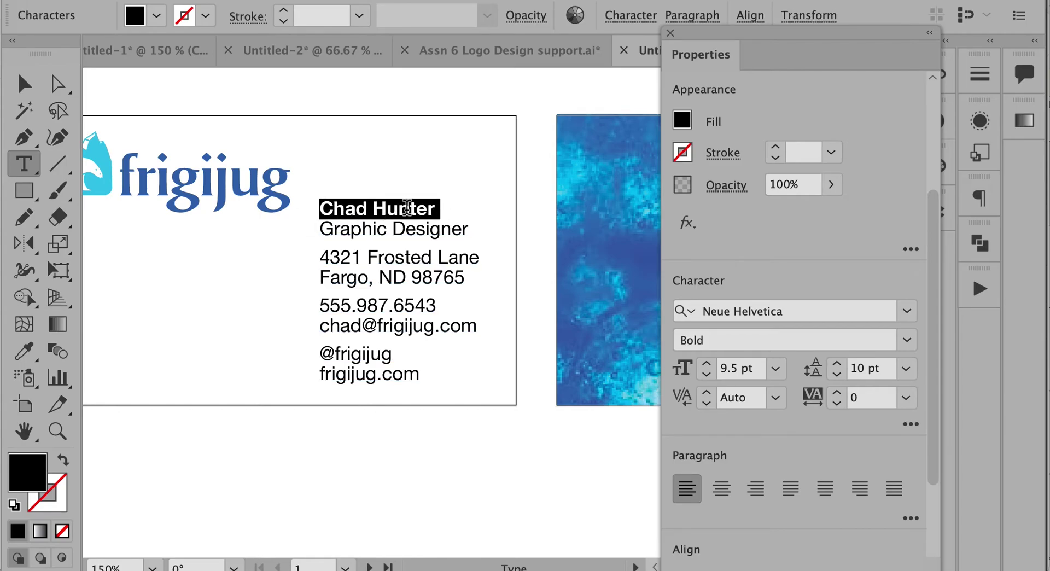
pyautogui.keyDown('super'); pyautogui.click(284, 495); pyautogui.keyUp('super')
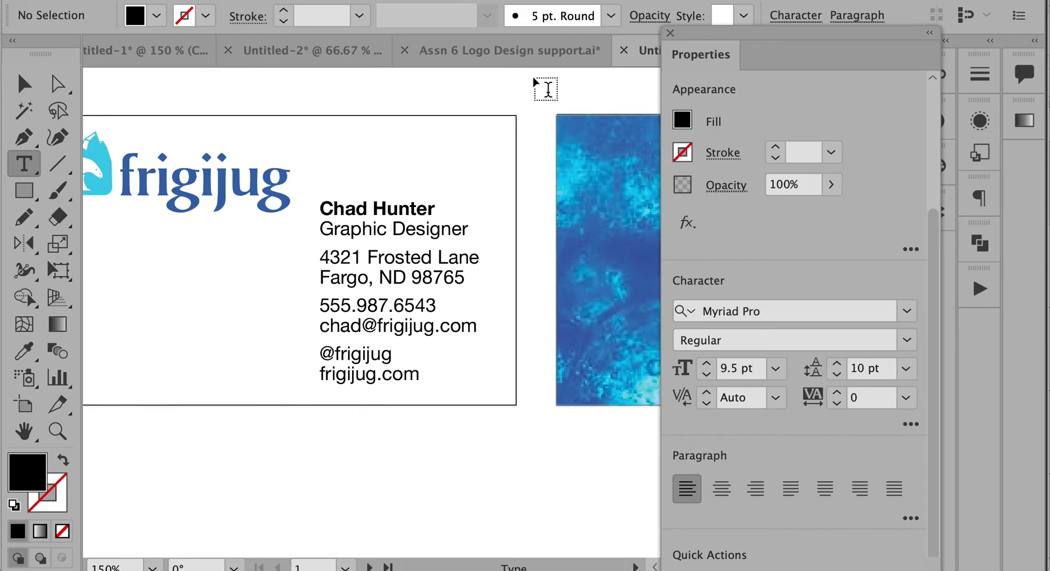
pyautogui.click(508, 51)
pyautogui.hscroll(5, 469, 207)
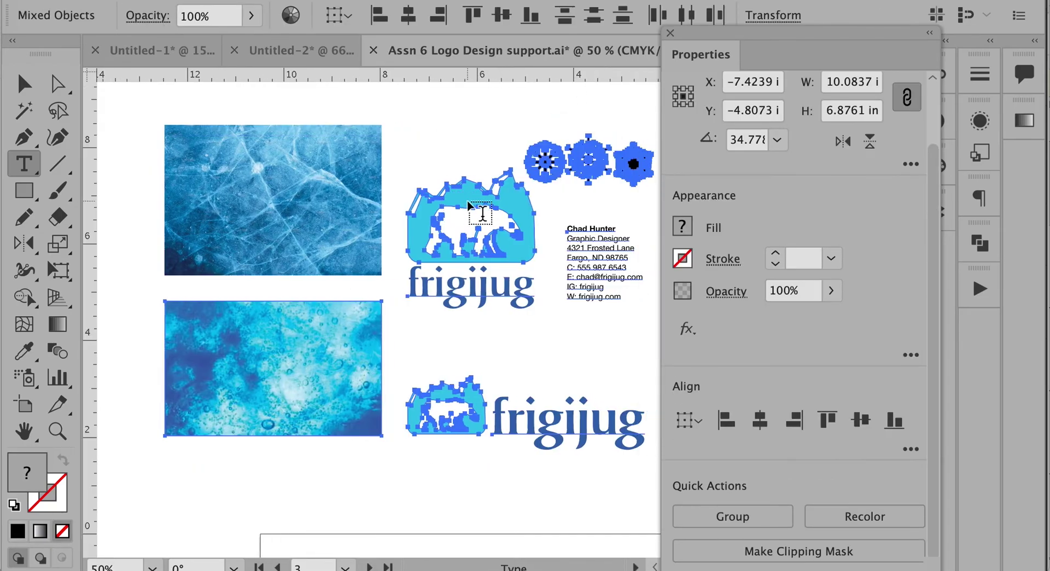
pyautogui.keyDown('super'); pyautogui.click(364, 144); pyautogui.keyUp('super')
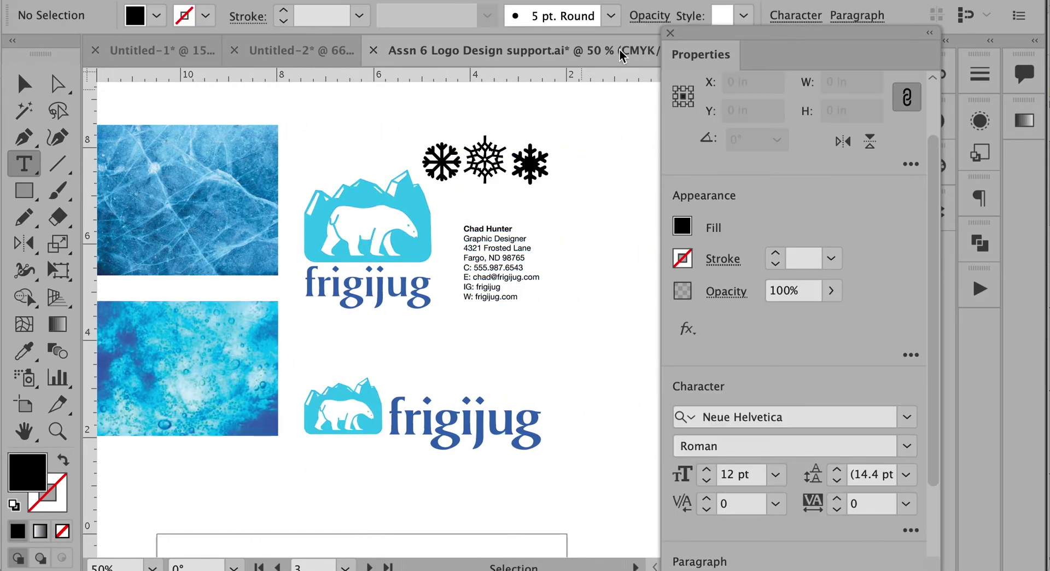
pyautogui.moveTo(706, 40); pyautogui.dragTo(896, 240)
pyautogui.click(804, 50)
pyautogui.hscroll(-8, 569, 219)
pyautogui.scroll(2, 569, 219)
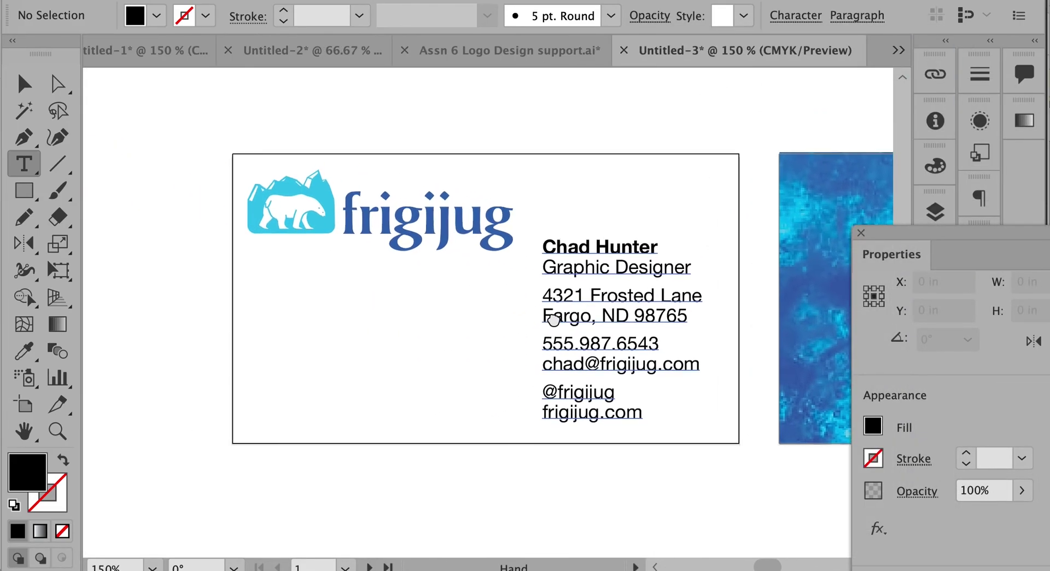
pyautogui.tripleClick(574, 256)
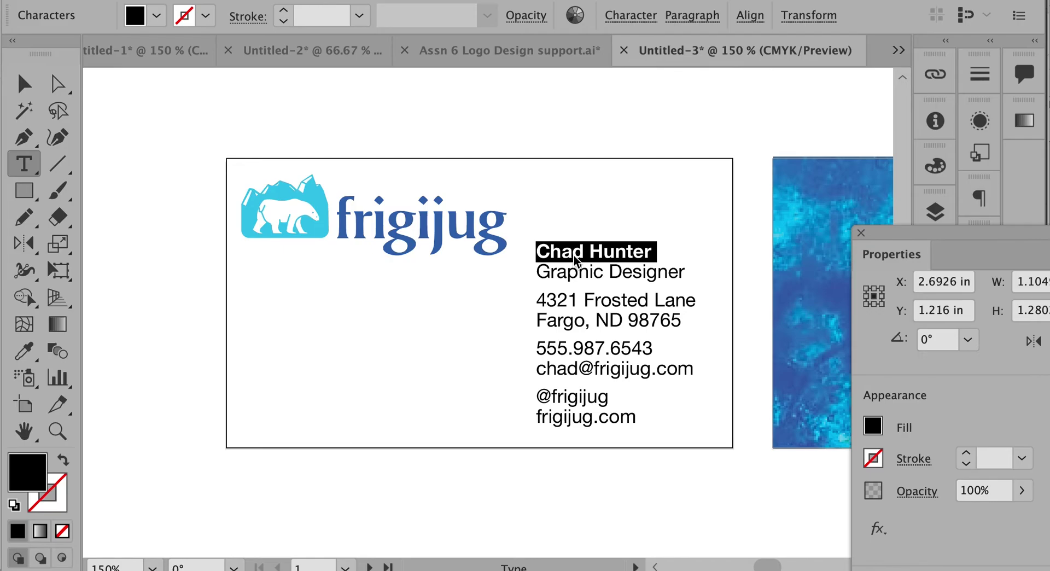
pyautogui.hscroll(1, 127, 337)
pyautogui.keyDown('super'); pyautogui.click(169, 339); pyautogui.keyUp('super')
# Draw a black square about 0.24 in wide above the card and place a copy directly to its right
pyautogui.press('m')
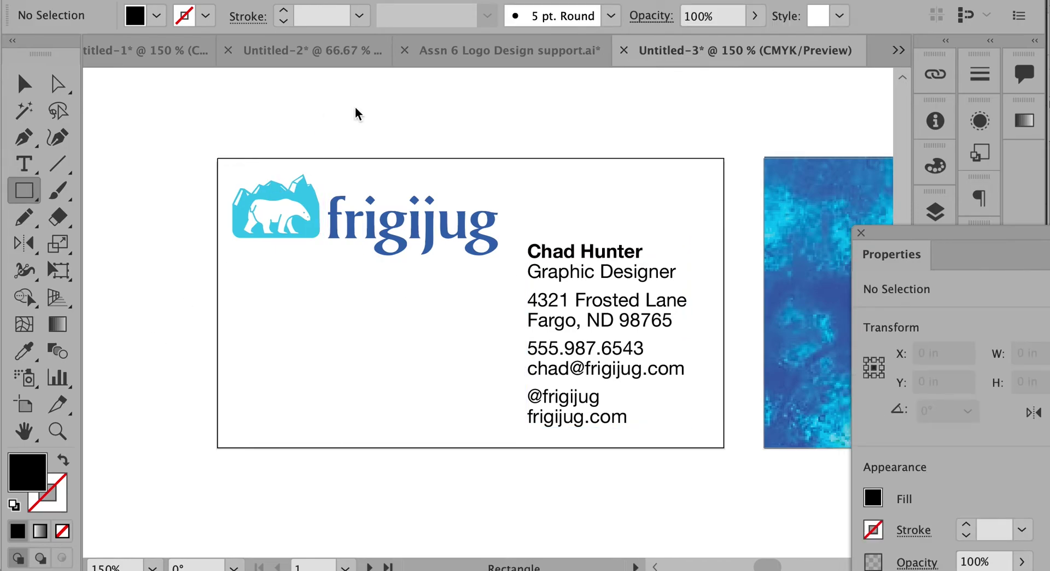
pyautogui.moveTo(352, 106)
pyautogui.mouseDown()
pyautogui.moveTo(384, 141)
pyautogui.moveTo(405, 140)
pyautogui.mouseUp()
pyautogui.keyDown('super'); pyautogui.click(247, 133); pyautogui.keyUp('super')
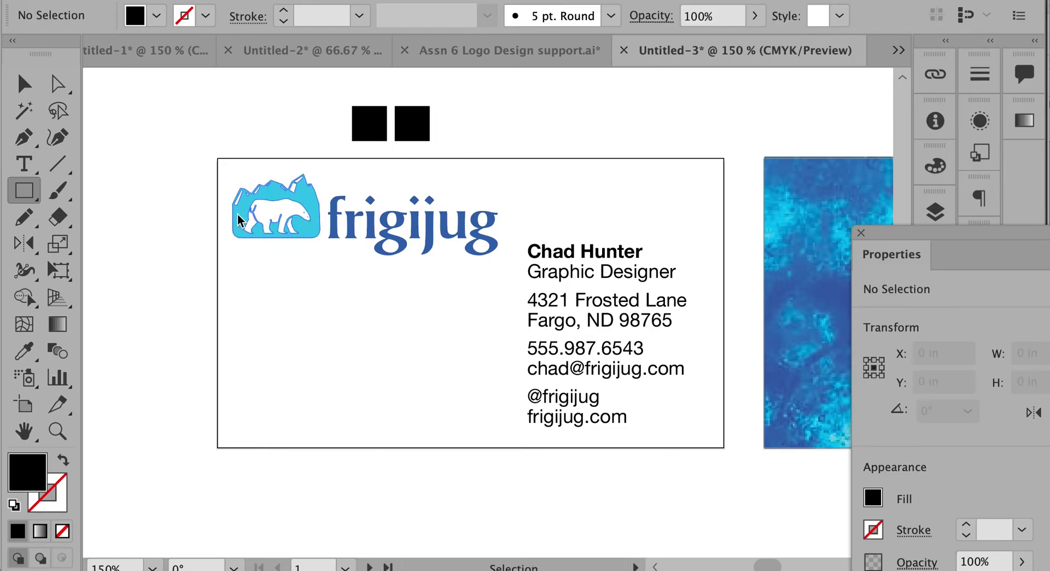
# Fill the first square with the logo icon's light blue and the second with the wordmark's dark blue, using the Eyedropper
pyautogui.keyDown('super'); pyautogui.click(241, 217); pyautogui.keyUp('super')
pyautogui.press('i')
pyautogui.keyDown('super'); pyautogui.click(361, 124); pyautogui.keyUp('super')
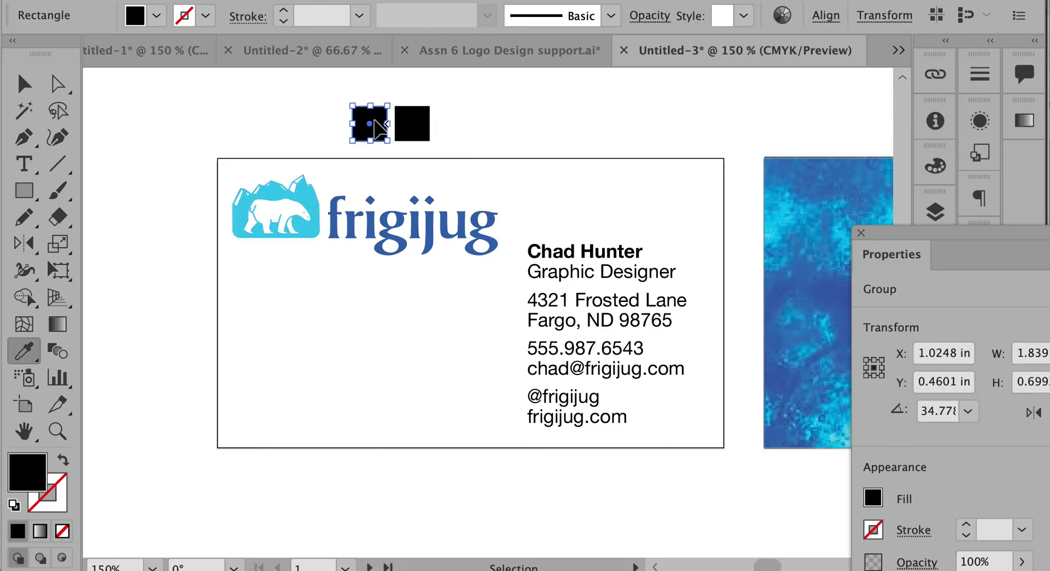
pyautogui.click(252, 221)
pyautogui.keyDown('super'); pyautogui.click(417, 131); pyautogui.keyUp('super')
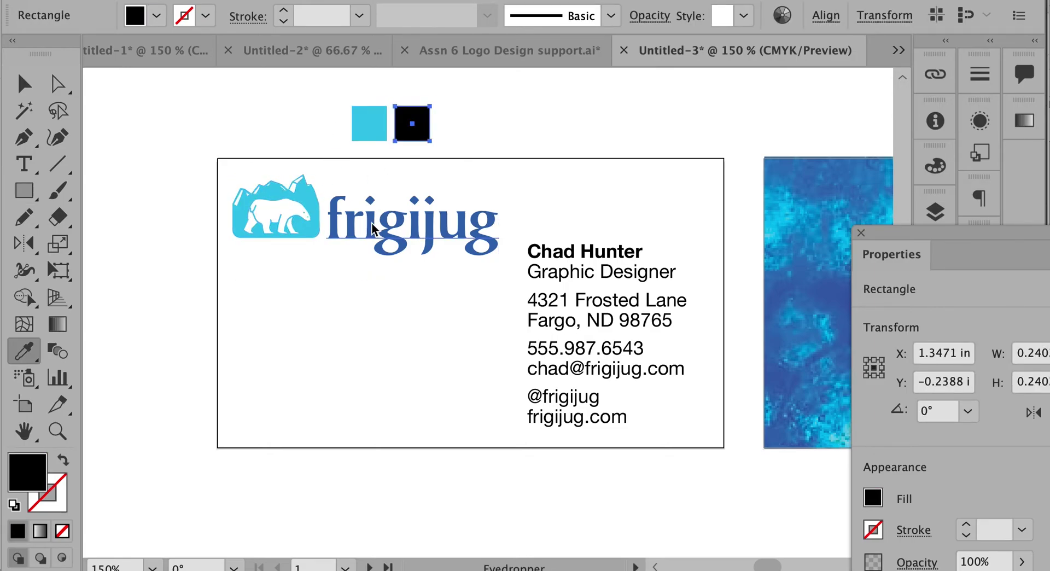
pyautogui.click(375, 215)
pyautogui.keyDown('super'); pyautogui.click(249, 128); pyautogui.keyUp('super')
# Color the full-name line of the contact text with the dark blue sampled from the second square, and deselect it
pyautogui.press('y')
pyautogui.click(565, 253)
pyautogui.press('t')
pyautogui.click(541, 250)
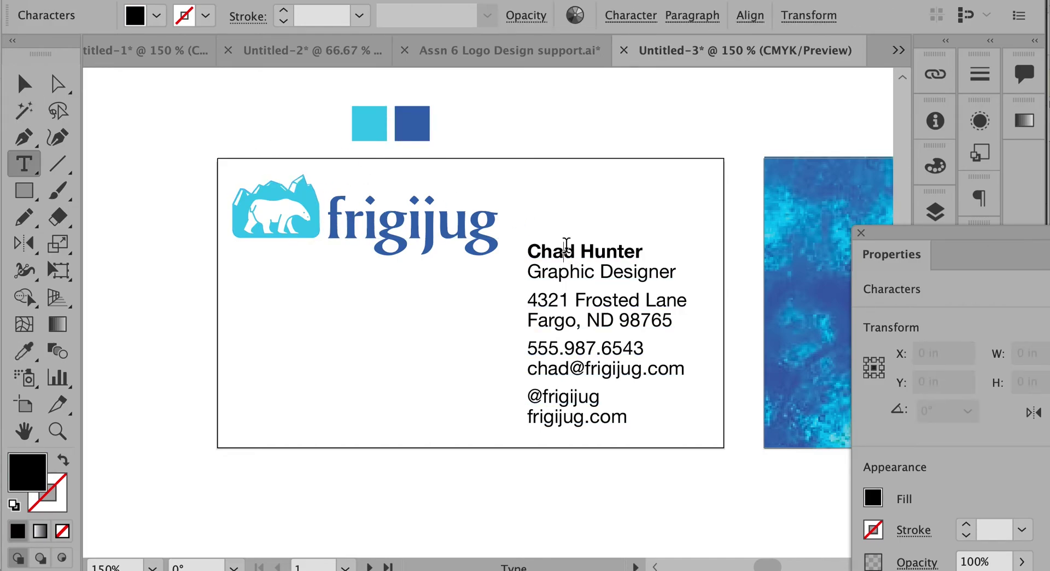
pyautogui.moveTo(528, 252); pyautogui.dragTo(648, 252)
pyautogui.click(24, 352)
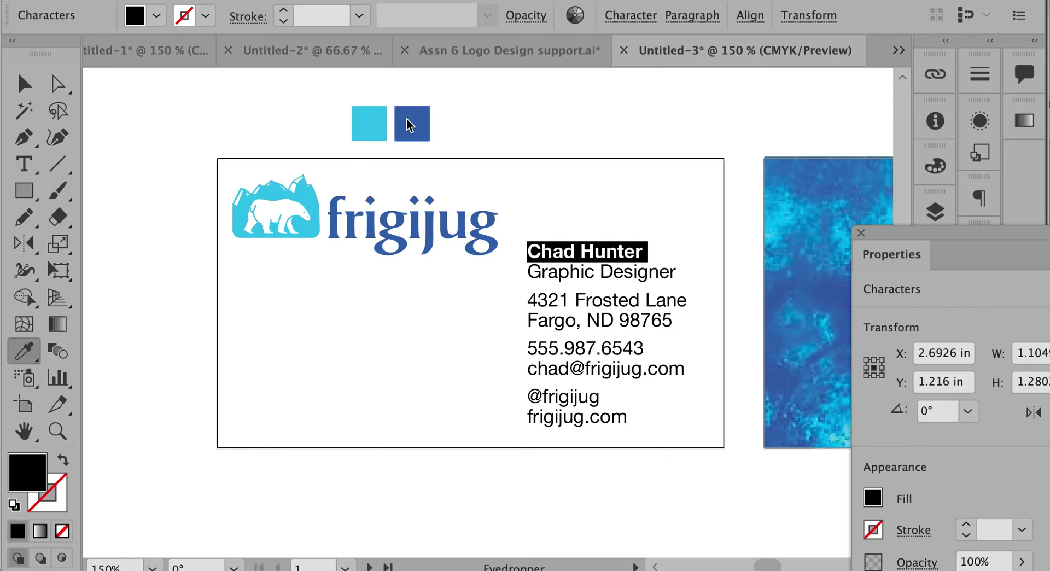
pyautogui.click(407, 126)
pyautogui.hotkey('ctrl', 'shift', 'a')
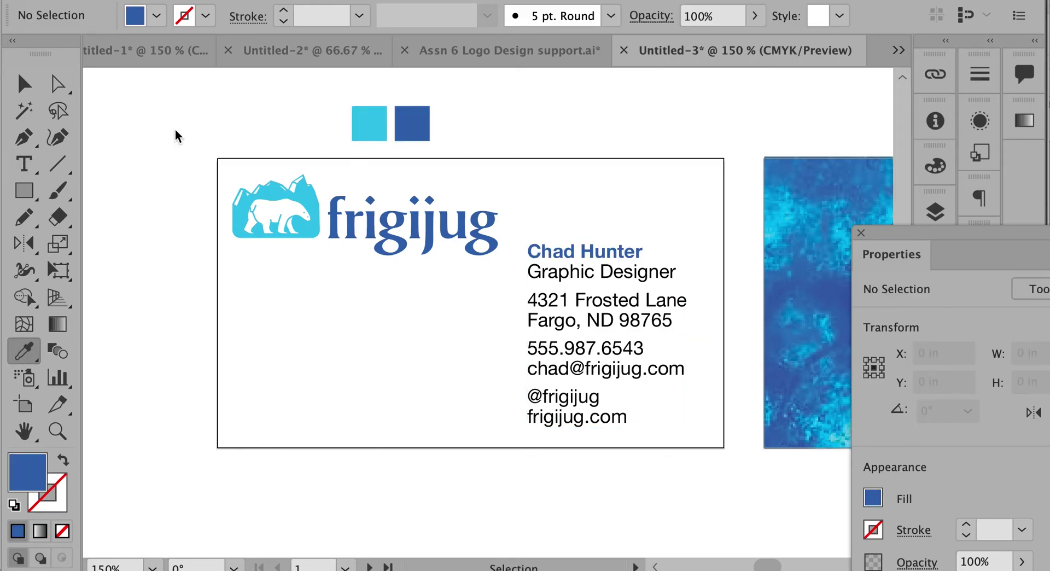
# Set the Graphic Designer line to the Italic style of Neue Helvetica and deselect it
pyautogui.press('t')
pyautogui.doubleClick(640, 274)
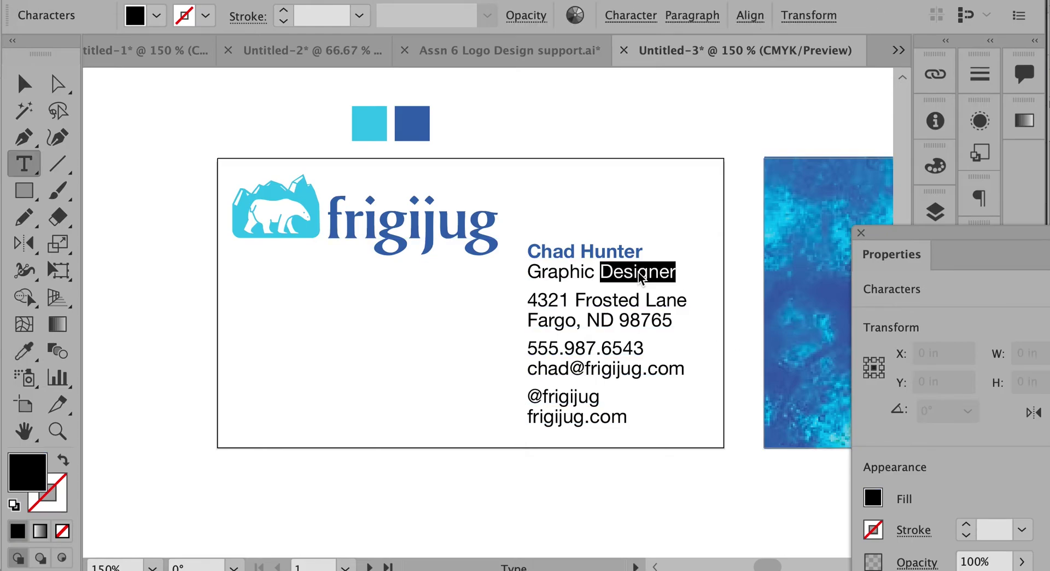
pyautogui.tripleClick(640, 274)
pyautogui.moveTo(945, 233); pyautogui.dragTo(870, 54)
pyautogui.scroll(-6, 908, 449)
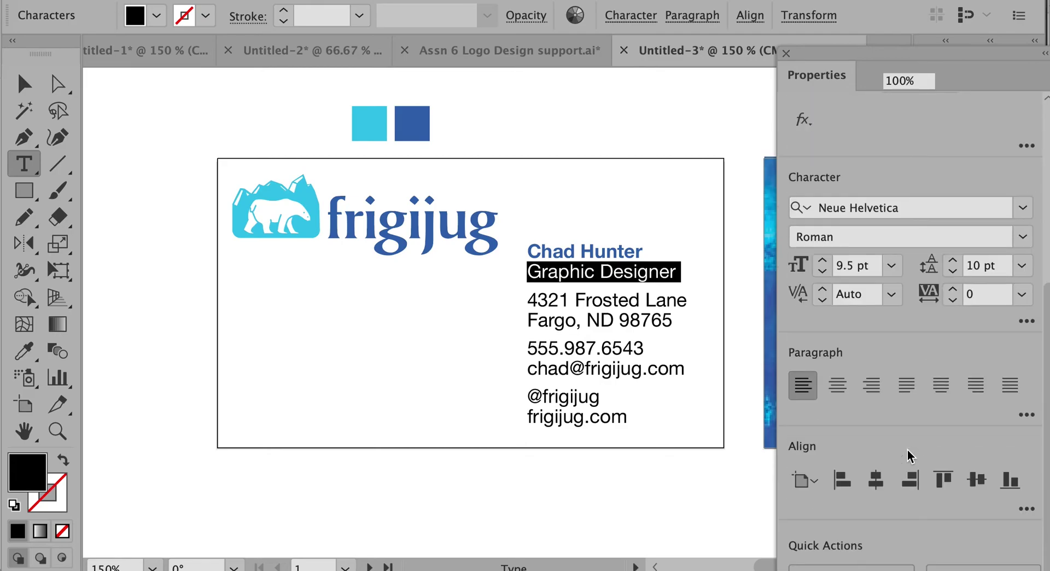
pyautogui.click(1022, 239)
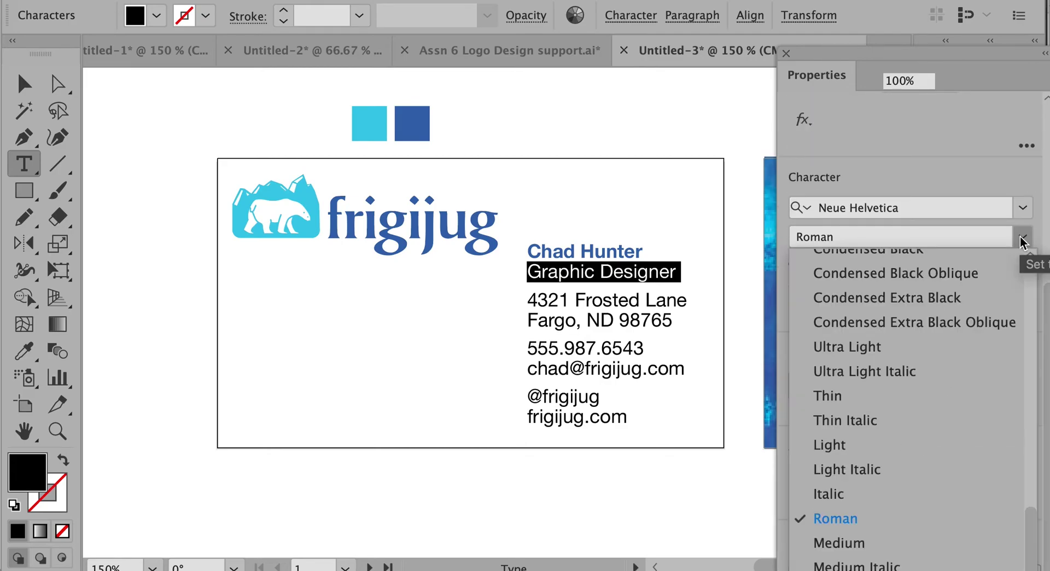
pyautogui.click(848, 495)
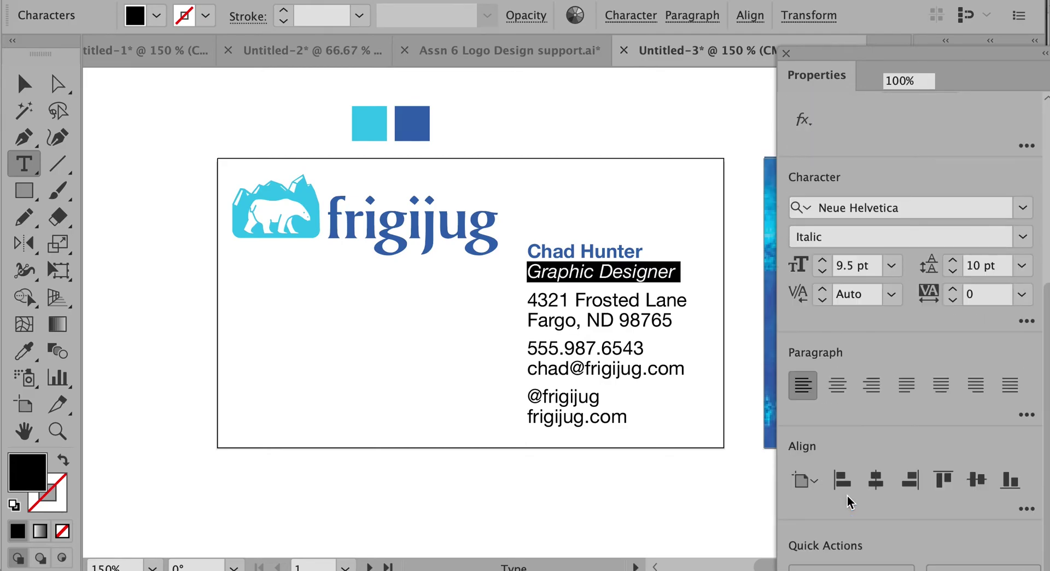
pyautogui.keyDown('ctrl'); pyautogui.click(582, 494); pyautogui.keyUp('ctrl')
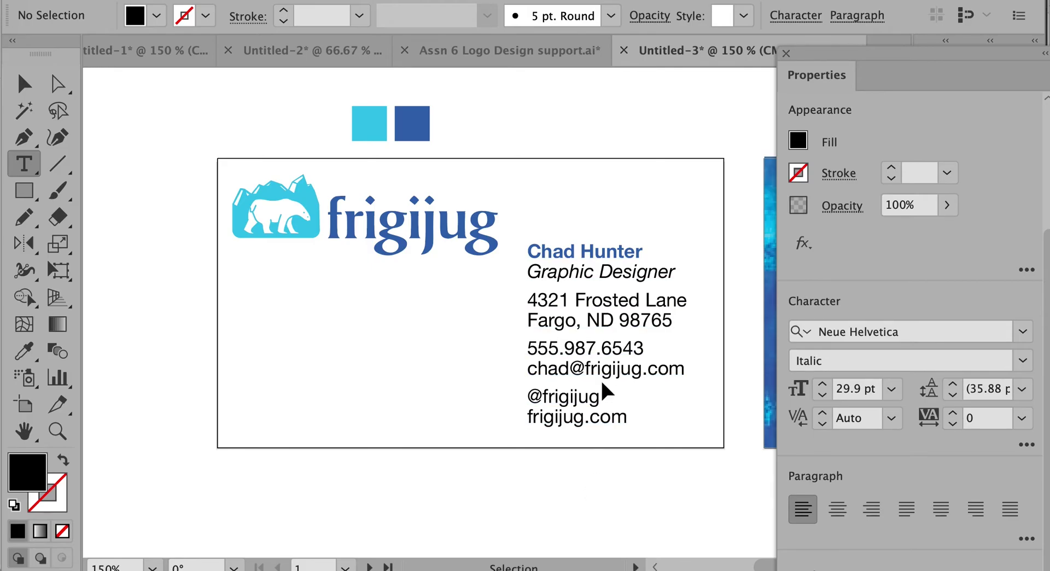
# Shift the contact text block slightly to the right and reduce its font size to 9 pt
pyautogui.moveTo(601, 375); pyautogui.dragTo(608, 372)
pyautogui.click(823, 394)
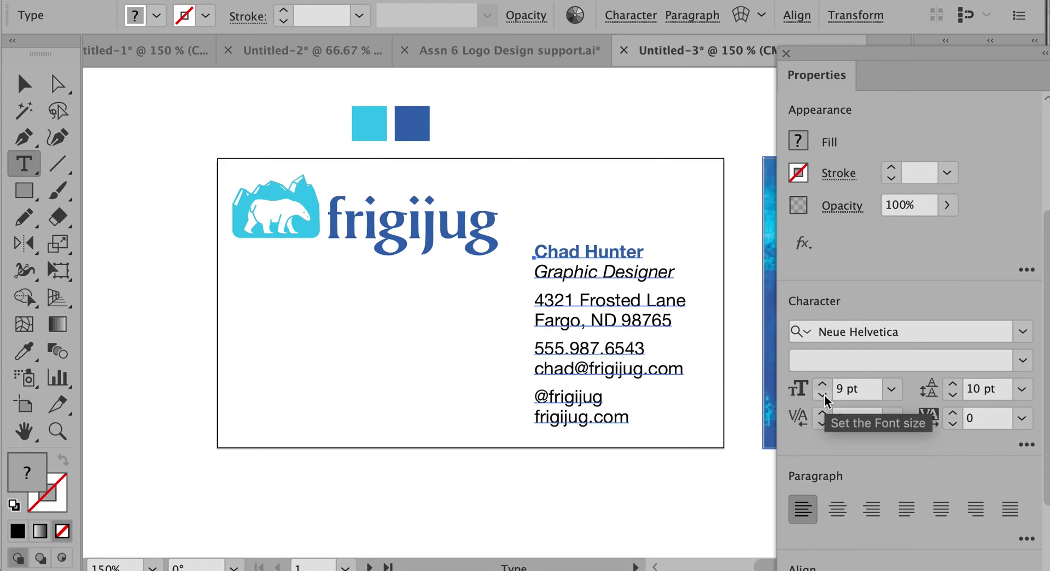
# Try 9 pt leading on the contact text block, then undo the leading change
pyautogui.click(953, 395)
pyautogui.keyDown('ctrl'); pyautogui.click(586, 478); pyautogui.keyUp('ctrl')
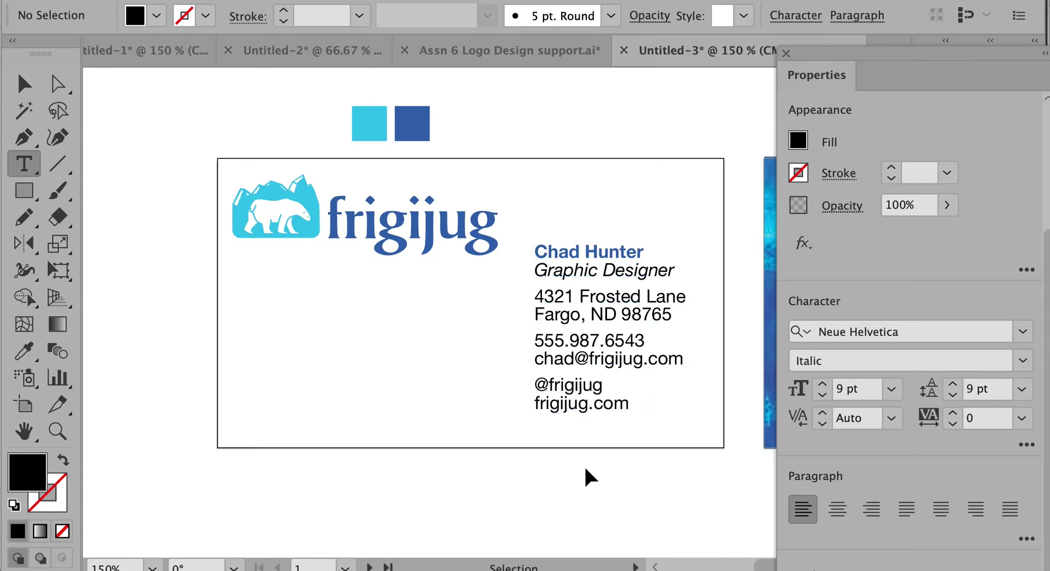
pyautogui.hotkey('ctrl', 'z')
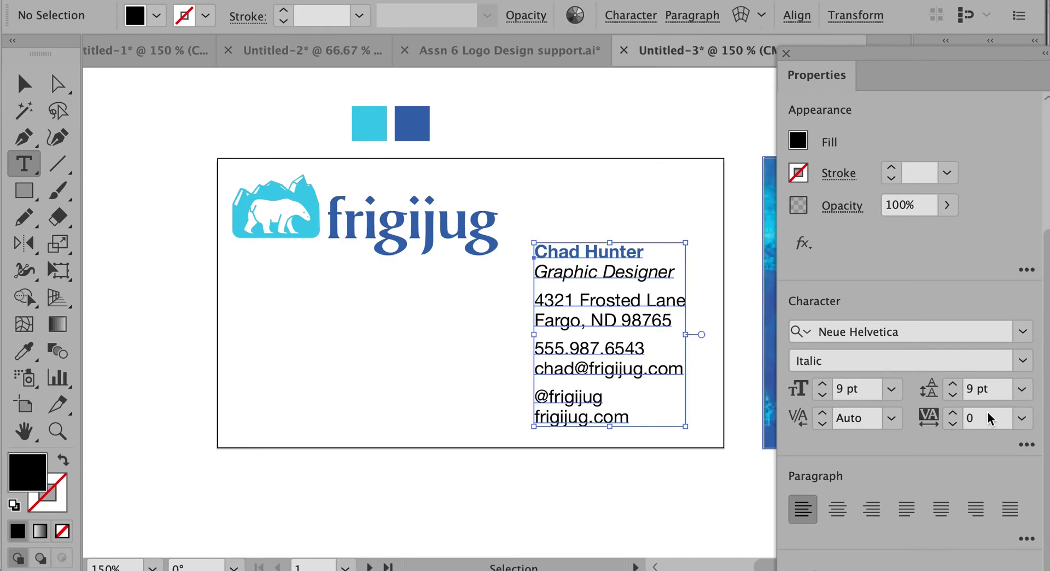
pyautogui.keyDown('ctrl'); pyautogui.click(609, 434); pyautogui.keyUp('ctrl')
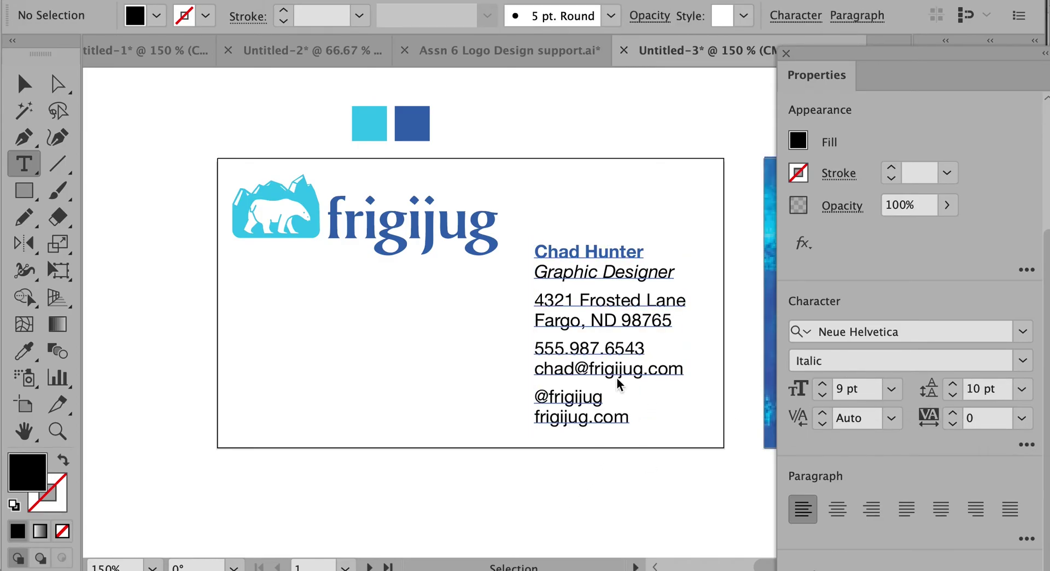
# Shift the contact text block slightly to the right, right-align its paragraphs, and deselect it
pyautogui.moveTo(619, 375); pyautogui.dragTo(624, 375)
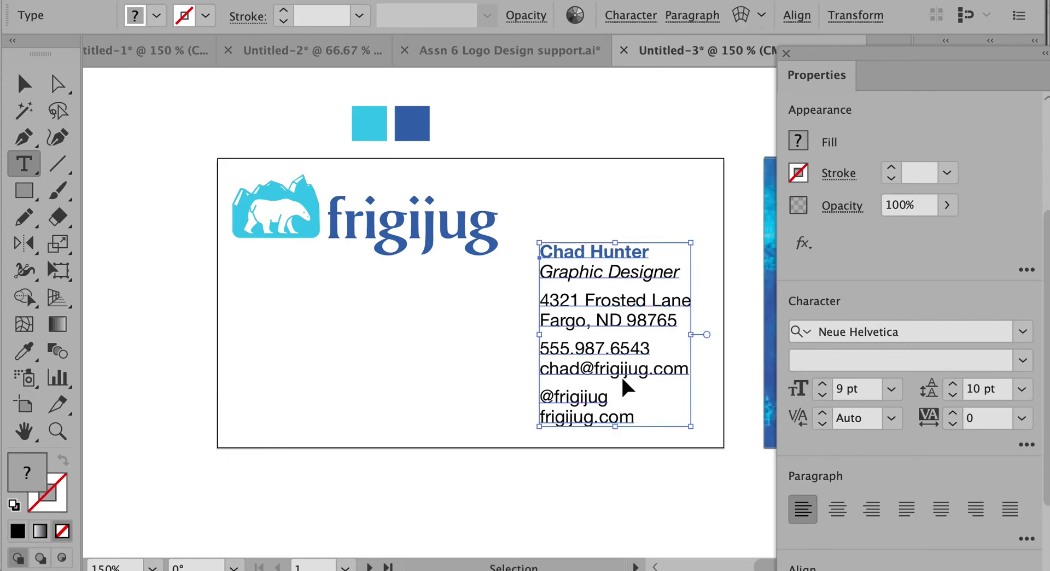
pyautogui.click(868, 515)
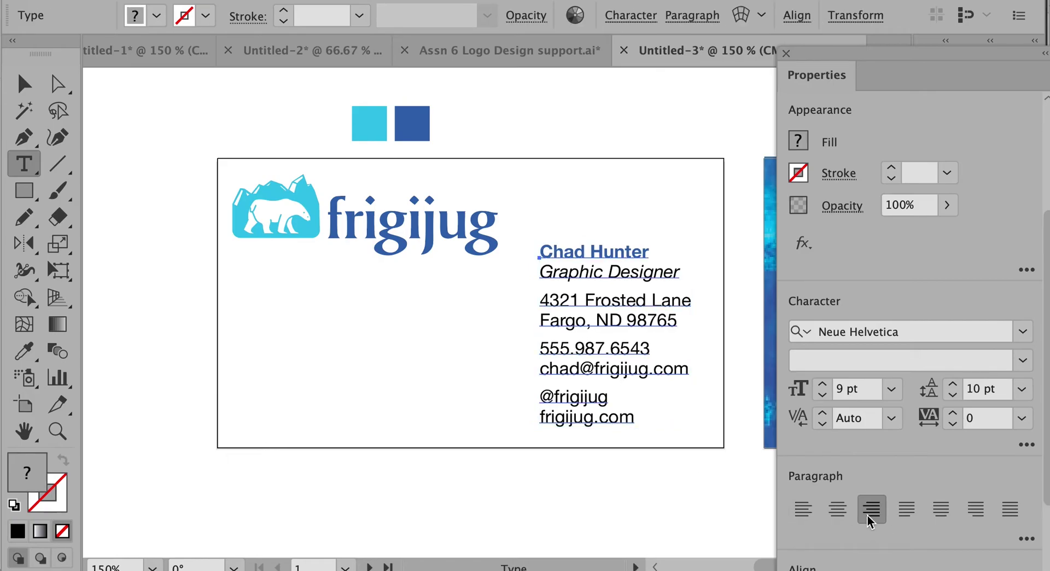
pyautogui.keyDown('ctrl'); pyautogui.click(546, 514); pyautogui.keyUp('ctrl')
pyautogui.moveTo(513, 420); pyautogui.dragTo(662, 415)
pyautogui.keyDown('ctrl'); pyautogui.click(612, 493); pyautogui.keyUp('ctrl')
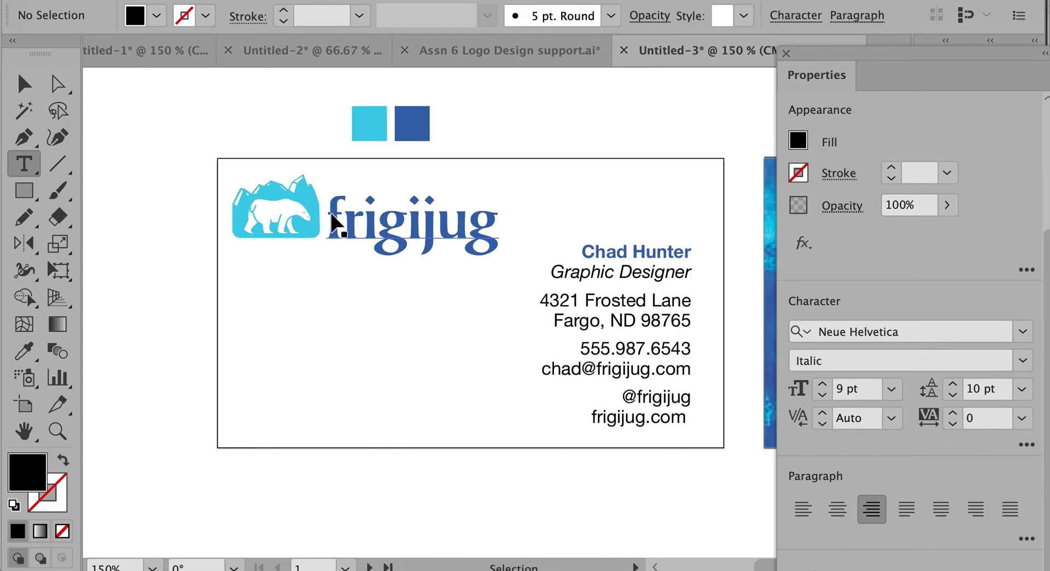
# Move the frigijug logo slightly right and down from the card's corner, nudge the contact text to match, and deselect
pyautogui.moveTo(310, 224); pyautogui.dragTo(319, 226)
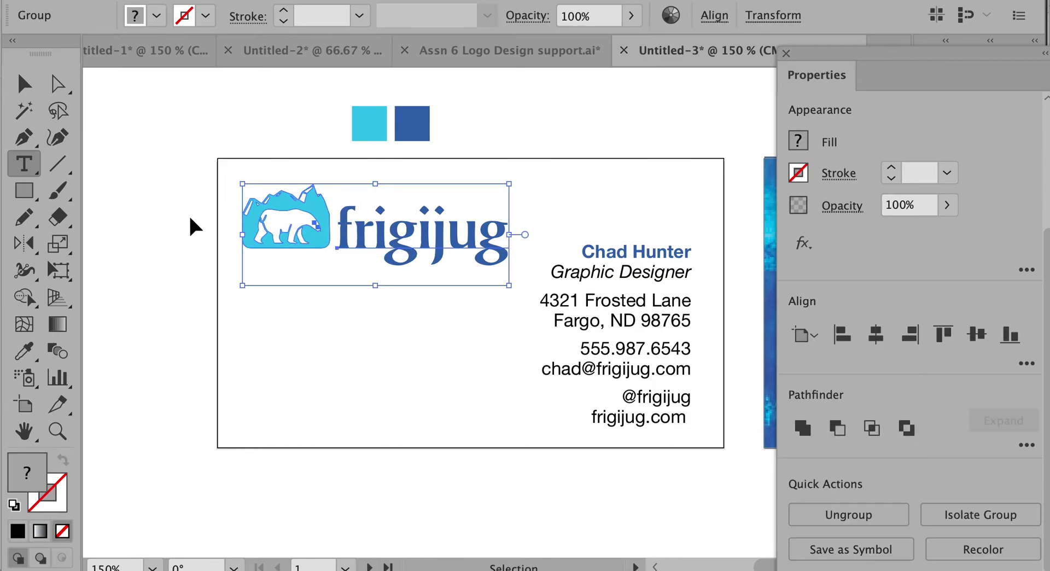
pyautogui.click(220, 185)
pyautogui.moveTo(292, 243); pyautogui.dragTo(297, 240)
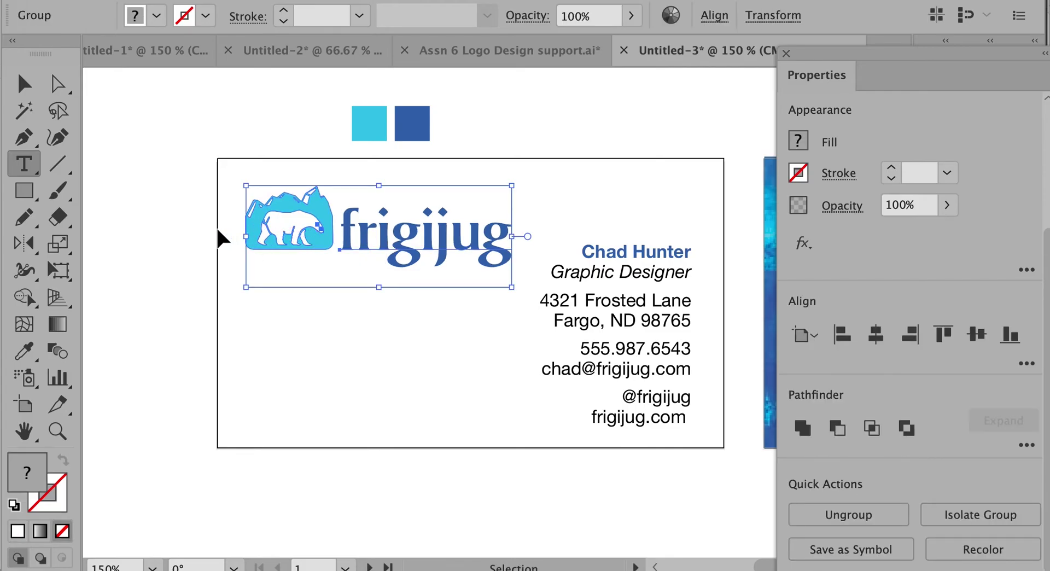
pyautogui.click(212, 247)
pyautogui.moveTo(676, 274); pyautogui.dragTo(675, 274)
pyautogui.click(179, 309)
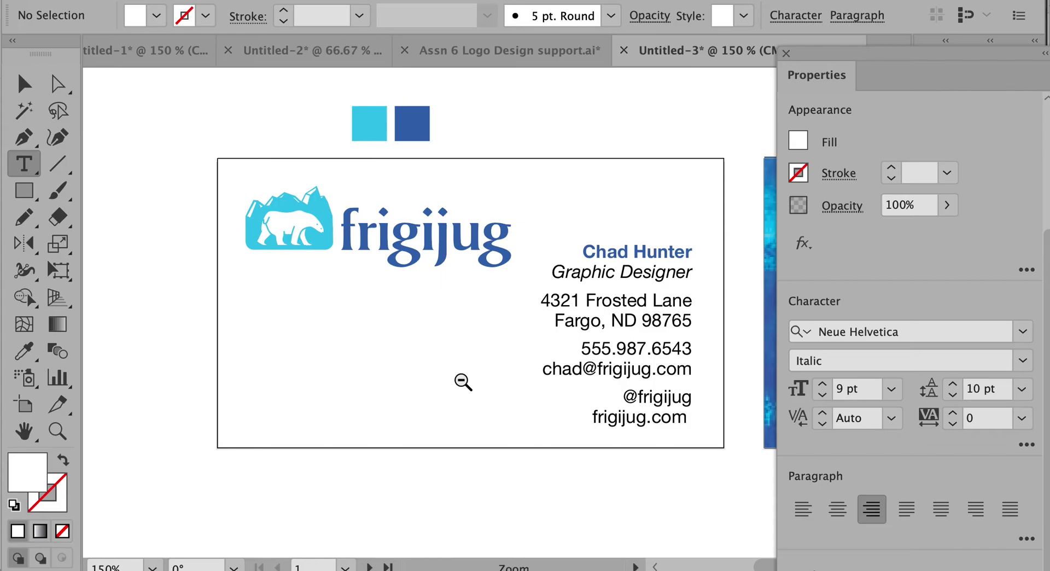
# Show the rulers and place a horizontal guide along the bottom edge of the bear icon
pyautogui.keyDown('alt'); pyautogui.click(461, 379); pyautogui.keyUp('alt')
pyautogui.click(524, 304)
pyautogui.click(524, 304)
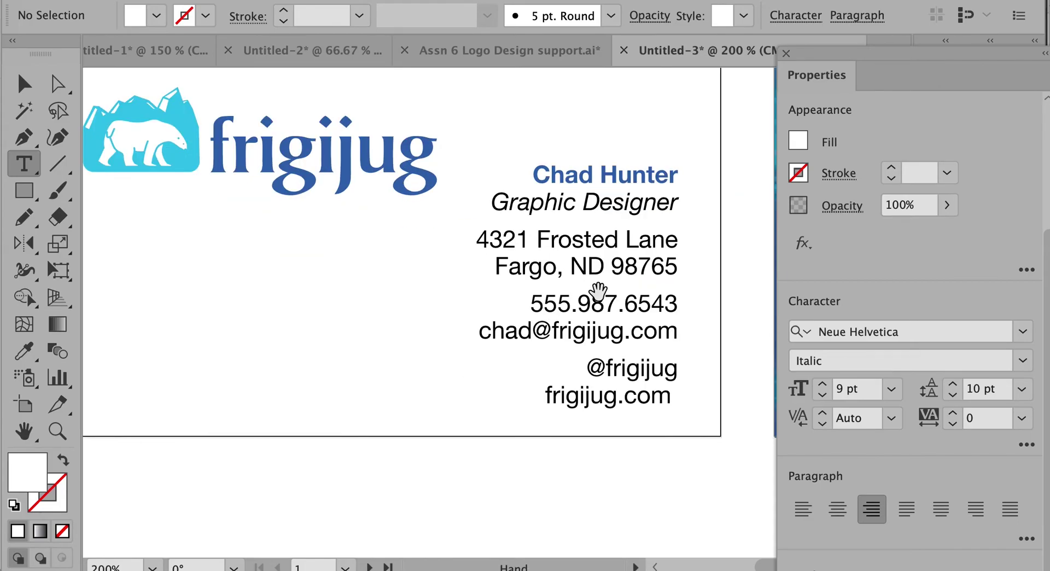
pyautogui.scroll(4, 598, 291)
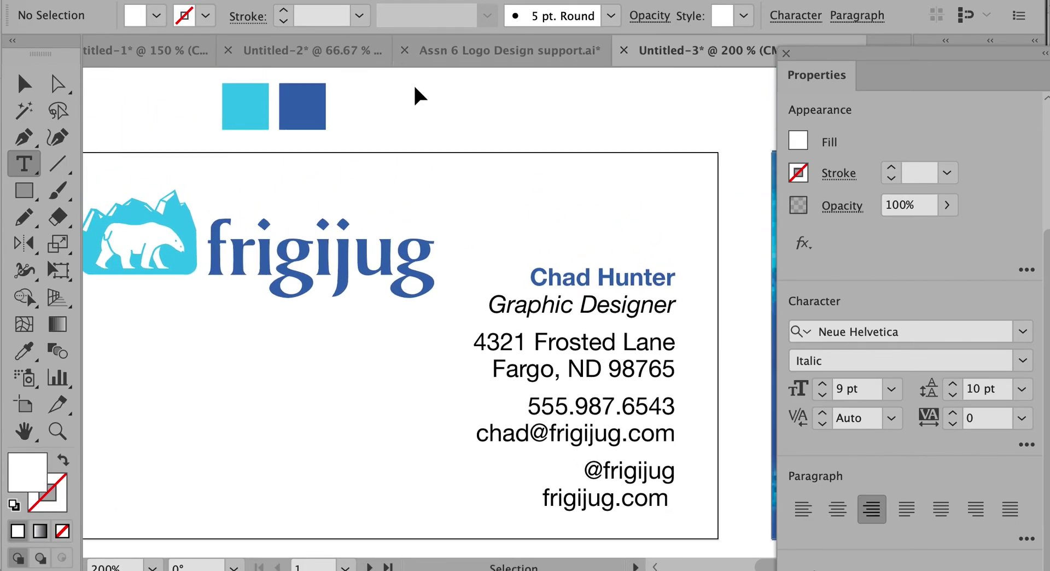
pyautogui.press('super+r')
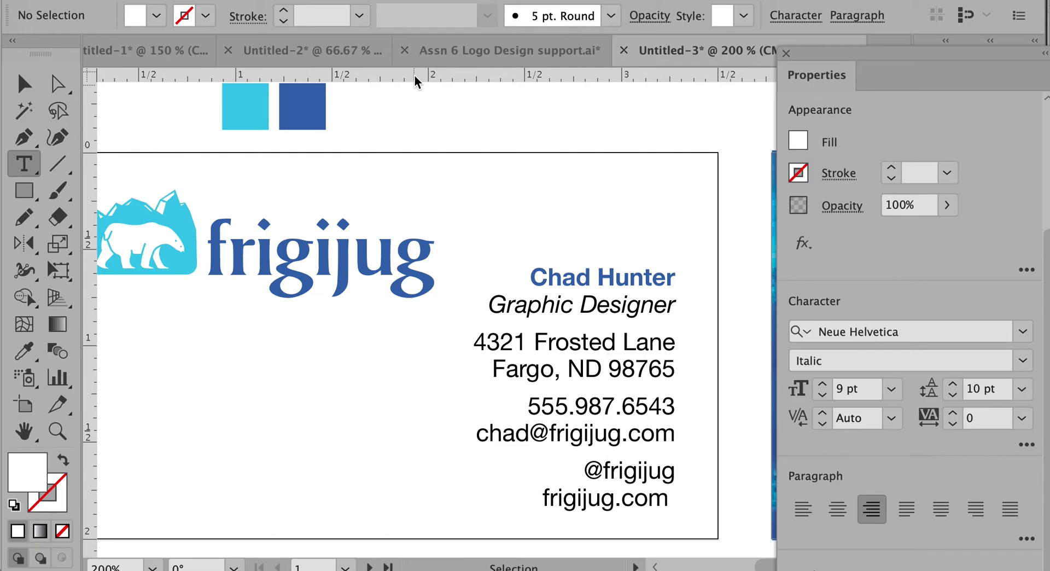
pyautogui.moveTo(415, 75); pyautogui.dragTo(382, 278)
pyautogui.moveTo(382, 276); pyautogui.dragTo(382, 276)
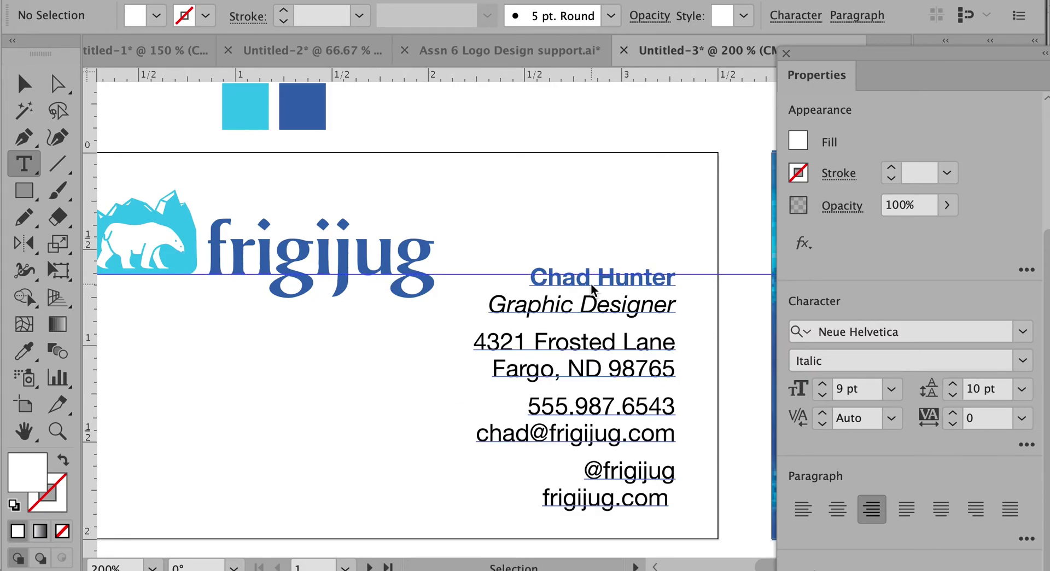
# Move the contact text up until the full-name line's baseline sits on the guide, then deselect it and clear the guide from view
pyautogui.moveTo(578, 347); pyautogui.dragTo(583, 331)
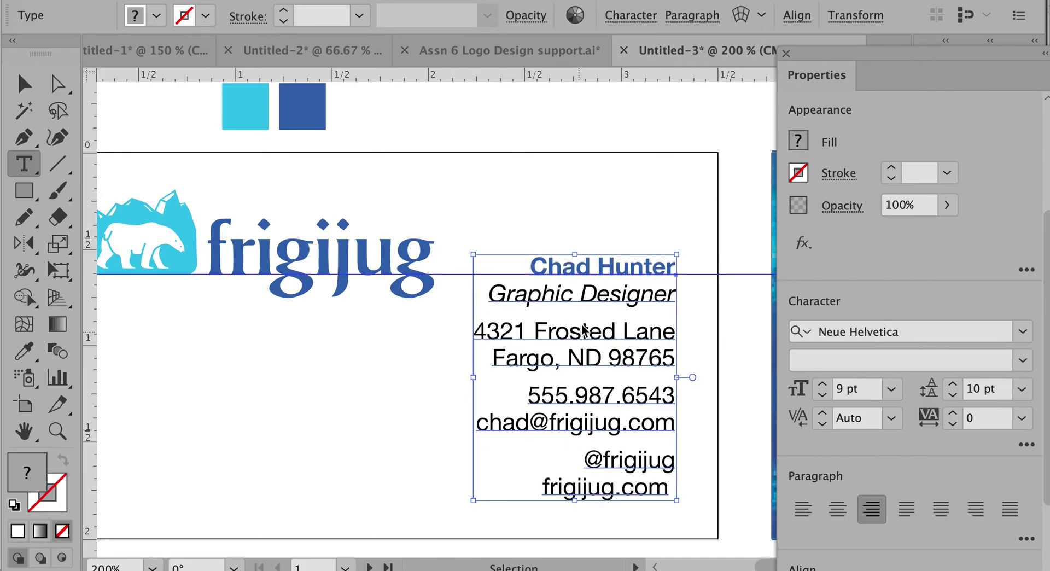
pyautogui.click(615, 116)
pyautogui.keyDown('alt'); pyautogui.click(459, 355); pyautogui.keyUp('alt')
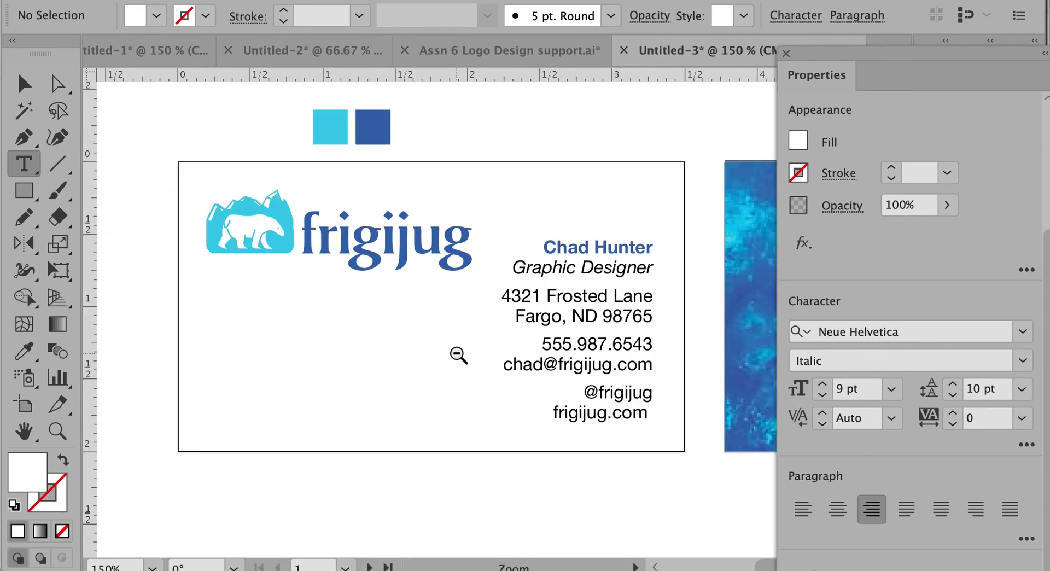
pyautogui.keyDown('alt'); pyautogui.keyDown('super'); pyautogui.click(457, 355); pyautogui.keyUp('super'); pyautogui.keyUp('alt')
pyautogui.moveTo(557, 283); pyautogui.dragTo(489, 321)
pyautogui.keyDown('super'); pyautogui.click(481, 327); pyautogui.keyUp('super')
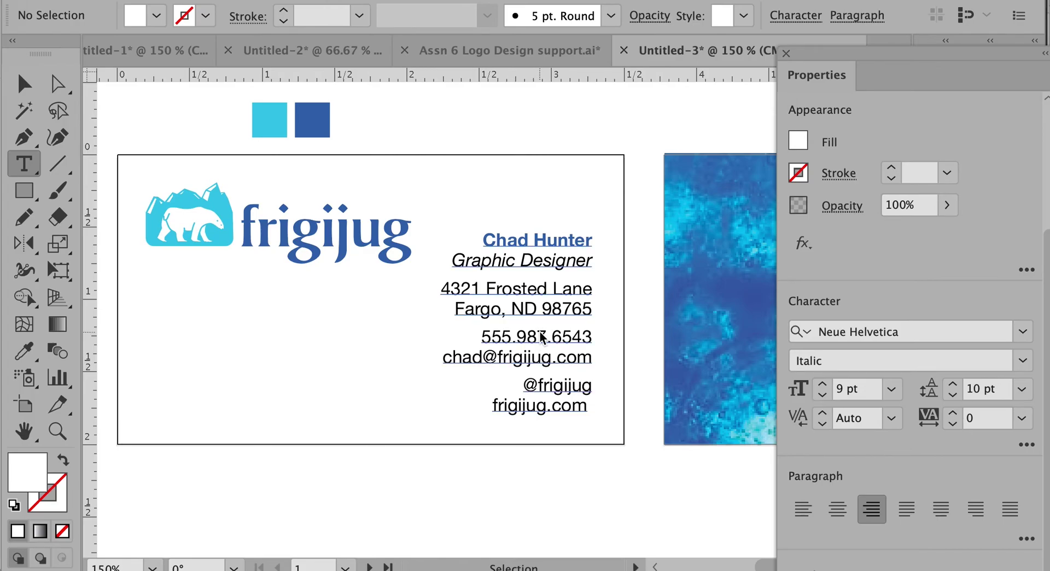
# Duplicate the contact text block below the logo and delete the full-name and job-title lines from the copy
pyautogui.moveTo(587, 410); pyautogui.dragTo(495, 390)
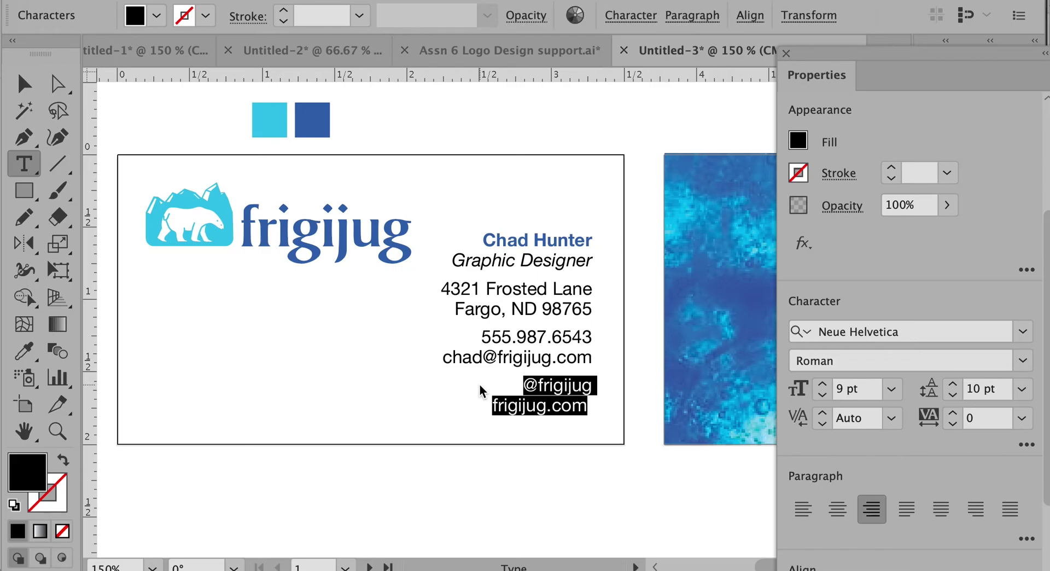
pyautogui.keyDown('ctrl'); pyautogui.click(324, 475); pyautogui.keyUp('ctrl')
pyautogui.moveTo(514, 355); pyautogui.dragTo(287, 413)
pyautogui.moveTo(261, 292); pyautogui.dragTo(395, 313)
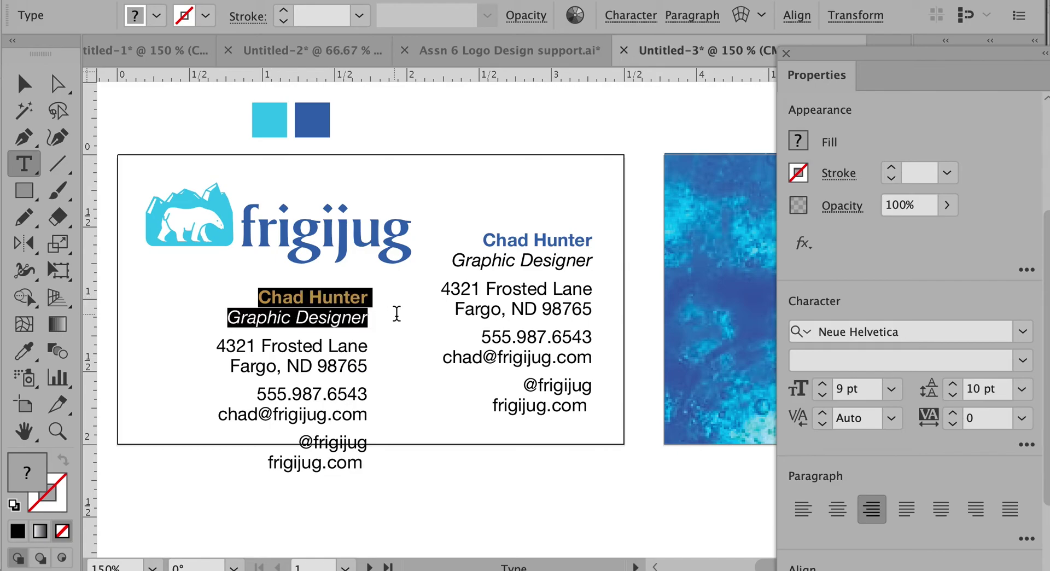
pyautogui.press('BackSpace')
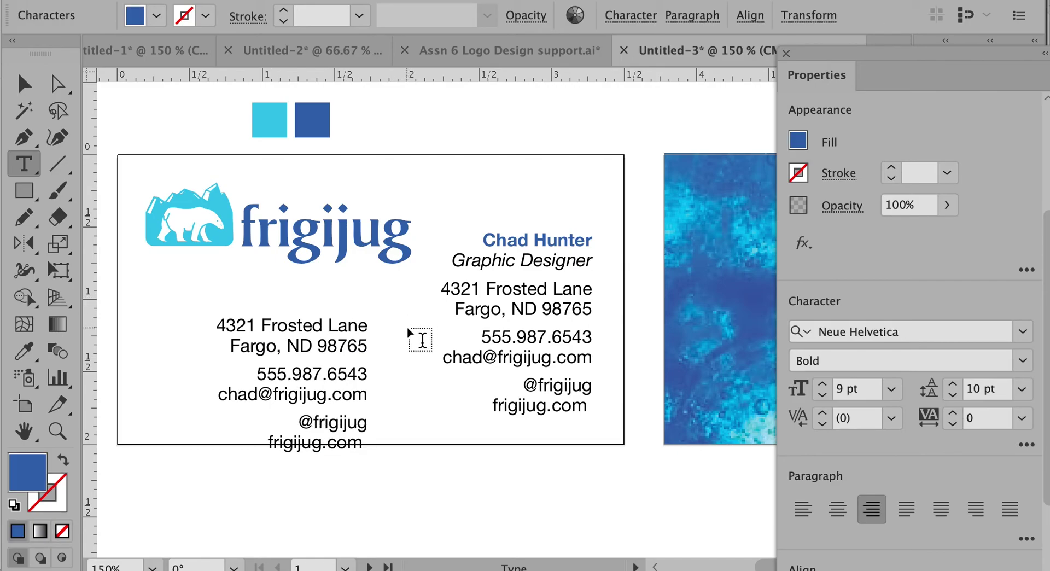
# Join the copy's two address lines with a comma and delete its phone and e-mail lines
pyautogui.click(230, 321)
pyautogui.press('BackSpace')
pyautogui.write(', Fargo, ND 98765')
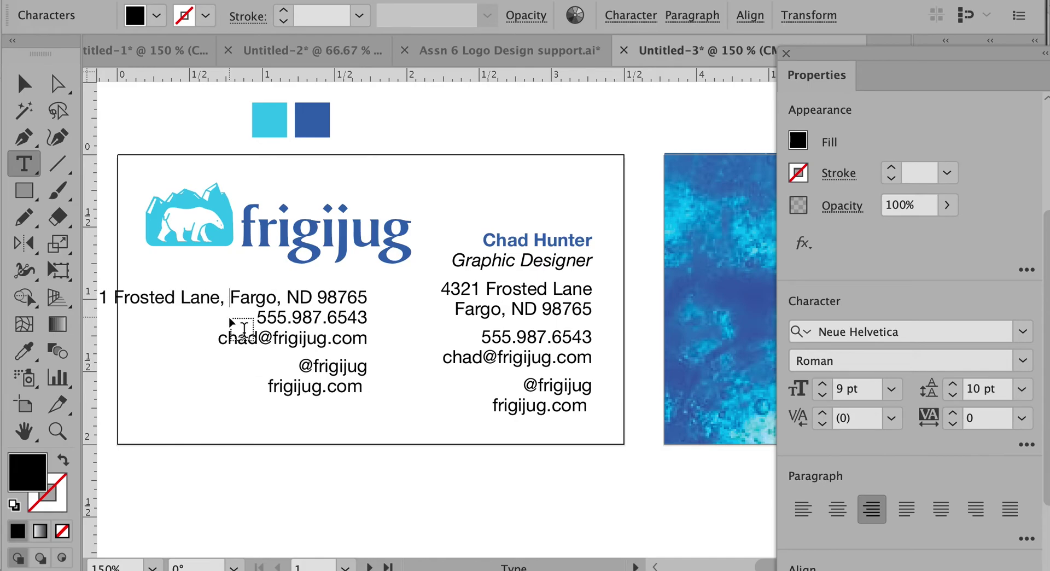
pyautogui.moveTo(257, 317); pyautogui.dragTo(389, 337)
pyautogui.press('BackSpace')
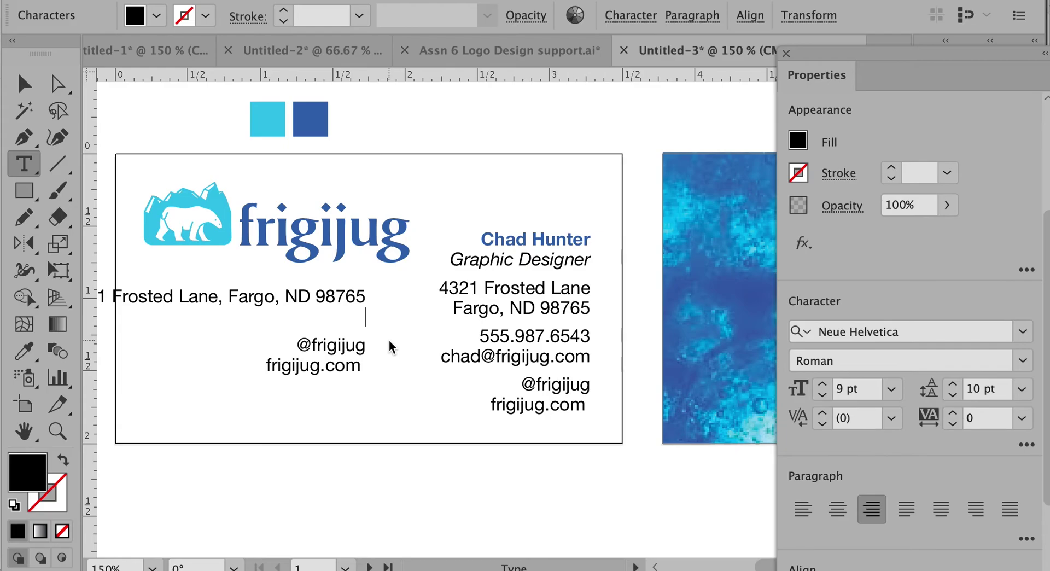
pyautogui.press('Left')
pyautogui.write('•')
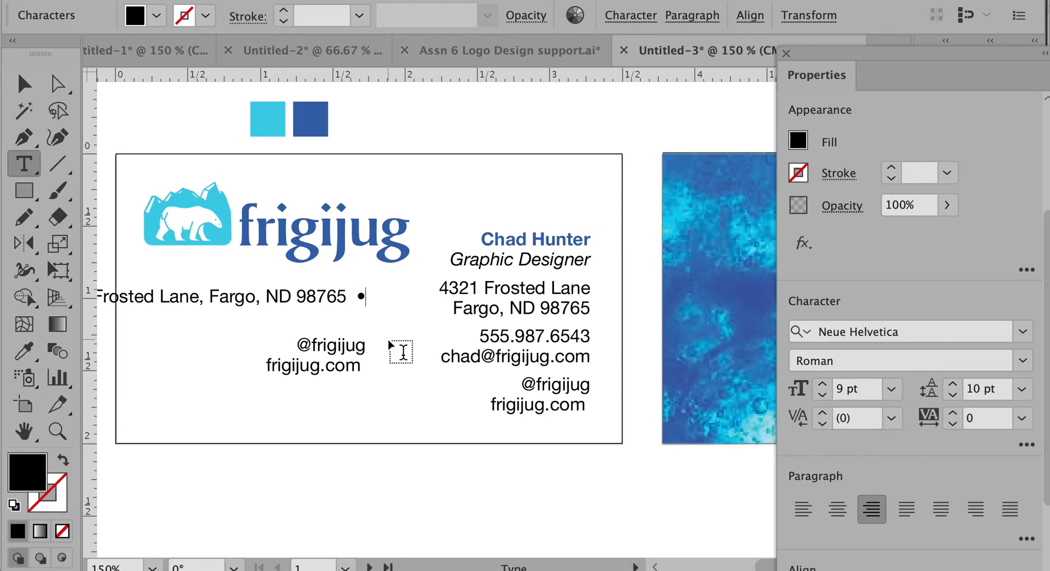
pyautogui.press('Delete')
pyautogui.press('Delete')
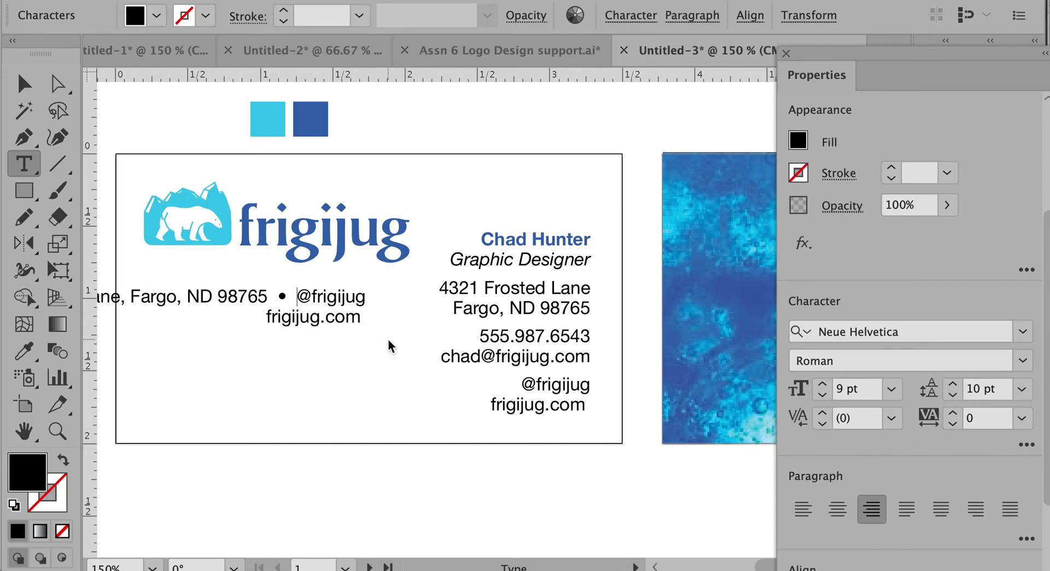
pyautogui.write('•')
pyautogui.press('Delete')
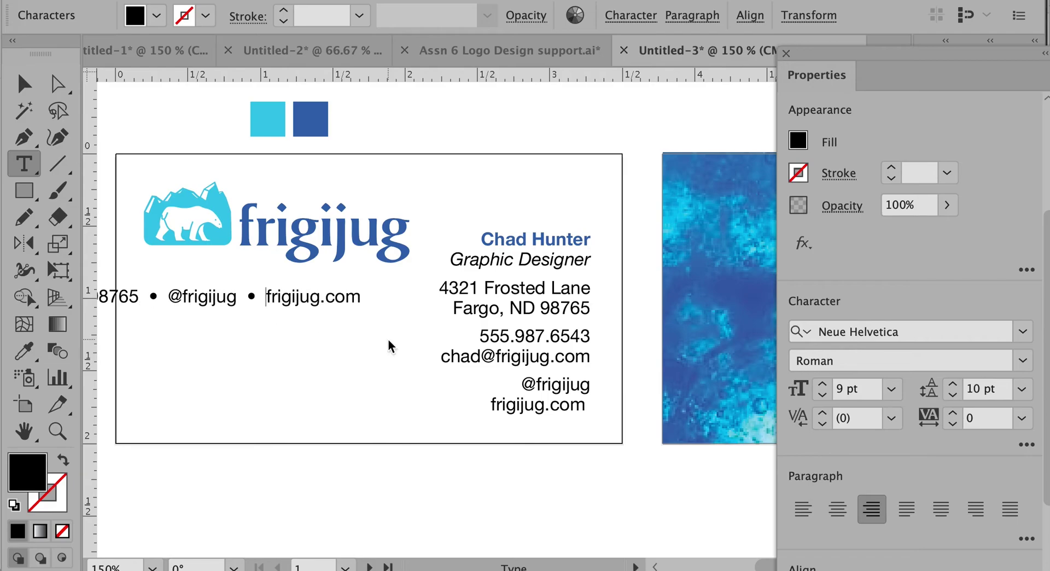
# Move the one-line address text about 1.8 in right and 0.9 in down, near the card's bottom edge
pyautogui.keyDown('ctrl'); pyautogui.click(356, 448); pyautogui.keyUp('ctrl')
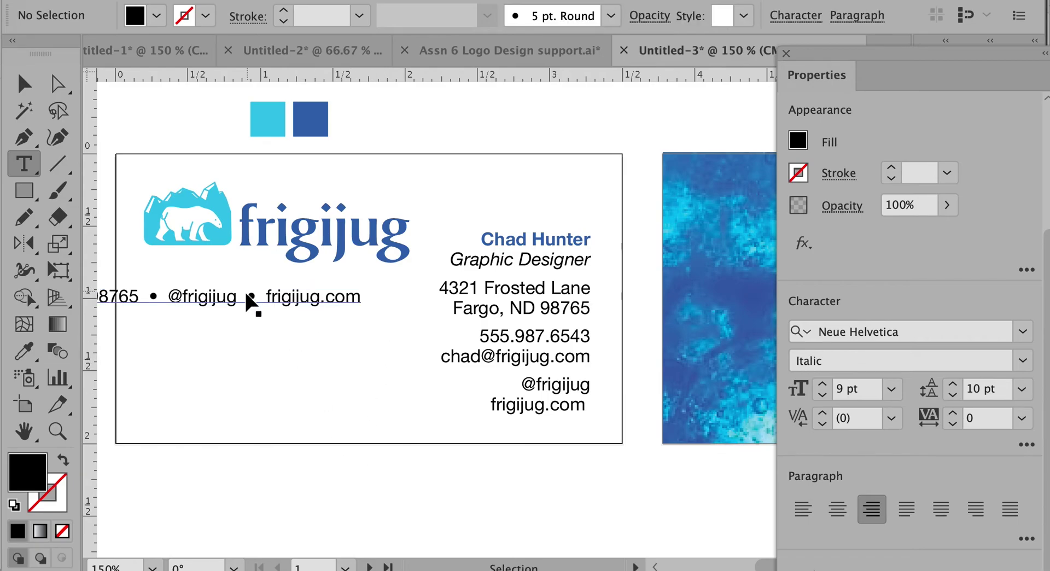
pyautogui.moveTo(227, 293); pyautogui.dragTo(489, 426)
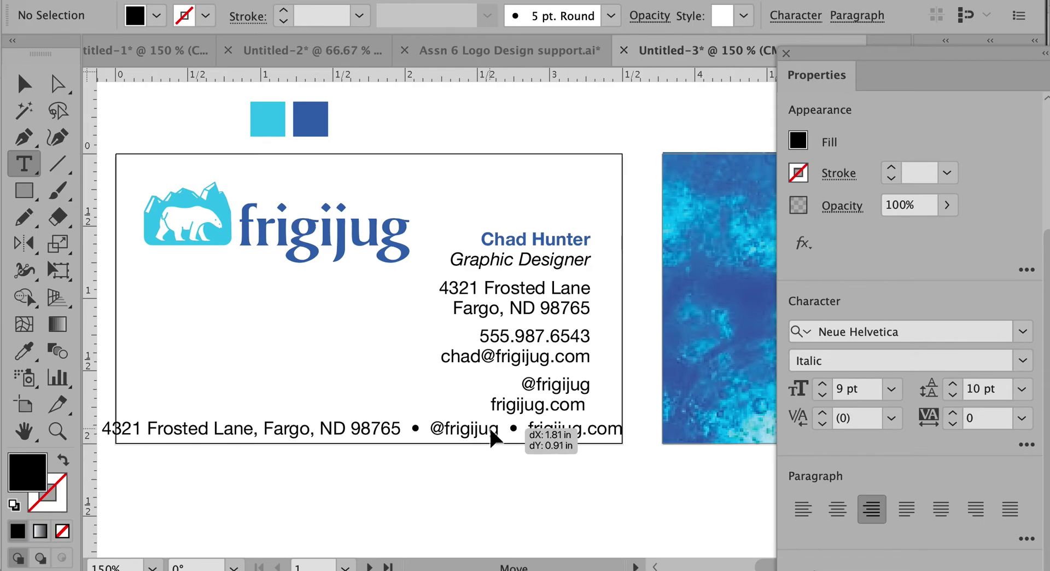
pyautogui.moveTo(489, 426); pyautogui.dragTo(490, 425)
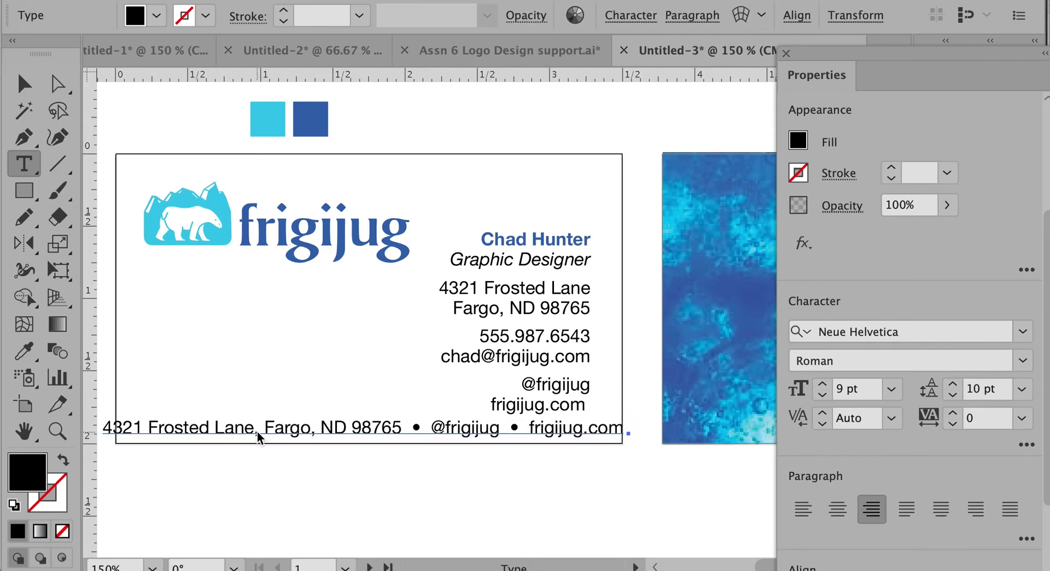
# Shorten the bottom line by abbreviating Lane to Ln and removing the house number's last digit, and shift the line slightly left
pyautogui.moveTo(255, 431); pyautogui.dragTo(224, 431)
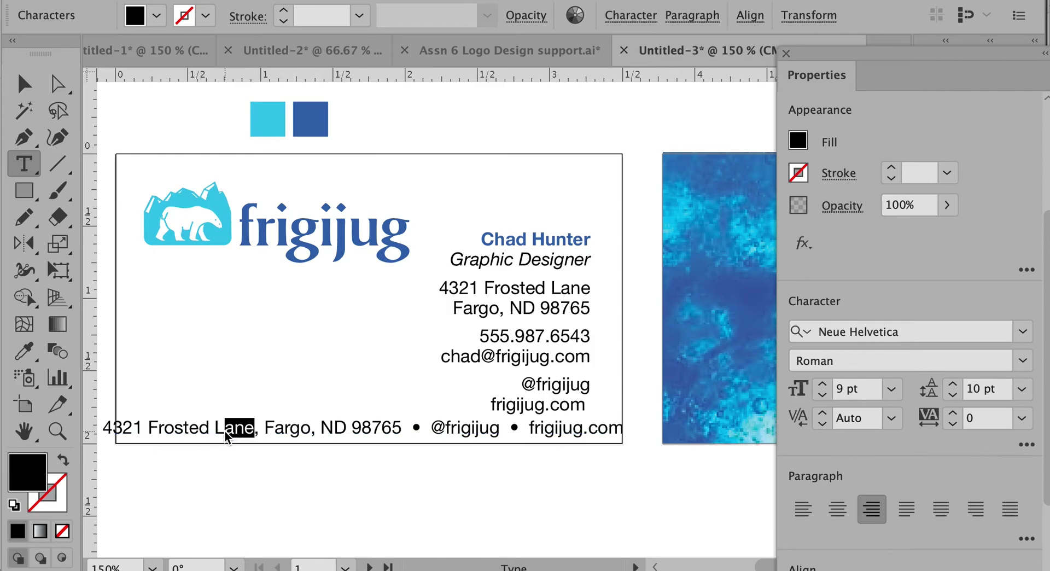
pyautogui.write('n')
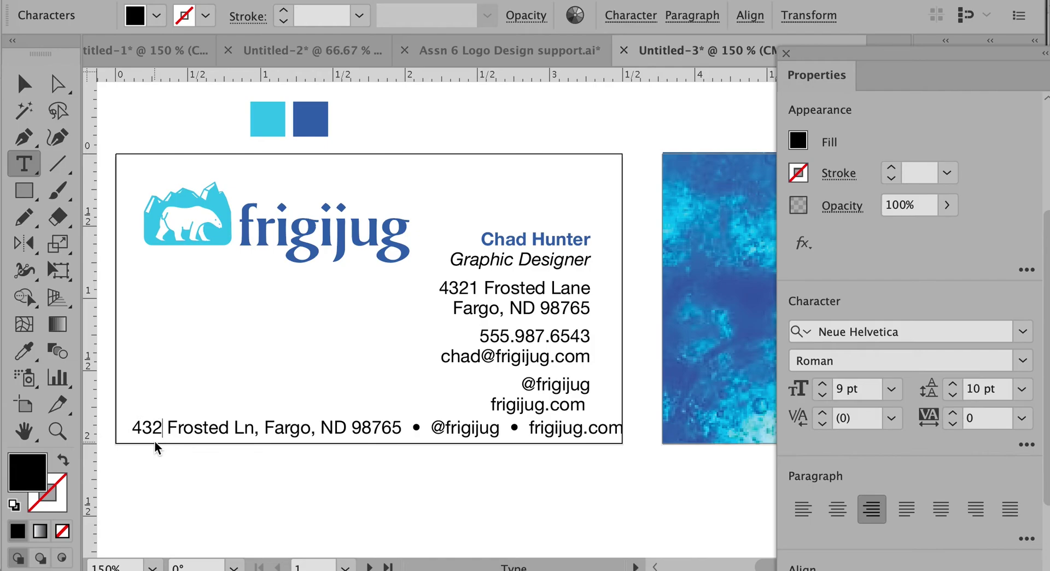
pyautogui.press('Escape')
pyautogui.keyDown('ctrl'); pyautogui.click(331, 483); pyautogui.keyUp('ctrl')
pyautogui.moveTo(337, 431); pyautogui.dragTo(330, 428)
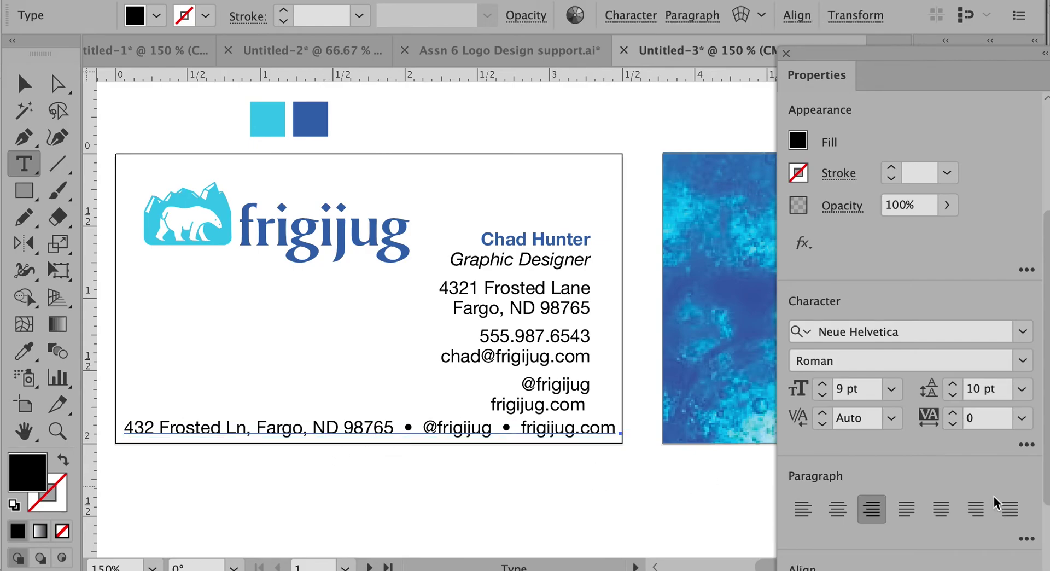
# Set the bottom address line in All Caps and deselect it
pyautogui.click(1026, 446)
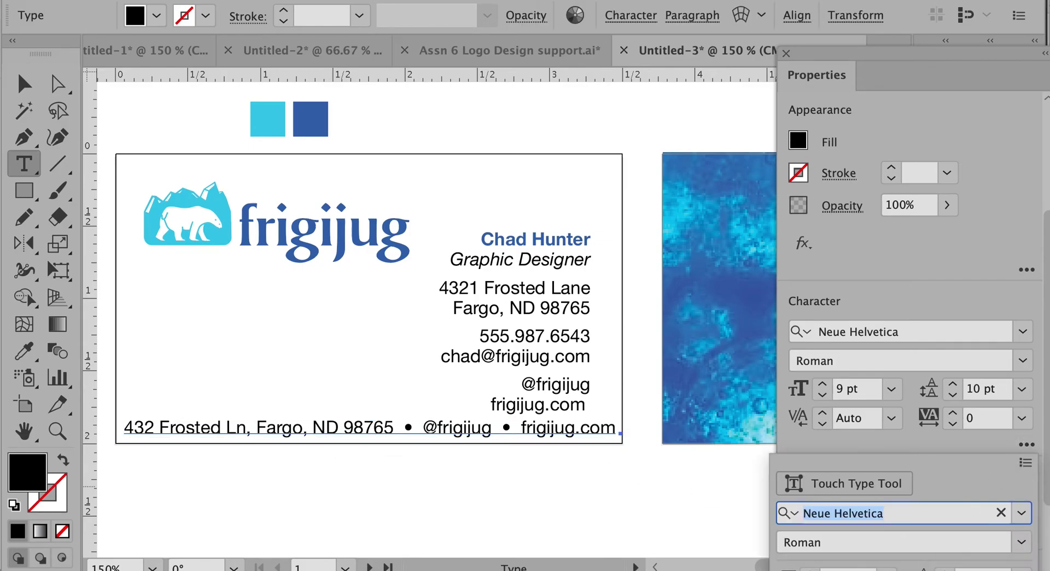
pyautogui.press('super+shift+k')
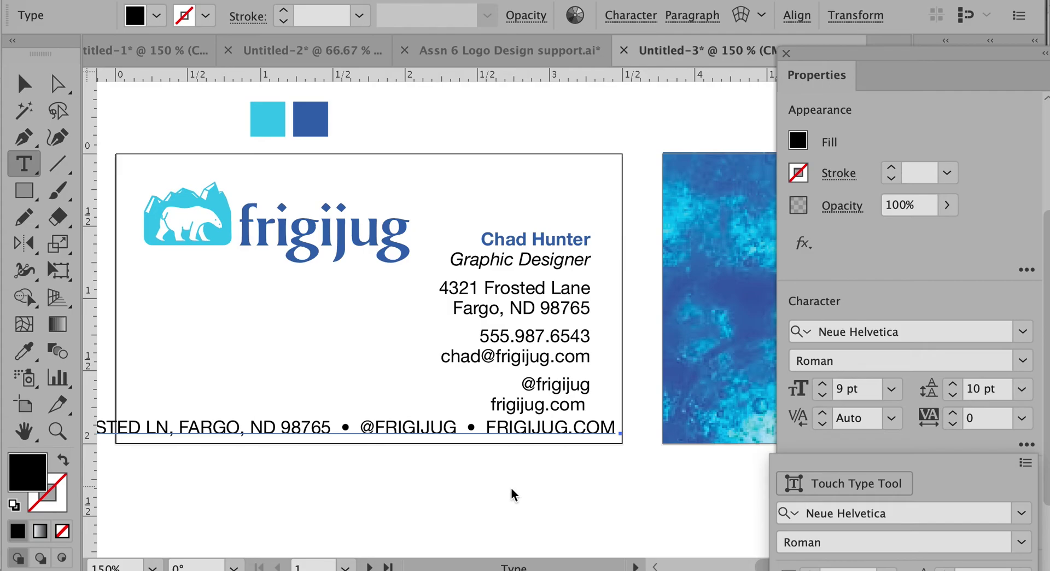
pyautogui.keyDown('super'); pyautogui.click(512, 490); pyautogui.keyUp('super')
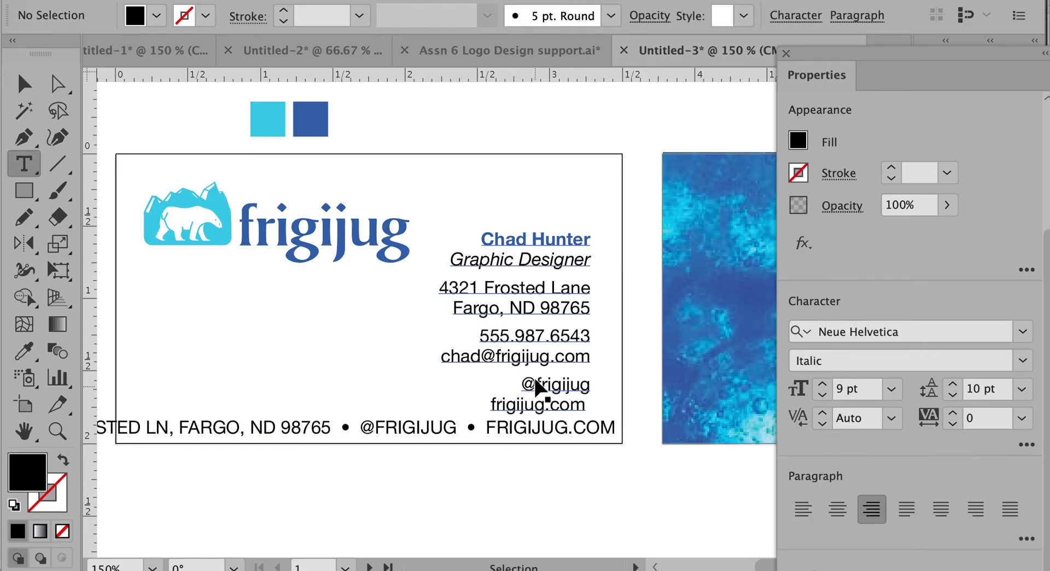
# Delete the two address lines and their leftover line break from the right-aligned contact block
pyautogui.keyDown('alt'); pyautogui.keyDown('super'); pyautogui.click(493, 430); pyautogui.keyUp('super'); pyautogui.keyUp('alt')
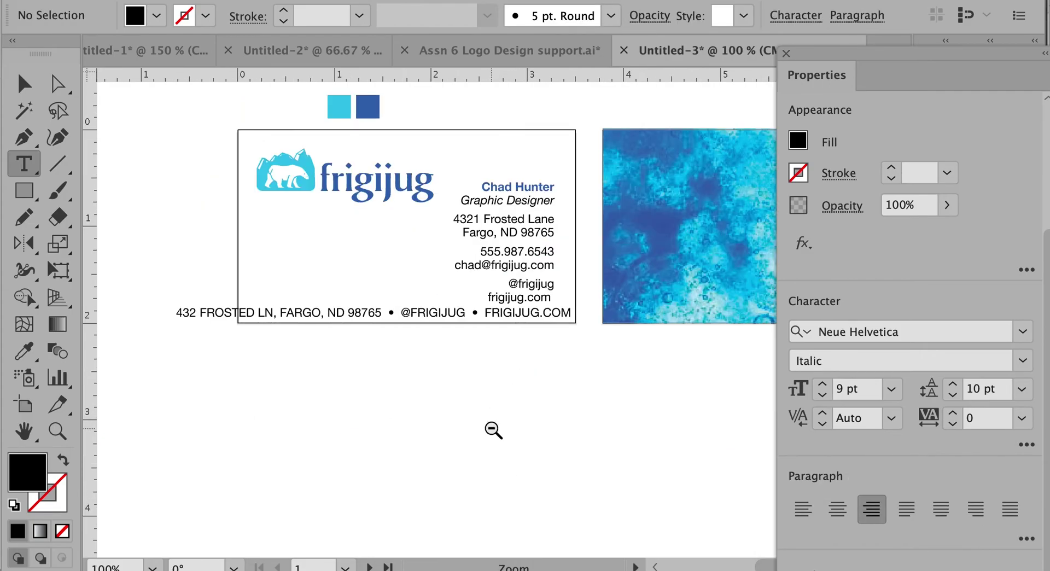
pyautogui.click(502, 221)
pyautogui.moveTo(454, 220); pyautogui.dragTo(580, 234)
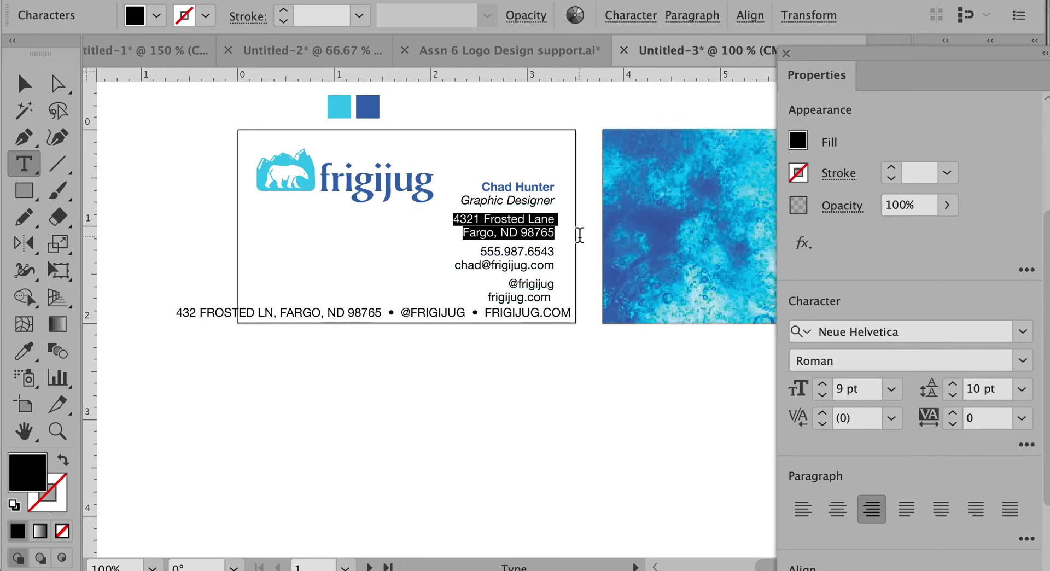
pyautogui.press('BackSpace')
pyautogui.press('BackSpace')
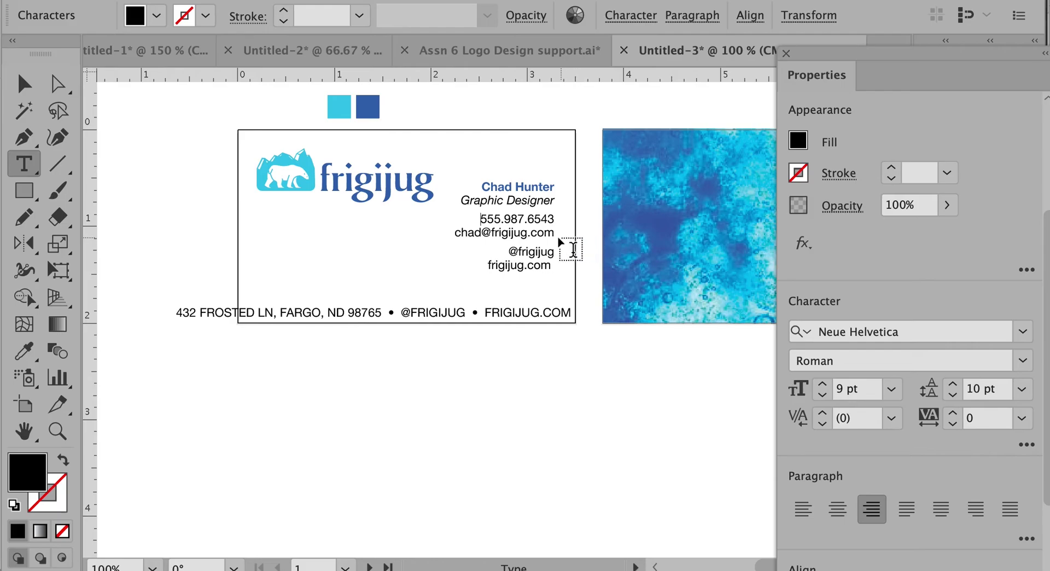
pyautogui.press('Escape')
pyautogui.moveTo(553, 263); pyautogui.dragTo(475, 250)
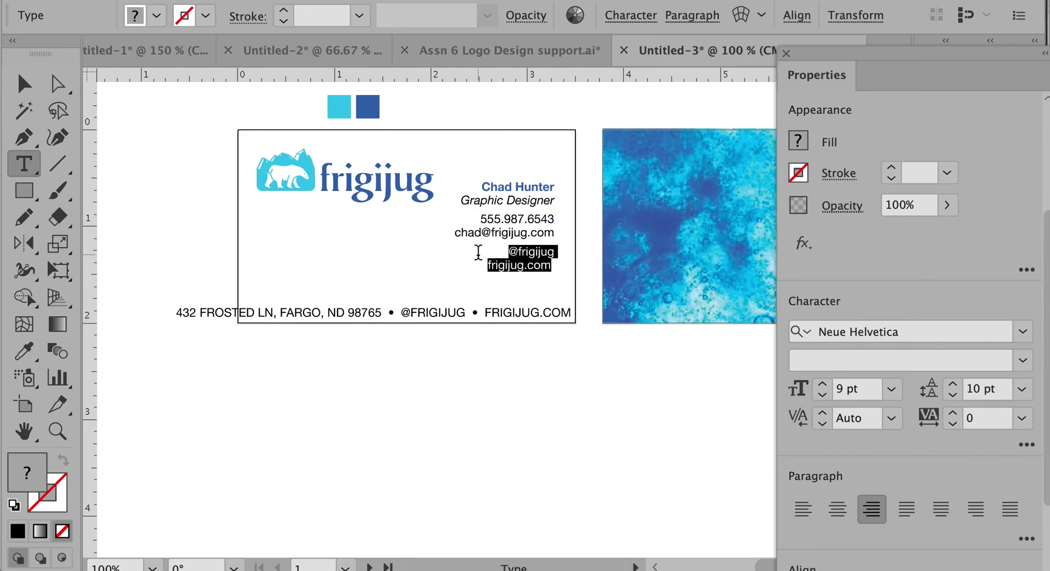
pyautogui.press('BackSpace')
pyautogui.press('BackSpace')
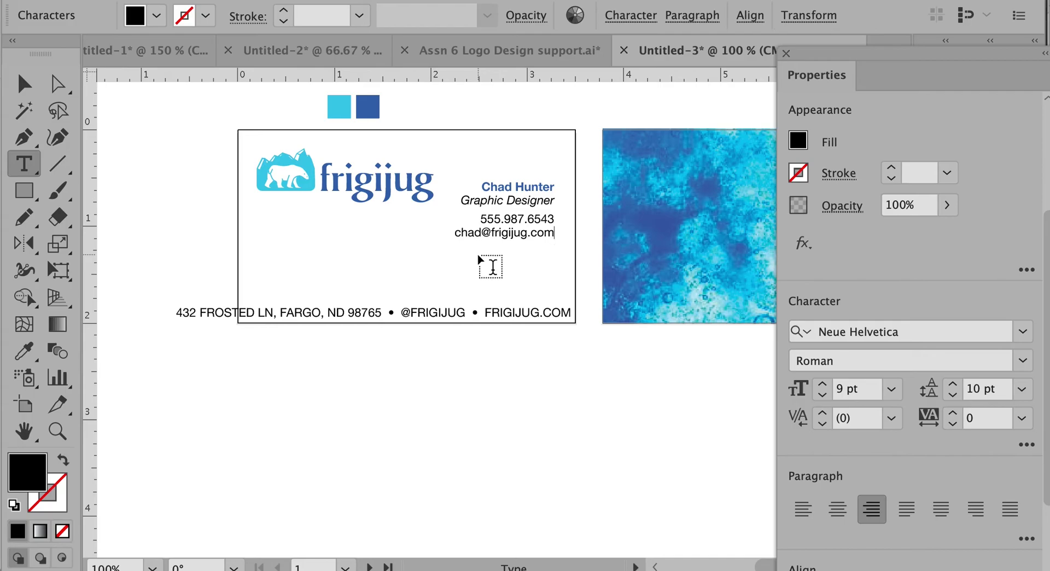
# Replace the street address in the bottom line with FRIGIJUG and shift the line left so it sits within the card
pyautogui.press('Escape')
pyautogui.click(509, 396)
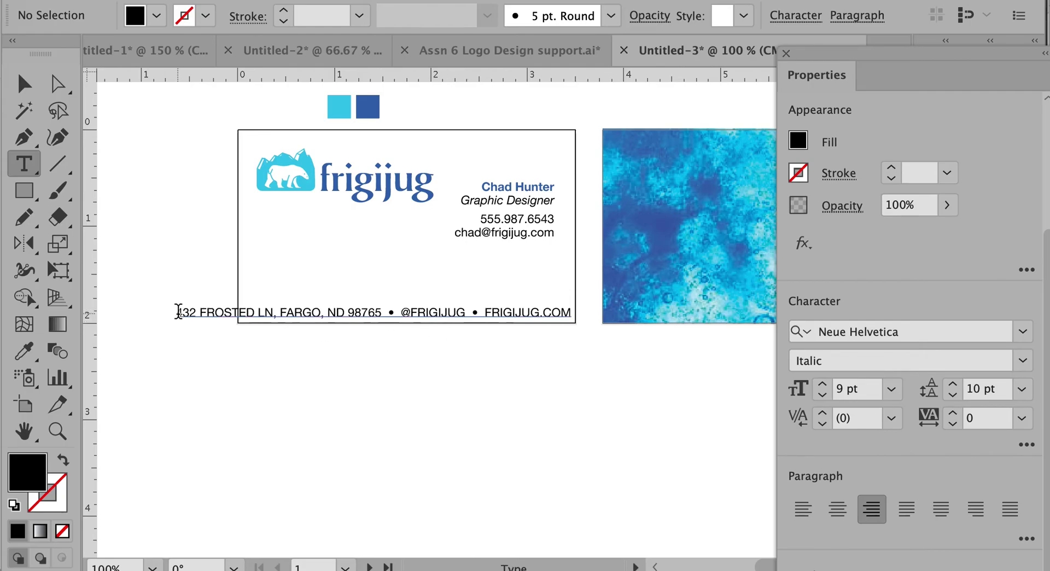
pyautogui.moveTo(177, 311); pyautogui.dragTo(382, 312)
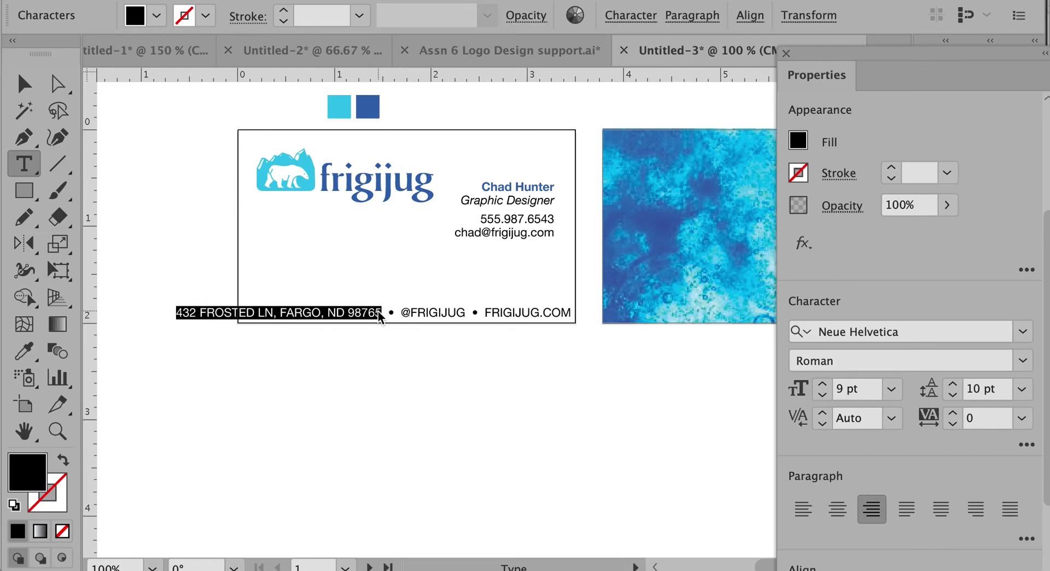
pyautogui.press('BackSpace')
pyautogui.write('FR')
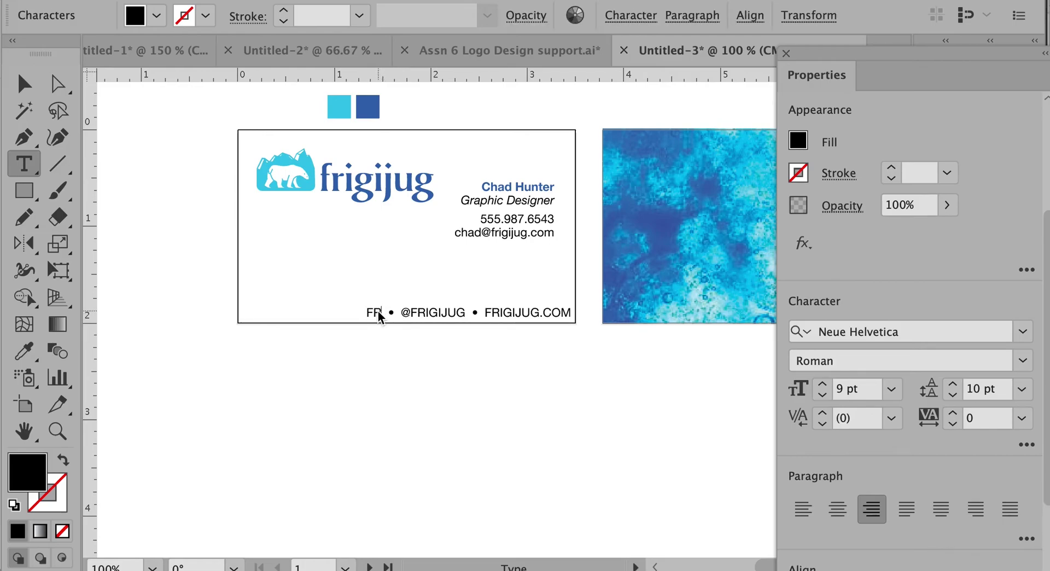
pyautogui.write('IGIJUG')
pyautogui.press('Escape')
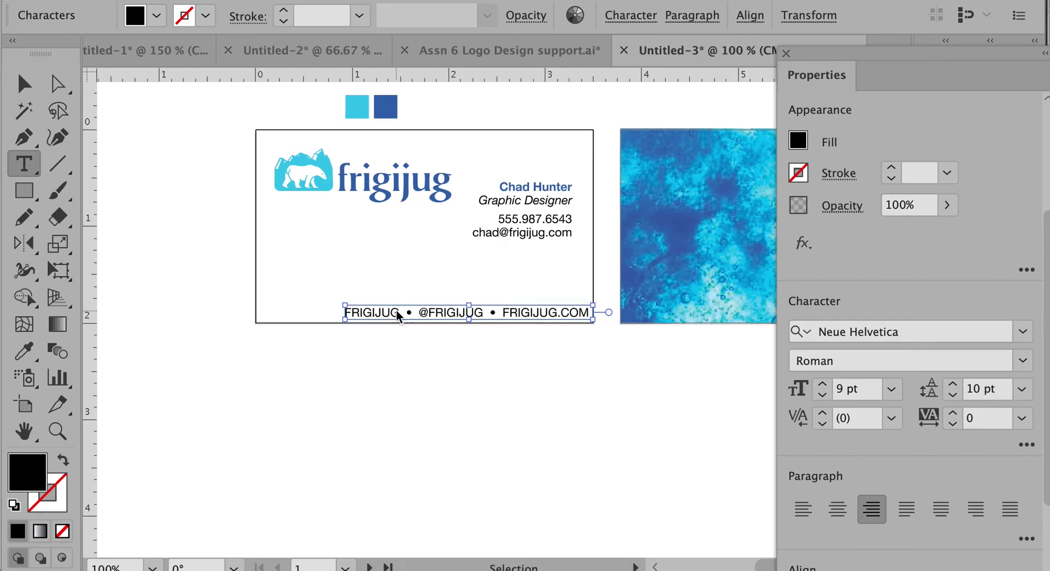
pyautogui.moveTo(396, 313); pyautogui.dragTo(356, 313)
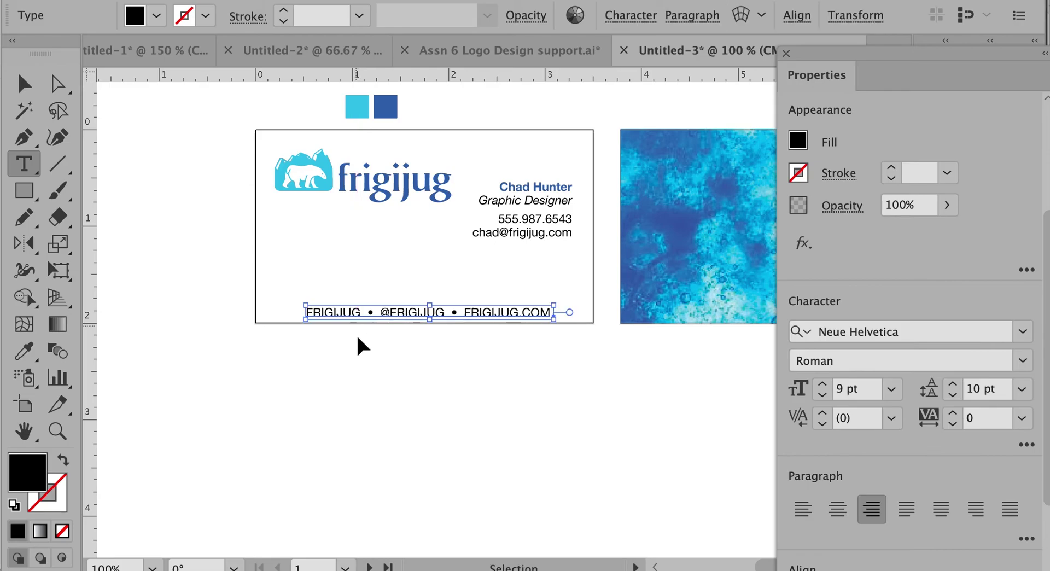
# Draw a rectangle about 3.5 x 0.22 in across the full width of the card's bottom edge, covering the text line
pyautogui.hotkey('ctrl', 'shift', 'a')
pyautogui.press('m')
pyautogui.moveTo(255, 323); pyautogui.dragTo(595, 301)
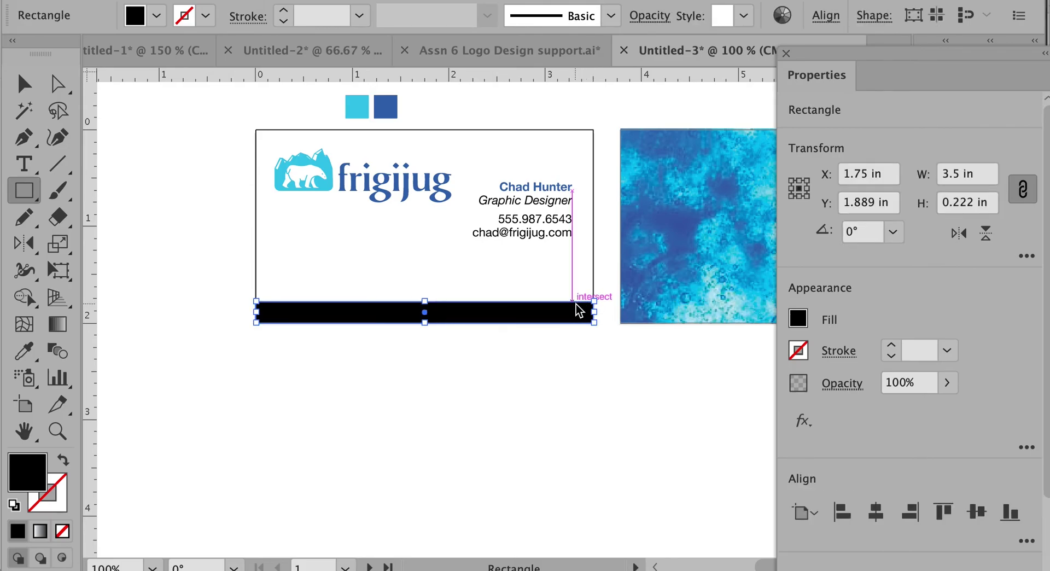
# Fill the bottom bar with the light blue of the sample square and arrange it behind the text line
pyautogui.press('i')
pyautogui.click(357, 106)
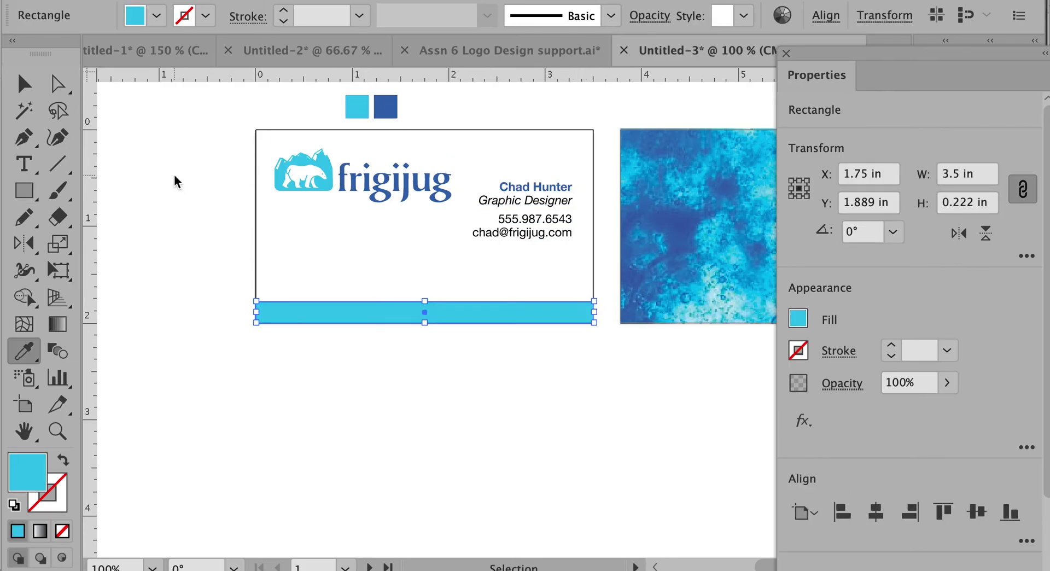
pyautogui.press('super+bracketleft')
pyautogui.keyDown('super'); pyautogui.click(366, 356); pyautogui.keyUp('super')
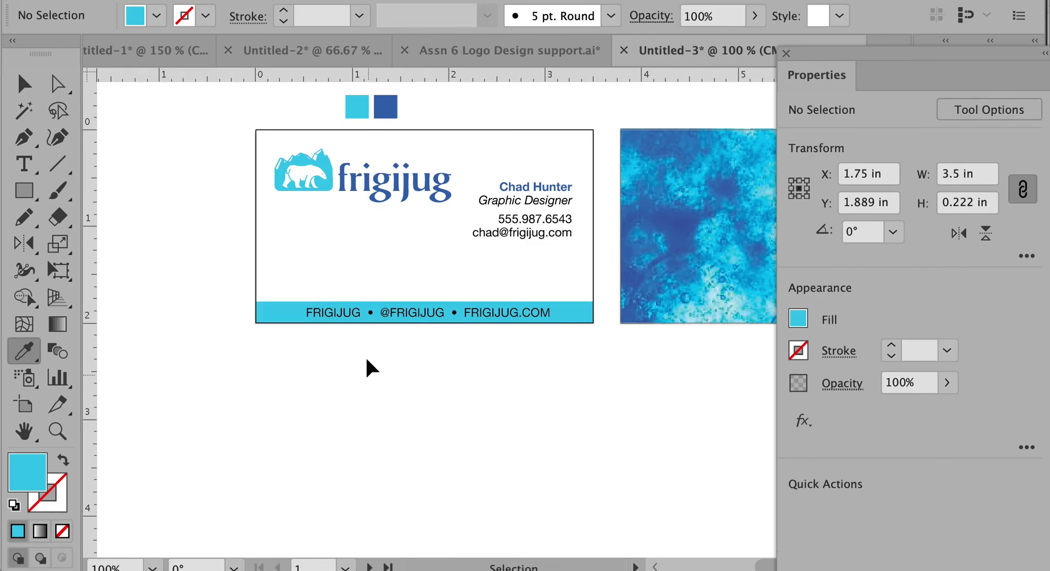
# Change the fill of the bottom text line from black to white and deselect it
pyautogui.keyDown('super'); pyautogui.click(347, 314); pyautogui.keyUp('super')
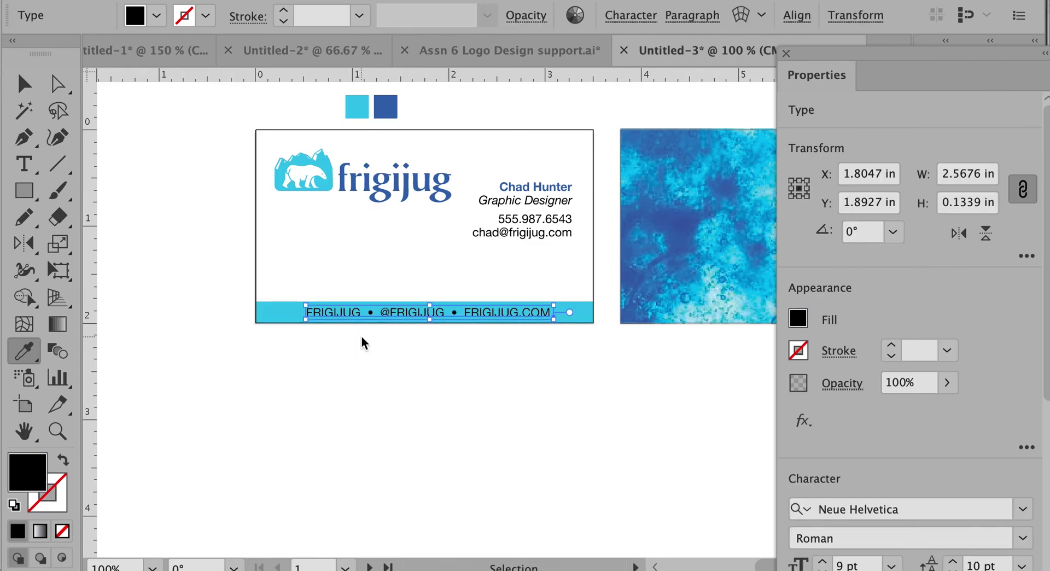
pyautogui.click(802, 321)
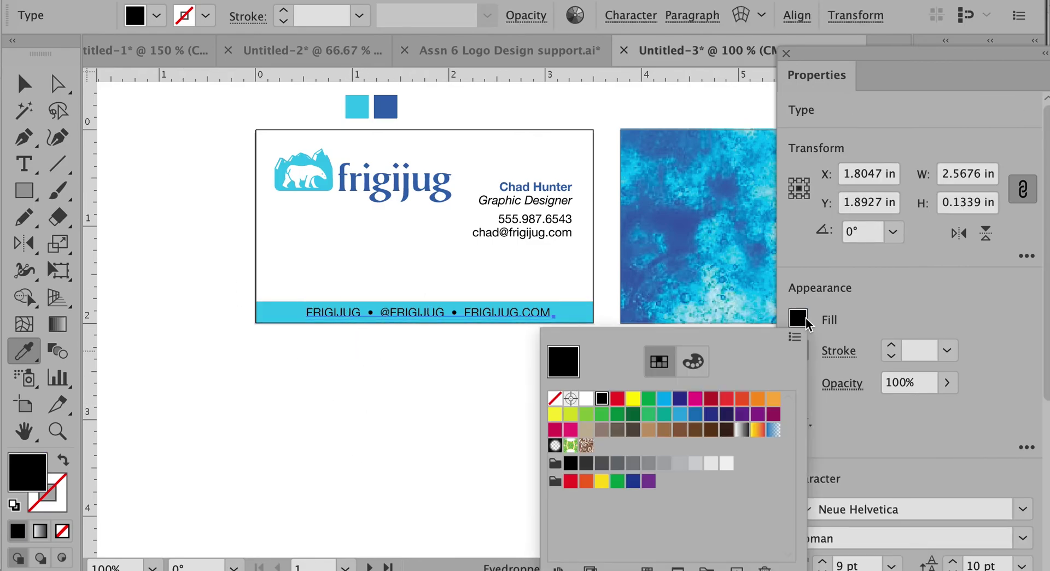
pyautogui.click(584, 399)
pyautogui.click(476, 422)
pyautogui.keyDown('super'); pyautogui.click(476, 422); pyautogui.keyUp('super')
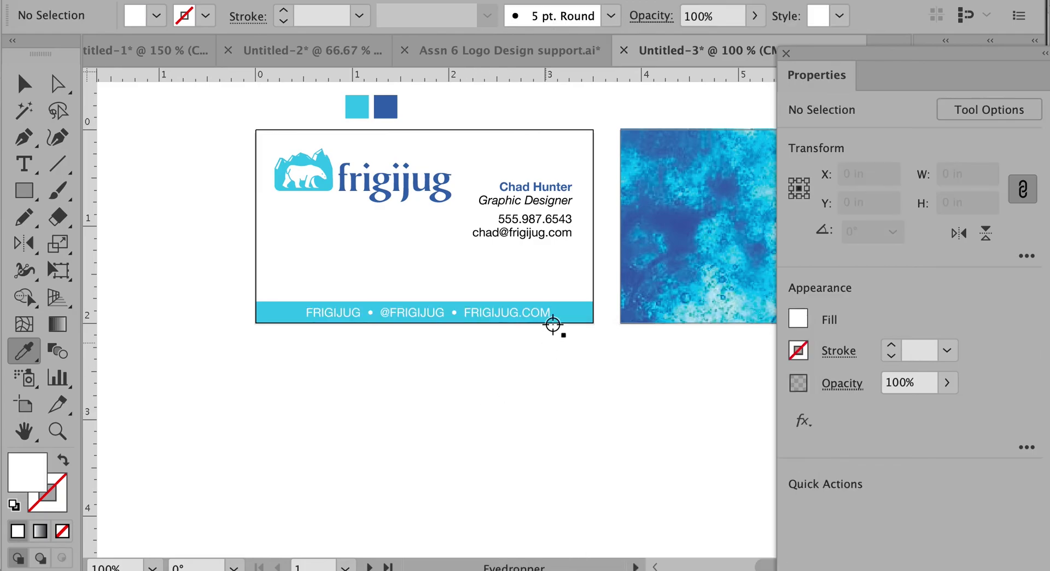
# Center-align the bottom text line and move it back to the middle of the blue bar
pyautogui.keyDown('super'); pyautogui.click(491, 296); pyautogui.keyUp('super')
pyautogui.keyDown('super'); pyautogui.click(490, 296); pyautogui.keyUp('super')
pyautogui.keyDown('alt'); pyautogui.keyDown('super'); pyautogui.click(488, 323); pyautogui.keyUp('super'); pyautogui.keyUp('alt')
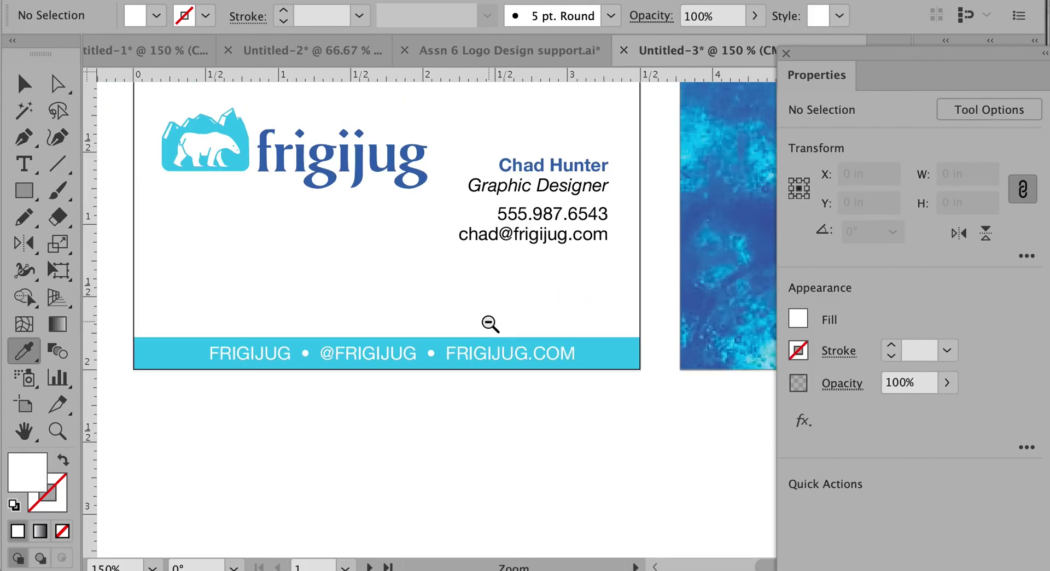
pyautogui.click(424, 335)
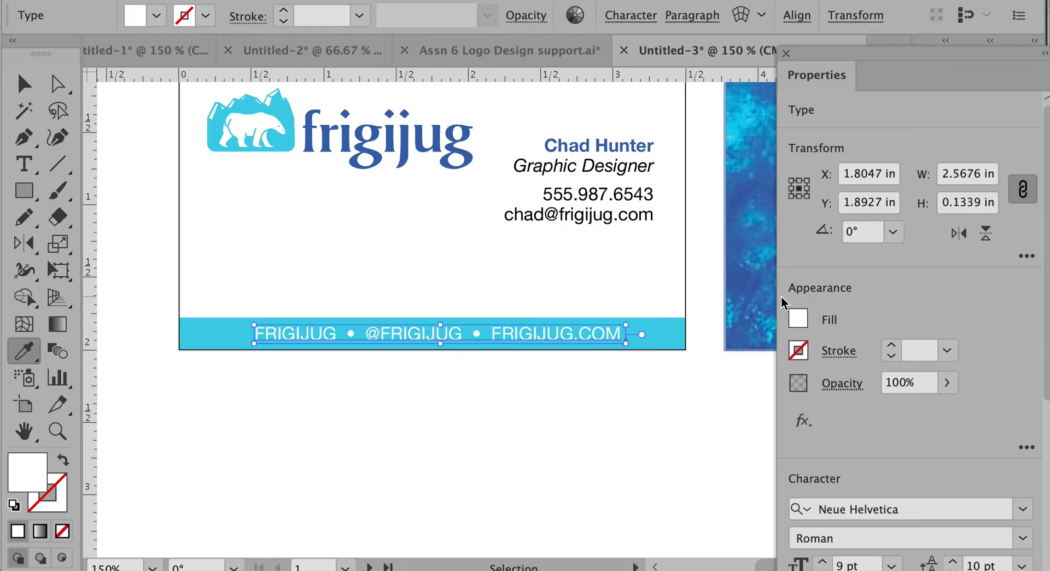
pyautogui.press('super+z')
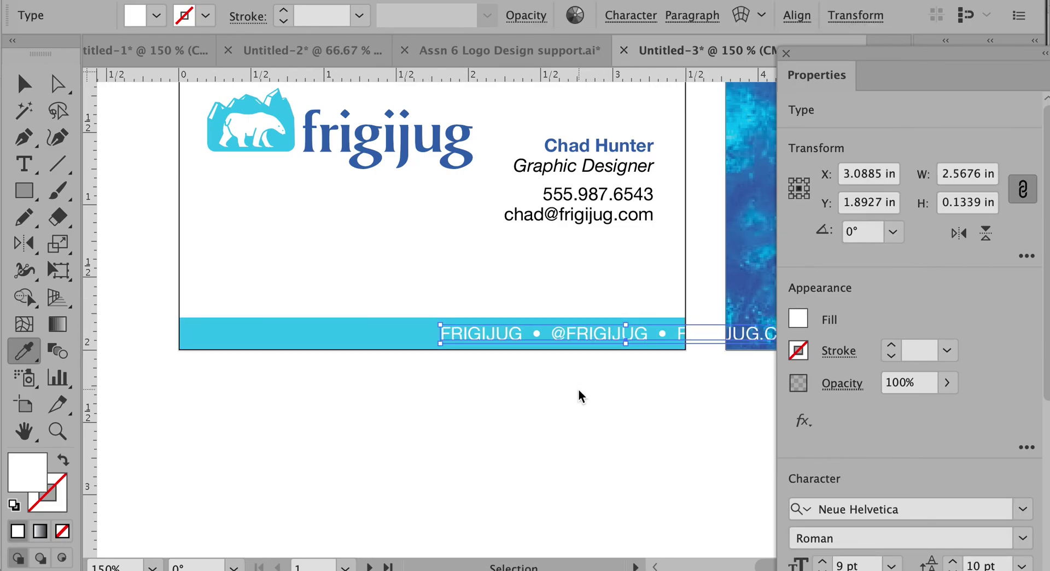
pyautogui.click(578, 390)
pyautogui.moveTo(639, 337); pyautogui.dragTo(446, 340)
# Increase the bottom line's tracking to 122 and reposition the line slightly to center it in the bar
pyautogui.scroll(-5, 856, 339)
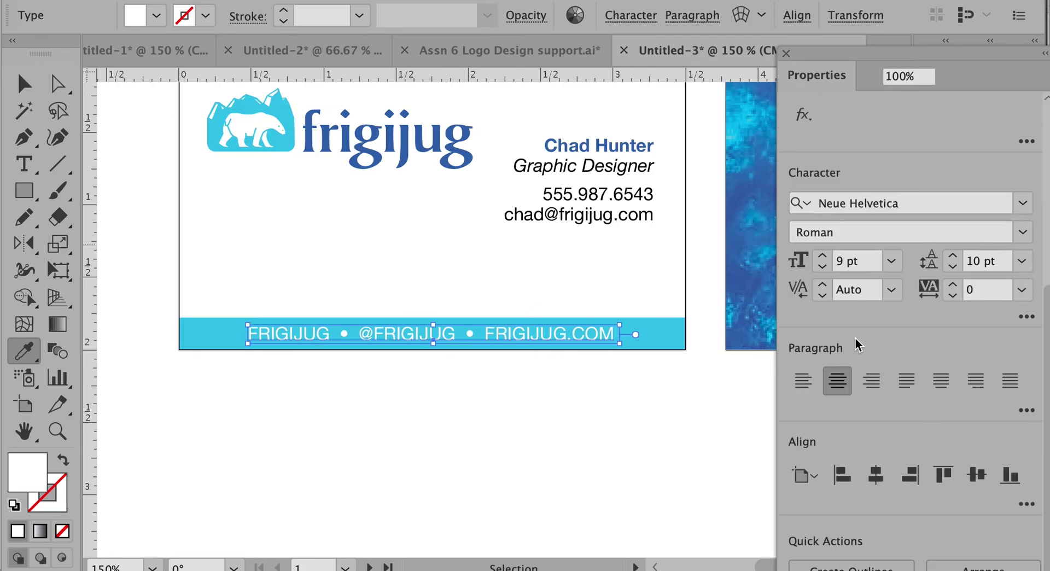
pyautogui.scroll(2, 855, 337)
pyautogui.scroll(-2, 855, 337)
pyautogui.moveTo(953, 288); pyautogui.dragTo(954, 290)
pyautogui.click(953, 285)
pyautogui.click(953, 285)
pyautogui.click(953, 285)
pyautogui.click(953, 286)
pyautogui.click(953, 286)
pyautogui.click(953, 286)
pyautogui.click(953, 286)
pyautogui.click(953, 285)
pyautogui.click(953, 285)
pyautogui.click(953, 285)
pyautogui.click(953, 285)
pyautogui.click(677, 433)
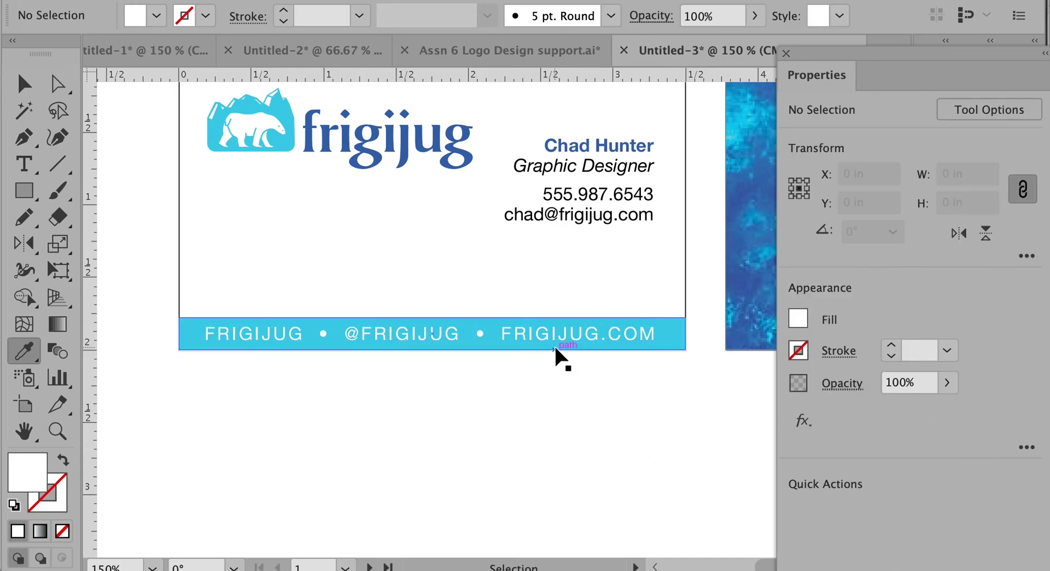
pyautogui.moveTo(556, 339); pyautogui.dragTo(556, 341)
pyautogui.click(537, 389)
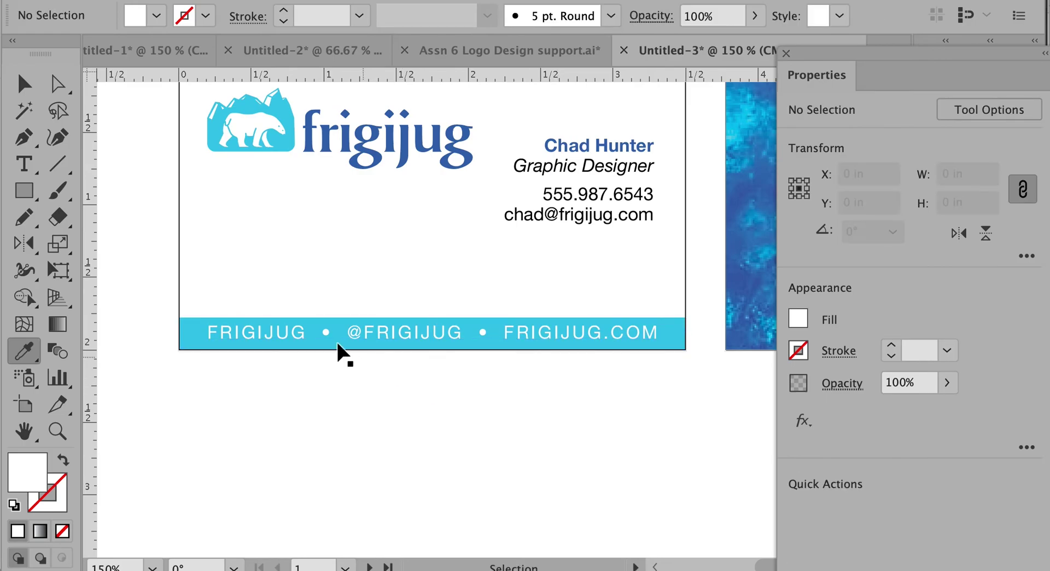
# Change the font of the first bullet in the bottom line to Impact
pyautogui.press('t')
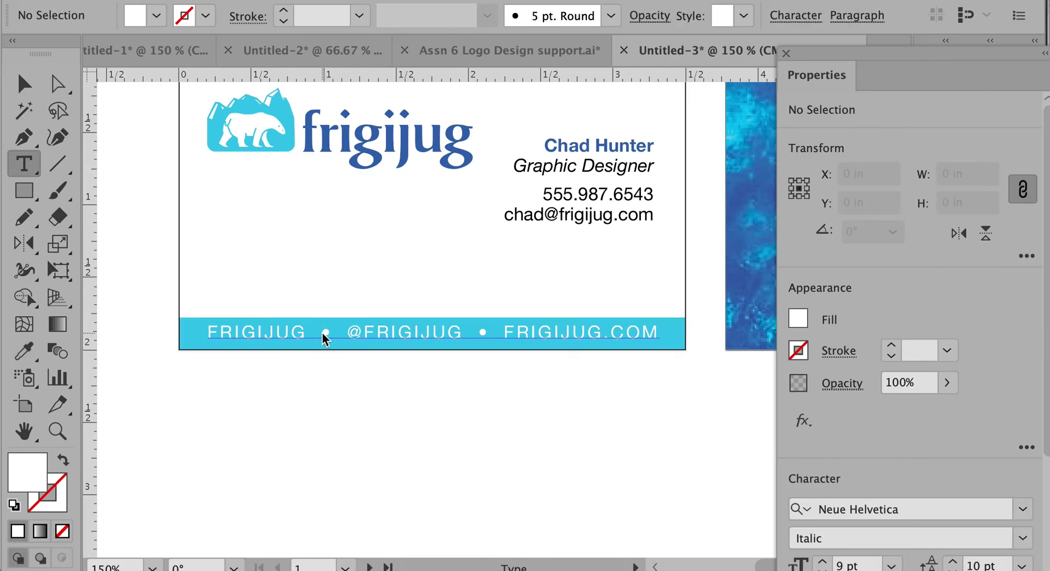
pyautogui.moveTo(328, 332); pyautogui.dragTo(328, 333)
pyautogui.click(922, 501)
pyautogui.write('Hu')
pyautogui.write('Impact')
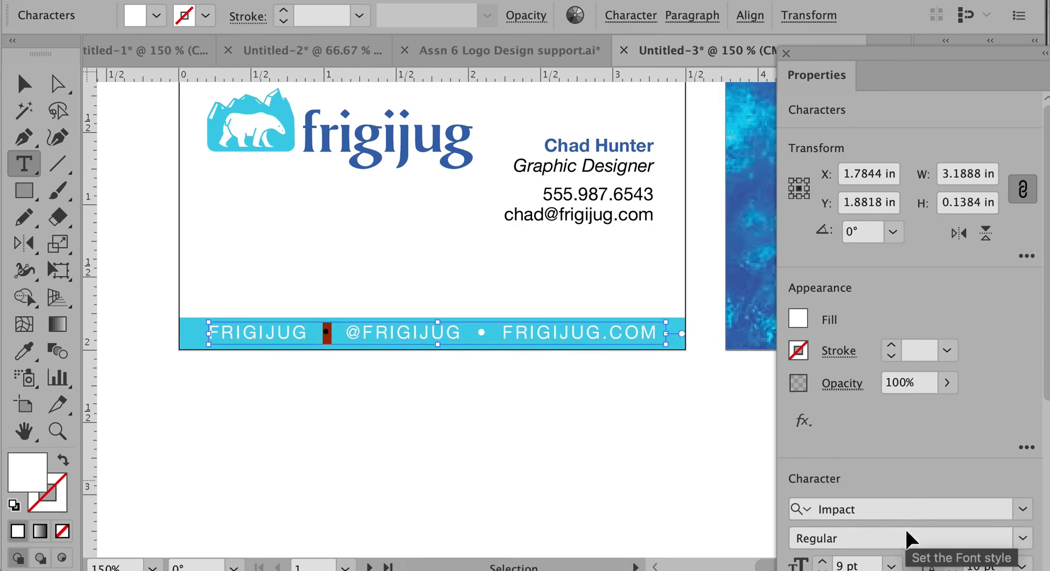
# Reduce the first bullet's font size to 5 pt and adjust its baseline shift
pyautogui.scroll(-5, 827, 378)
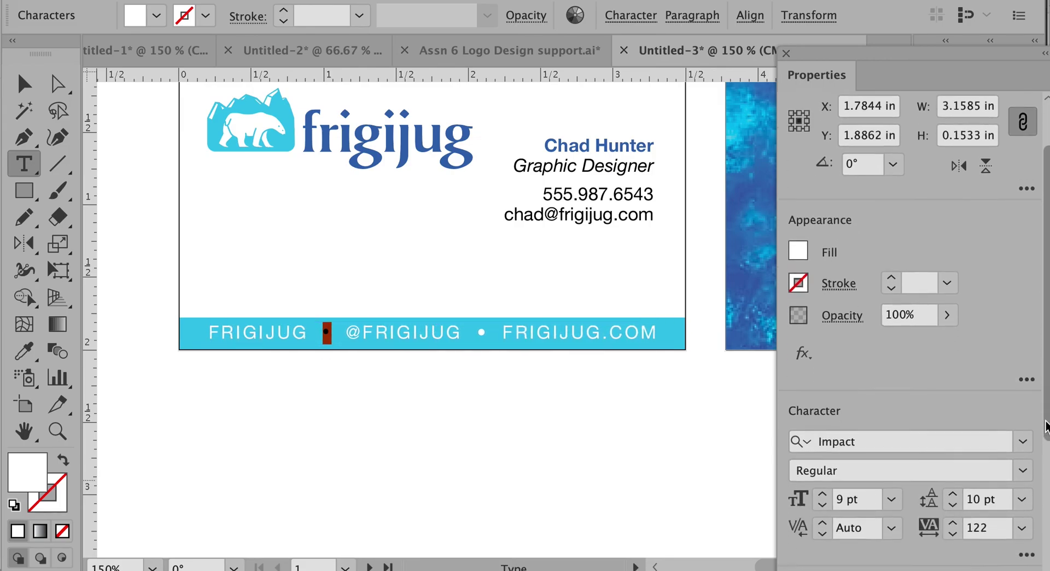
pyautogui.click(823, 377)
pyautogui.click(823, 378)
pyautogui.click(822, 378)
pyautogui.click(822, 377)
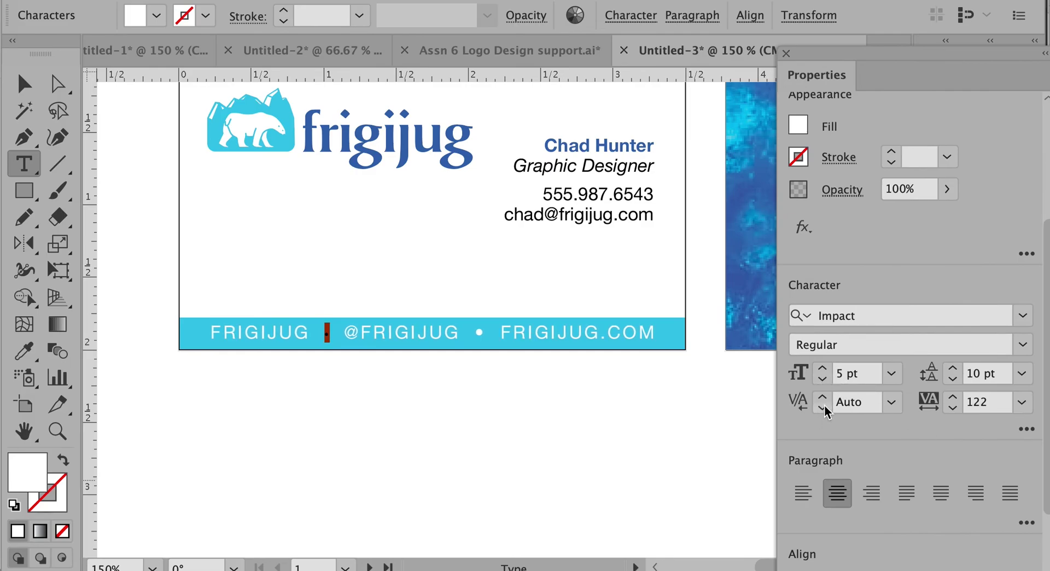
pyautogui.click(1027, 429)
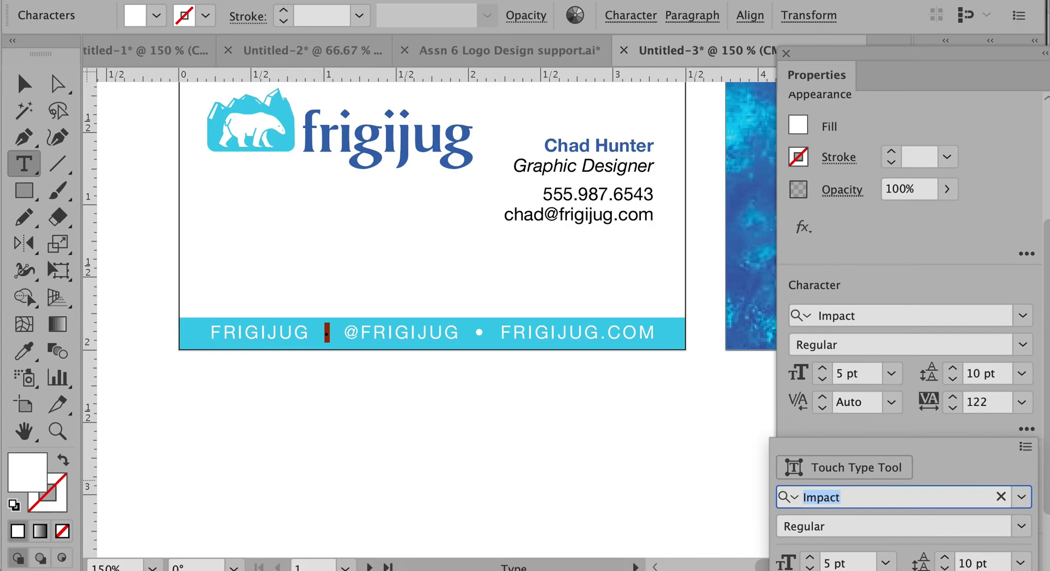
pyautogui.click(810, 570)
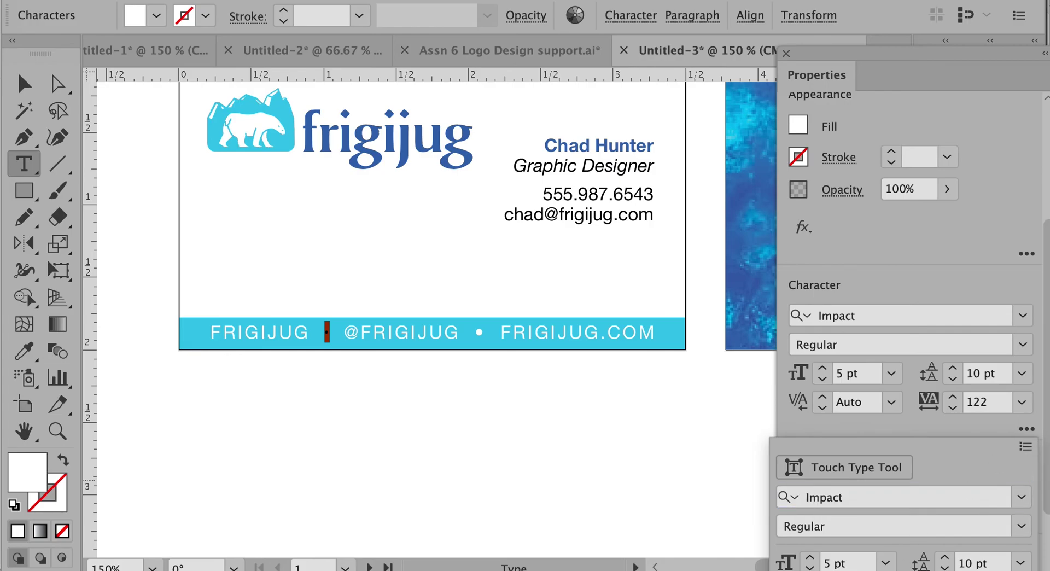
pyautogui.click(477, 334)
pyautogui.doubleClick(480, 334)
pyautogui.hotkey('ctrl', 'v')
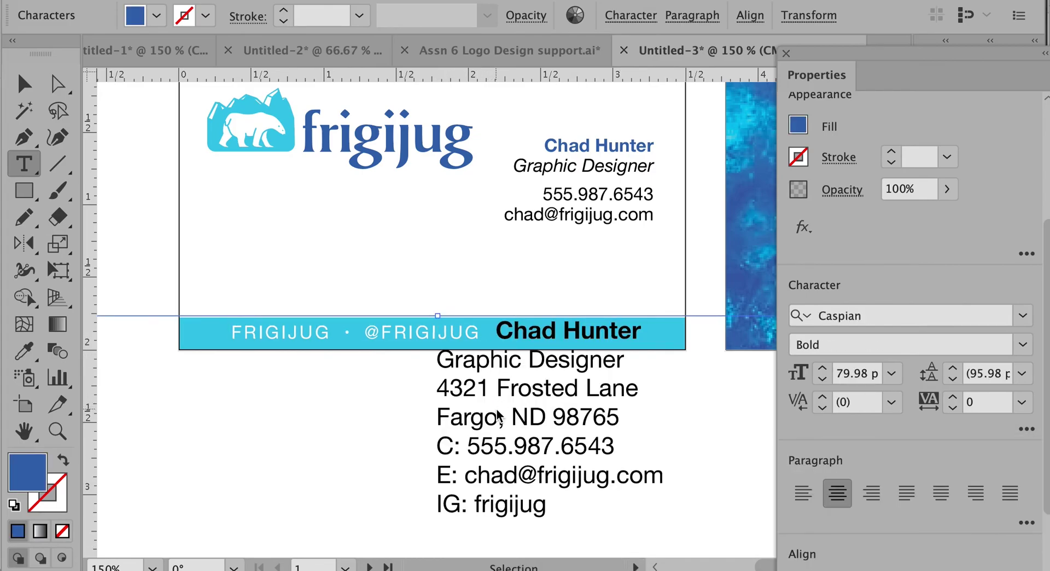
pyautogui.hotkey('ctrl', 'z')
# Copy the small first bullet and paste it over the larger second bullet in the bottom line
pyautogui.doubleClick(327, 332)
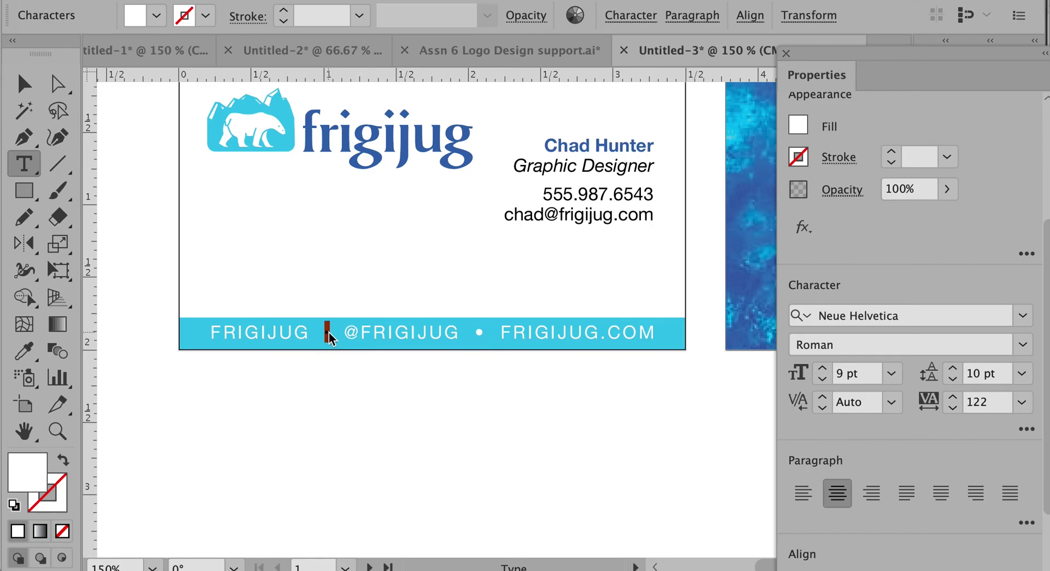
pyautogui.hotkey('ctrl', 'c')
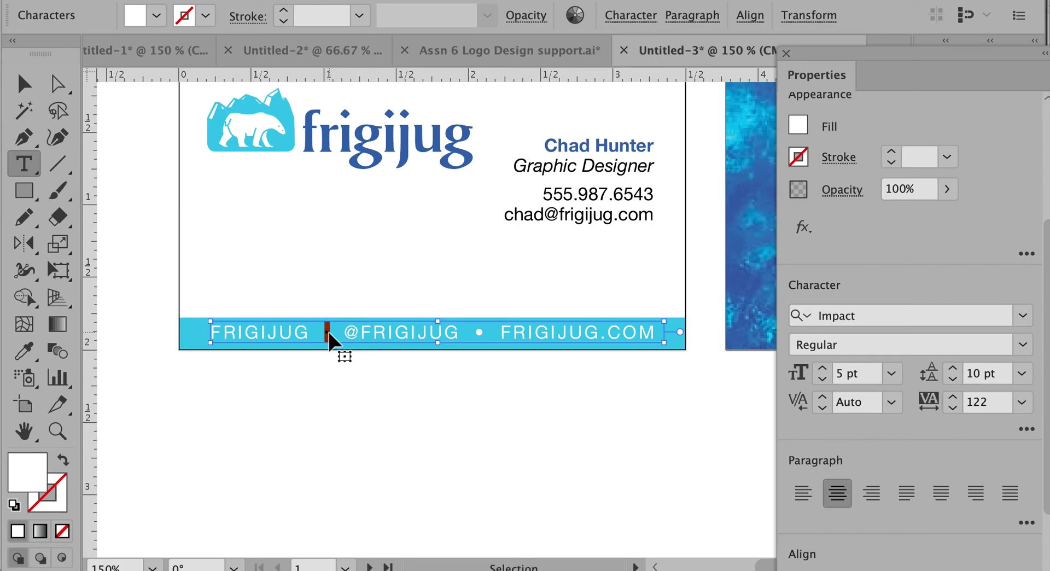
pyautogui.click(479, 335)
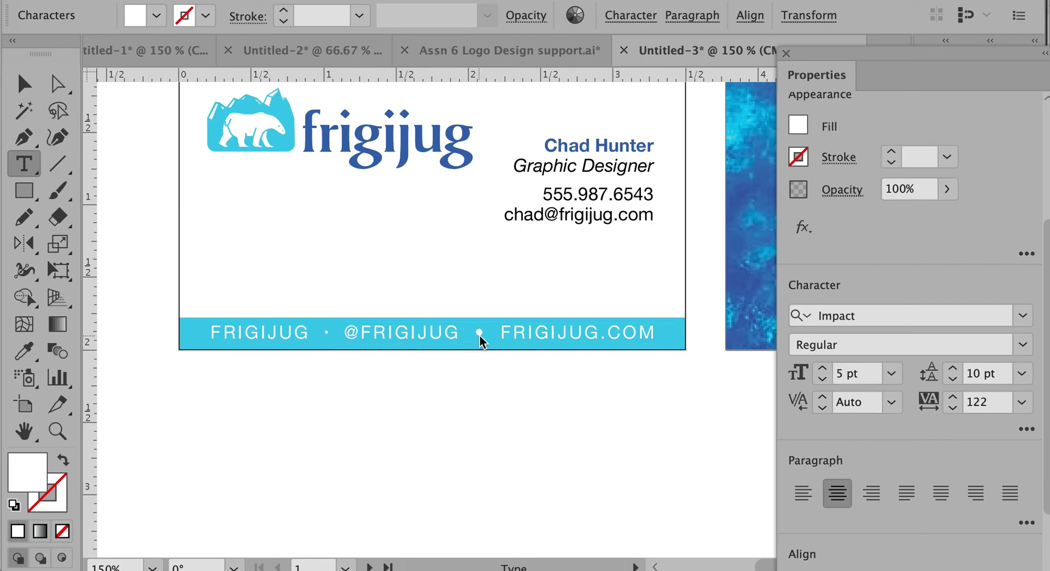
pyautogui.hotkey('ctrl', 'v')
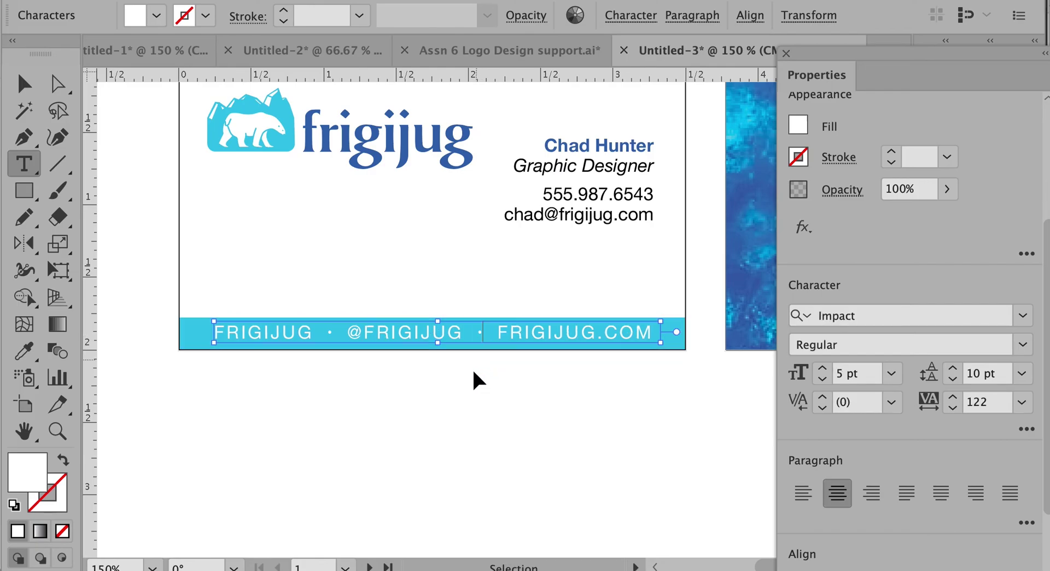
# Nudge the bottom text line down one increment to center it vertically in the blue bar, then deselect it
pyautogui.keyDown('ctrl'); pyautogui.click(470, 414); pyautogui.keyUp('ctrl')
pyautogui.keyDown('ctrl'); pyautogui.click(408, 333); pyautogui.keyUp('ctrl')
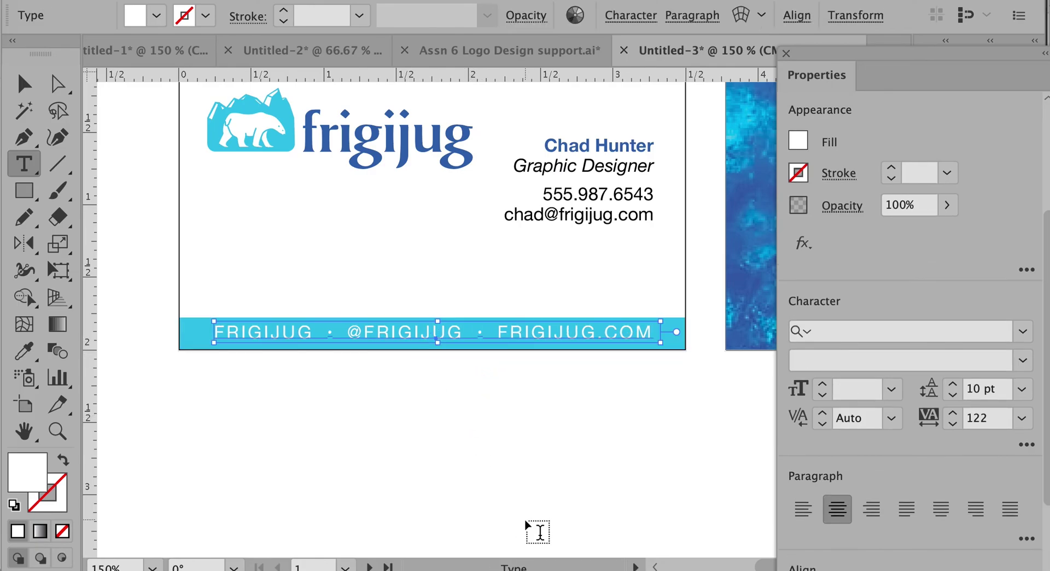
pyautogui.press('Down')
pyautogui.keyDown('ctrl'); pyautogui.click(521, 457); pyautogui.keyUp('ctrl')
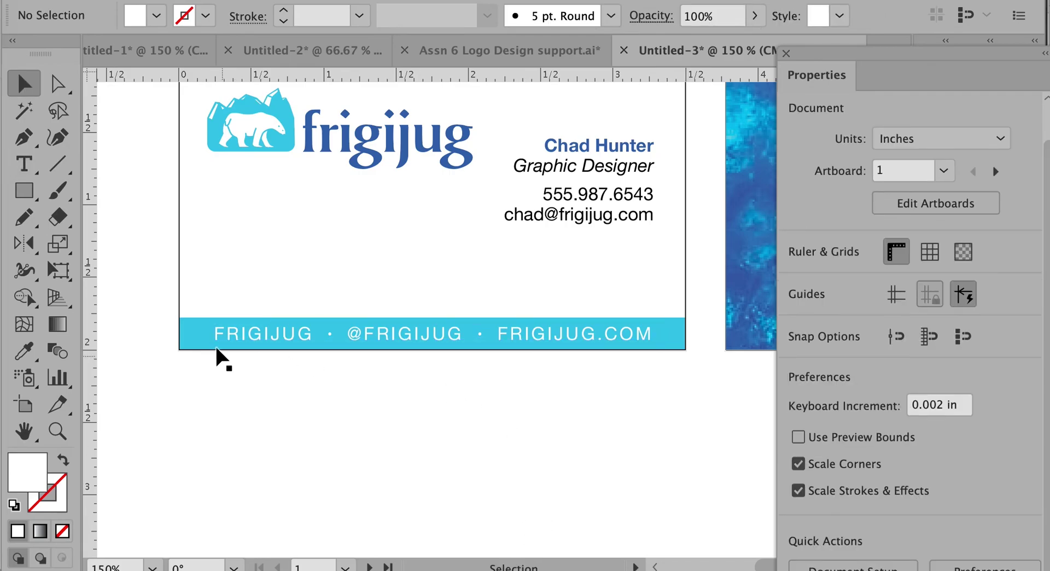
# Make the blue bottom bar slightly taller by raising its upper edge
pyautogui.click(193, 333)
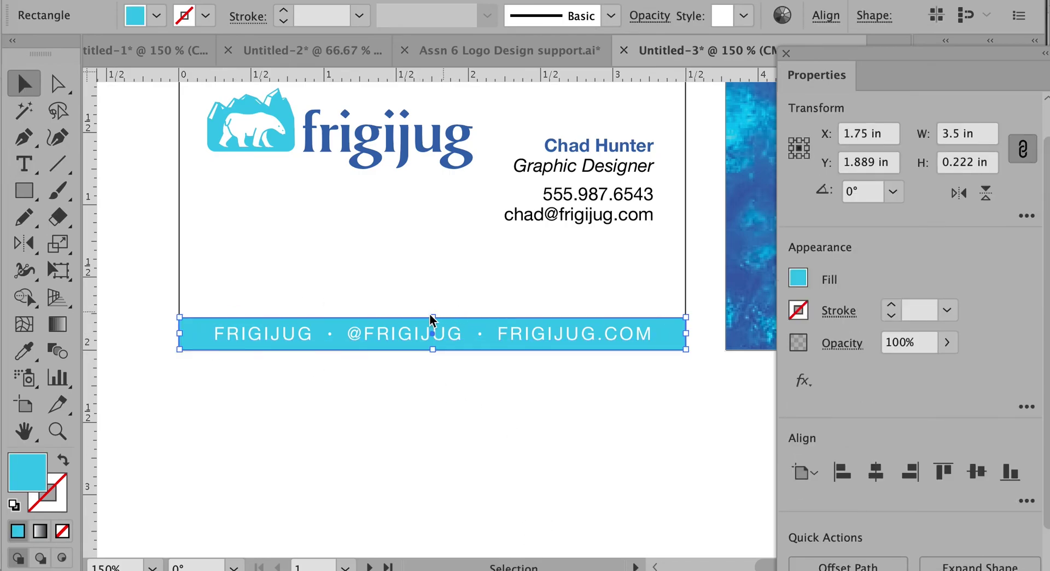
pyautogui.moveTo(434, 317); pyautogui.dragTo(434, 318)
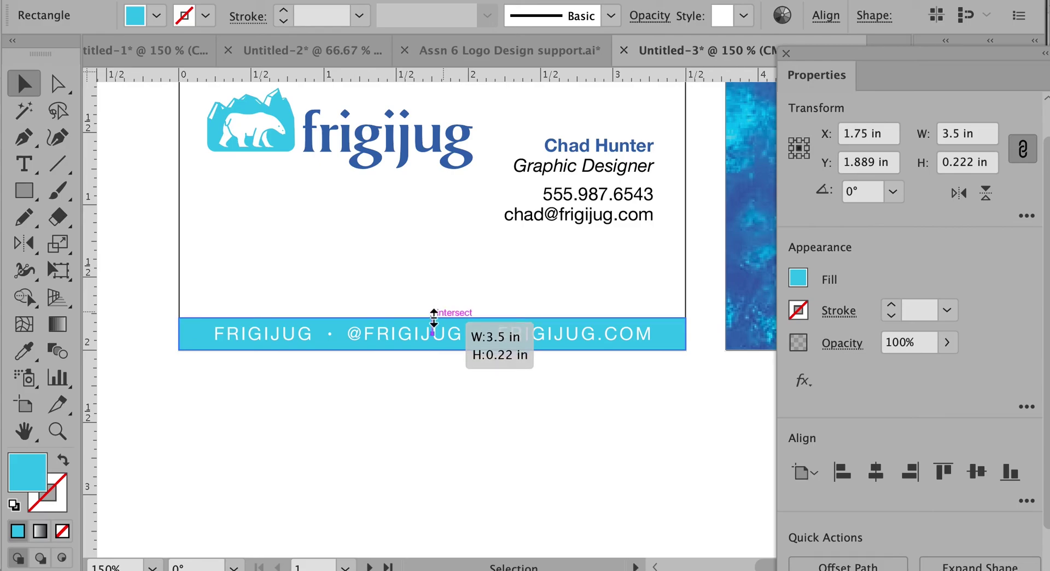
pyautogui.moveTo(434, 318); pyautogui.dragTo(434, 314)
pyautogui.click(429, 430)
# Move the right-aligned contact block straight down so it sits just above the blue bar, then switch to the Type tool
pyautogui.keyDown('alt'); pyautogui.keyDown('super'); pyautogui.click(393, 341); pyautogui.keyUp('super'); pyautogui.keyUp('alt')
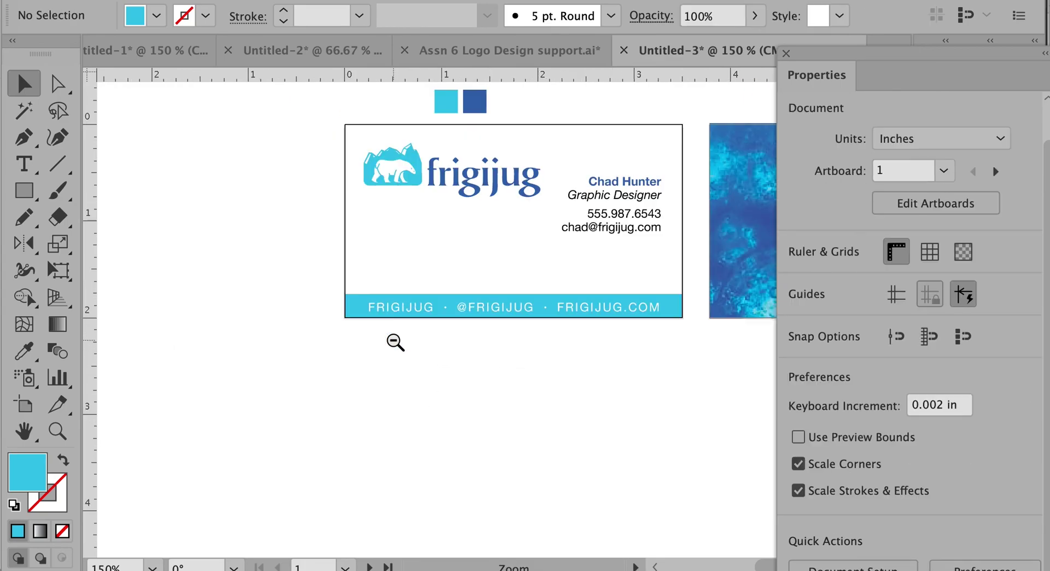
pyautogui.keyDown('alt'); pyautogui.keyDown('super'); pyautogui.click(392, 340); pyautogui.keyUp('super'); pyautogui.keyUp('alt')
pyautogui.moveTo(511, 277); pyautogui.dragTo(262, 344)
pyautogui.keyDown('super'); pyautogui.click(300, 334); pyautogui.keyUp('super')
pyautogui.moveTo(652, 256); pyautogui.dragTo(630, 288)
pyautogui.click(202, 265)
pyautogui.hscroll(5, 471, 282)
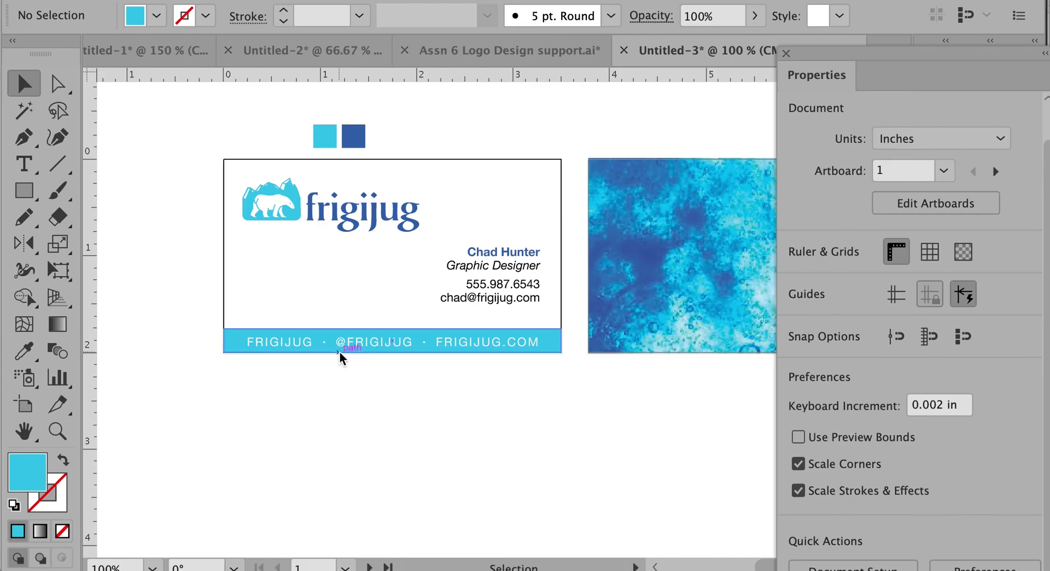
pyautogui.press('t')
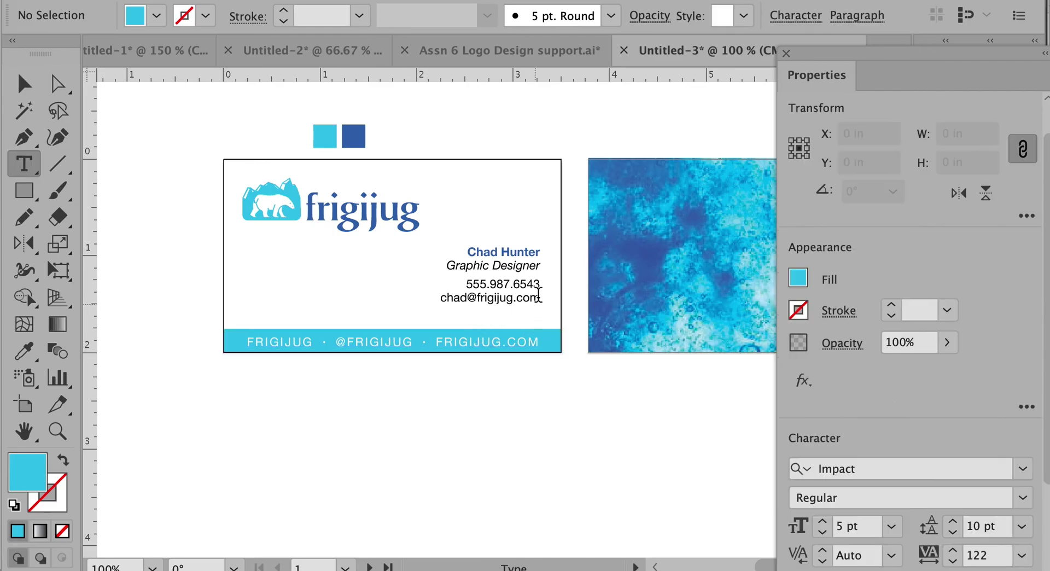
pyautogui.click(541, 300)
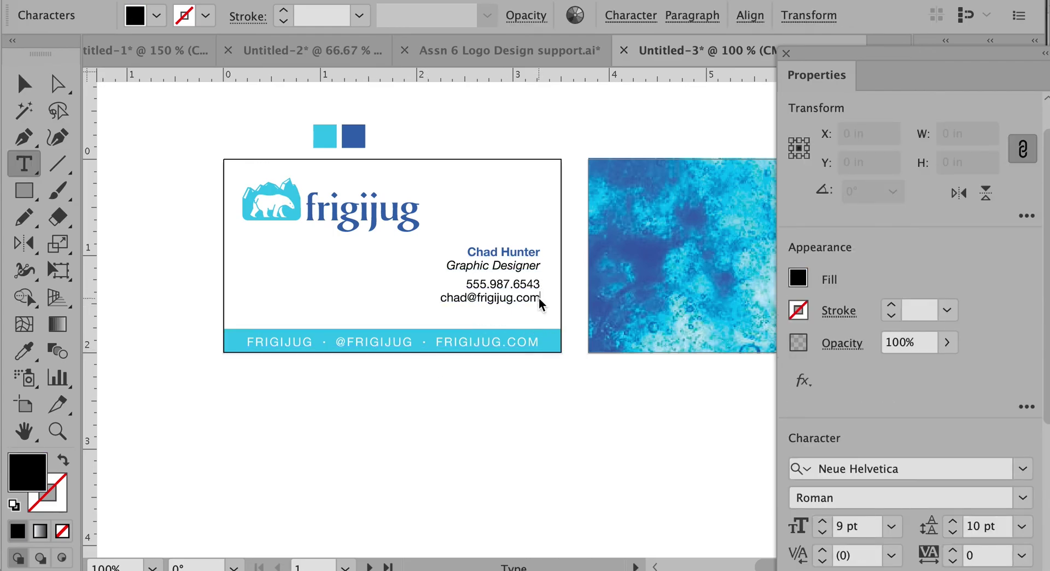
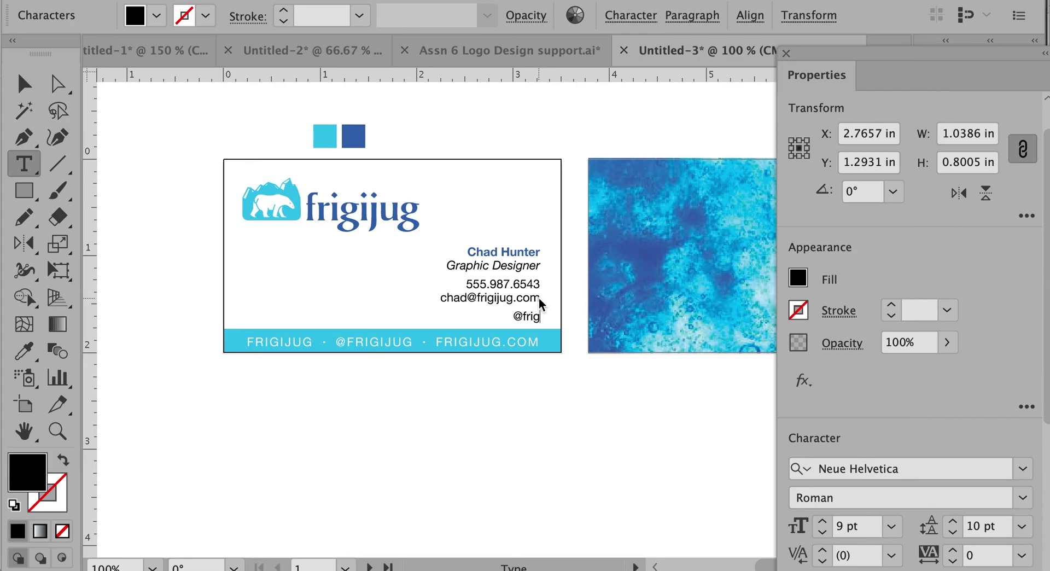
pyautogui.write('@frigijug ')
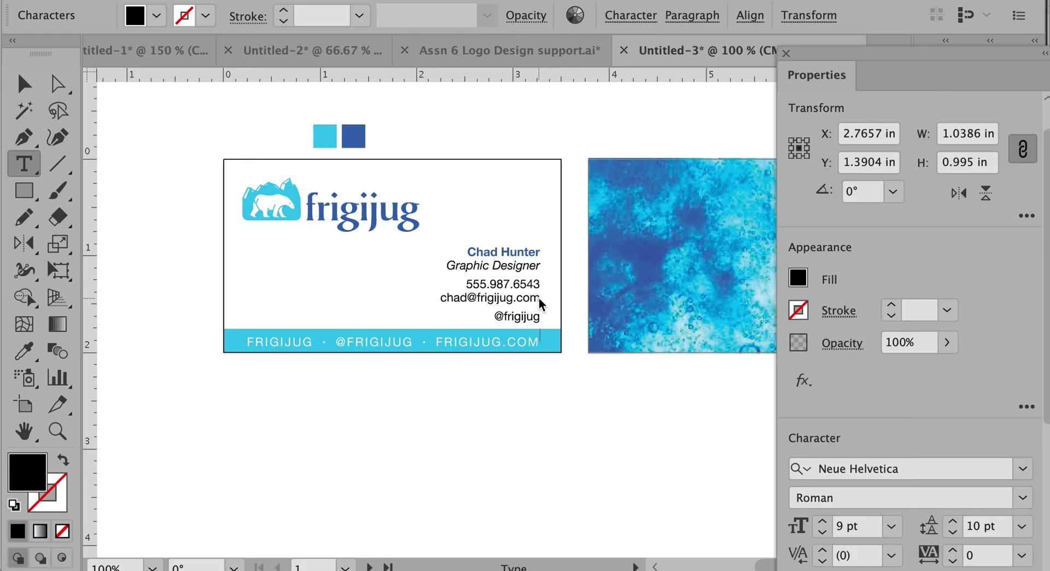
pyautogui.write('frigijug.com')
pyautogui.press('Escape')
# Delete the blue bottom bar with its text line, and move the contact block up slightly
pyautogui.keyDown('ctrl'); pyautogui.click(407, 382); pyautogui.keyUp('ctrl')
pyautogui.keyDown('ctrl'); pyautogui.click(347, 330); pyautogui.keyUp('ctrl')
pyautogui.press('Delete')
pyautogui.keyDown('ctrl'); pyautogui.click(538, 295); pyautogui.keyUp('ctrl')
pyautogui.moveTo(517, 297); pyautogui.dragTo(518, 287)
# Place the first of the three black snowflakes over the lower-left corner of the white card
pyautogui.moveTo(361, 306); pyautogui.dragTo(296, 459)
pyautogui.scroll(6, 296, 460)
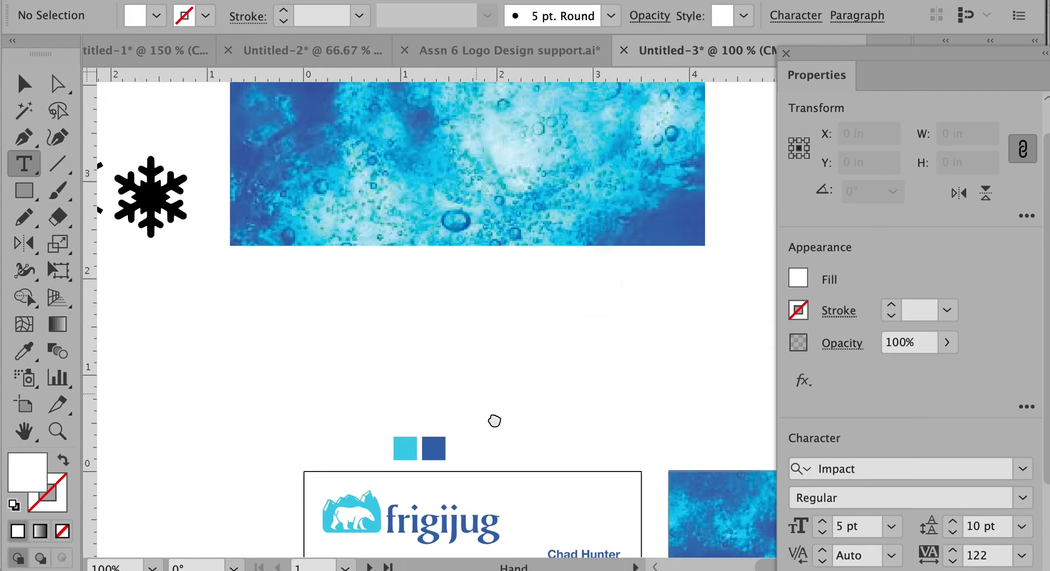
pyautogui.keyDown('ctrl'); pyautogui.keyDown('alt'); pyautogui.click(258, 330); pyautogui.keyUp('alt'); pyautogui.keyUp('ctrl')
pyautogui.moveTo(264, 273); pyautogui.dragTo(247, 269)
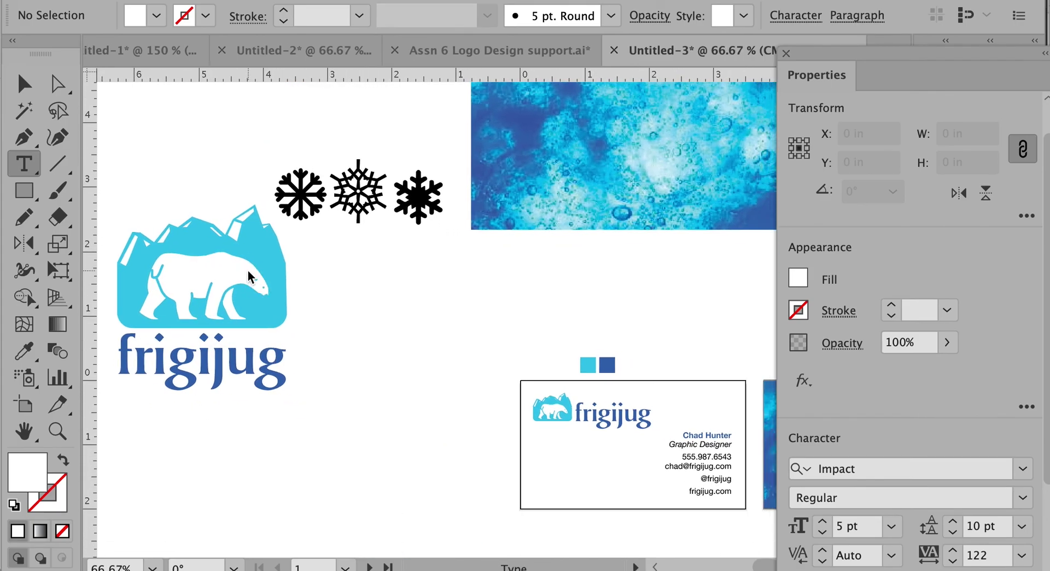
pyautogui.press('v')
pyautogui.hscroll(3, 383, 249)
pyautogui.moveTo(295, 201); pyautogui.dragTo(526, 509)
pyautogui.scroll(-3, 476, 429)
pyautogui.hscroll(5, 476, 429)
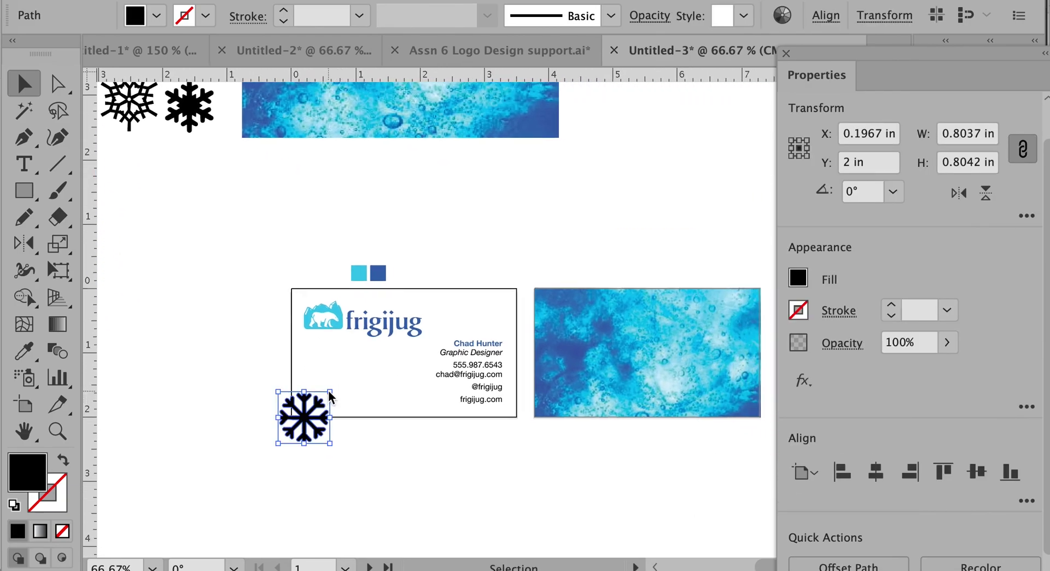
# Enlarge the snowflake to about 1.69 in wide and rotate it by about 10 degrees
pyautogui.moveTo(332, 392); pyautogui.dragTo(364, 355)
pyautogui.scroll(1, 361, 383)
pyautogui.moveTo(348, 429); pyautogui.dragTo(369, 405)
pyautogui.scroll(1, 370, 413)
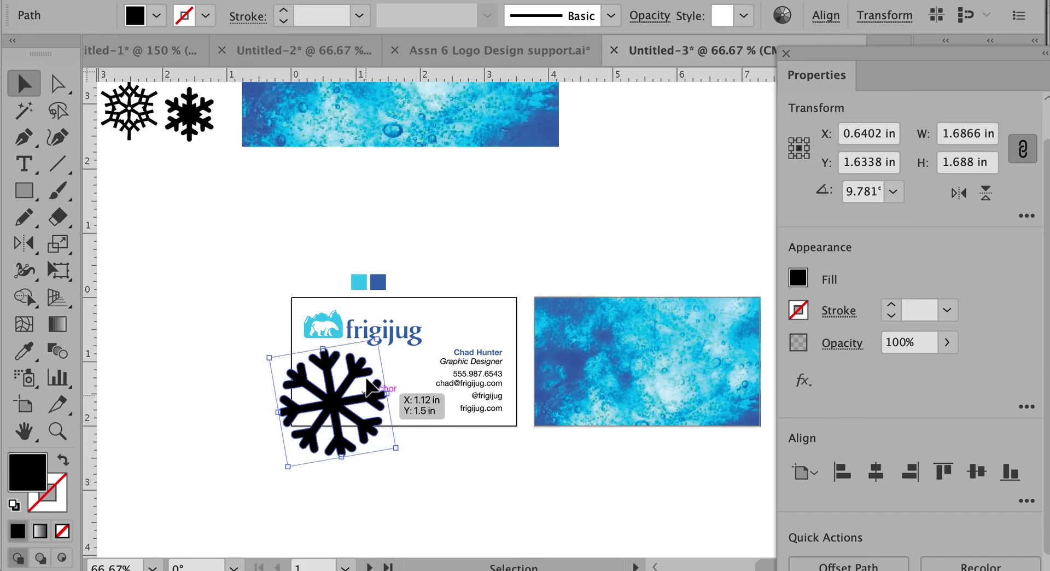
# Fill the snowflake with the light blue from the sample square and reduce its opacity to 14%
pyautogui.press('i')
pyautogui.click(360, 281)
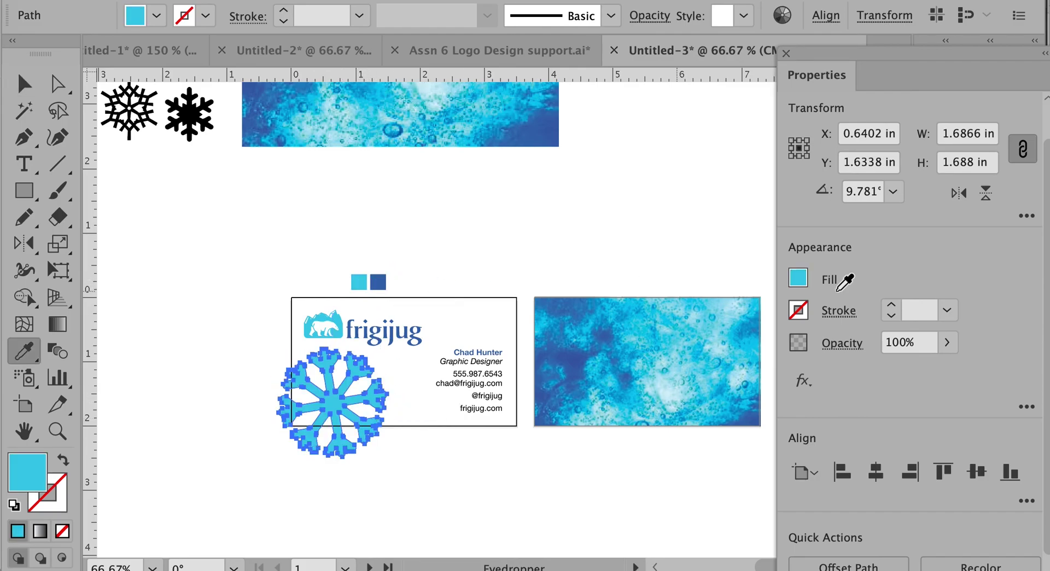
pyautogui.click(948, 343)
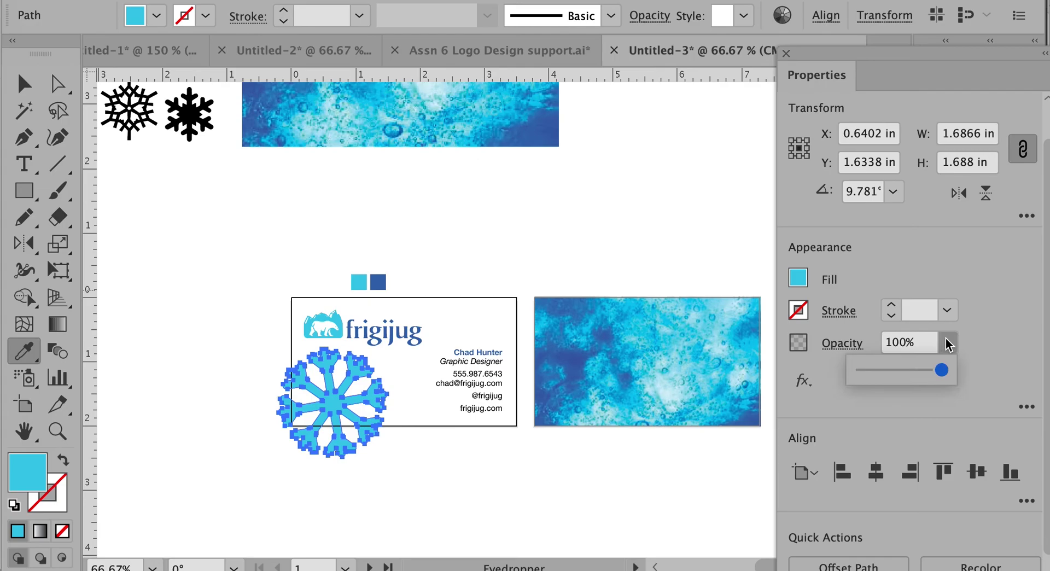
pyautogui.moveTo(885, 371); pyautogui.dragTo(873, 372)
pyautogui.keyDown('ctrl'); pyautogui.click(406, 219); pyautogui.keyUp('ctrl')
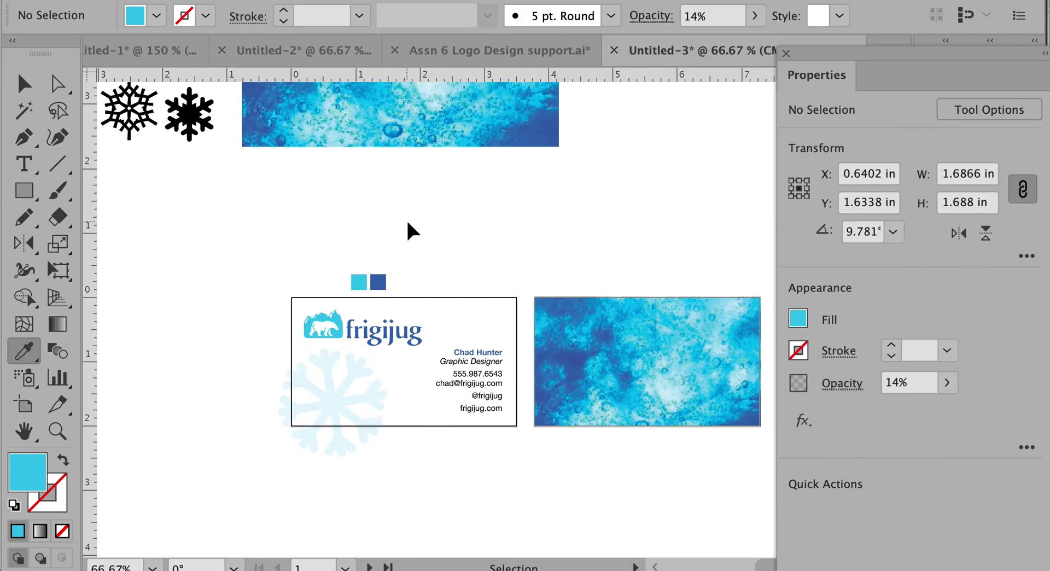
# Draw two rectangles outside the card along its left and bottom edges, covering the parts of the snowflake that overhang
pyautogui.hotkey('ctrl', 'space')
pyautogui.moveTo(253, 279); pyautogui.dragTo(483, 446)
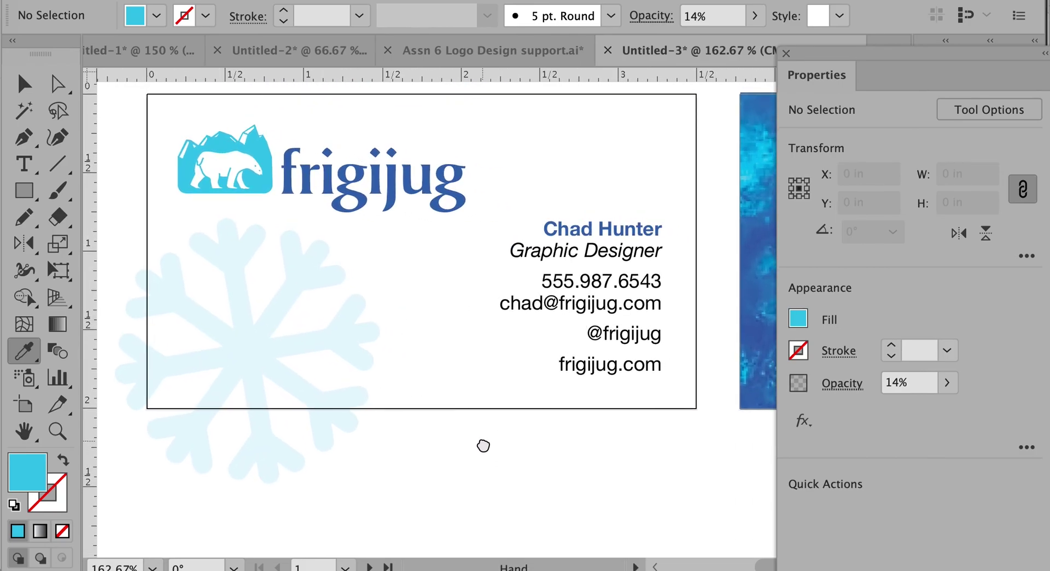
pyautogui.press('v')
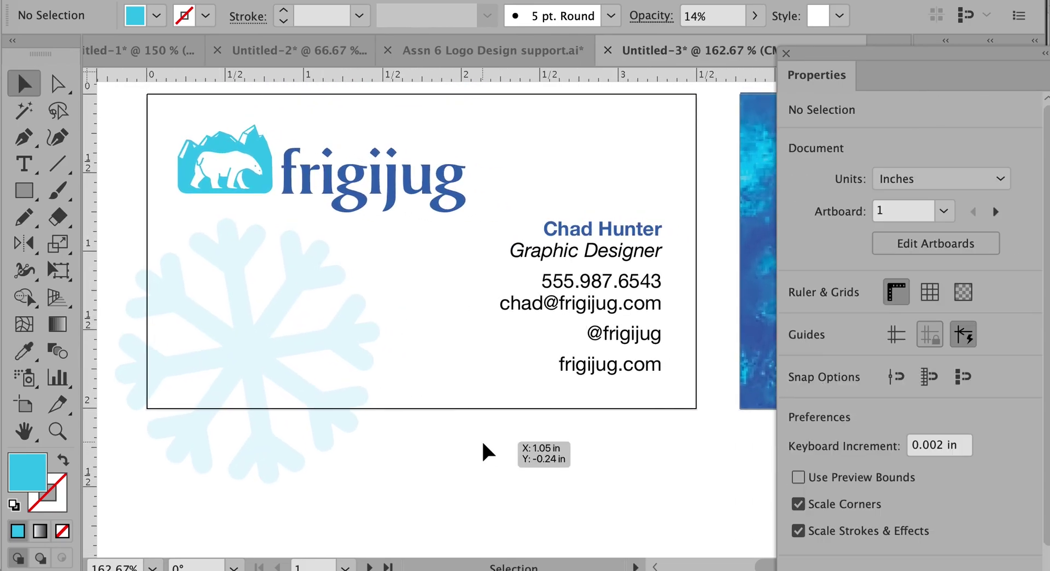
pyautogui.moveTo(450, 418); pyautogui.dragTo(497, 419)
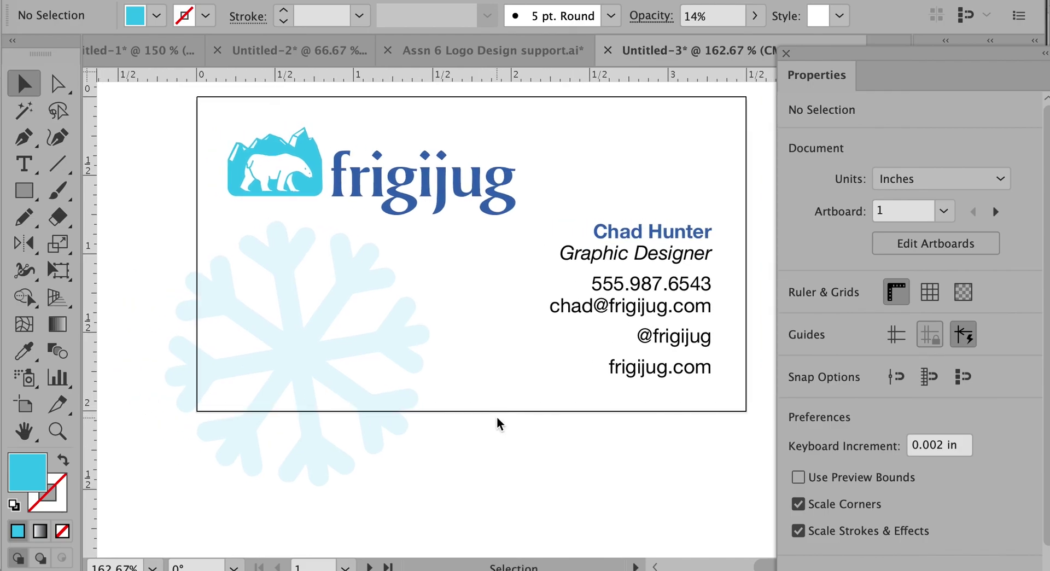
pyautogui.moveTo(642, 408); pyautogui.dragTo(678, 423)
pyautogui.moveTo(401, 422); pyautogui.dragTo(627, 423)
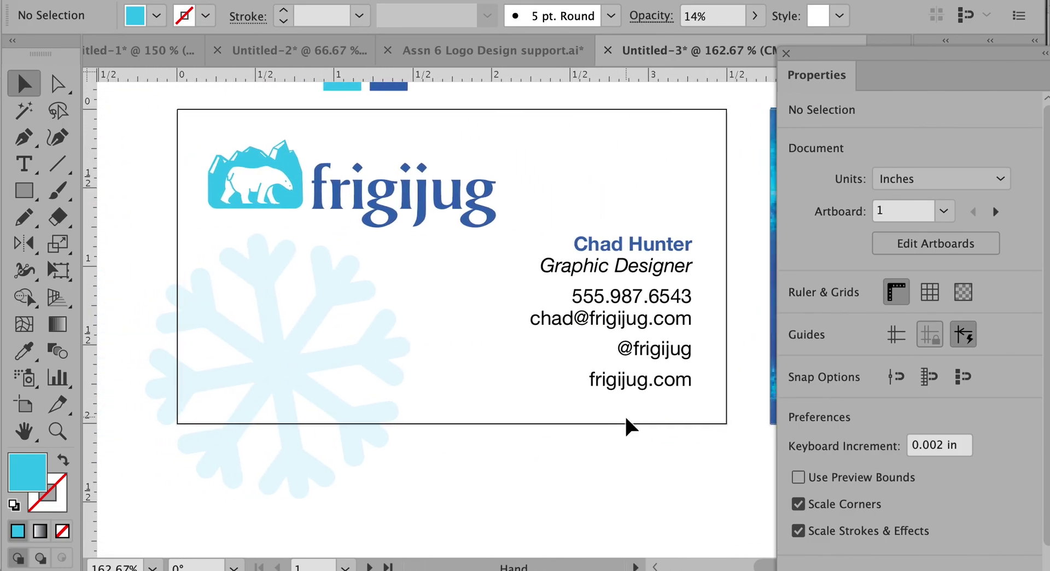
pyautogui.click(23, 195)
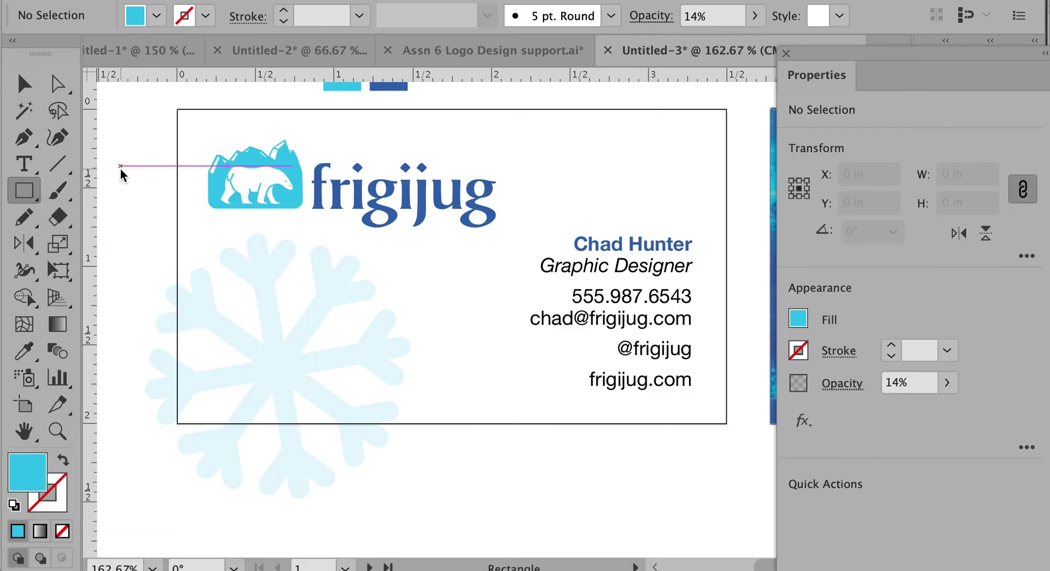
pyautogui.moveTo(111, 225); pyautogui.dragTo(176, 498)
pyautogui.moveTo(441, 504); pyautogui.dragTo(142, 424)
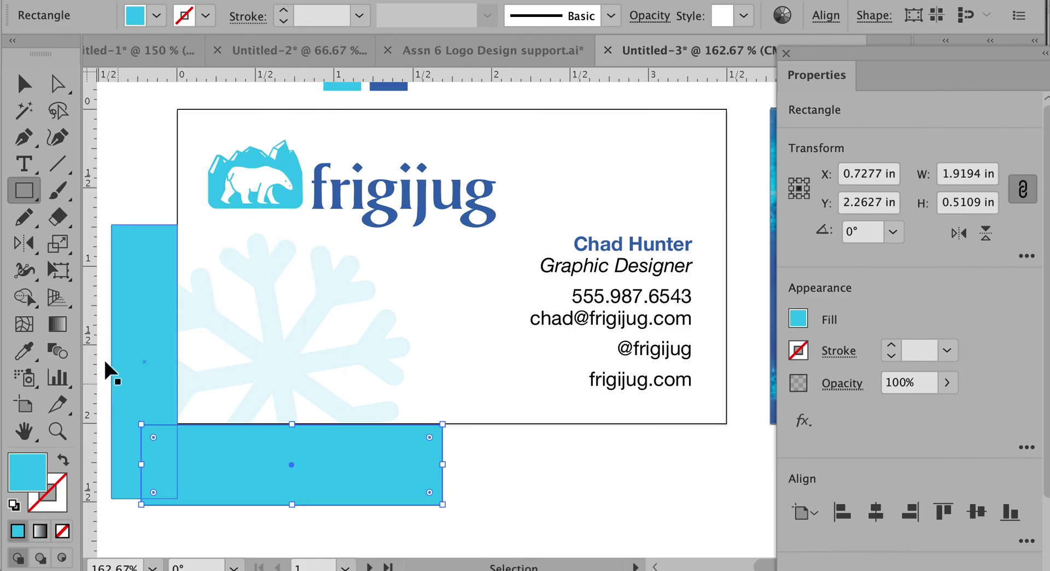
# Use Shape Builder to subtract the two rectangles and the snowflake parts beyond the card's left and bottom edges
pyautogui.press('v')
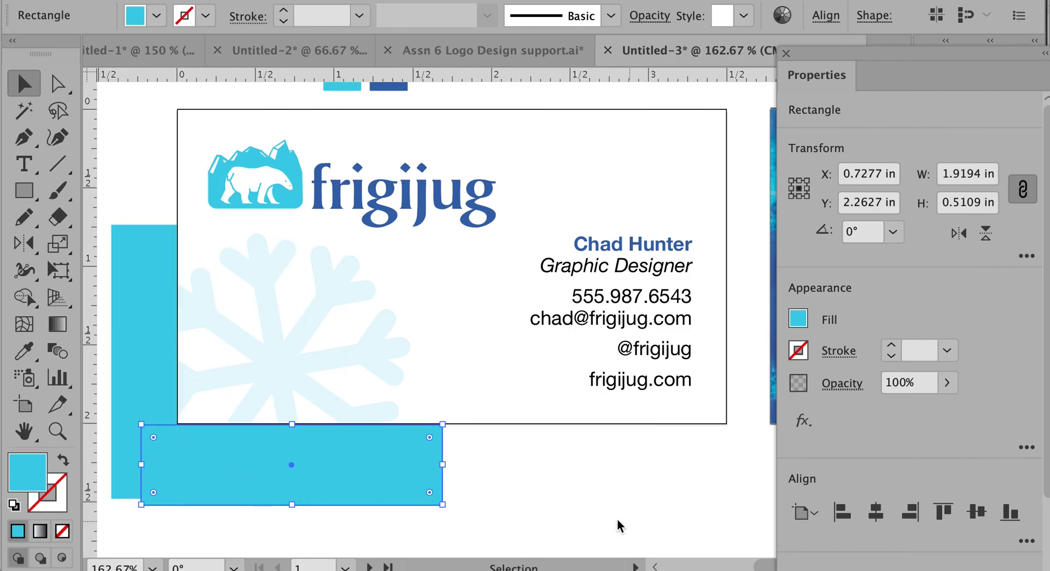
pyautogui.keyDown('shift'); pyautogui.click(264, 352); pyautogui.keyUp('shift')
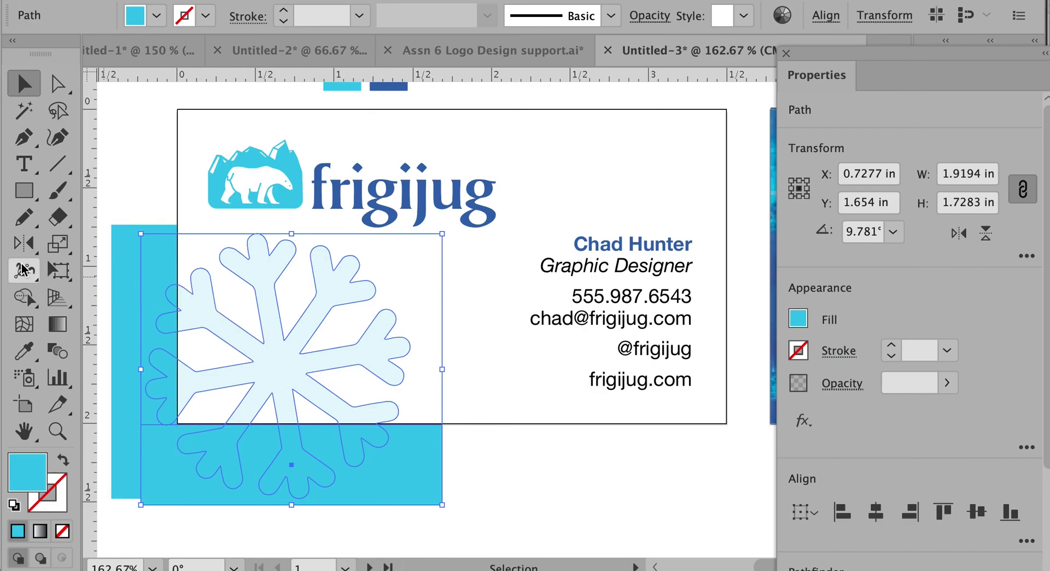
pyautogui.click(24, 298)
pyautogui.moveTo(137, 284)
pyautogui.mouseDown()
pyautogui.moveTo(158, 411)
pyautogui.moveTo(197, 462)
pyautogui.moveTo(304, 464)
pyautogui.moveTo(363, 444)
pyautogui.moveTo(370, 457)
pyautogui.mouseUp()
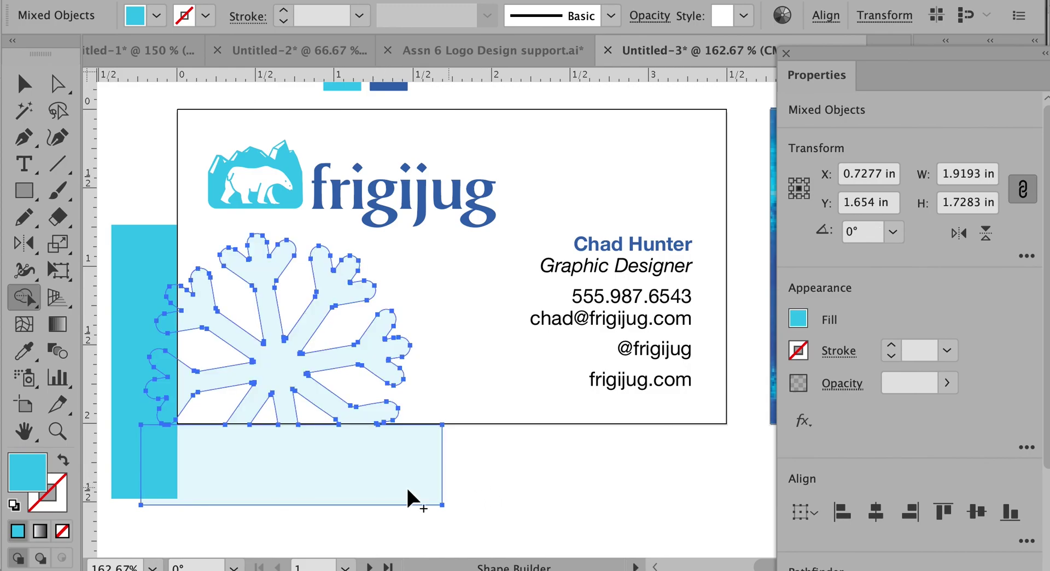
pyautogui.click(292, 483)
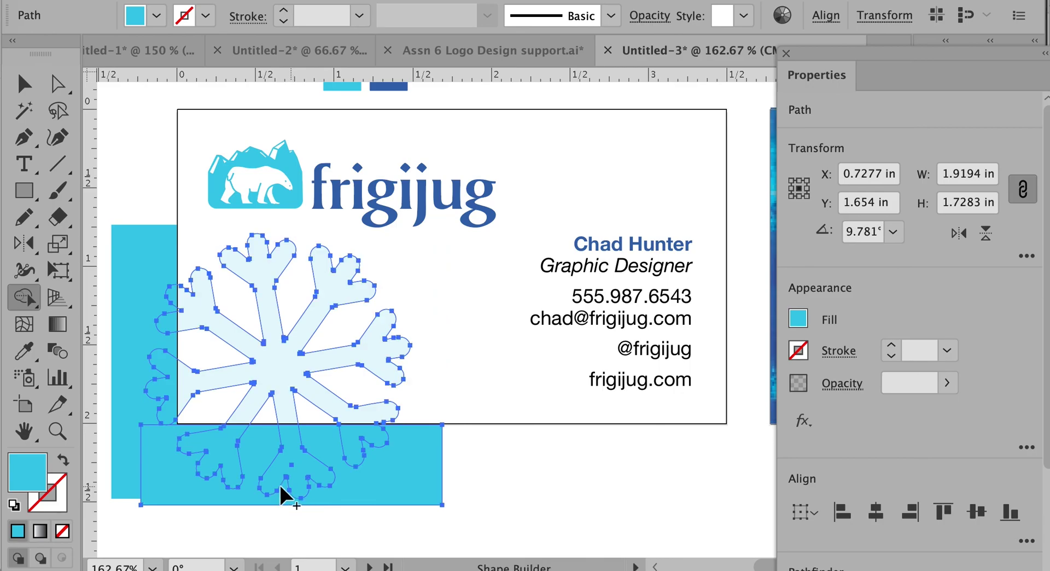
pyautogui.moveTo(393, 480)
pyautogui.mouseDown()
pyautogui.moveTo(315, 452)
pyautogui.moveTo(149, 446)
pyautogui.moveTo(141, 431)
pyautogui.moveTo(162, 399)
pyautogui.moveTo(159, 424)
pyautogui.mouseUp()
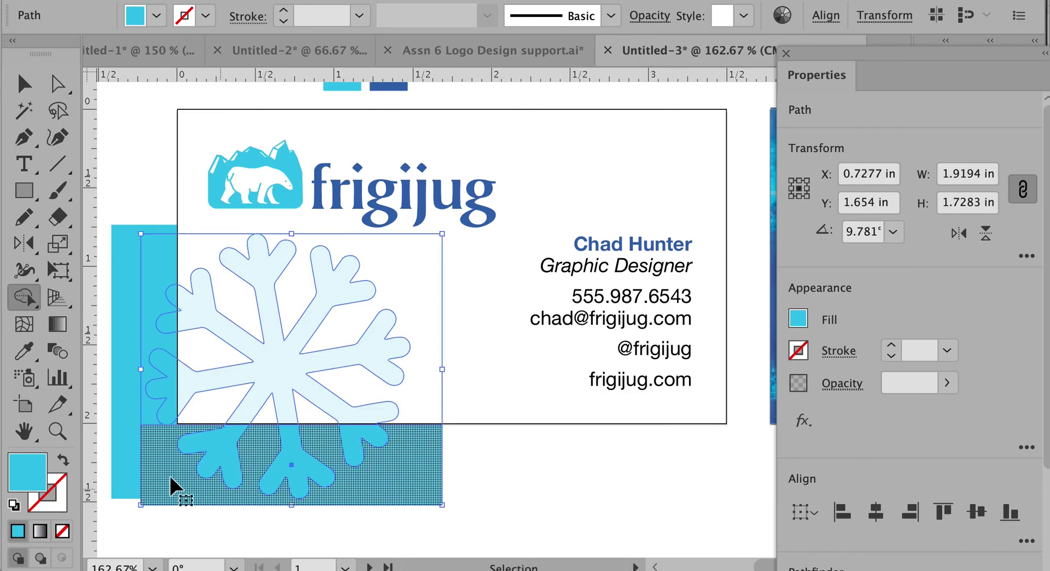
pyautogui.keyDown('shift'); pyautogui.keyDown('super'); pyautogui.click(123, 455); pyautogui.keyUp('super'); pyautogui.keyUp('shift')
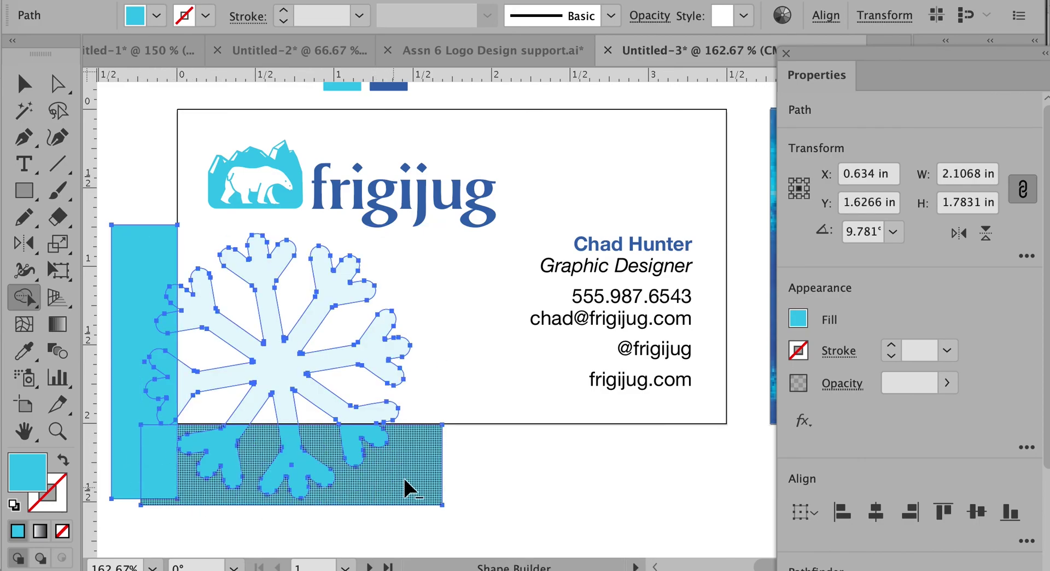
pyautogui.moveTo(412, 473)
pyautogui.mouseDown()
pyautogui.moveTo(304, 450)
pyautogui.moveTo(172, 450)
pyautogui.moveTo(154, 415)
pyautogui.moveTo(166, 290)
pyautogui.mouseUp()
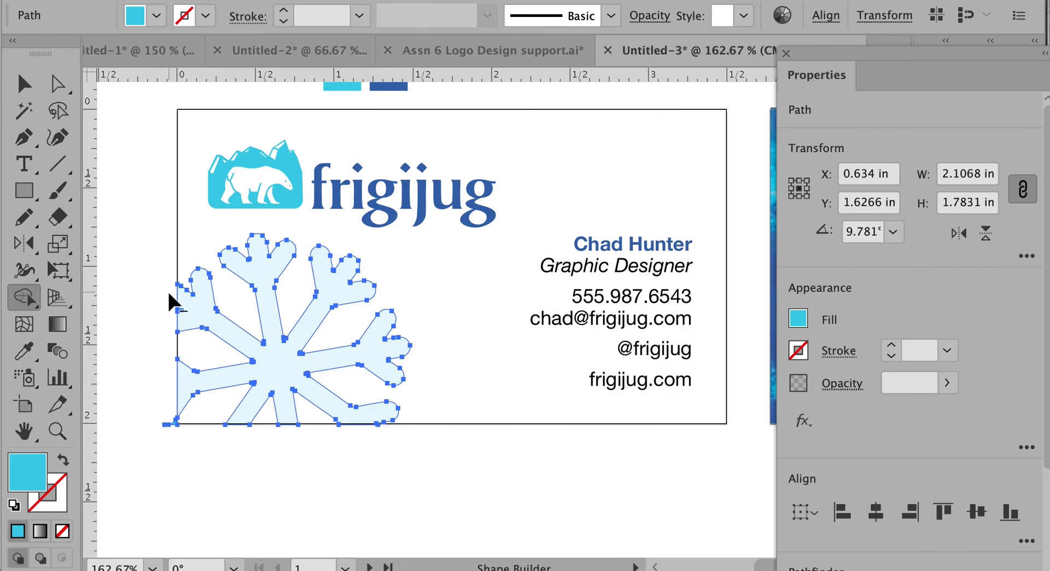
pyautogui.click(511, 501)
# Remove the leftover blue slivers outside the card's lower-left corner
pyautogui.moveTo(147, 403); pyautogui.dragTo(207, 436)
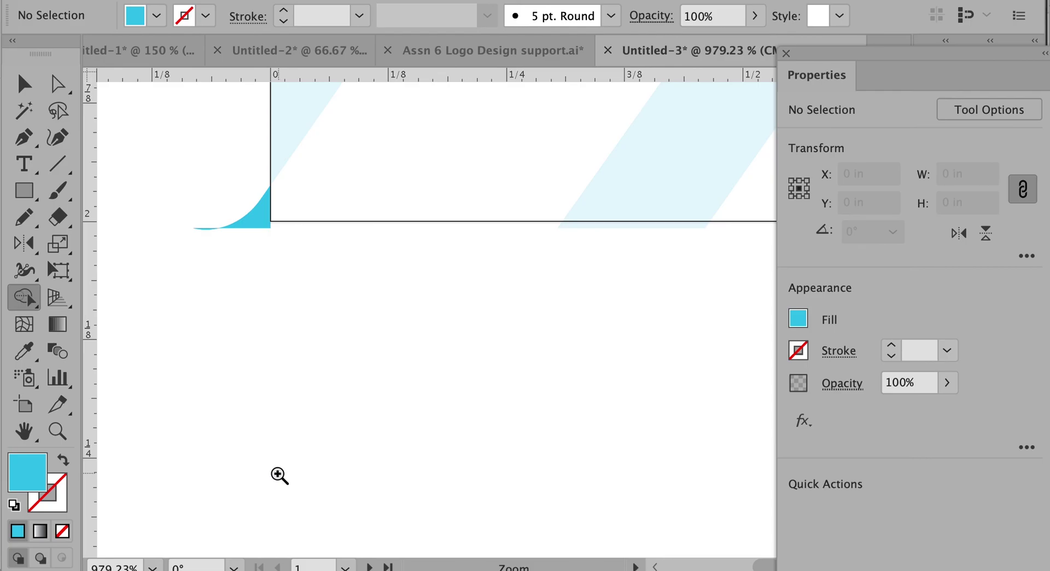
pyautogui.keyDown('super'); pyautogui.click(252, 222); pyautogui.keyUp('super')
pyautogui.keyDown('alt'); pyautogui.click(253, 222); pyautogui.keyUp('alt')
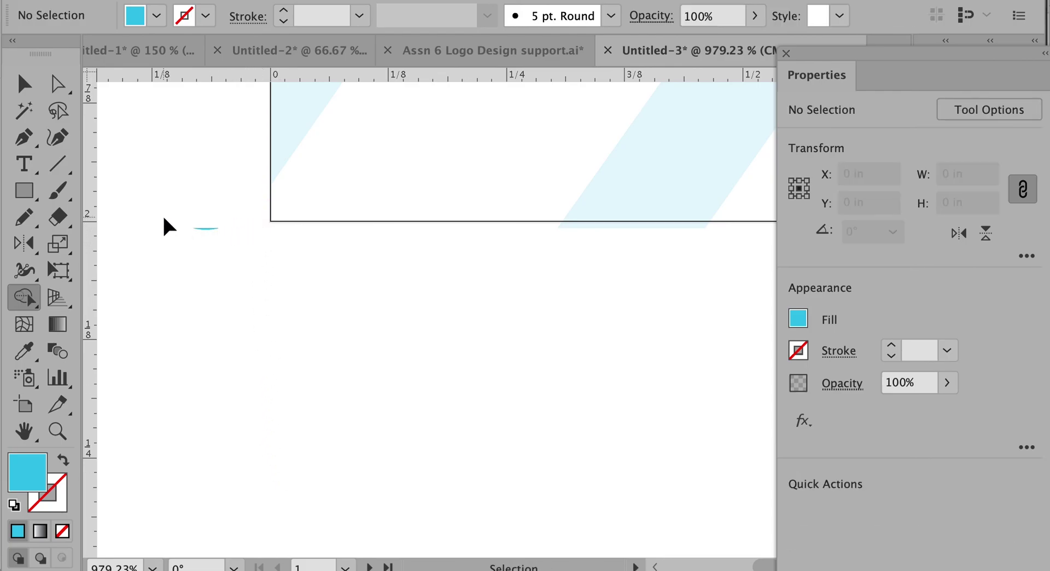
pyautogui.moveTo(234, 258); pyautogui.dragTo(234, 258)
pyautogui.press('Delete')
# Close the floating object properties so that both sides of the card are in full view
pyautogui.keyDown('alt'); pyautogui.keyDown('super'); pyautogui.click(445, 277); pyautogui.keyUp('super'); pyautogui.keyUp('alt')
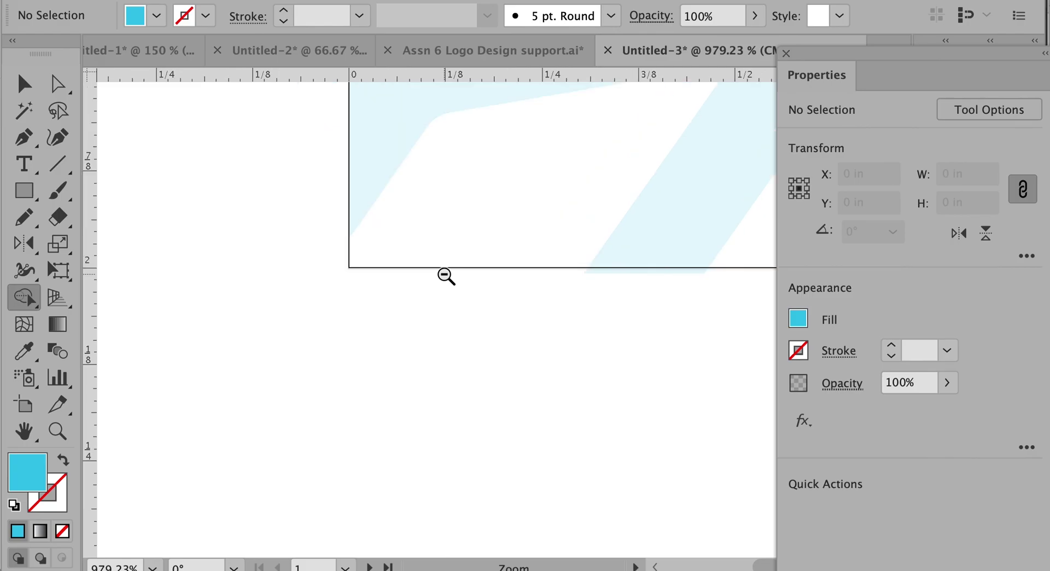
pyautogui.keyDown('alt'); pyautogui.click(553, 313); pyautogui.keyUp('alt')
pyautogui.keyDown('alt'); pyautogui.click(553, 313); pyautogui.keyUp('alt')
pyautogui.keyDown('alt'); pyautogui.click(553, 313); pyautogui.keyUp('alt')
pyautogui.keyDown('alt'); pyautogui.click(553, 313); pyautogui.keyUp('alt')
pyautogui.moveTo(575, 298); pyautogui.dragTo(438, 370)
pyautogui.click(403, 307)
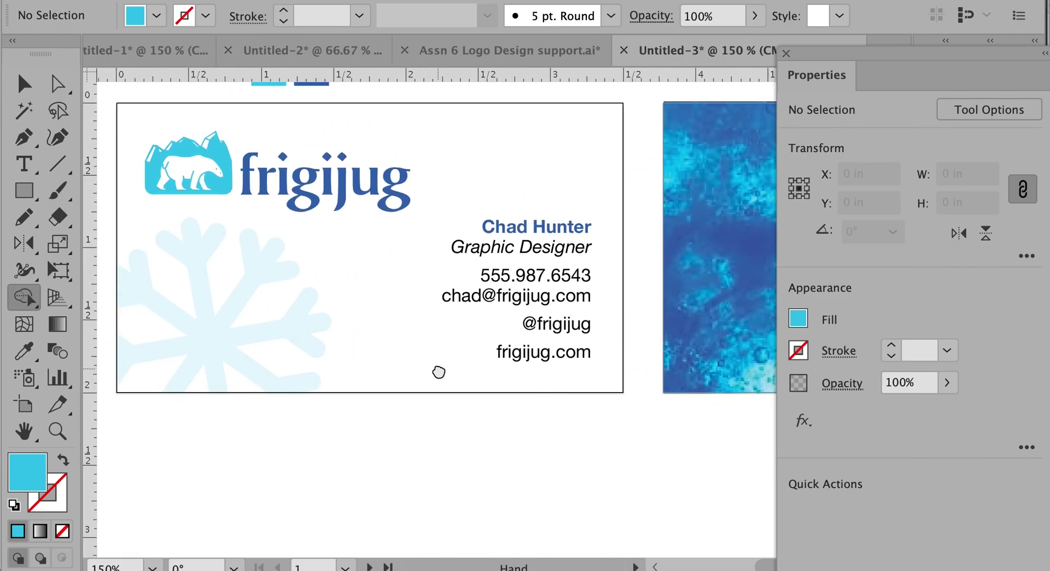
pyautogui.press('super+minus')
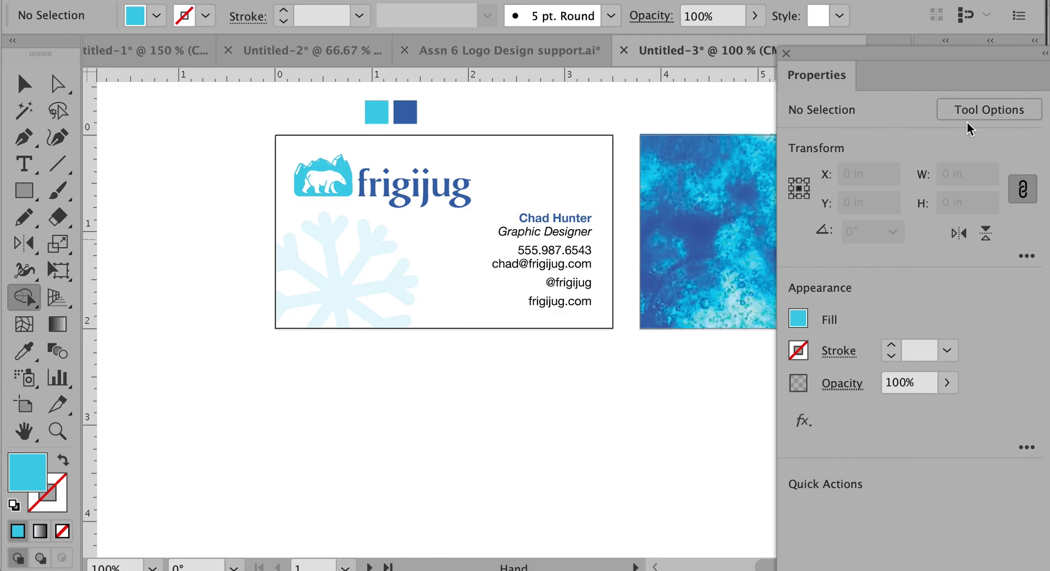
pyautogui.click(786, 53)
pyautogui.moveTo(675, 301); pyautogui.dragTo(529, 293)
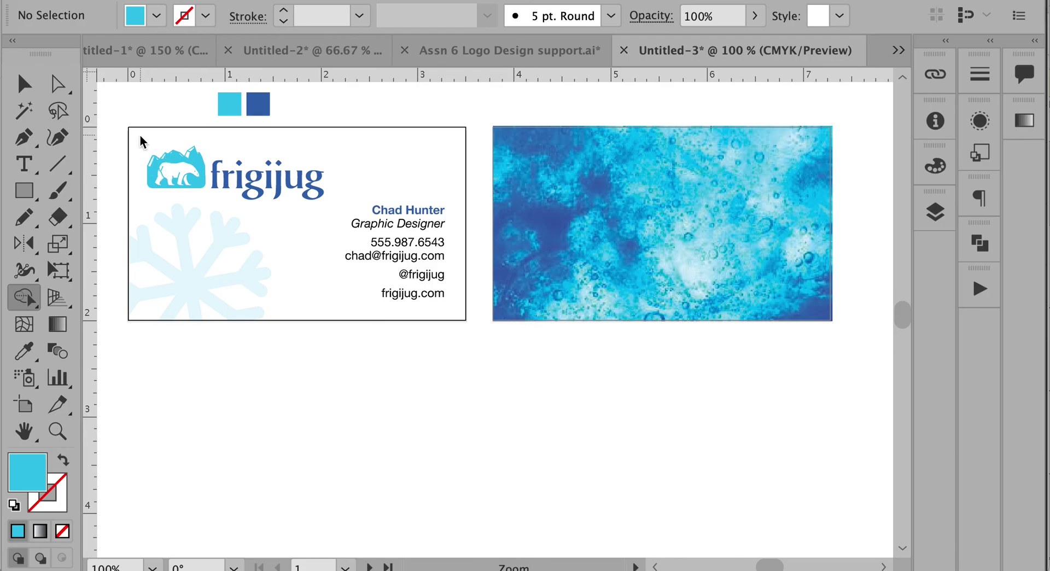
# Examine the polar bear and mountain icon on the white card at close range
pyautogui.moveTo(204, 195); pyautogui.dragTo(248, 229)
pyautogui.click(396, 273)
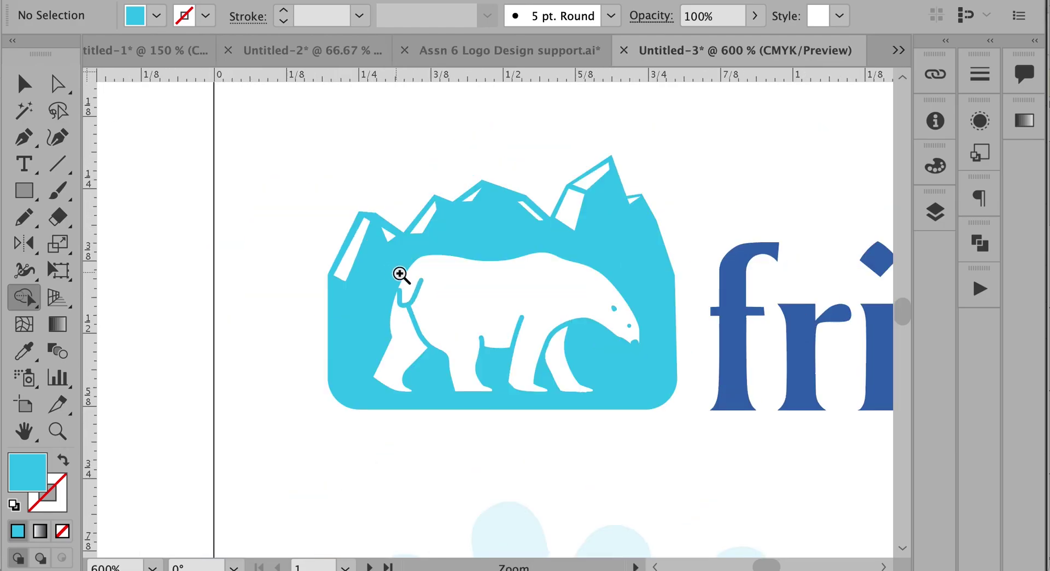
pyautogui.keyDown('alt'); pyautogui.click(506, 286); pyautogui.keyUp('alt')
pyautogui.keyDown('alt'); pyautogui.click(513, 288); pyautogui.keyUp('alt')
pyautogui.keyDown('alt'); pyautogui.click(513, 288); pyautogui.keyUp('alt')
pyautogui.keyDown('alt'); pyautogui.click(513, 288); pyautogui.keyUp('alt')
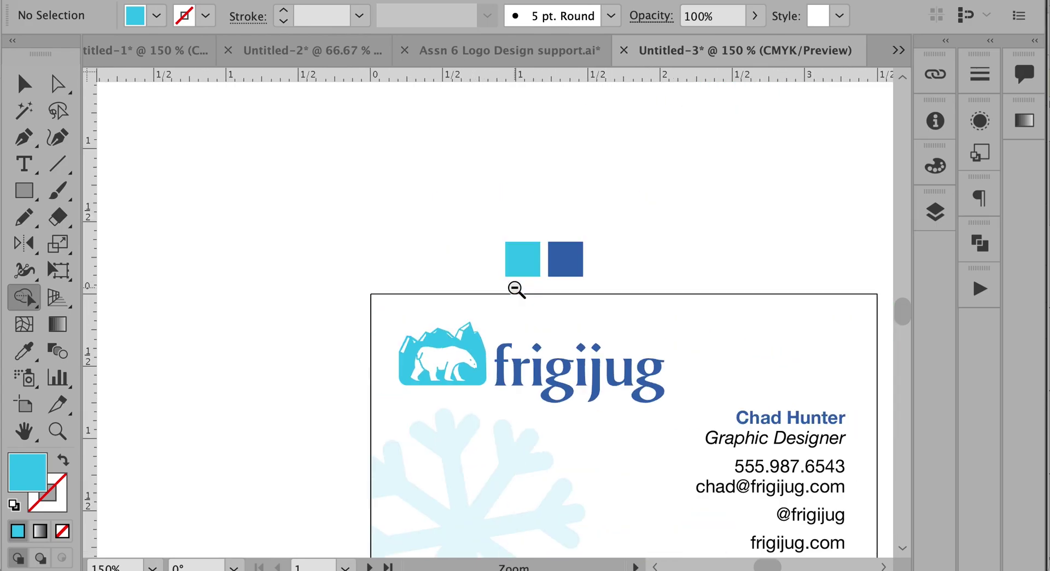
pyautogui.keyDown('alt'); pyautogui.click(542, 290); pyautogui.keyUp('alt')
pyautogui.keyDown('alt'); pyautogui.click(542, 291); pyautogui.keyUp('alt')
# Place the large polar bear and mountain icon in the empty space above the ice-texture side, and deselect it
pyautogui.moveTo(561, 287); pyautogui.dragTo(692, 243)
pyautogui.press('v')
pyautogui.moveTo(222, 184); pyautogui.dragTo(281, 251)
pyautogui.keyDown('ctrl'); pyautogui.click(284, 253); pyautogui.keyUp('ctrl')
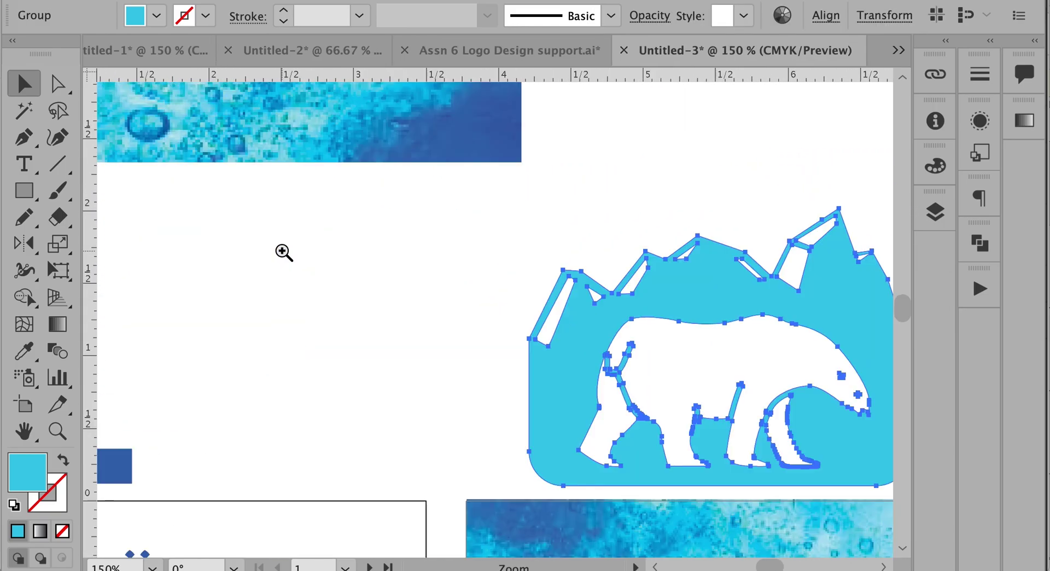
pyautogui.hscroll(5, 774, 306)
pyautogui.click(796, 284)
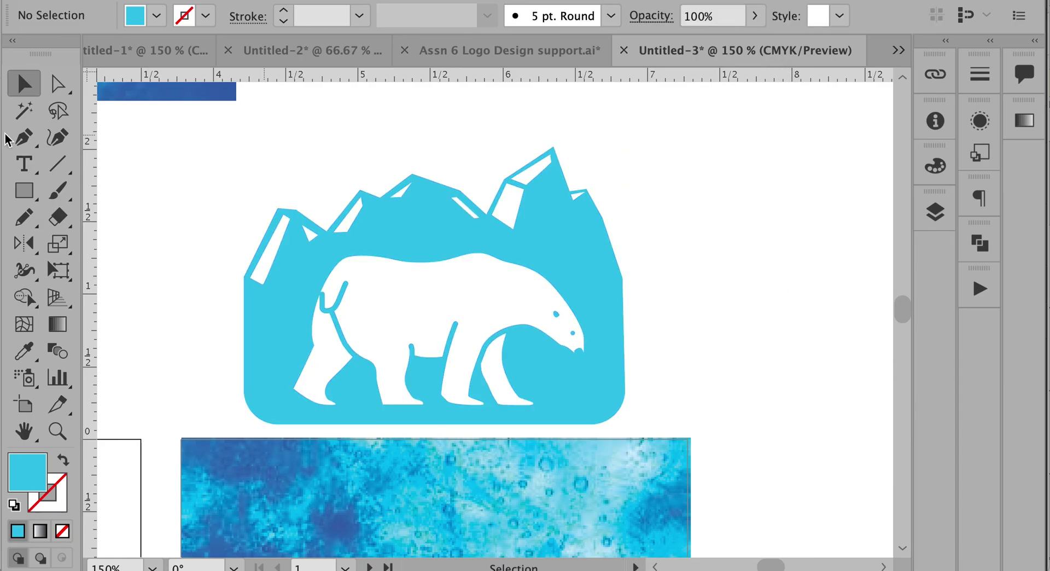
# Lasso and delete the mountain outline around the large icon, including the remaining base sliver, keeping just the bear
pyautogui.press('q')
pyautogui.moveTo(386, 148)
pyautogui.mouseDown()
pyautogui.moveTo(254, 183)
pyautogui.moveTo(206, 274)
pyautogui.moveTo(236, 354)
pyautogui.moveTo(275, 359)
pyautogui.moveTo(285, 298)
pyautogui.moveTo(325, 250)
pyautogui.moveTo(486, 238)
pyautogui.moveTo(583, 276)
pyautogui.moveTo(595, 310)
pyautogui.moveTo(592, 402)
pyautogui.moveTo(605, 425)
pyautogui.moveTo(653, 399)
pyautogui.moveTo(649, 268)
pyautogui.moveTo(609, 174)
pyautogui.moveTo(563, 124)
pyautogui.moveTo(499, 122)
pyautogui.moveTo(390, 148)
pyautogui.mouseUp()
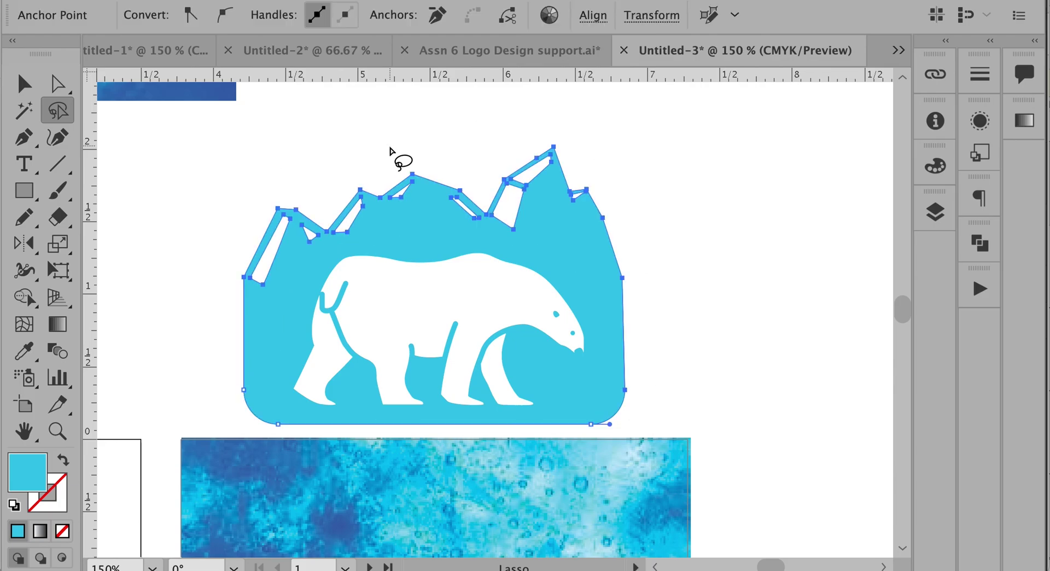
pyautogui.press('Delete')
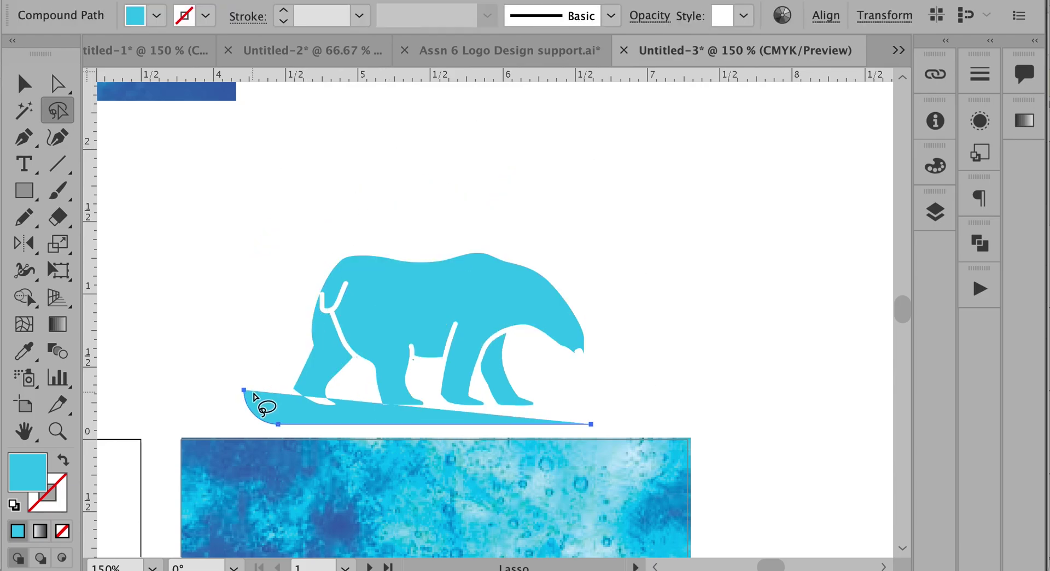
pyautogui.moveTo(253, 382)
pyautogui.mouseDown()
pyautogui.moveTo(229, 389)
pyautogui.moveTo(250, 419)
pyautogui.moveTo(293, 436)
pyautogui.moveTo(606, 432)
pyautogui.moveTo(611, 418)
pyautogui.moveTo(313, 419)
pyautogui.moveTo(268, 410)
pyautogui.moveTo(255, 386)
pyautogui.mouseUp()
pyautogui.press('Delete')
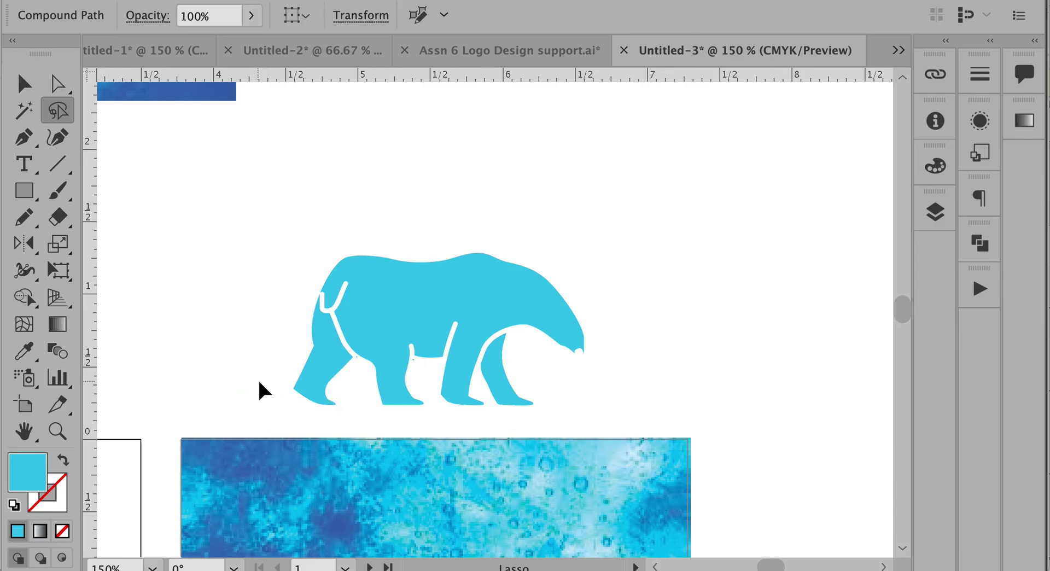
# Place the bear in the middle of the ice-texture side and enlarge it to about 2.46 in wide
pyautogui.press('v')
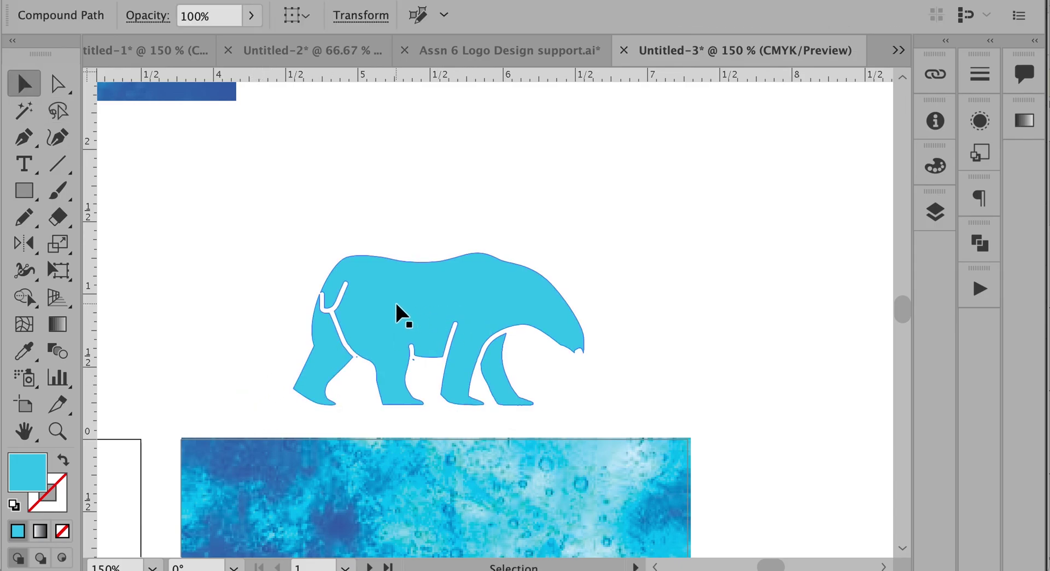
pyautogui.click(481, 336)
pyautogui.moveTo(450, 312); pyautogui.dragTo(446, 533)
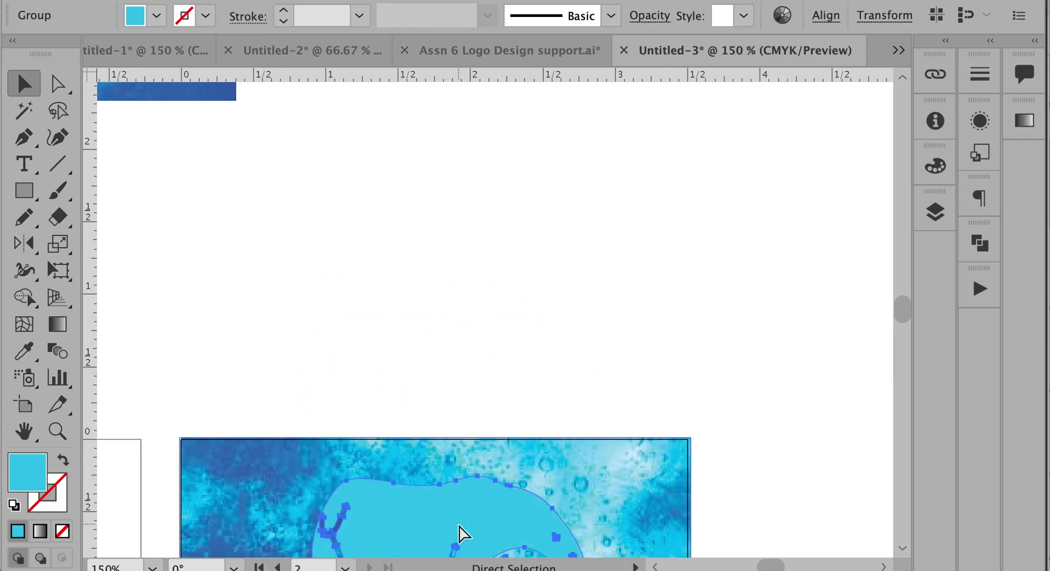
pyautogui.moveTo(467, 493); pyautogui.dragTo(452, 243)
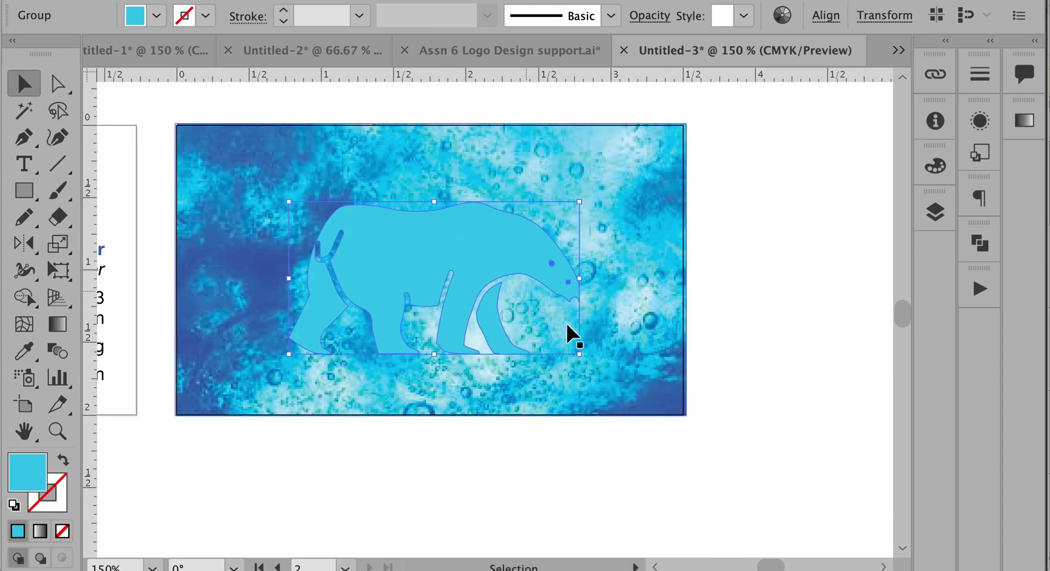
pyautogui.moveTo(583, 356); pyautogui.dragTo(617, 383)
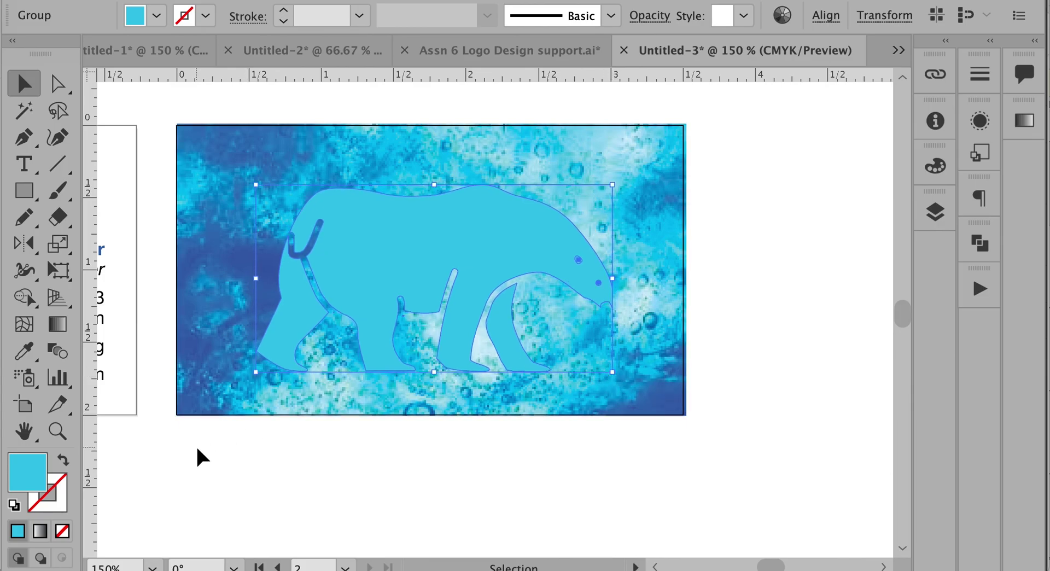
# Fill the bear on the ice texture with white
pyautogui.click(157, 16)
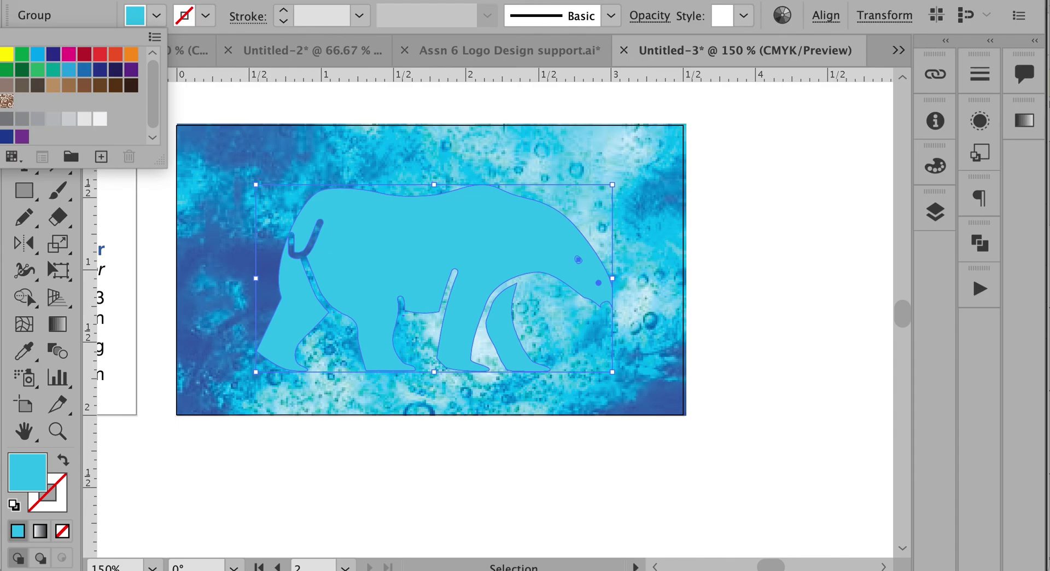
pyautogui.click(99, 119)
pyautogui.click(739, 267)
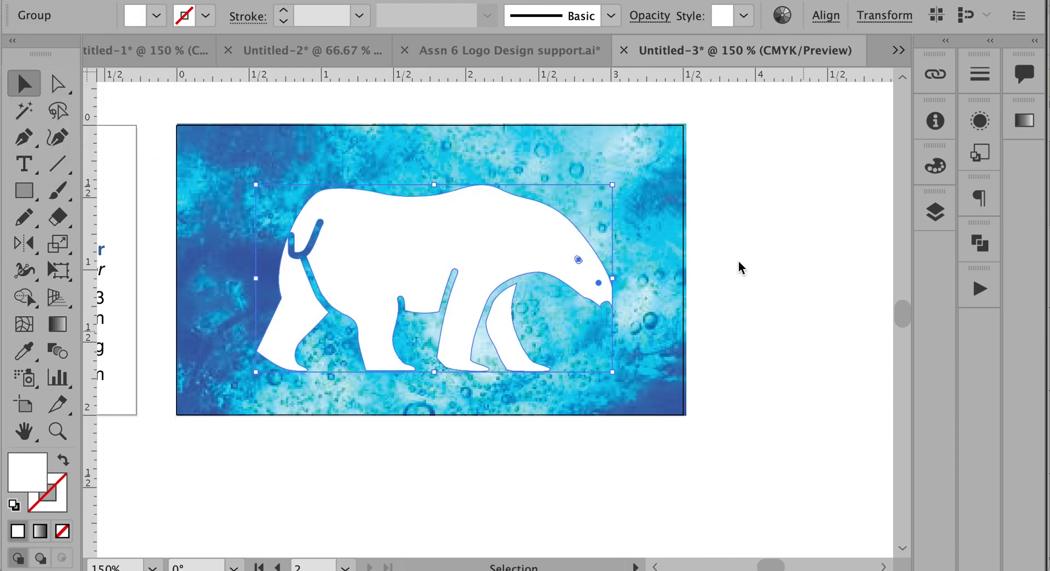
# Cut the eye and nostril out of the white bear with Shape Builder, and deselect the artwork
pyautogui.moveTo(553, 237); pyautogui.dragTo(637, 323)
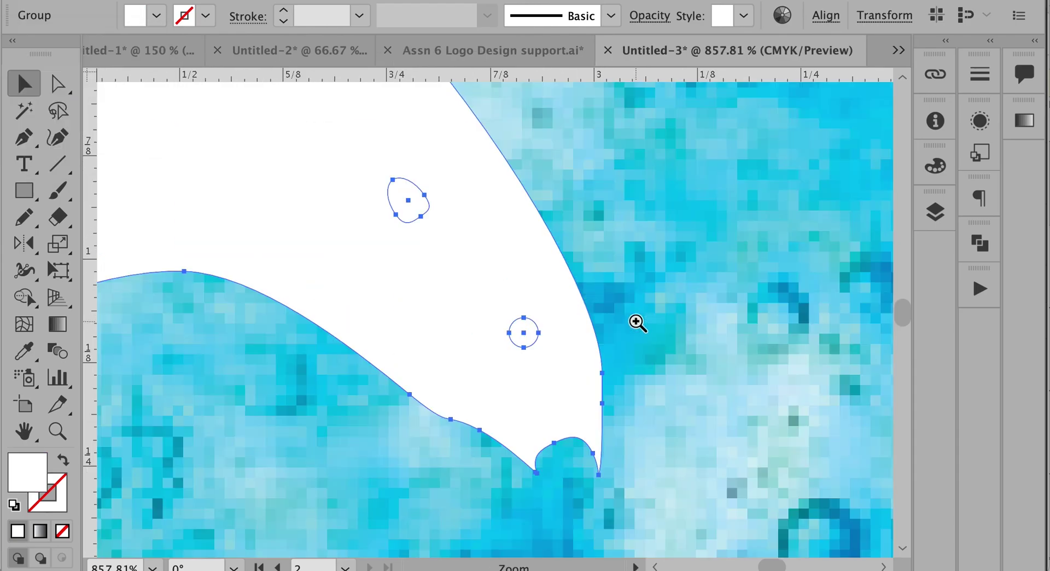
pyautogui.click(751, 289)
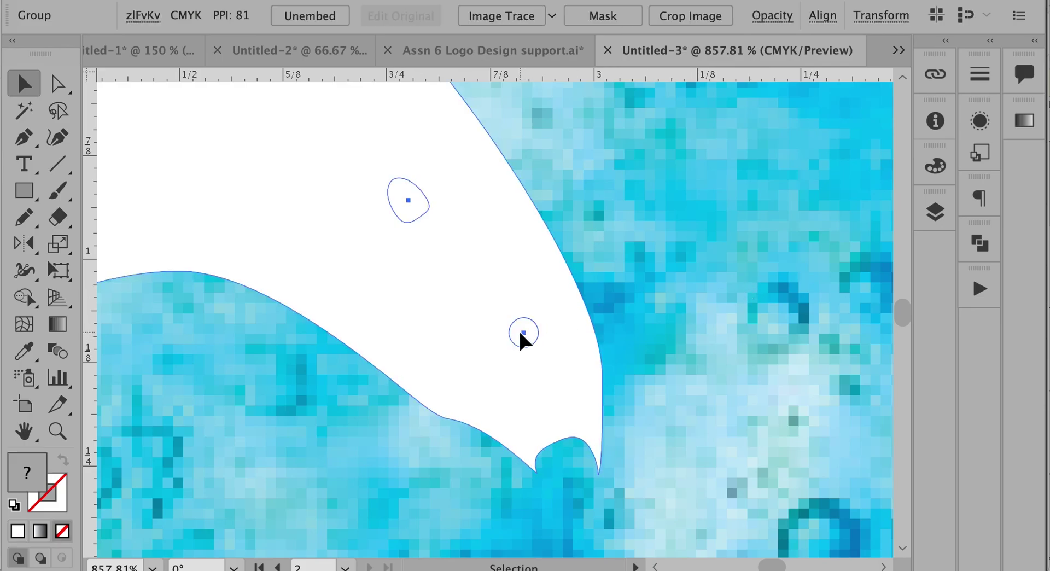
pyautogui.click(525, 342)
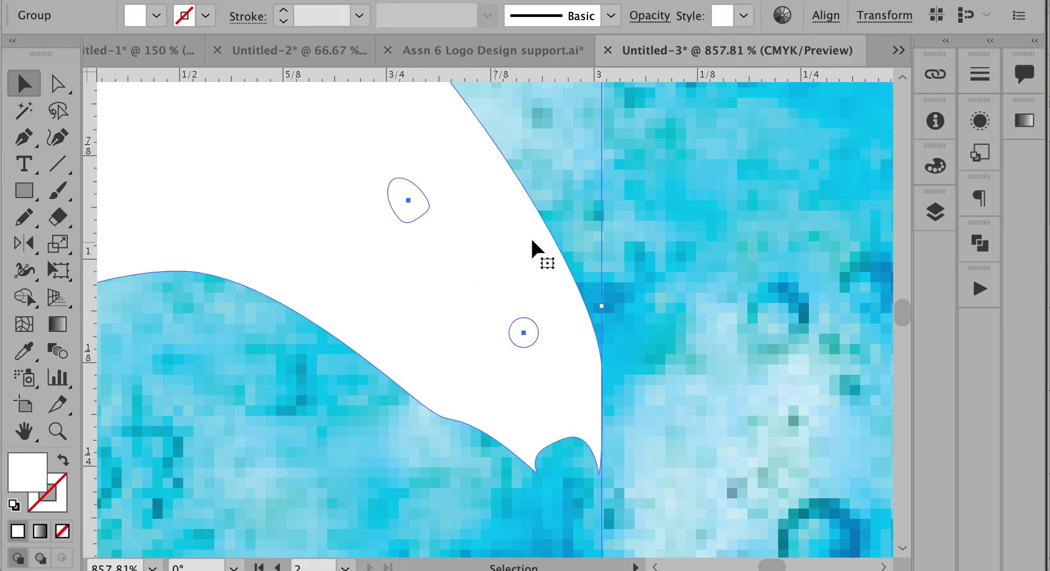
pyautogui.click(24, 297)
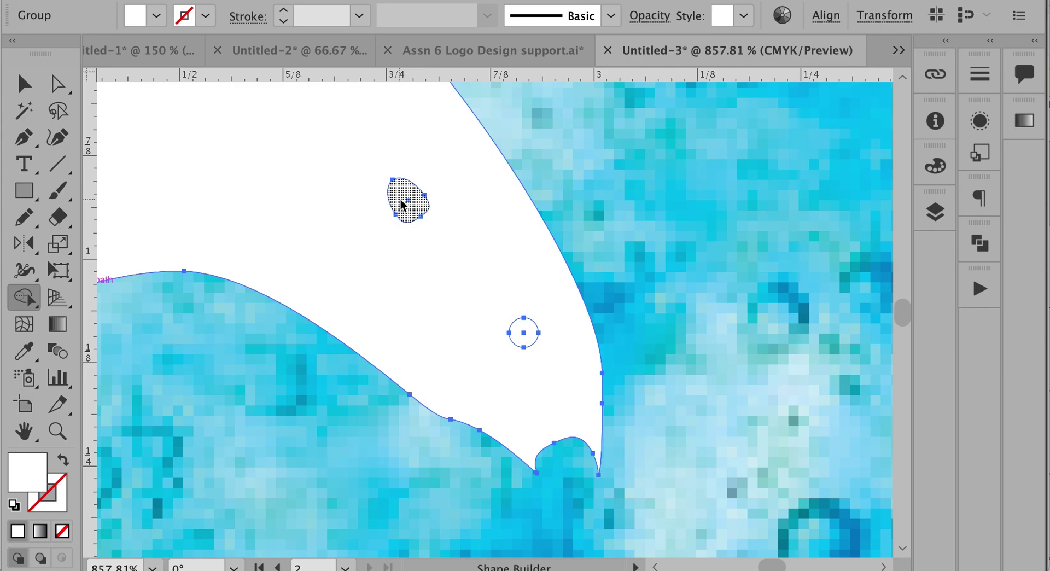
pyautogui.keyDown('alt'); pyautogui.click(404, 208); pyautogui.keyUp('alt')
pyautogui.keyDown('alt'); pyautogui.click(532, 343); pyautogui.keyUp('alt')
pyautogui.press('super+0')
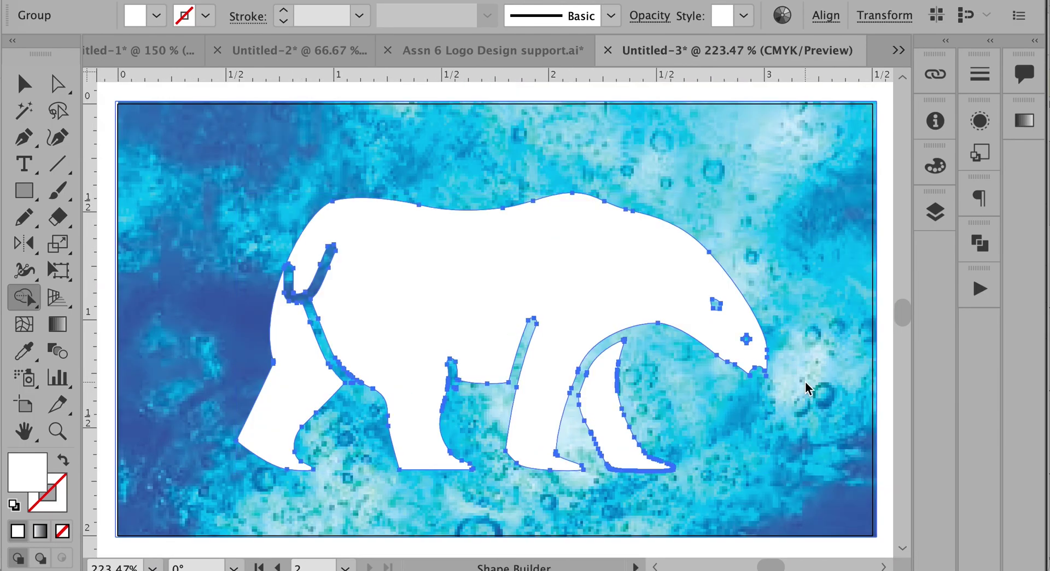
pyautogui.press('super+shift+a')
# Look over both sides of the business card together at 100% magnification
pyautogui.press('space')
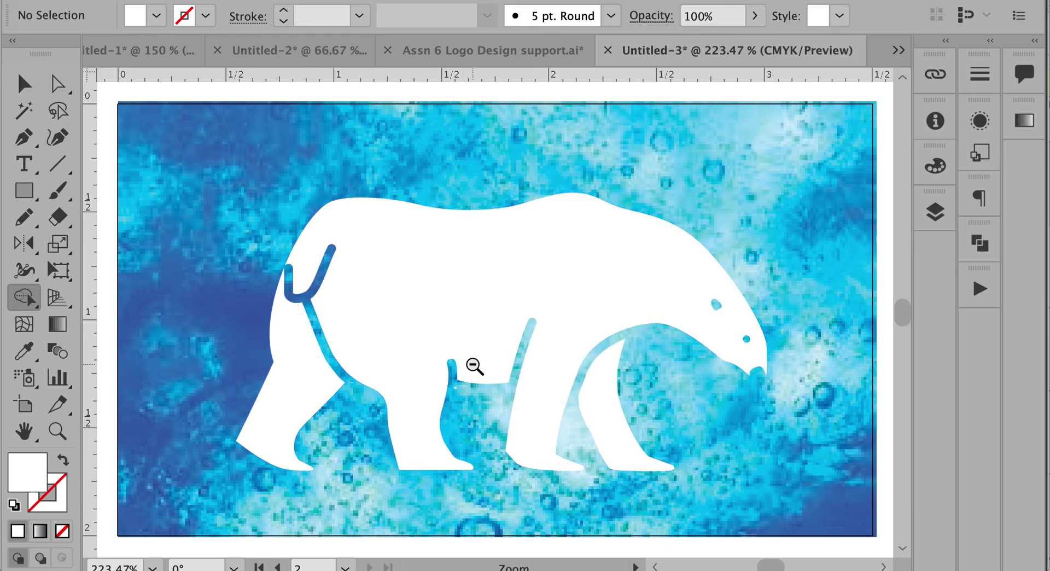
pyautogui.keyDown('alt'); pyautogui.keyDown('super'); pyautogui.click(473, 366); pyautogui.keyUp('super'); pyautogui.keyUp('alt')
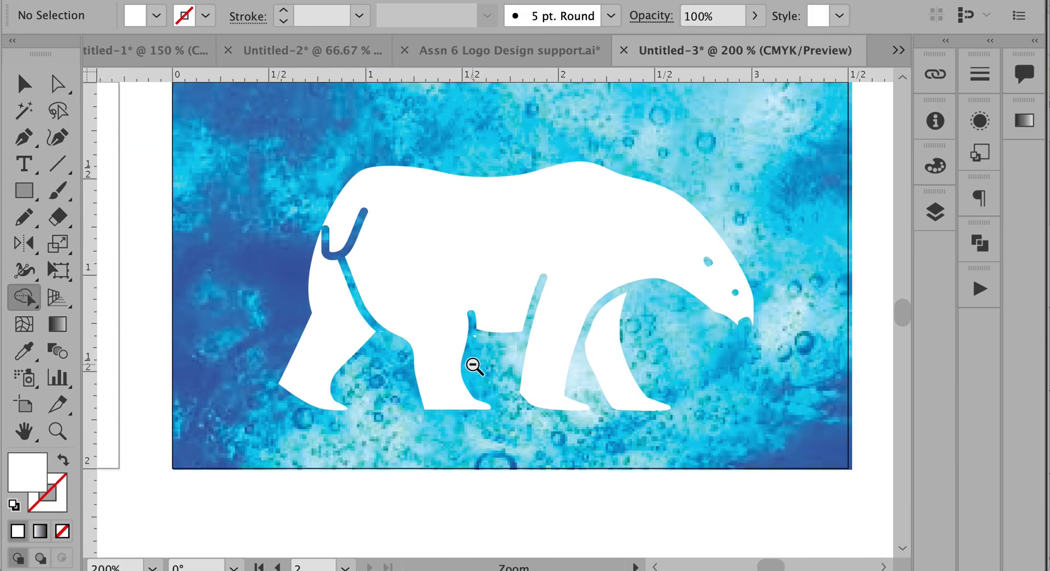
pyautogui.keyDown('alt'); pyautogui.keyDown('super'); pyautogui.click(474, 365); pyautogui.keyUp('super'); pyautogui.keyUp('alt')
pyautogui.keyDown('alt'); pyautogui.keyDown('super'); pyautogui.click(473, 367); pyautogui.keyUp('super'); pyautogui.keyUp('alt')
pyautogui.keyDown('alt'); pyautogui.keyDown('super'); pyautogui.click(474, 367); pyautogui.keyUp('super'); pyautogui.keyUp('alt')
pyautogui.moveTo(401, 333); pyautogui.dragTo(465, 368)
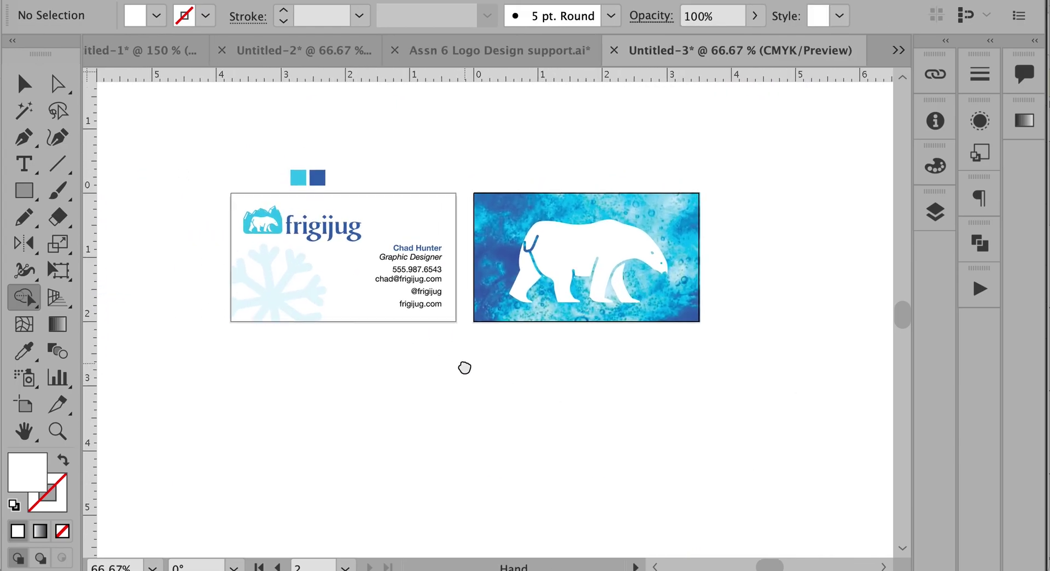
pyautogui.press('super+1')
pyautogui.moveTo(528, 324); pyautogui.dragTo(547, 385)
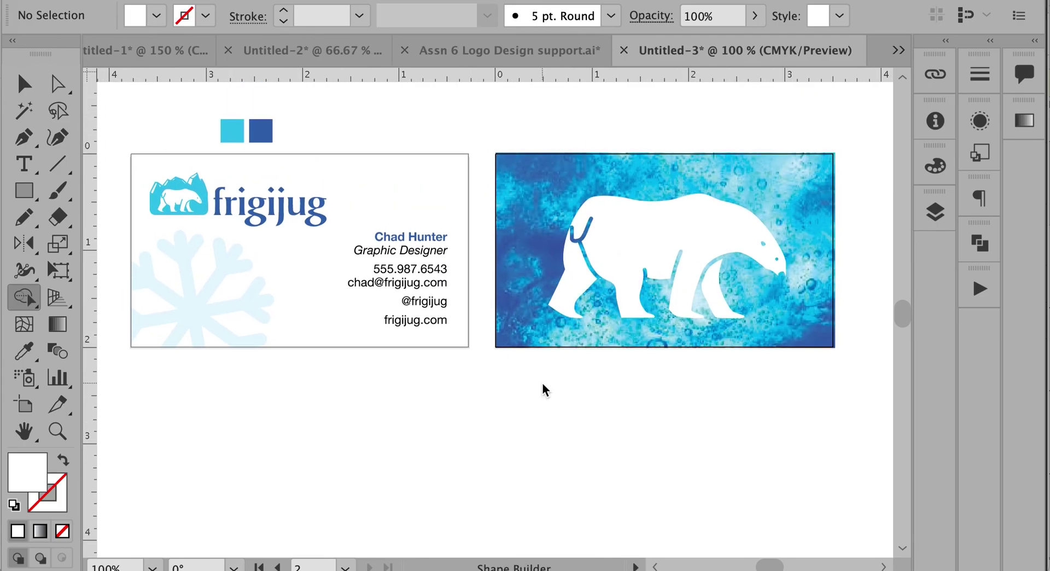
# Select the white bear and bring up its appearance properties
pyautogui.press('v')
pyautogui.click(677, 226)
pyautogui.hscroll(1, 680, 244)
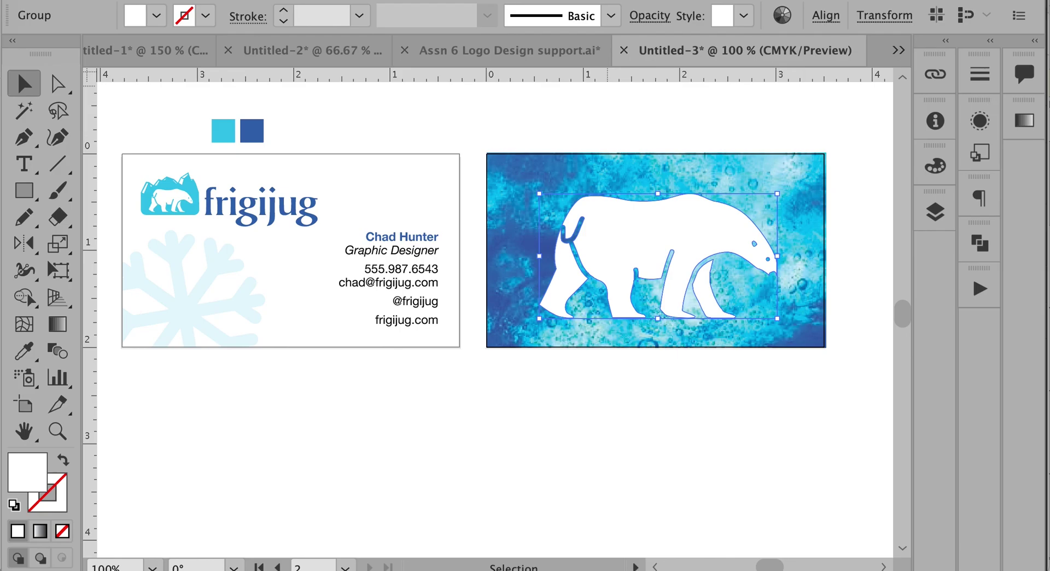
pyautogui.click(71, 0)
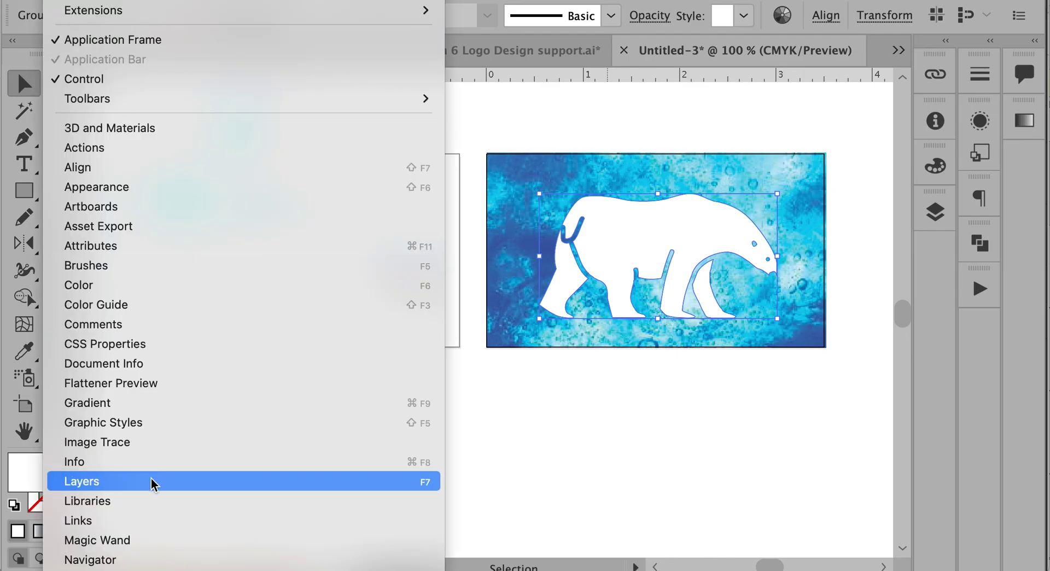
pyautogui.click(141, 564)
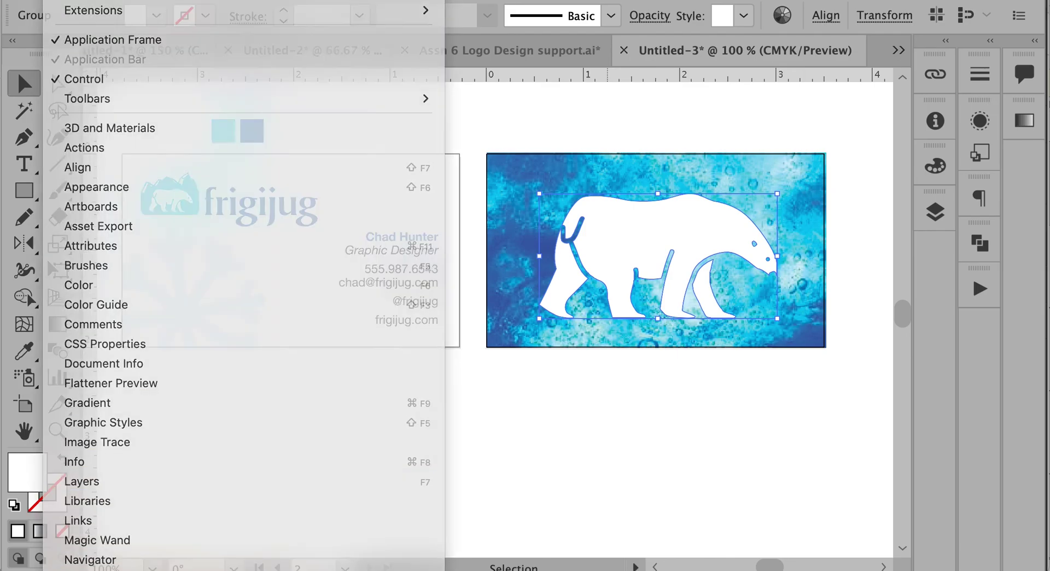
pyautogui.scroll(-5, 964, 401)
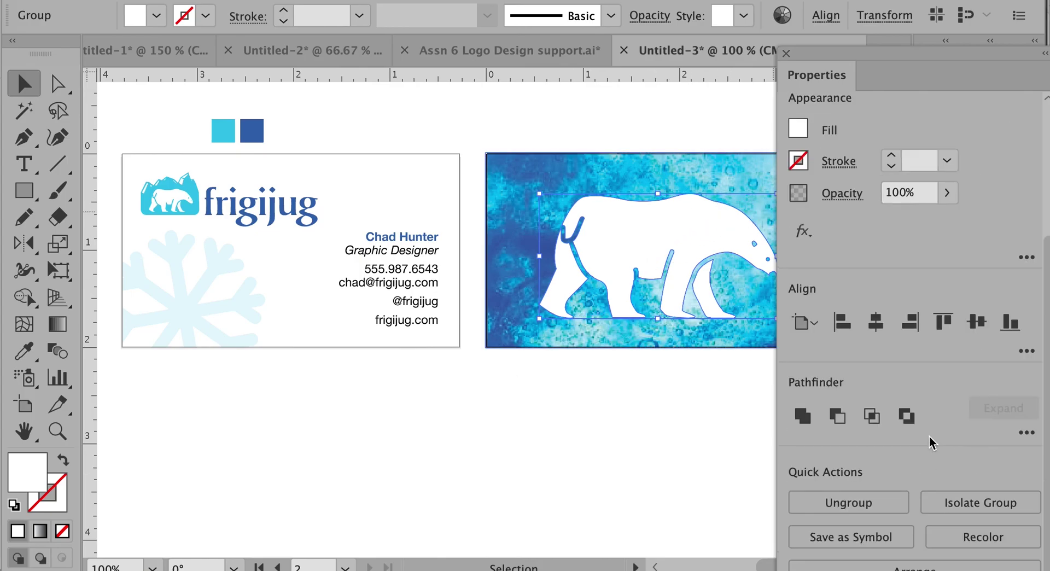
pyautogui.scroll(5, 931, 436)
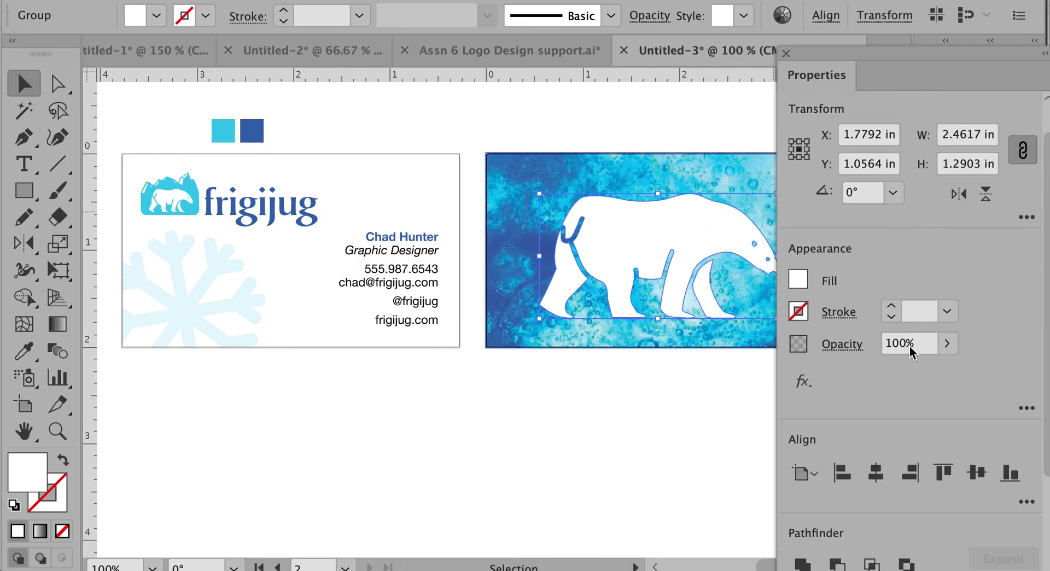
# Try the bear at about 50% opacity and deselect it to judge the effect against the ice texture
pyautogui.click(947, 344)
pyautogui.click(900, 371)
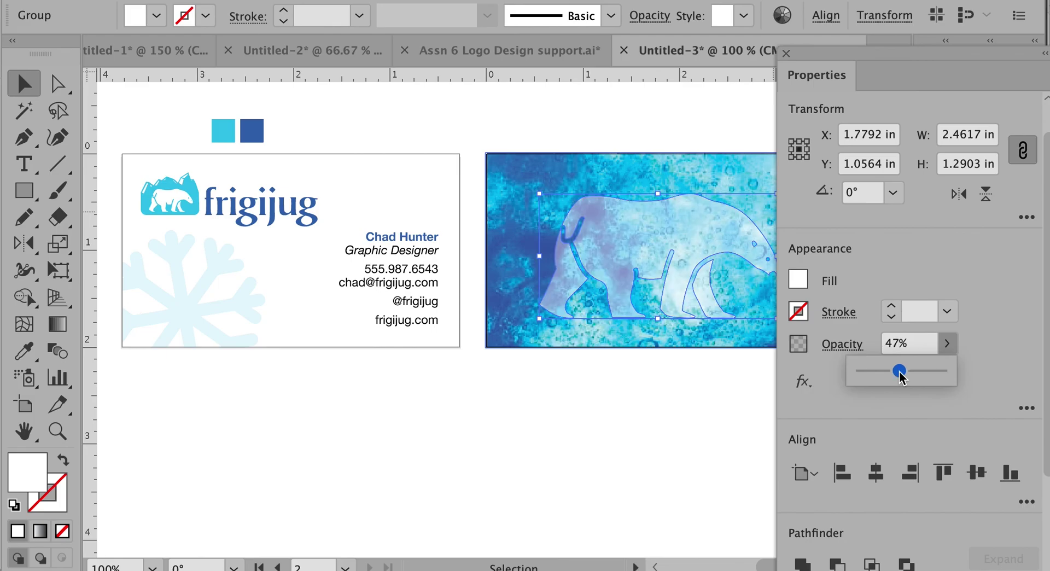
pyautogui.moveTo(902, 371); pyautogui.dragTo(899, 372)
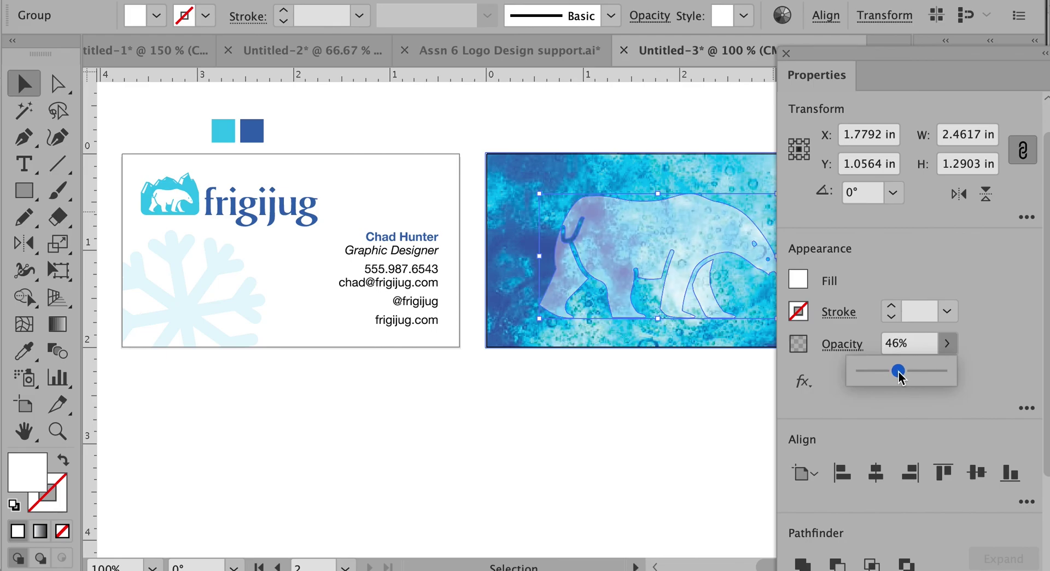
pyautogui.click(643, 388)
pyautogui.moveTo(651, 385); pyautogui.dragTo(538, 376)
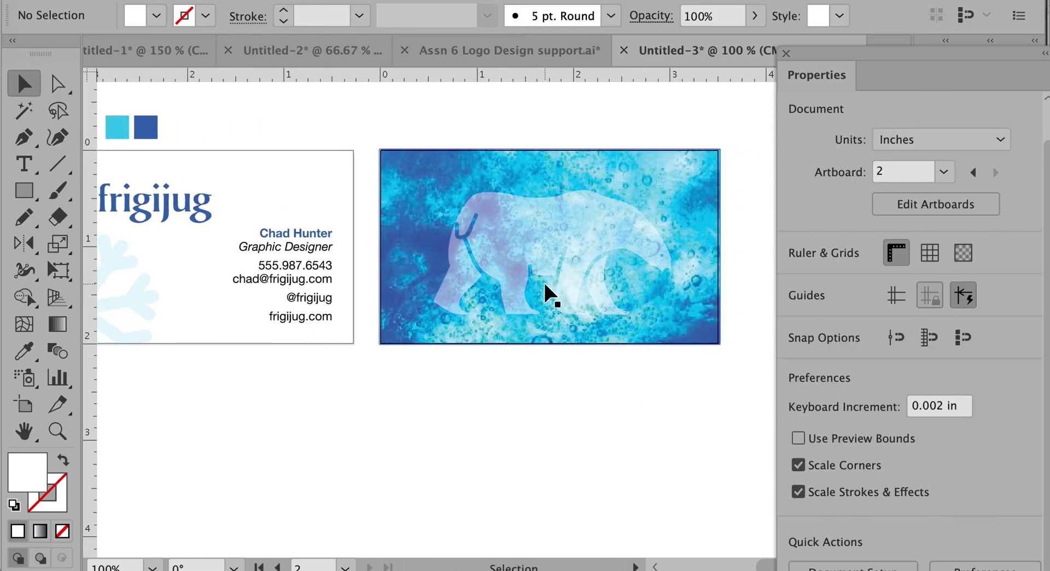
# Set the bear's opacity to 78% and deselect it
pyautogui.click(551, 227)
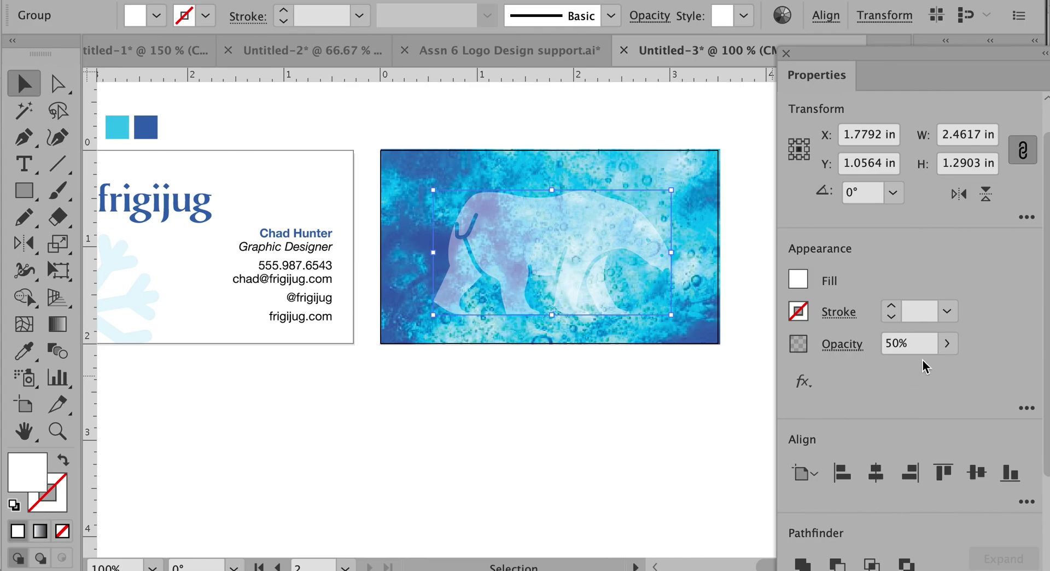
pyautogui.click(947, 344)
pyautogui.moveTo(904, 372); pyautogui.dragTo(928, 378)
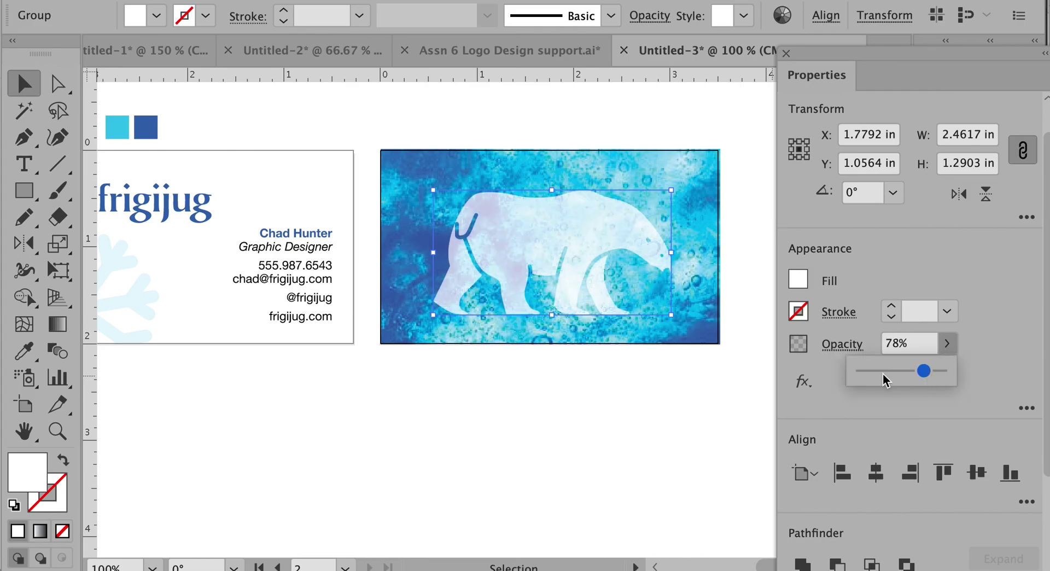
pyautogui.click(534, 398)
# Delete the light blue and dark blue sample squares above the white card
pyautogui.keyDown('alt'); pyautogui.click(419, 394); pyautogui.keyUp('alt')
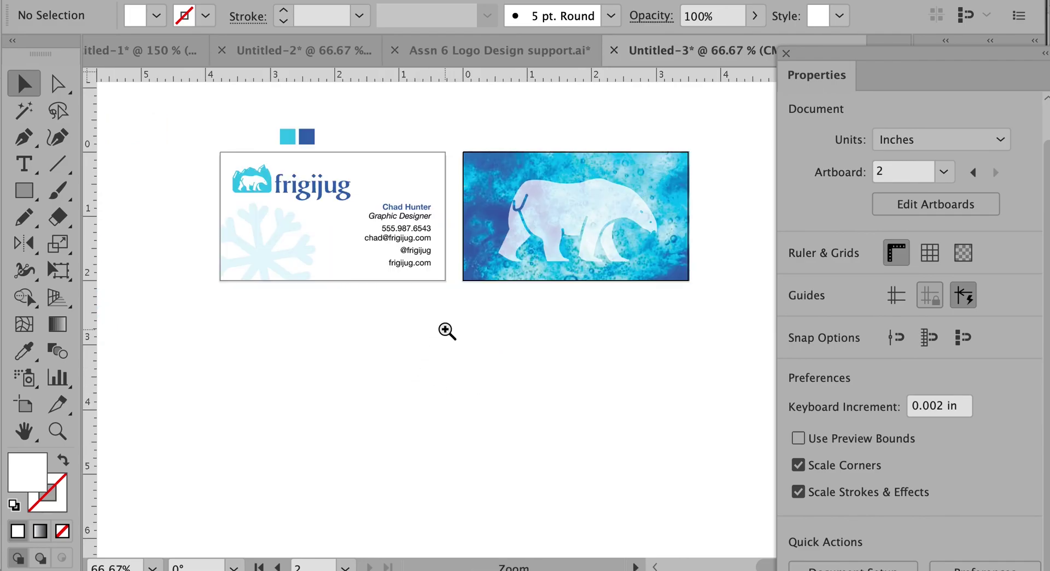
pyautogui.moveTo(446, 329); pyautogui.dragTo(389, 366)
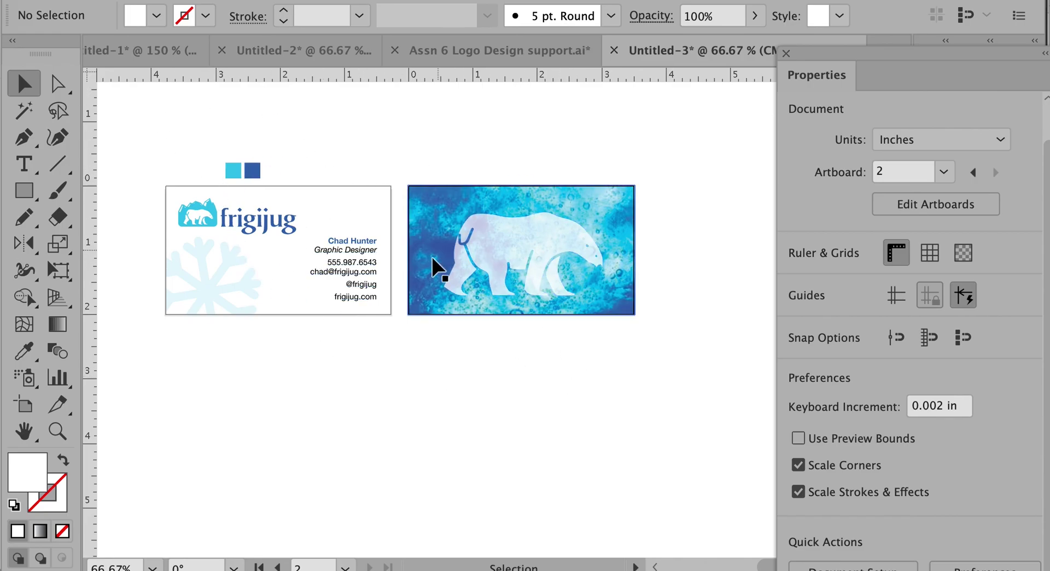
pyautogui.moveTo(213, 139); pyautogui.dragTo(291, 186)
pyautogui.press('Delete')
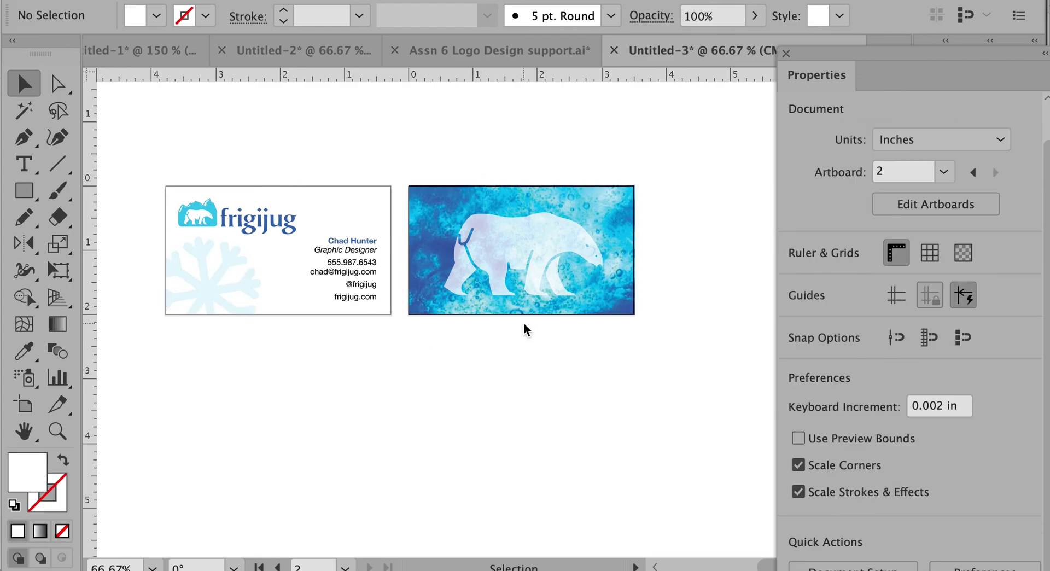
# Switch to the assignment PDF in Acrobat and review the remaining process steps, specs and turn-in requirements
pyautogui.press('super+Tab')
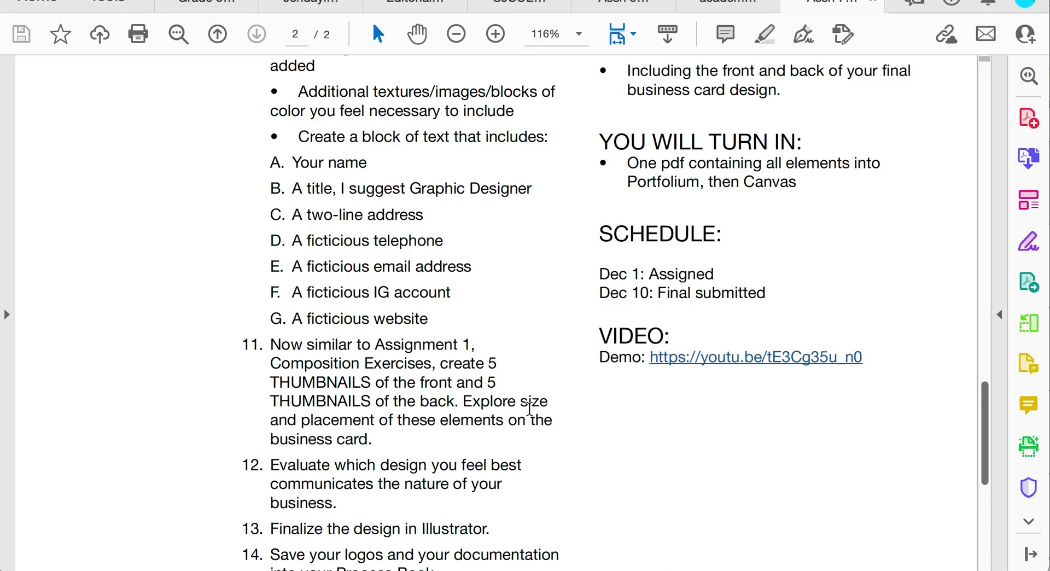
pyautogui.scroll(-3, 530, 410)
pyautogui.scroll(-4, 530, 409)
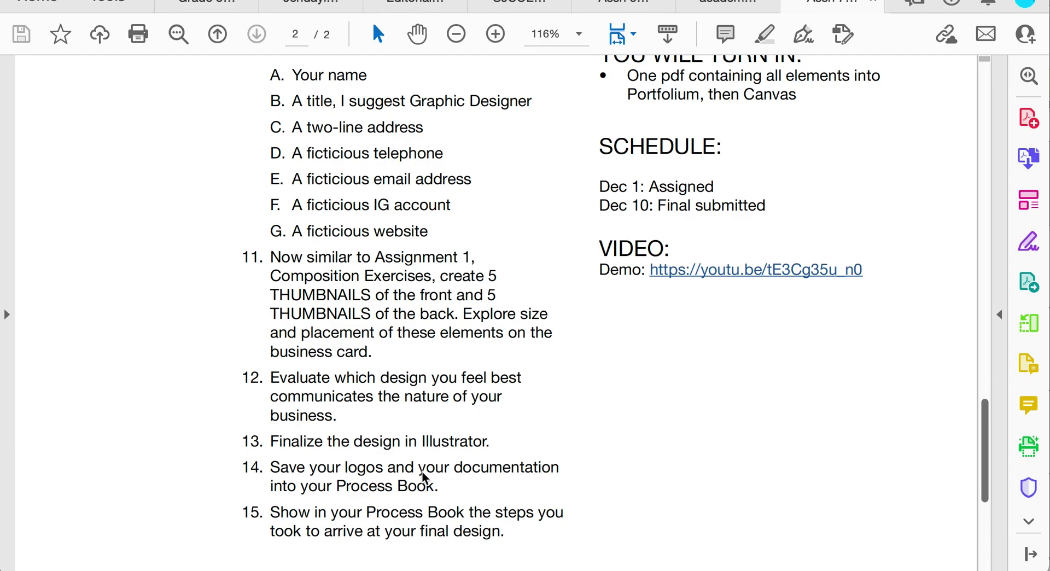
pyautogui.scroll(10, 540, 486)
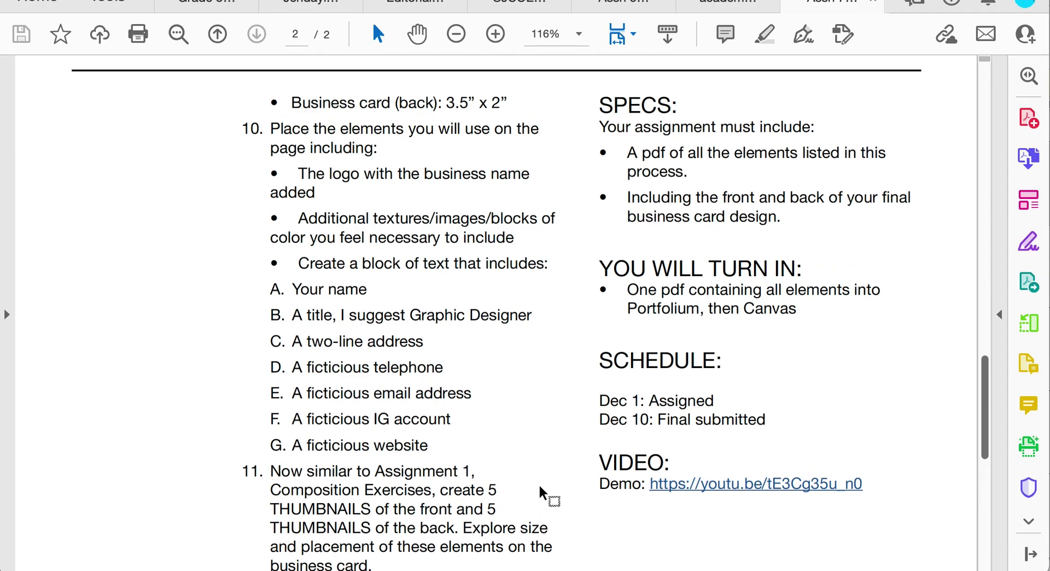
pyautogui.scroll(-5, 540, 486)
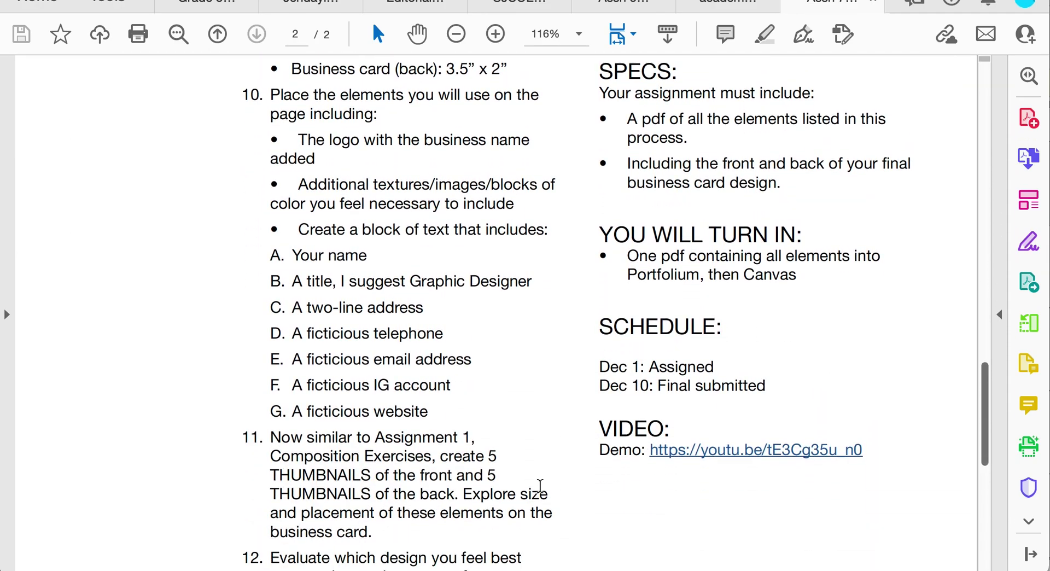